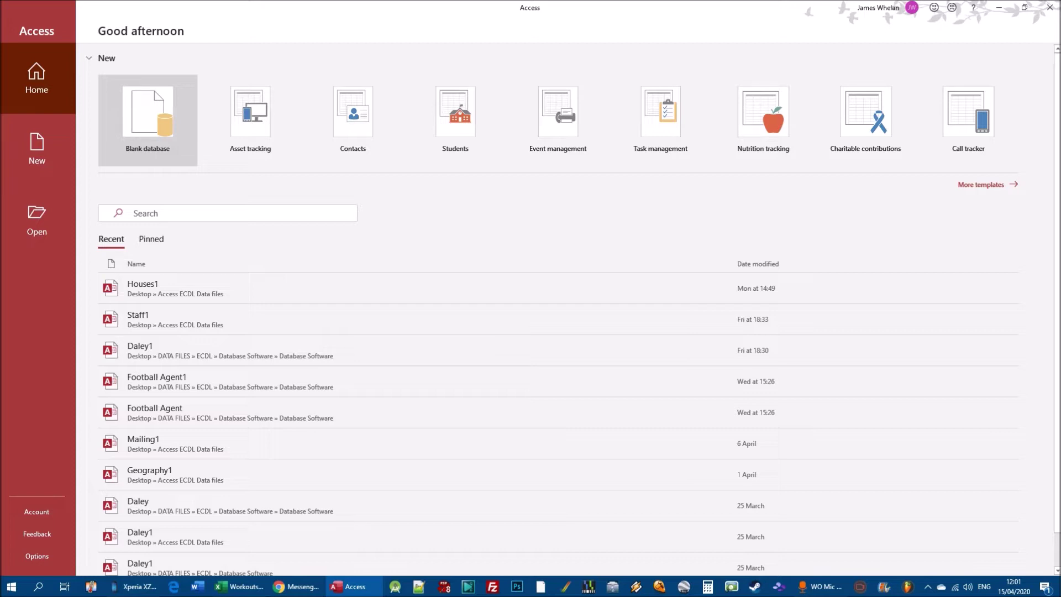
Step: Open the Houses1 database and display its Houses table
click(171, 290)
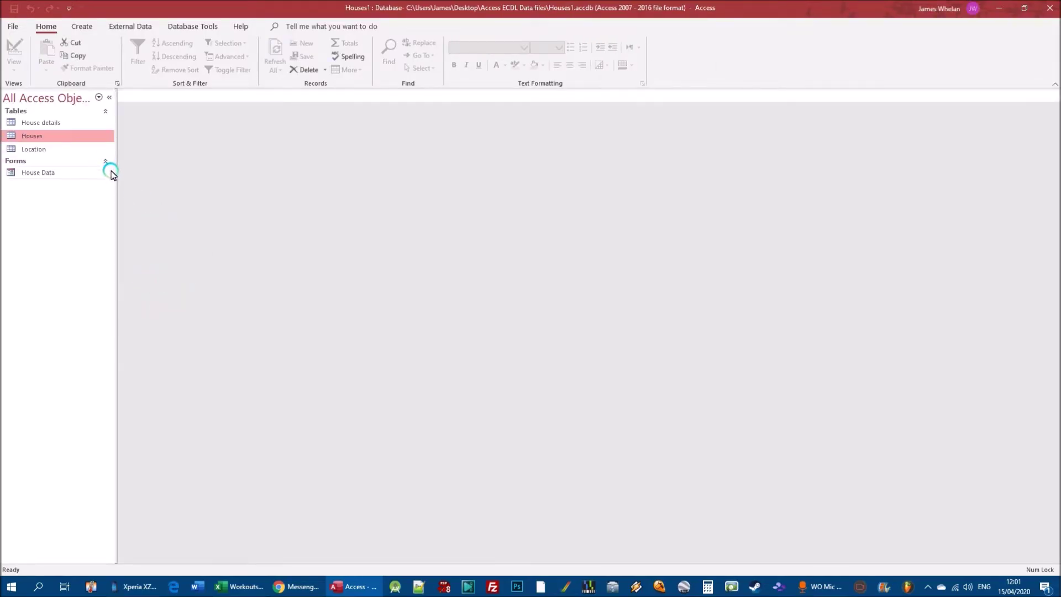
double_click(49, 137)
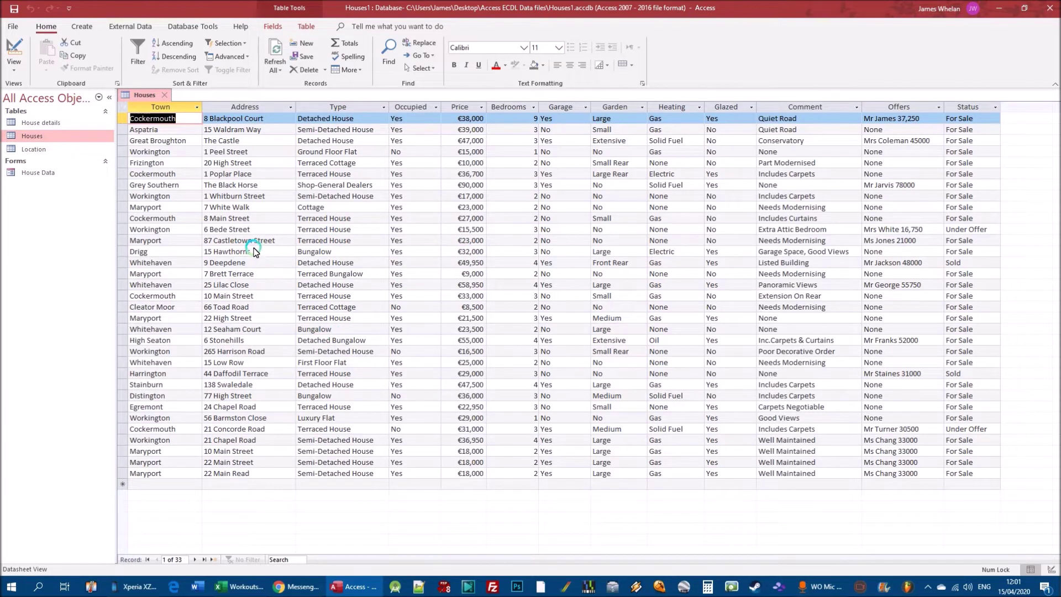
Step: Inspect the Houses table's fields and data types in Design View and return to Datasheet View
click(25, 74)
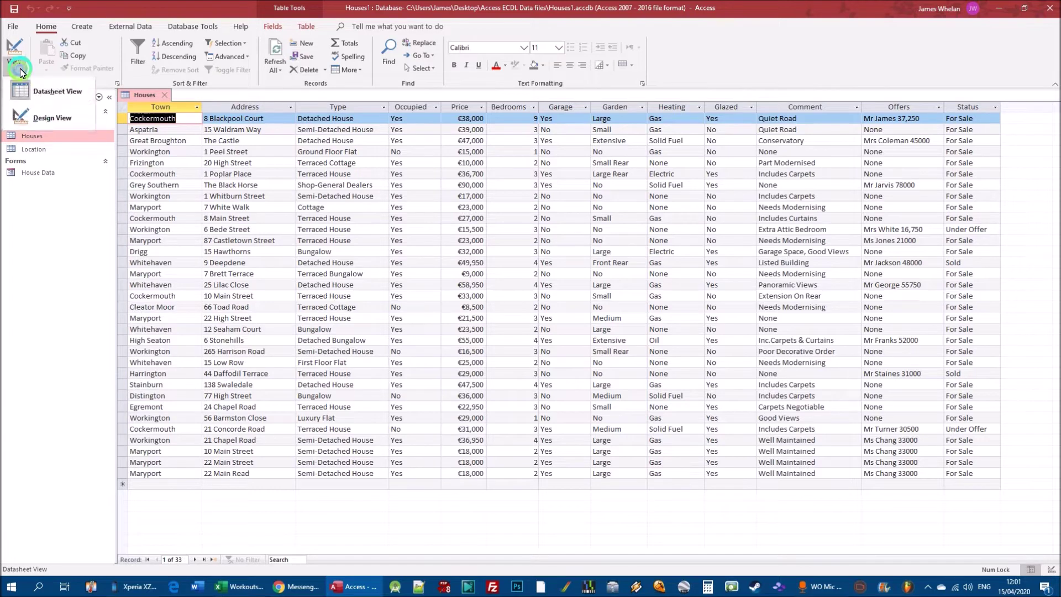
click(40, 119)
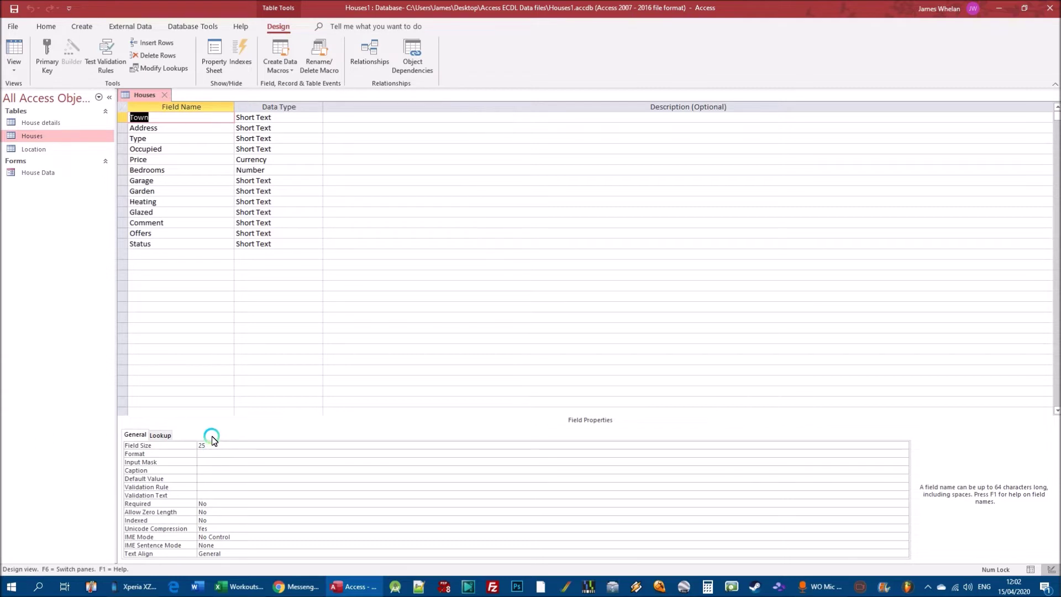
right_click(144, 94)
click(178, 166)
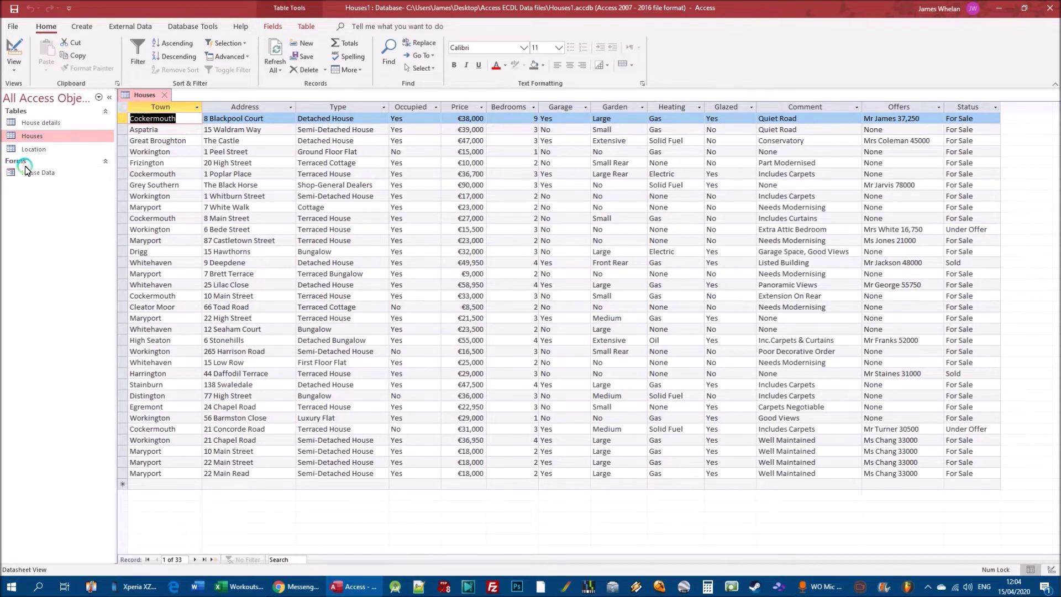
Step: Open the House Data form and compare its records with those in the Houses table
double_click(45, 173)
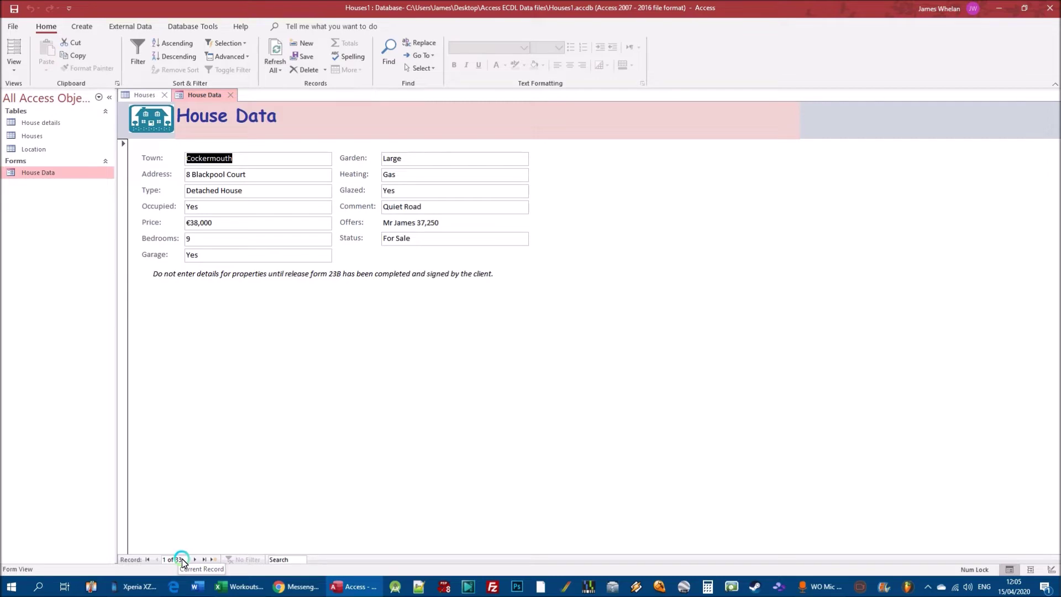
double_click(44, 136)
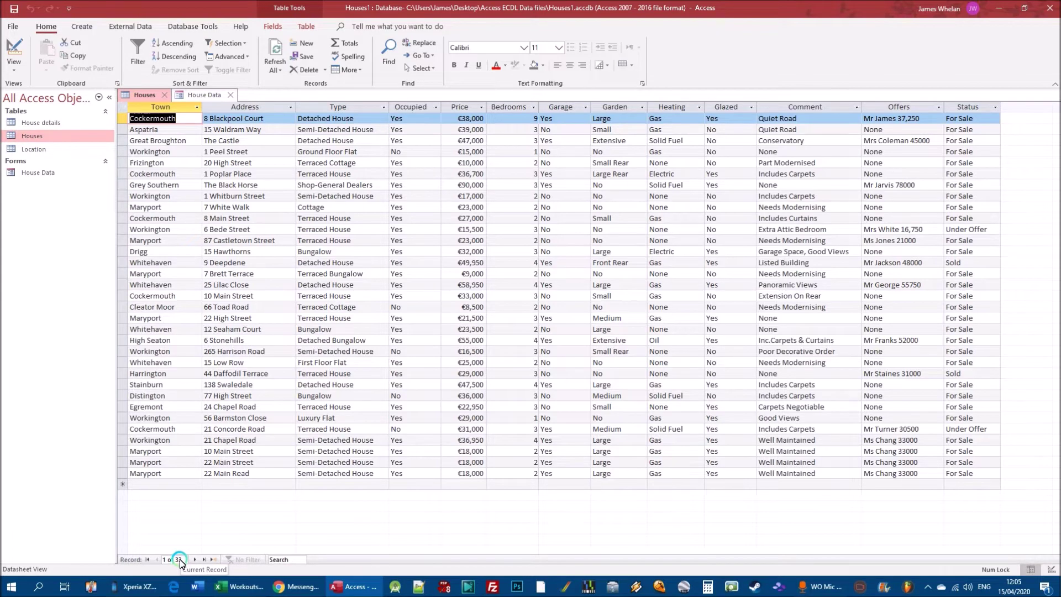
click(198, 95)
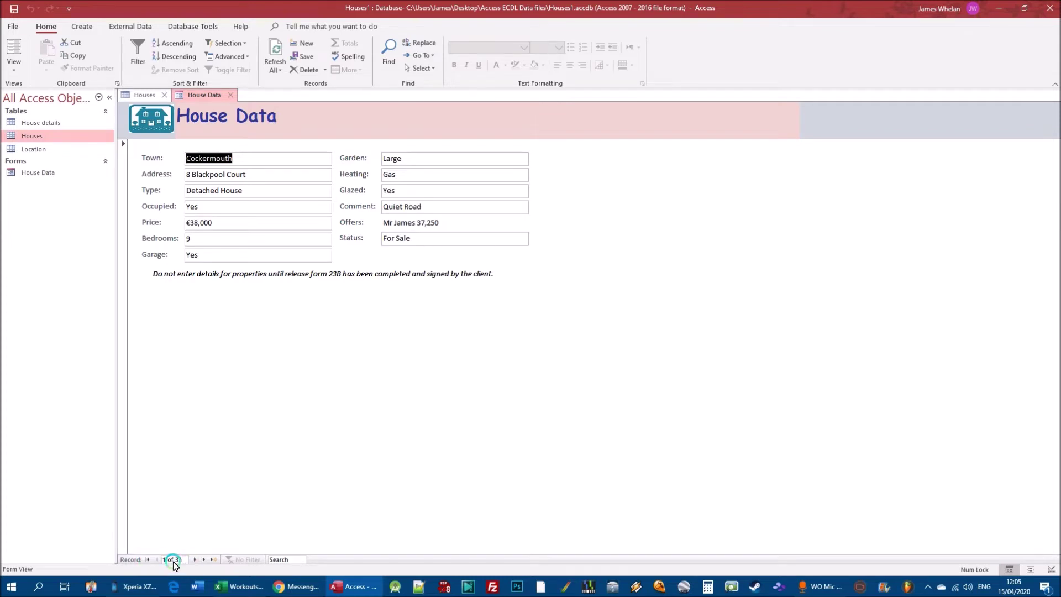
Step: Browse forward one record at a time through the House Data form, and step back to record 8
click(194, 560)
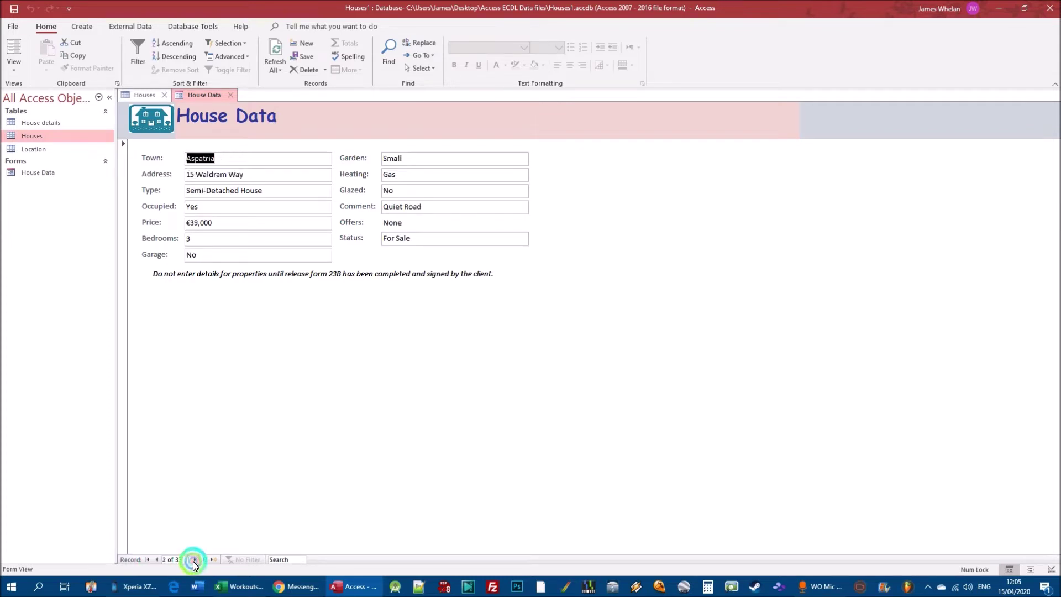
click(194, 559)
click(194, 559)
click(194, 559)
click(194, 560)
click(193, 560)
click(194, 560)
click(193, 559)
click(194, 560)
click(194, 560)
click(194, 559)
click(194, 560)
click(194, 560)
click(194, 560)
click(193, 559)
click(194, 559)
click(157, 560)
click(158, 559)
click(158, 560)
click(158, 559)
click(157, 560)
click(157, 560)
click(158, 560)
click(157, 560)
click(158, 560)
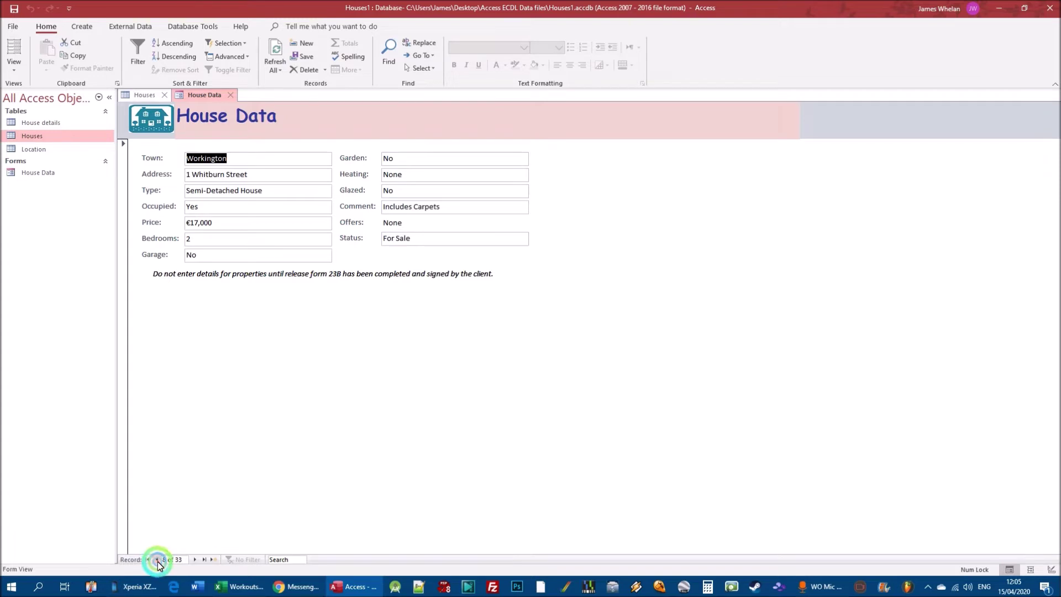
Step: Go to the last record of the House Data form, return to the first, and jump to record 15
click(204, 559)
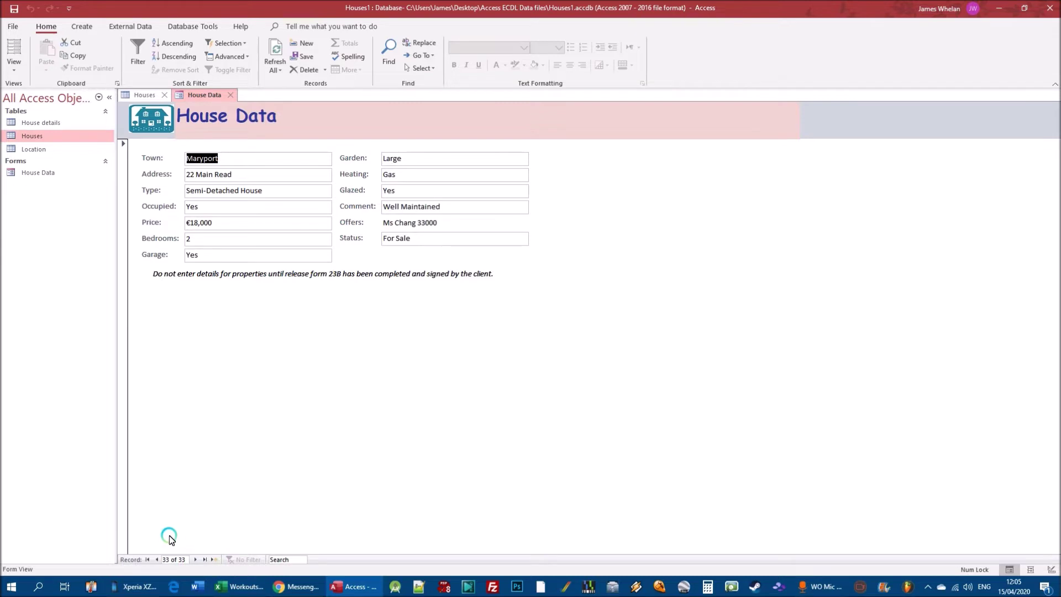
click(148, 560)
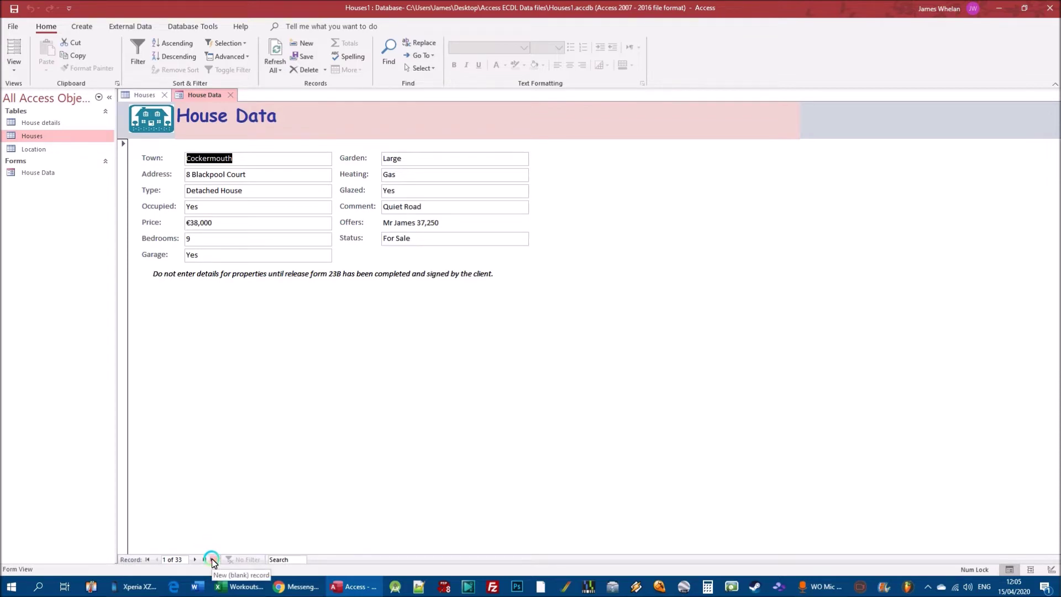
click(183, 559)
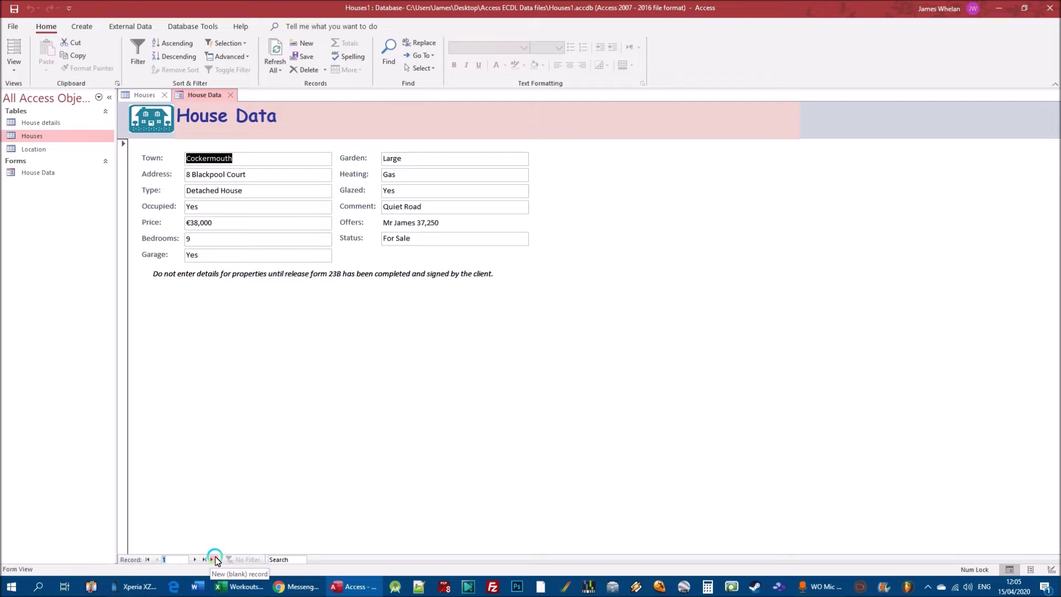
text(15)
key(Return)
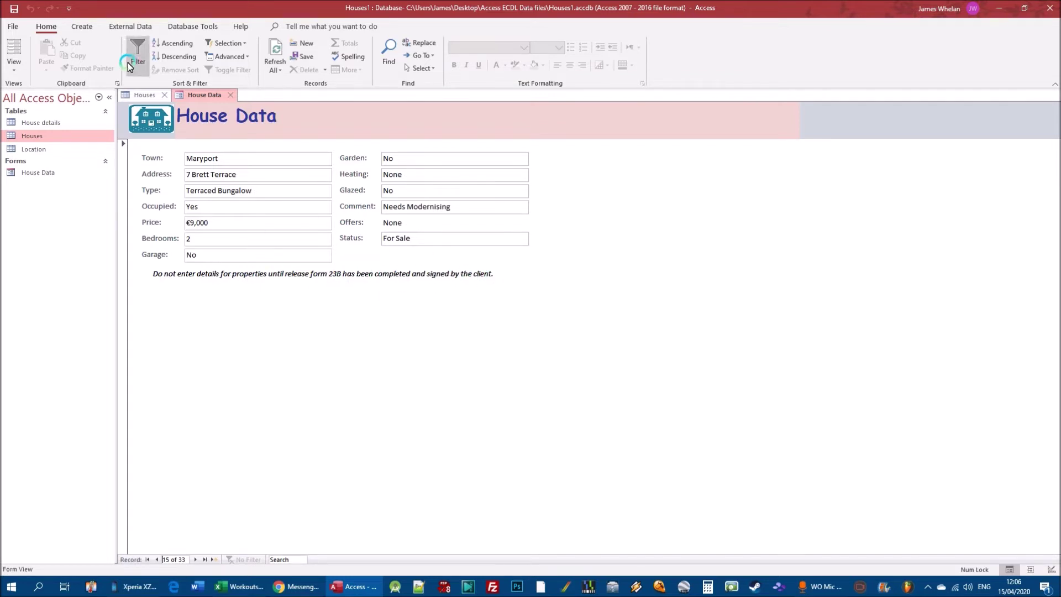
Step: Bring the Houses table back into view
right_click(45, 137)
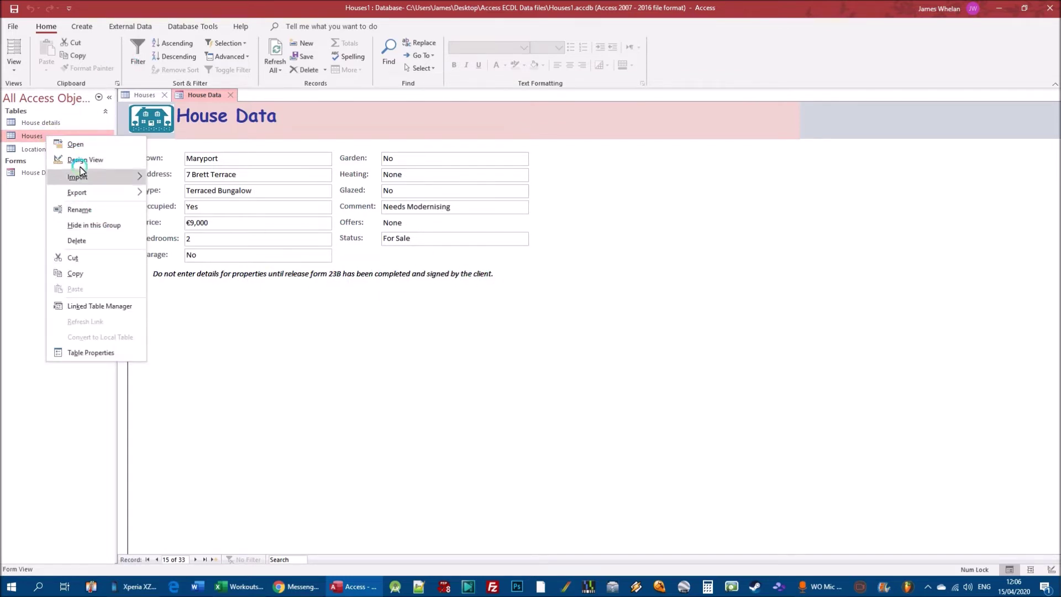
double_click(31, 137)
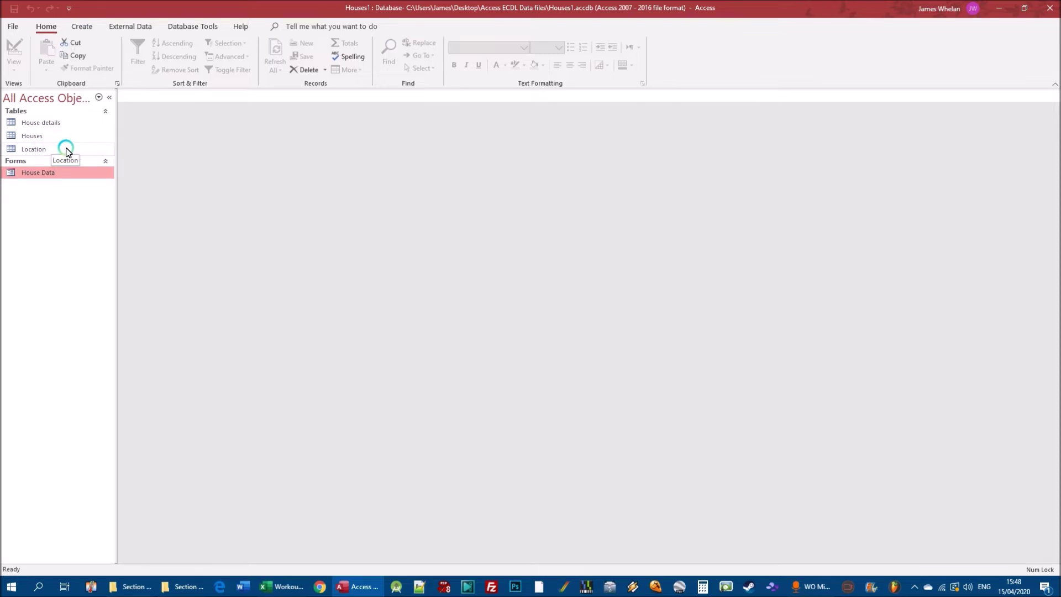
Step: Open the House details table, and expand and collapse the related records of House Ref 1
click(43, 125)
double_click(42, 125)
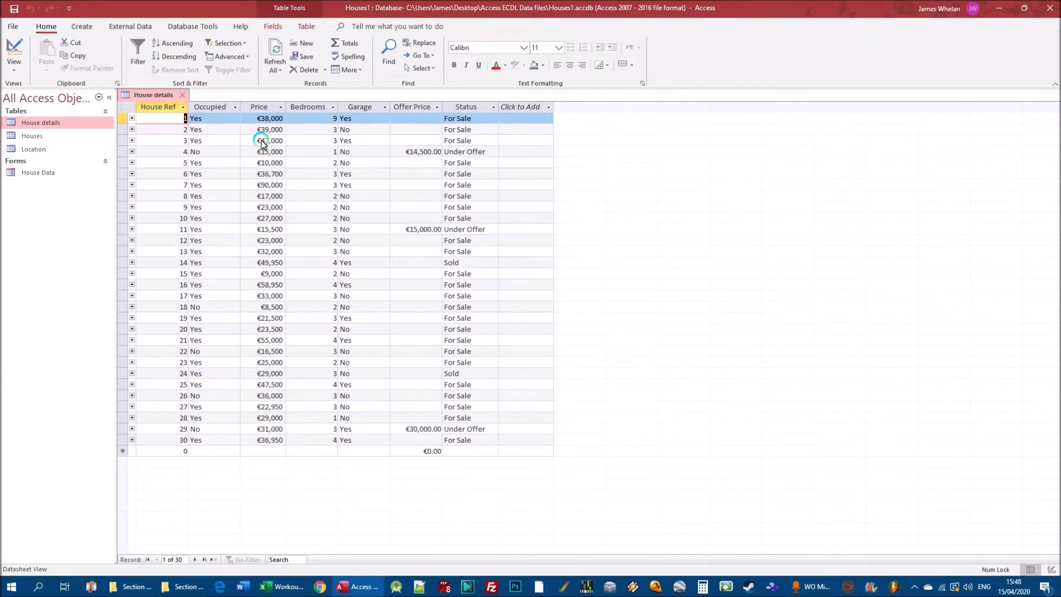
click(133, 118)
click(133, 118)
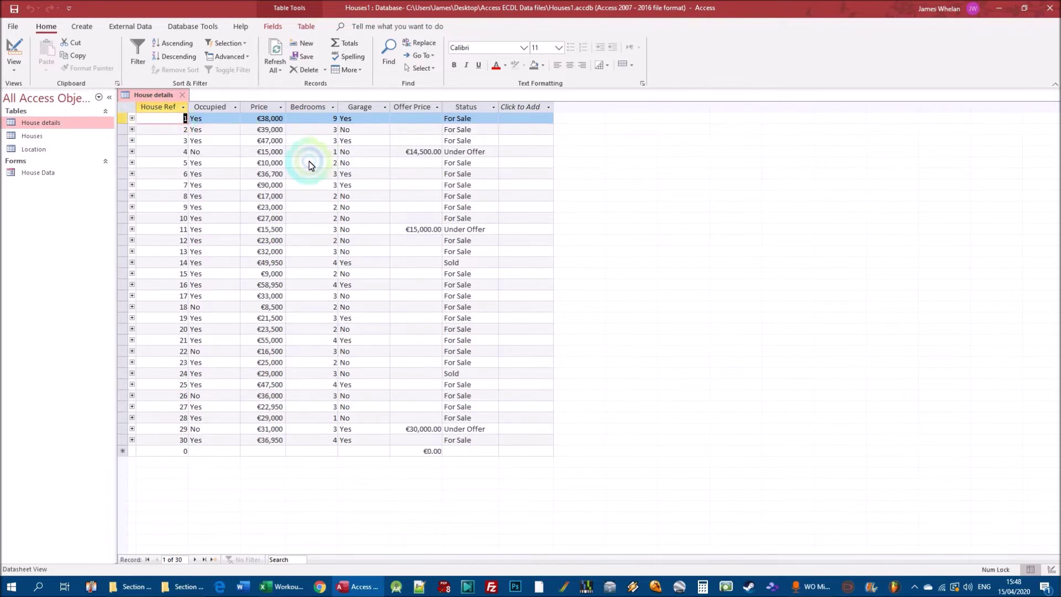
Step: Create a basic form from the House details table
click(78, 26)
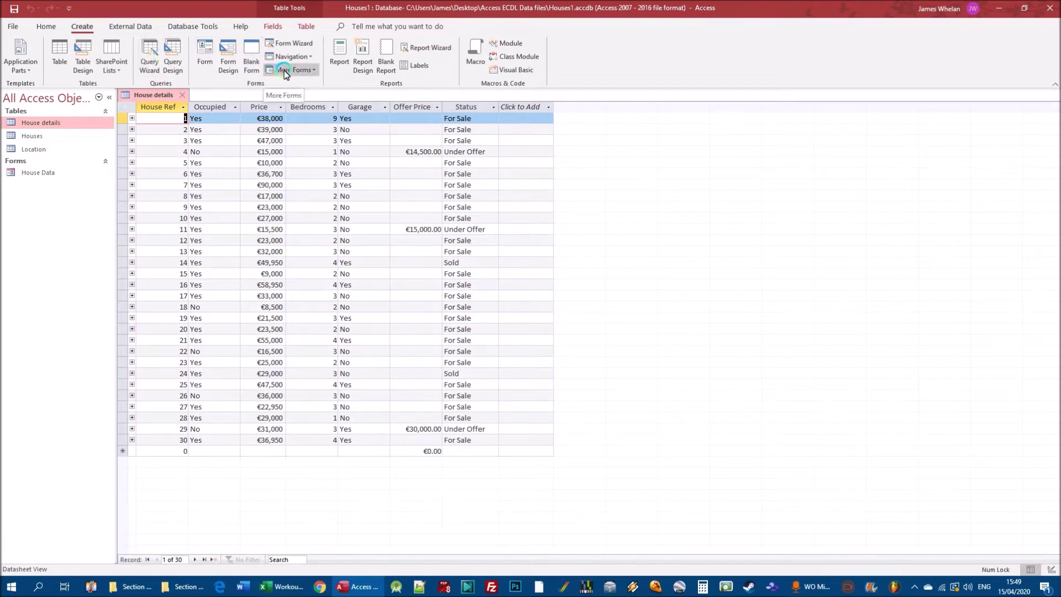
click(205, 55)
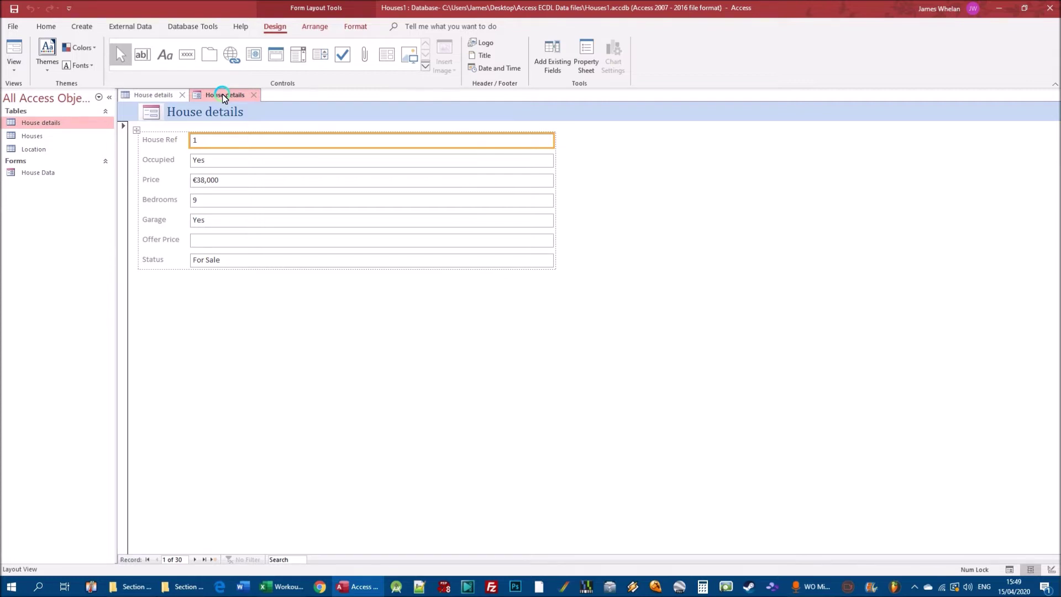
Step: Compare the new House details form with its source table and return to the form
click(151, 96)
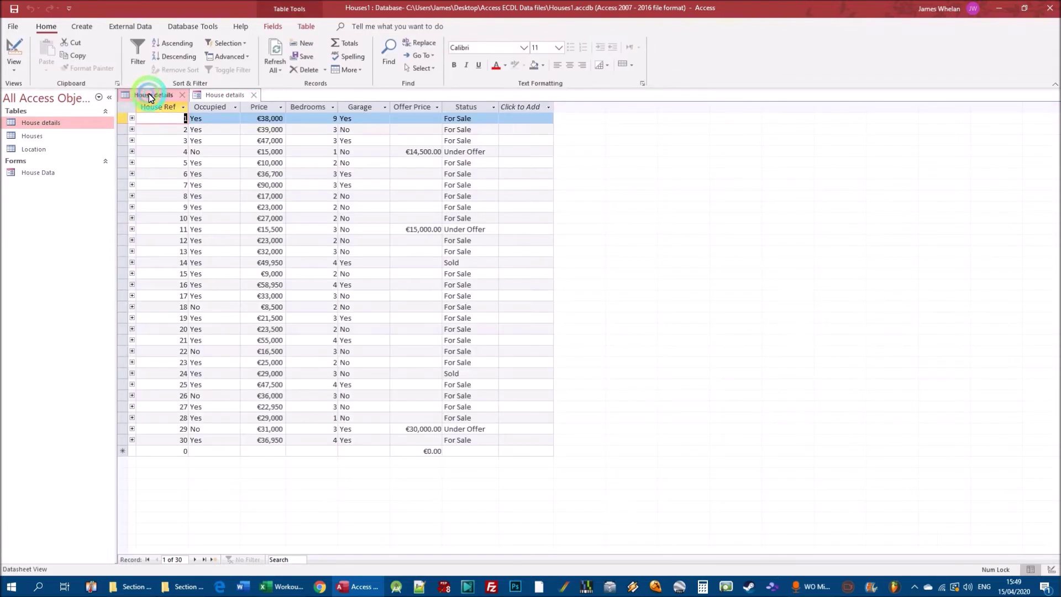
click(228, 95)
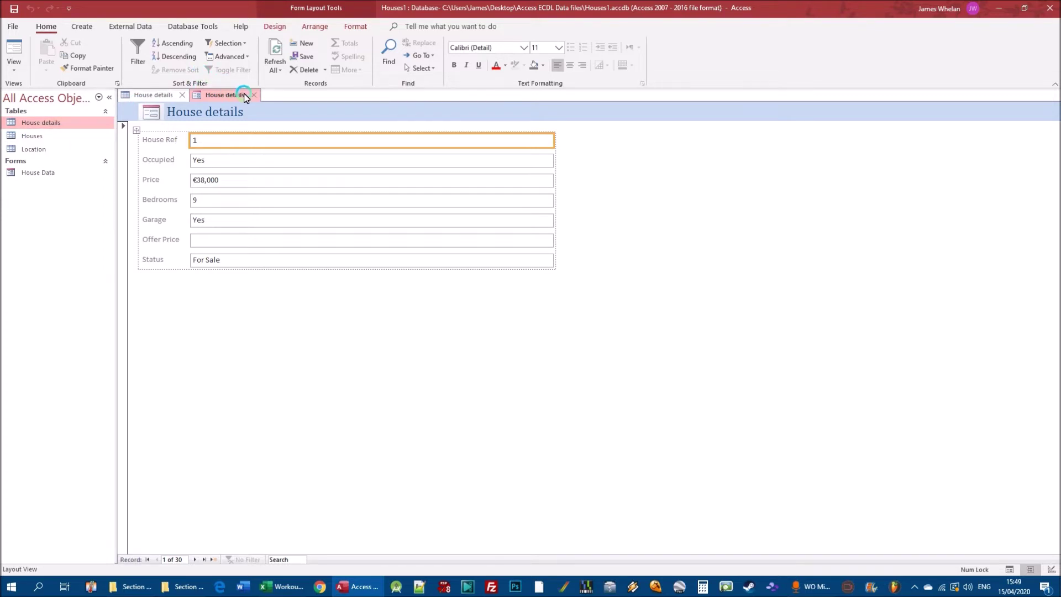
click(157, 95)
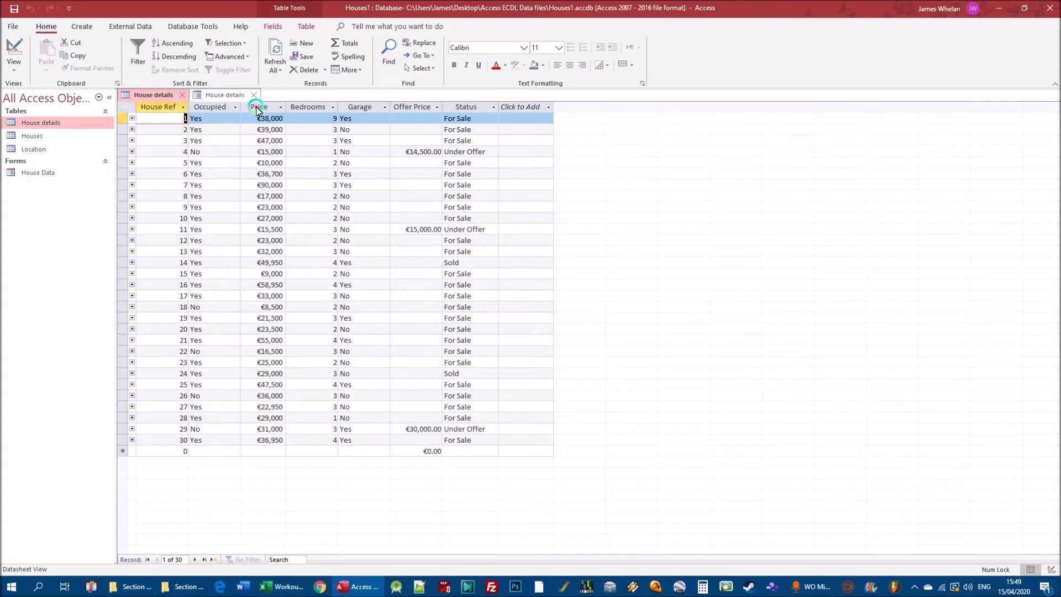
click(224, 95)
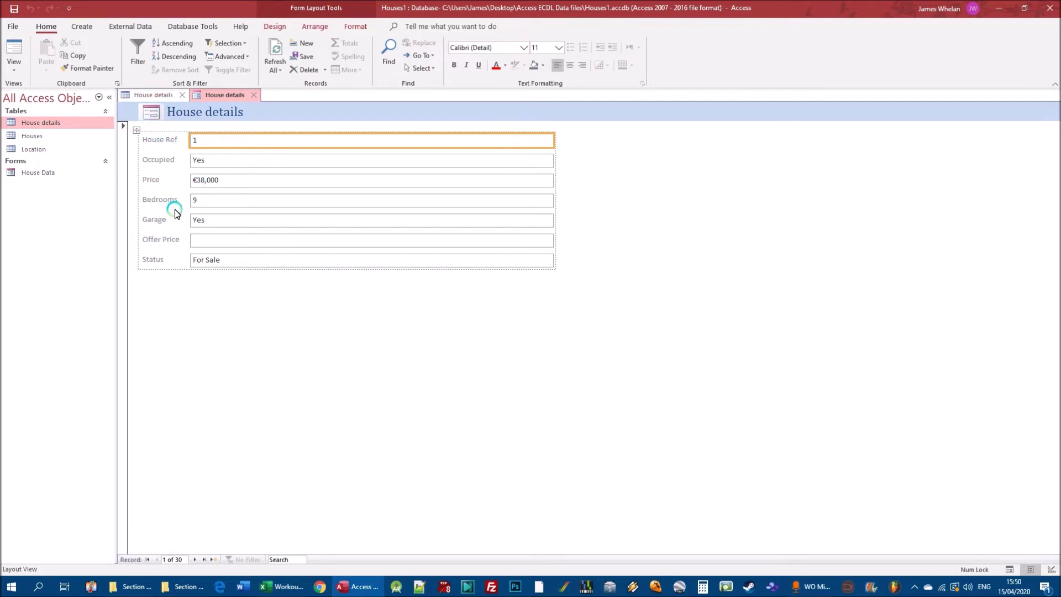
Step: Examine the form's header title, its logo and the detail area by selecting each in Layout View
click(239, 111)
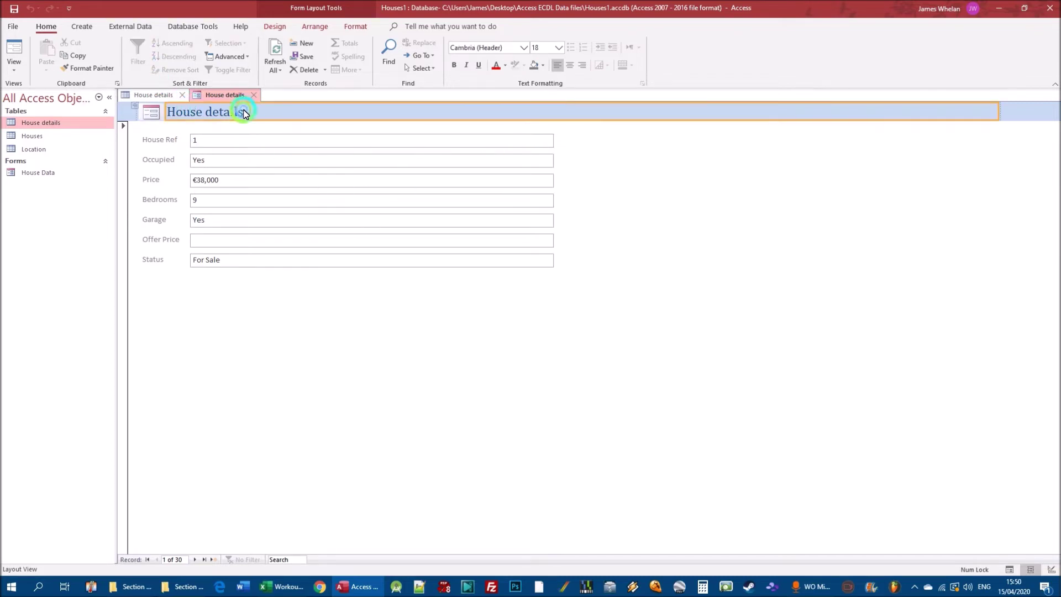
click(150, 113)
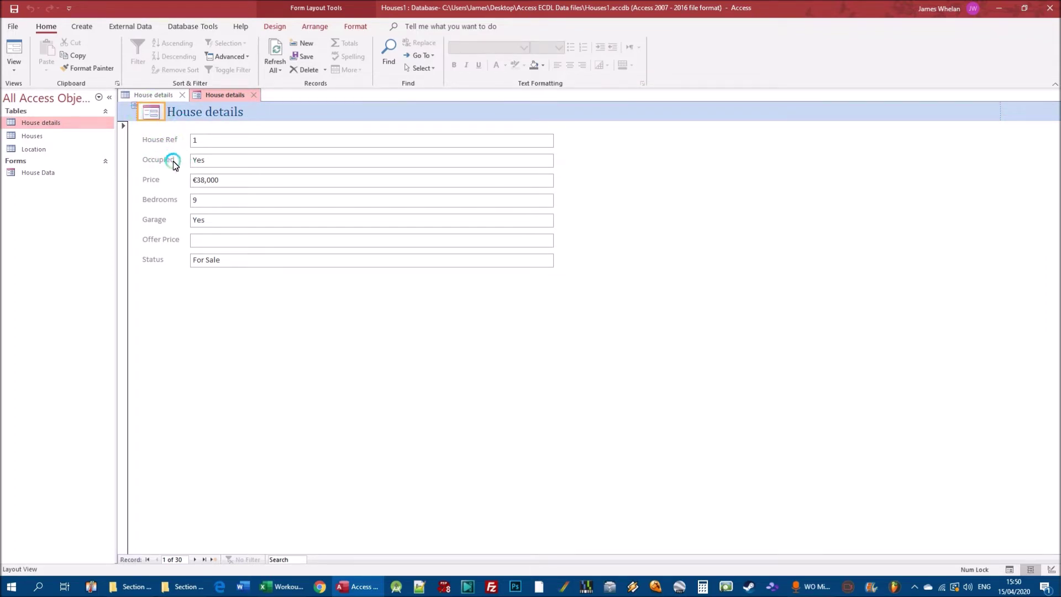
click(233, 533)
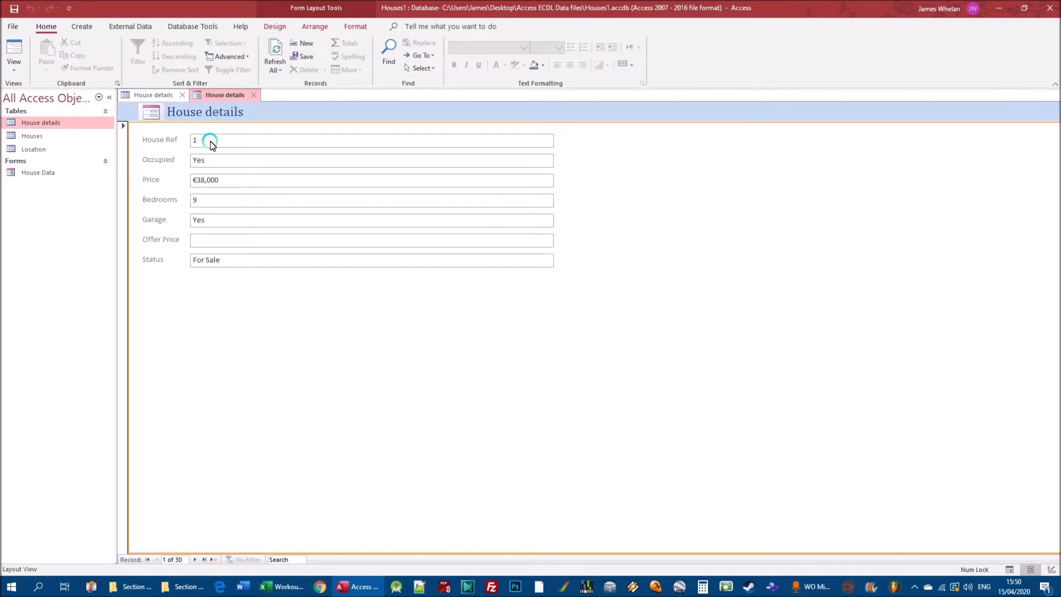
Step: Compare the first two records in the House details table with how the form shows them
click(153, 95)
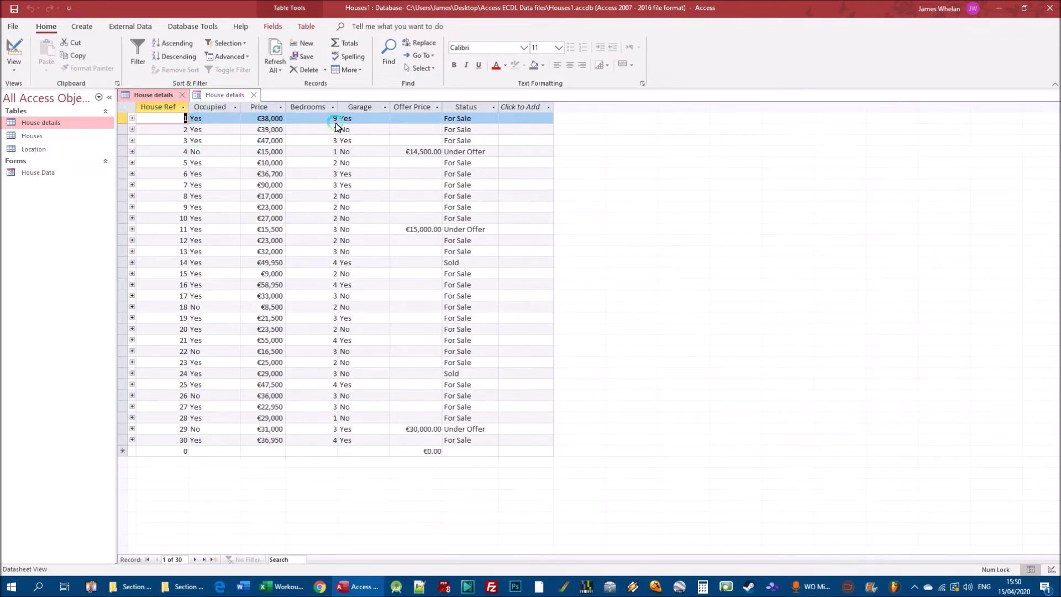
click(224, 95)
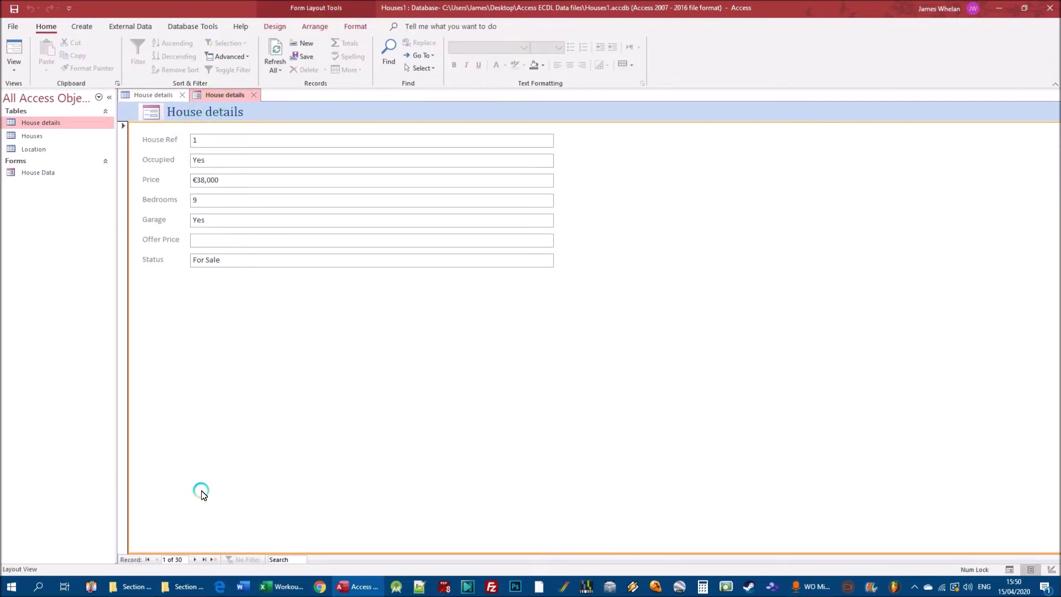
click(195, 560)
click(185, 139)
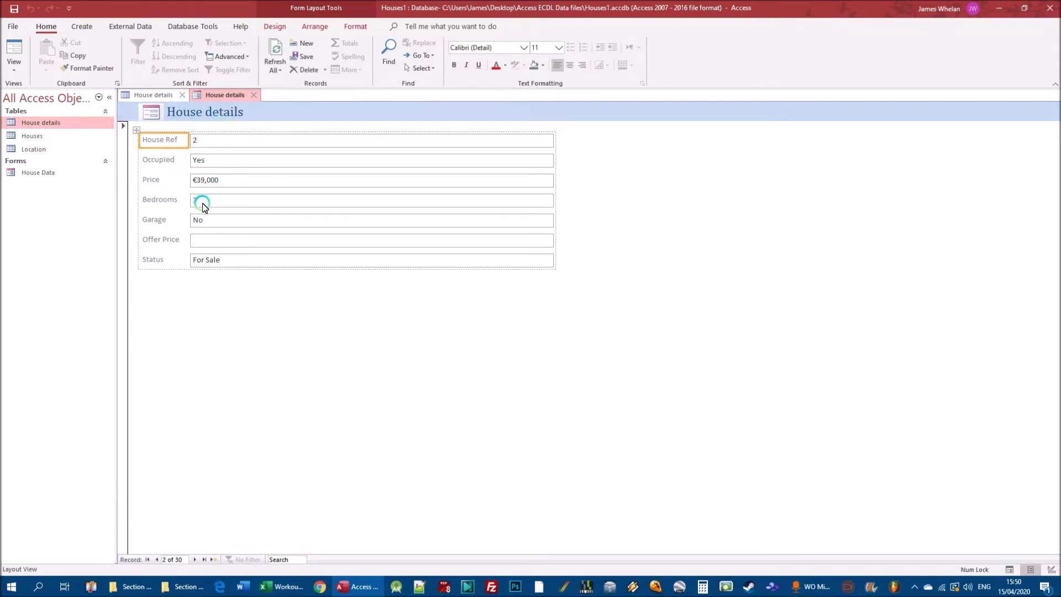
click(144, 95)
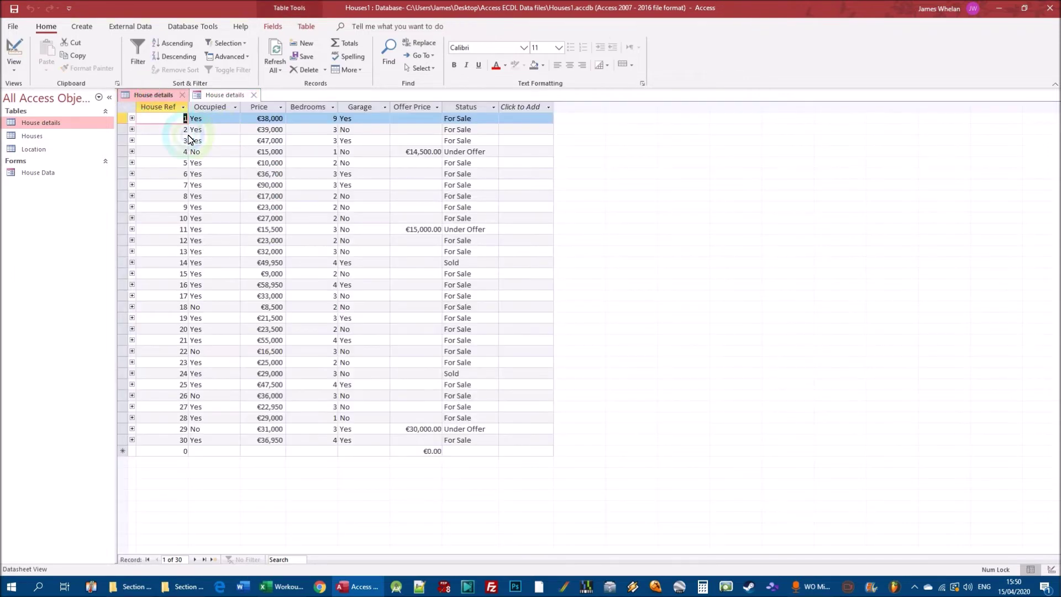
click(224, 96)
Step: Move forward and back through the House details form's records, visit the last one, and return to the first
click(194, 559)
click(157, 559)
click(157, 560)
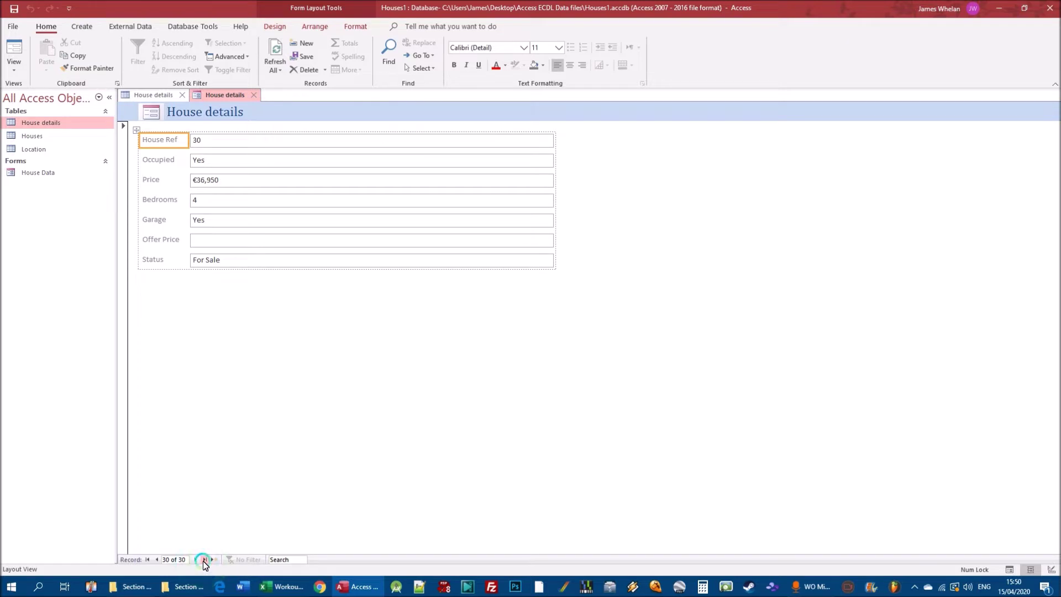
click(148, 560)
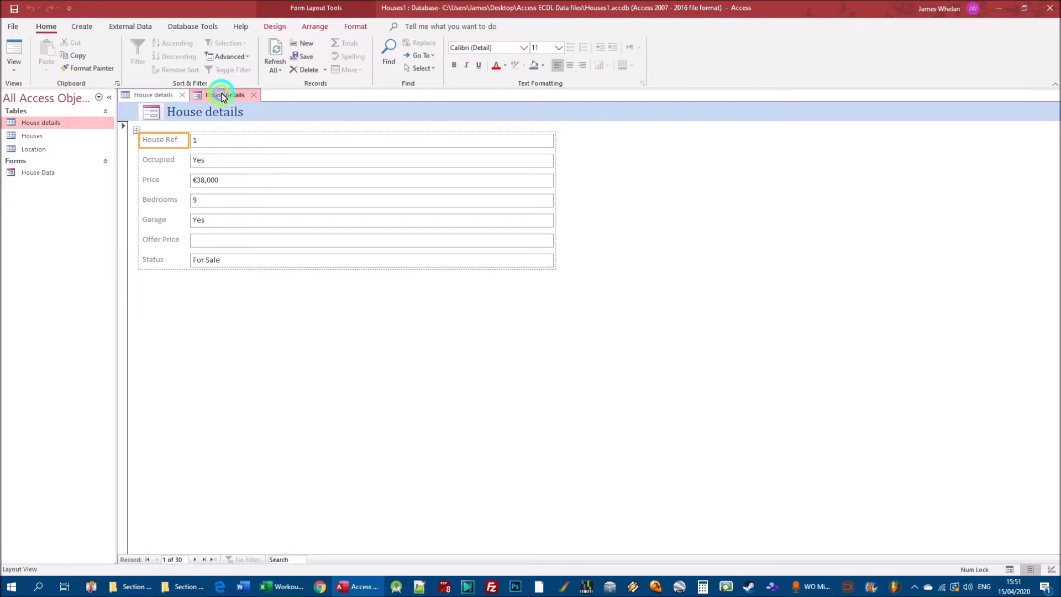
Step: Review the design, arrange and format tools available for the House details form, finishing on the design tools
click(275, 26)
click(315, 27)
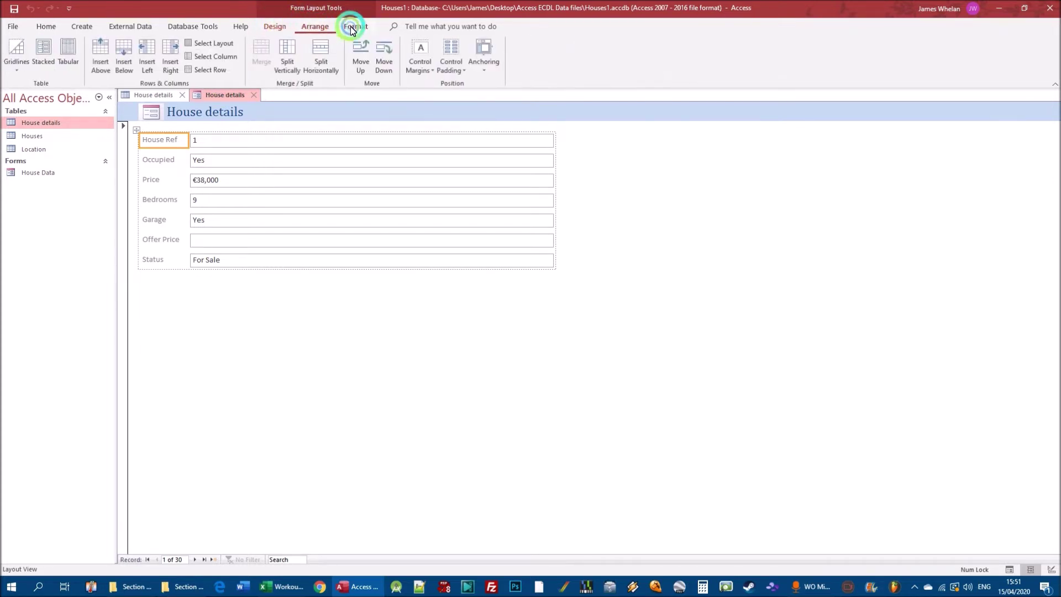
click(353, 27)
click(278, 26)
click(315, 27)
click(346, 27)
click(296, 28)
click(279, 27)
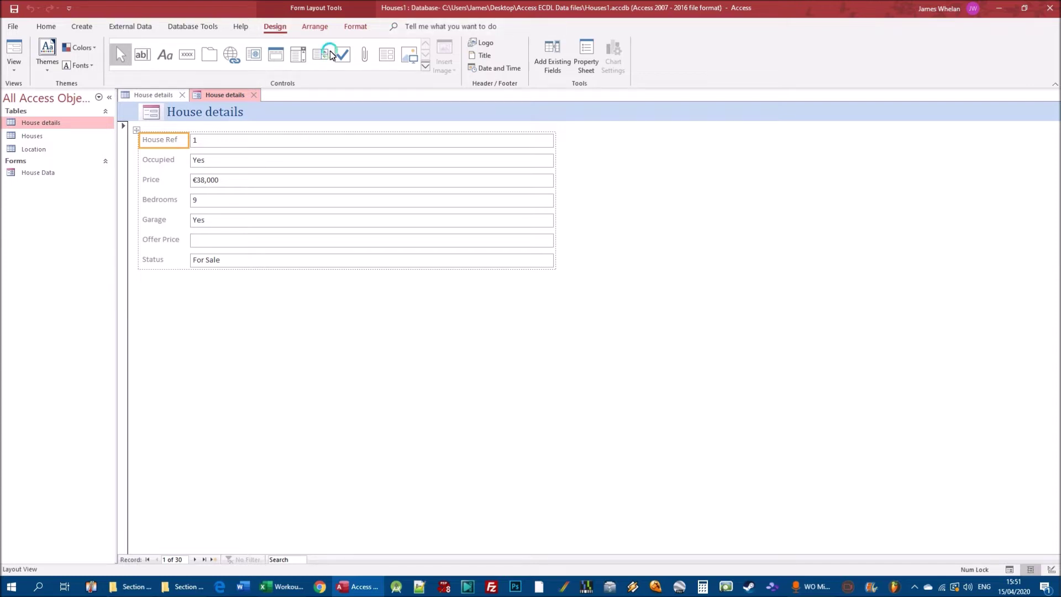
Step: Close the House details form without saving its design, and close the House details table
click(254, 95)
click(534, 323)
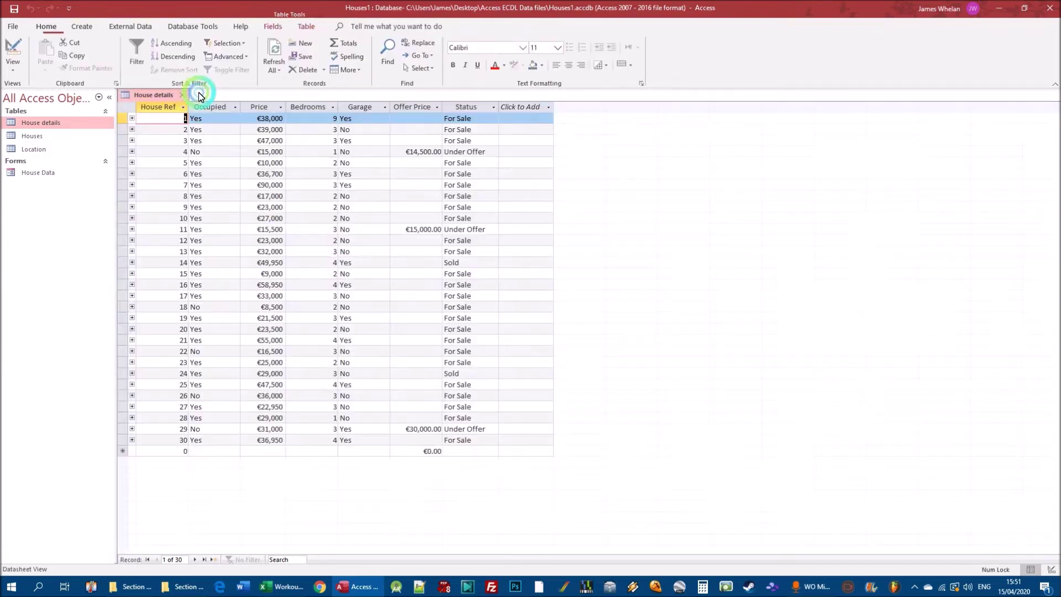
click(184, 95)
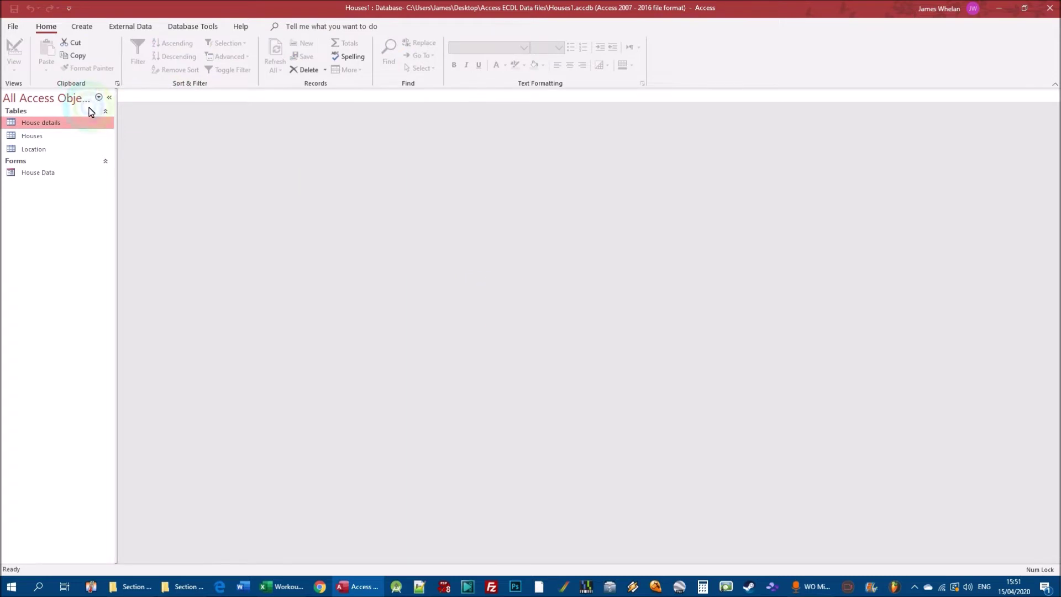
Step: Create a form from the Location table and compare its fields with the table's columns
double_click(32, 149)
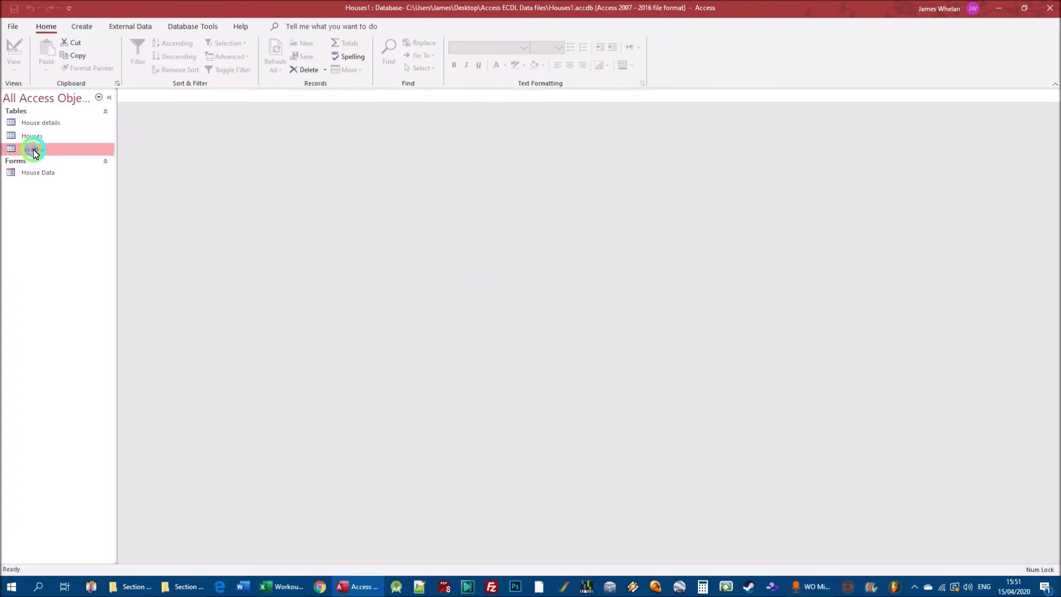
click(81, 26)
click(205, 53)
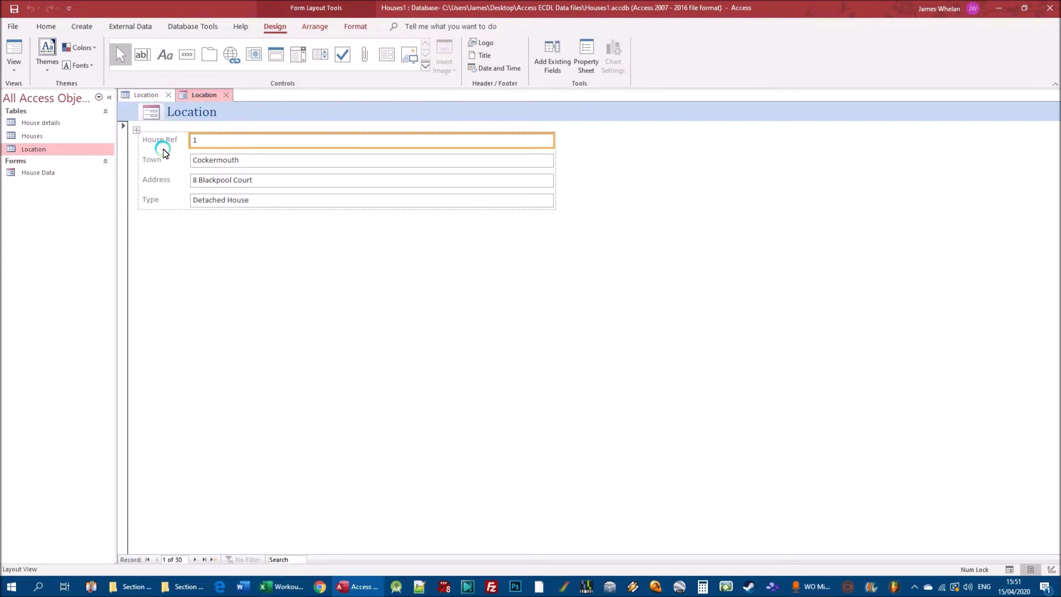
click(146, 94)
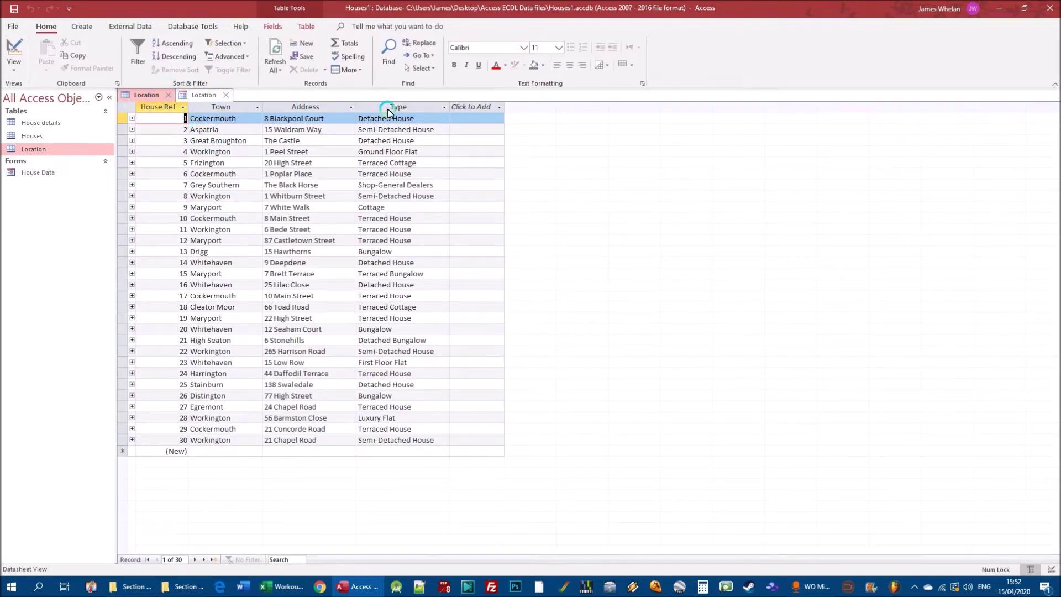
click(207, 95)
Step: Discard the Location form without saving it and close the Location table
click(226, 95)
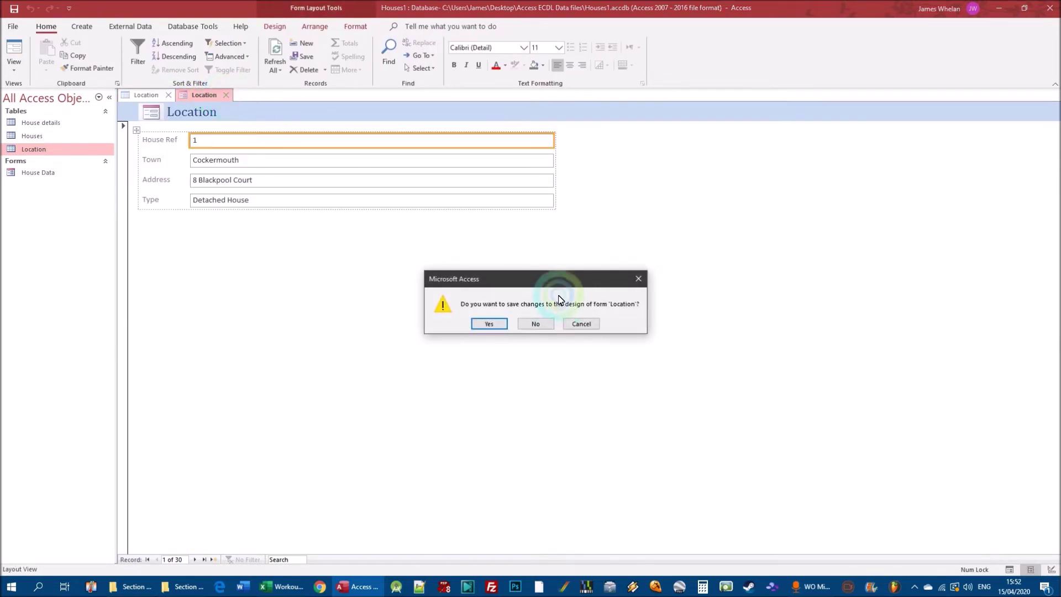
click(536, 324)
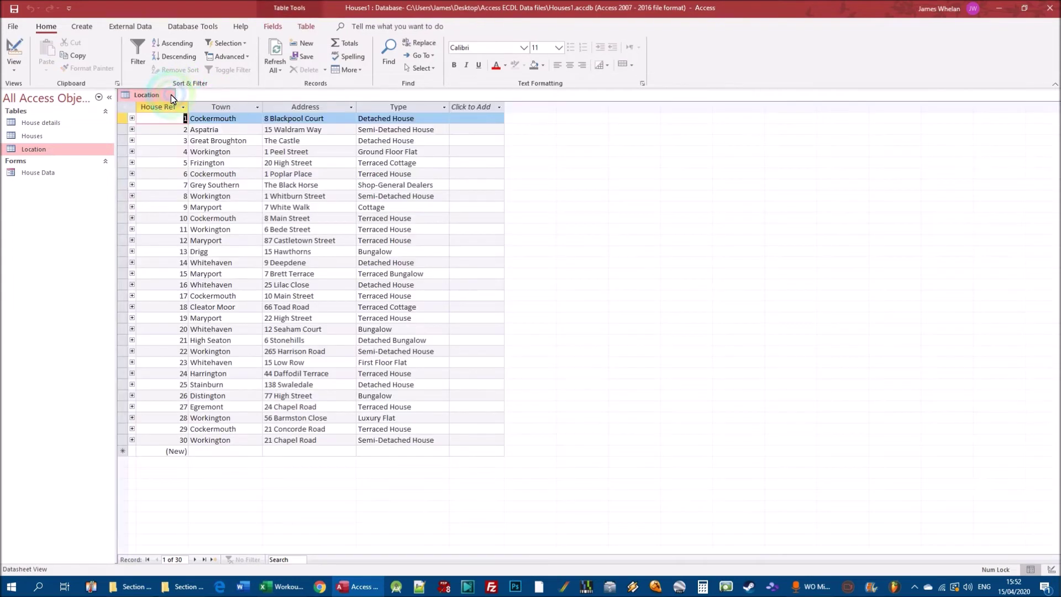
click(168, 95)
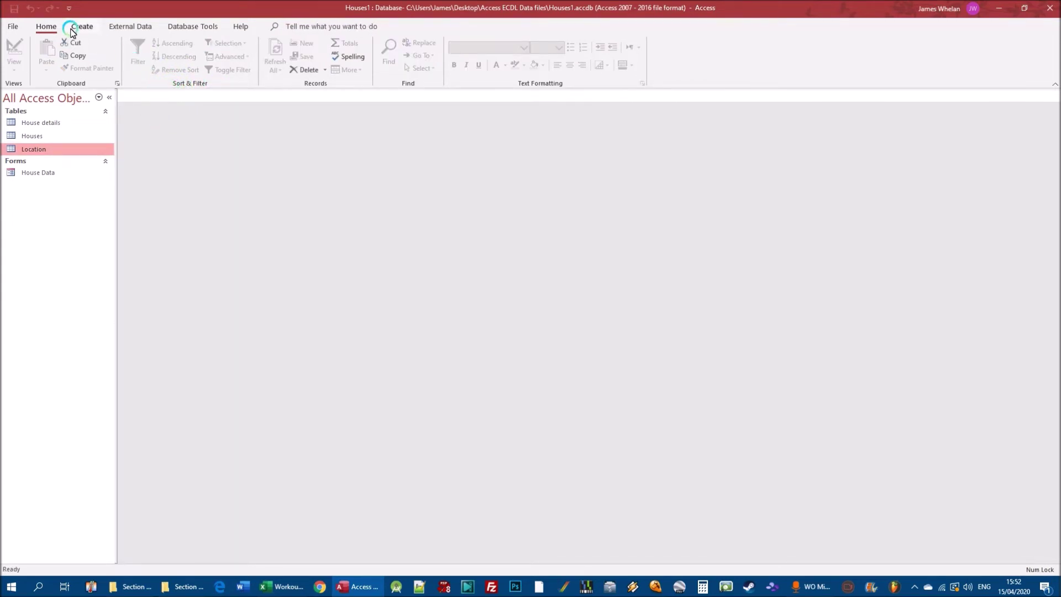
Step: Open the House details table and create a form from it
double_click(34, 123)
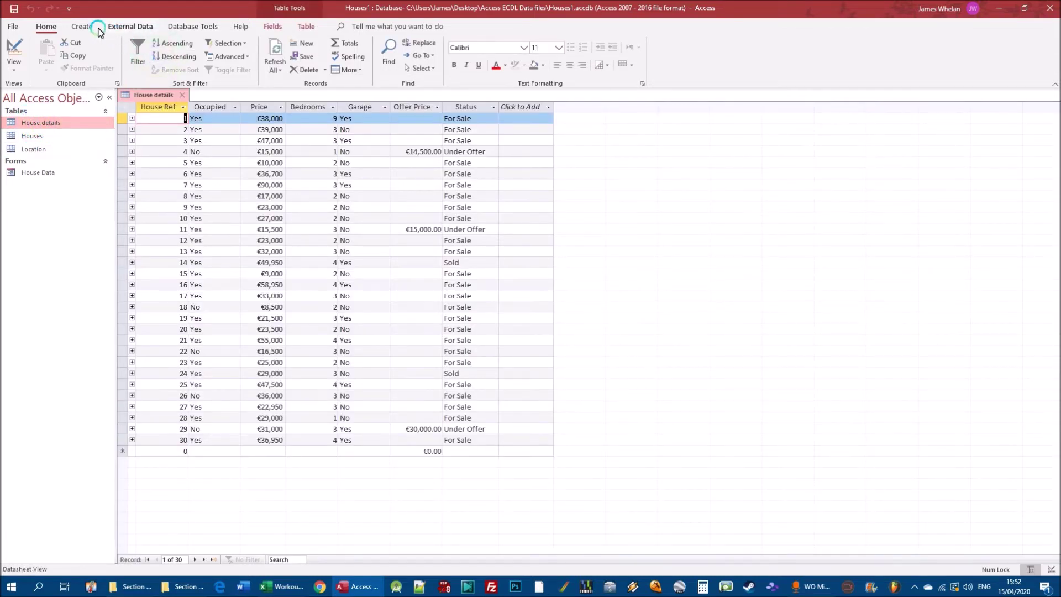
click(82, 26)
click(204, 55)
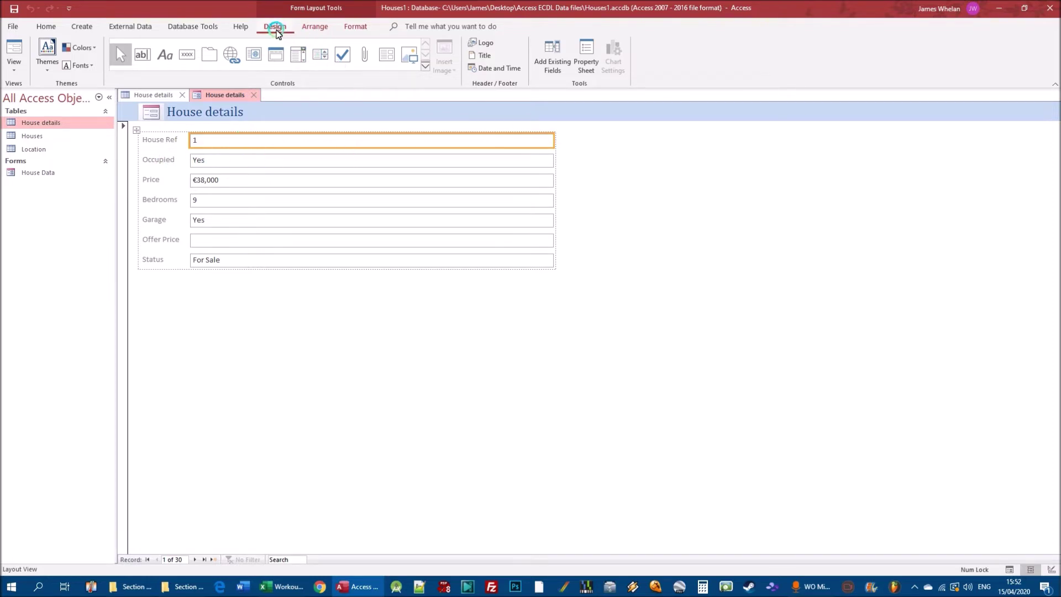
Step: Examine the House details form's field boxes from House Ref to Status, plus the Occupied, Price and Bedrooms labels, by selecting each
click(203, 159)
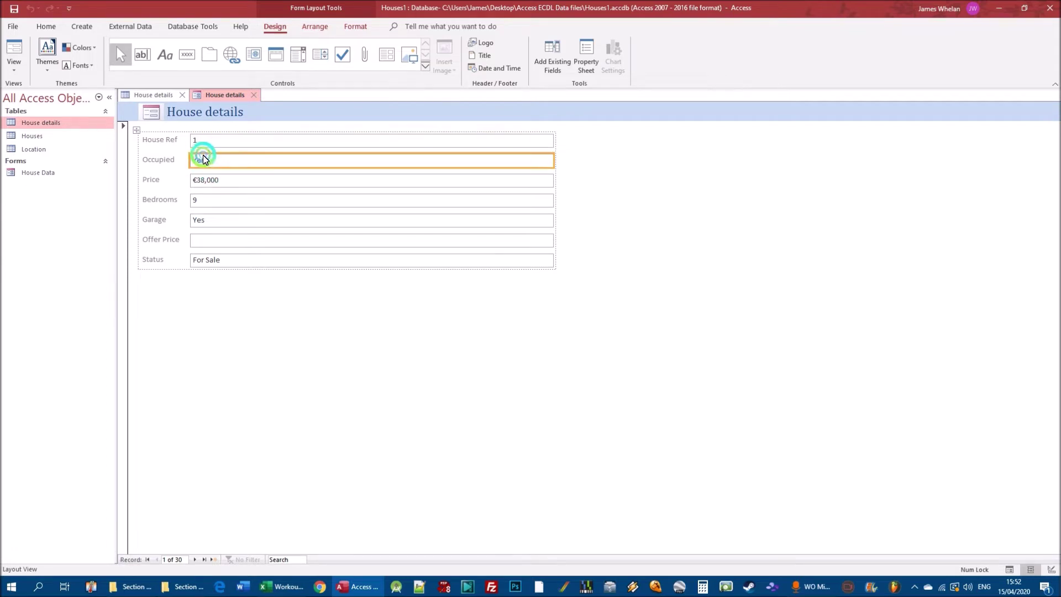
click(163, 160)
click(212, 159)
click(207, 139)
click(200, 160)
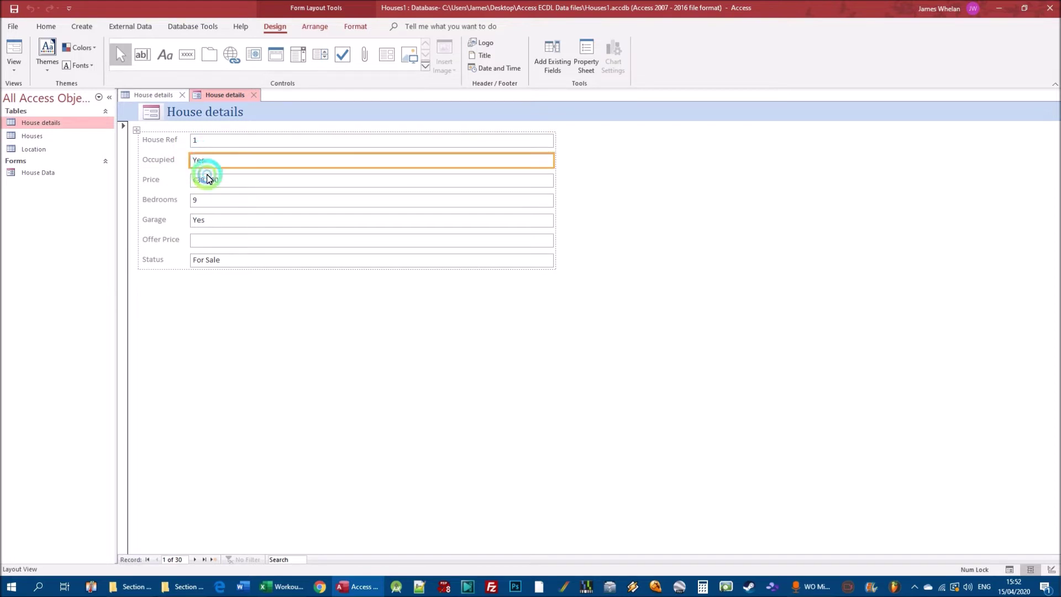
click(209, 180)
click(210, 200)
click(208, 219)
click(202, 240)
click(197, 257)
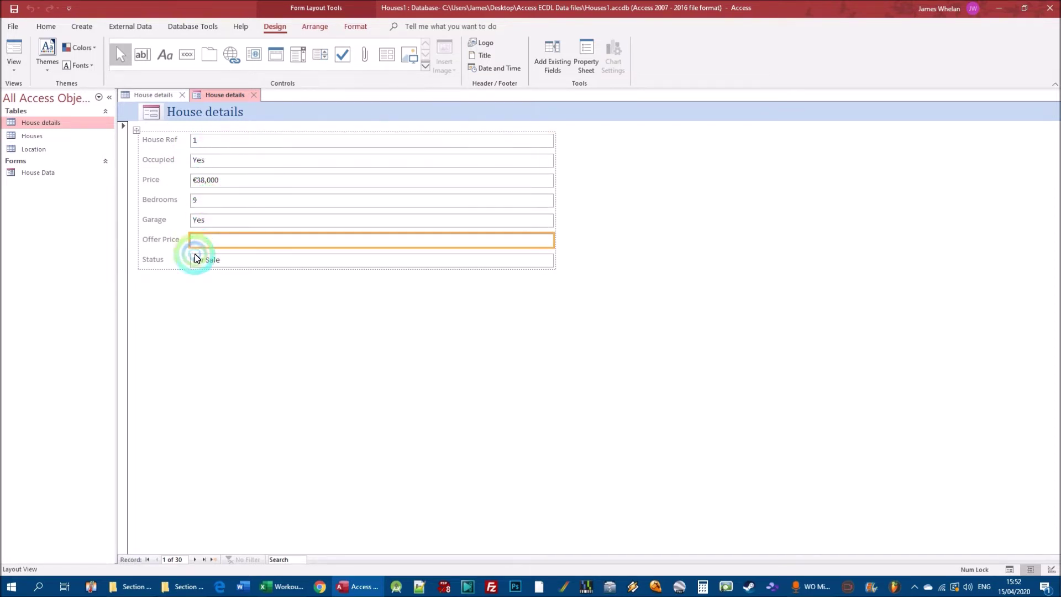
click(201, 235)
click(202, 218)
click(202, 199)
click(206, 178)
click(201, 159)
click(157, 161)
click(149, 178)
click(156, 199)
Step: Delete the Occupied field from the House details form and undo the deletion
click(210, 161)
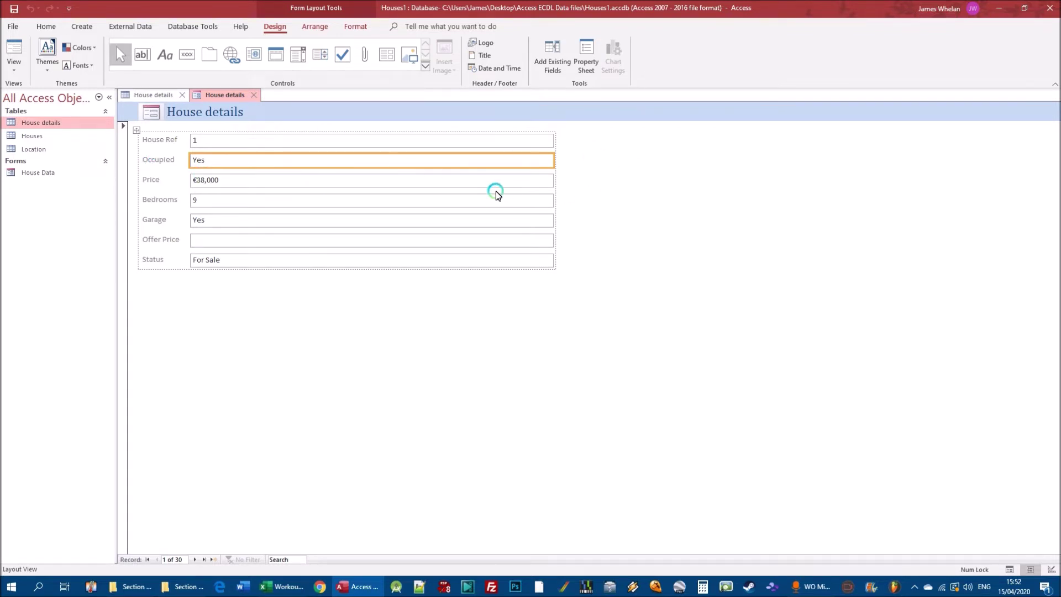
key(Delete)
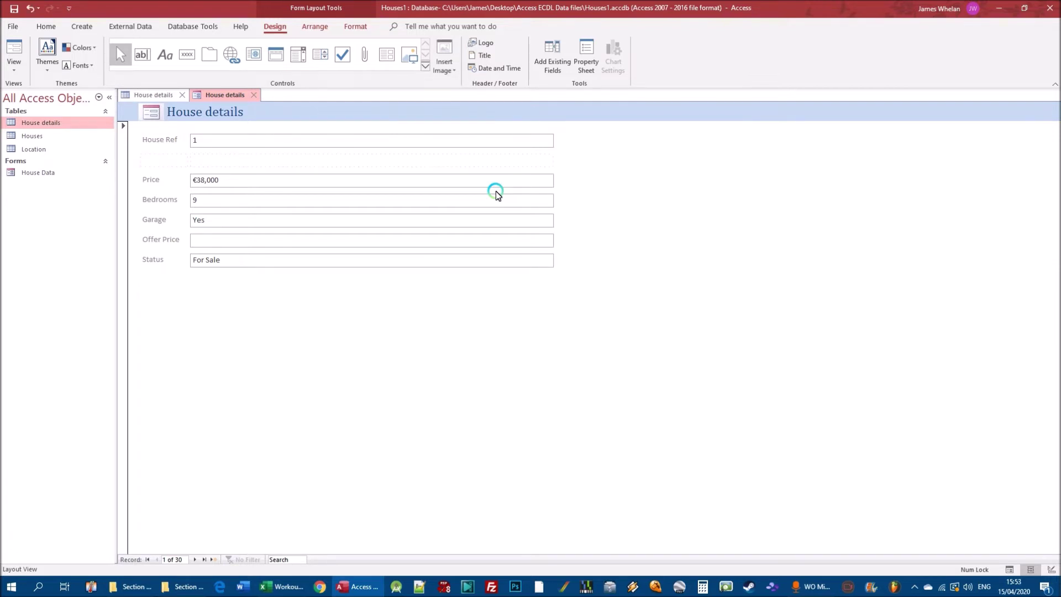
click(30, 8)
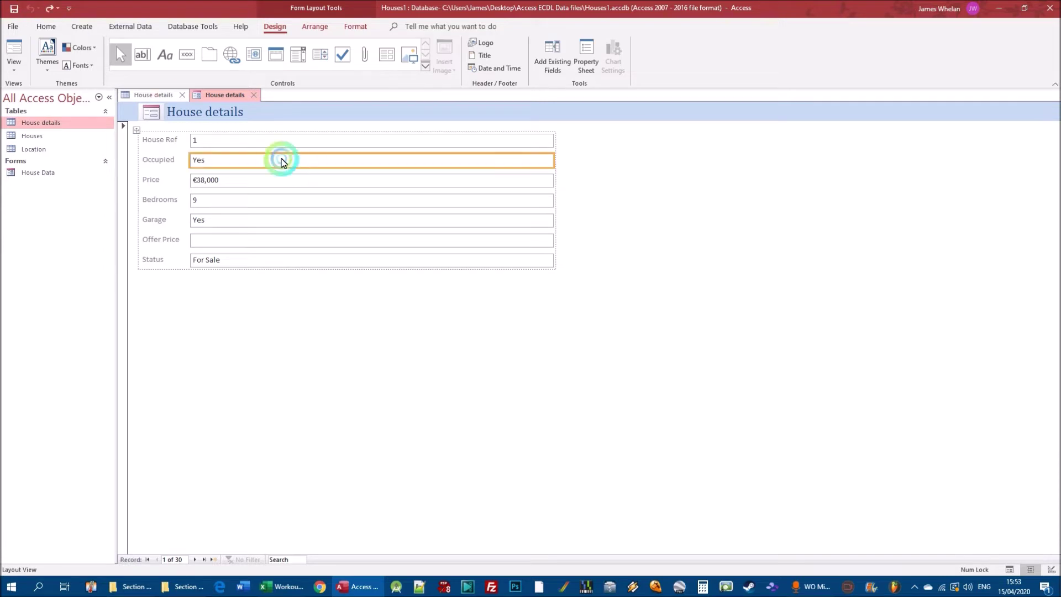
Step: Delete the Occupied field from the House details form
click(234, 142)
click(231, 160)
key(Delete)
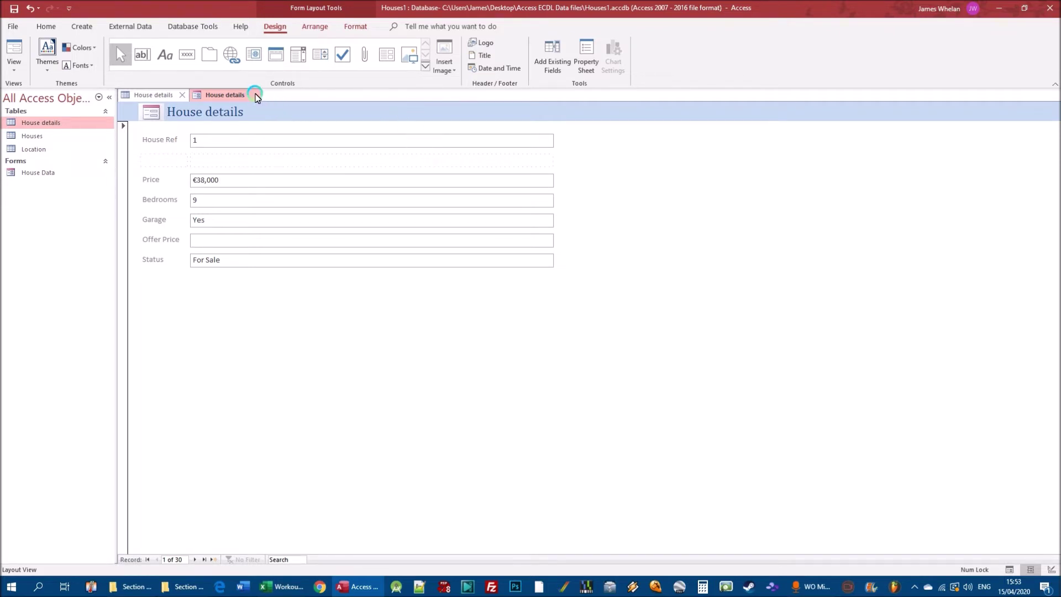
Step: Start closing the House details form and cancel when asked whether to save its design
click(253, 95)
click(542, 322)
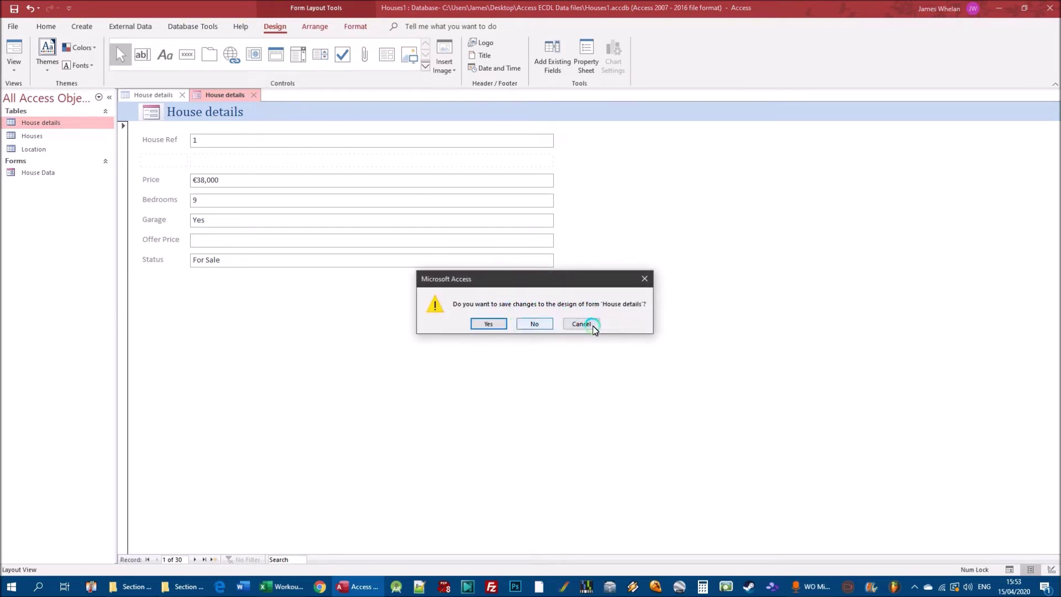
click(588, 325)
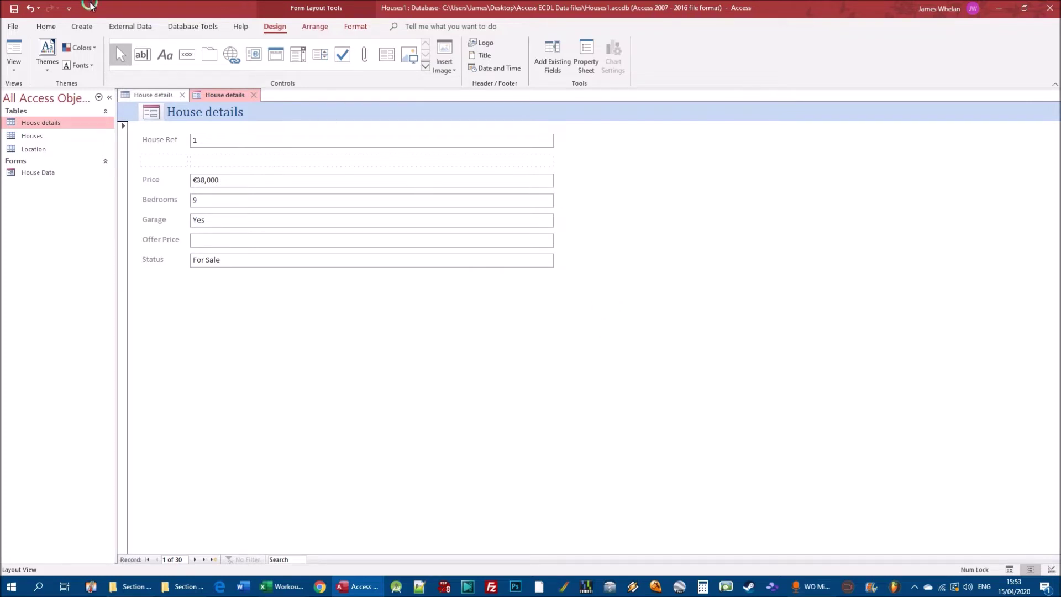
Step: Try out the different ways of starting a save for the House details form, cancelling each one
click(14, 8)
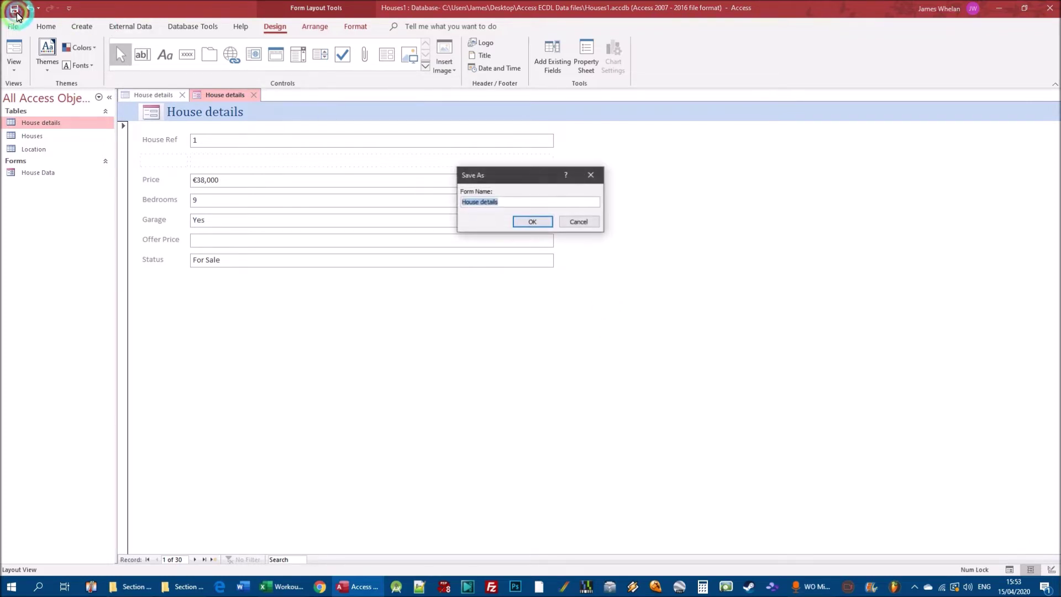
click(580, 222)
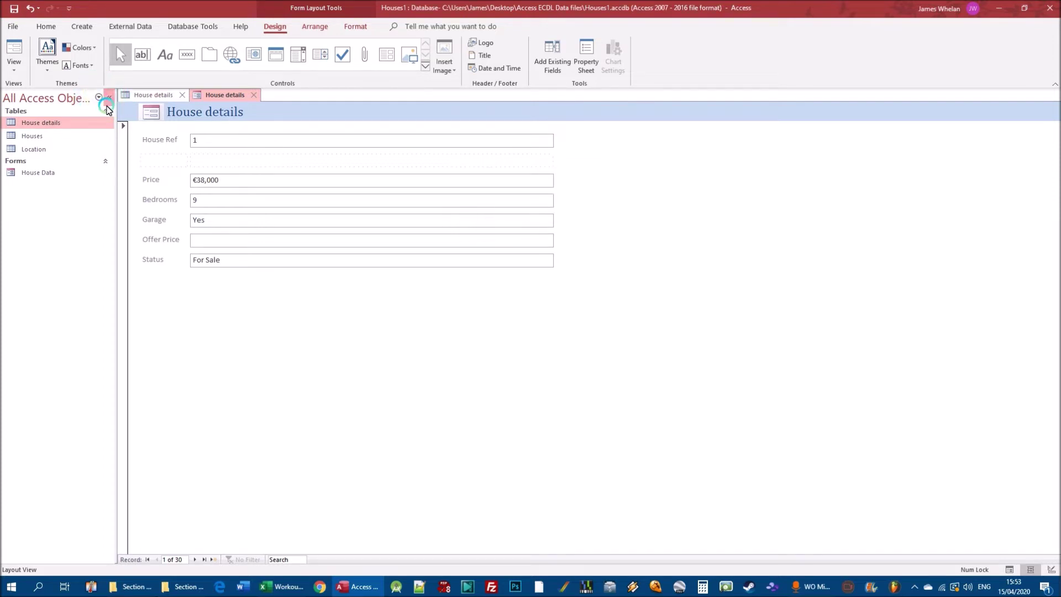
key(ctrl+s)
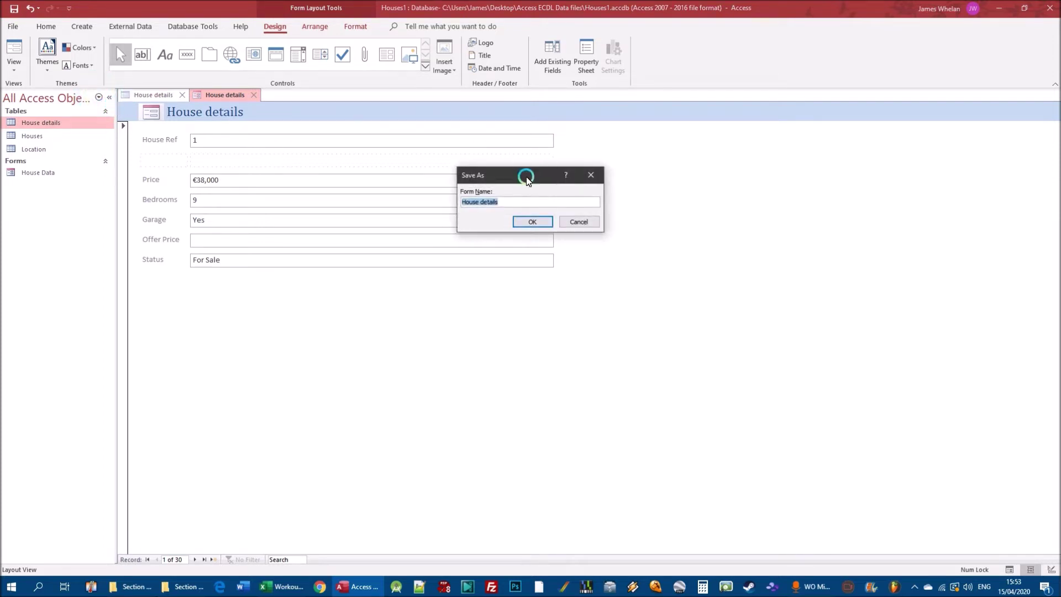
click(584, 226)
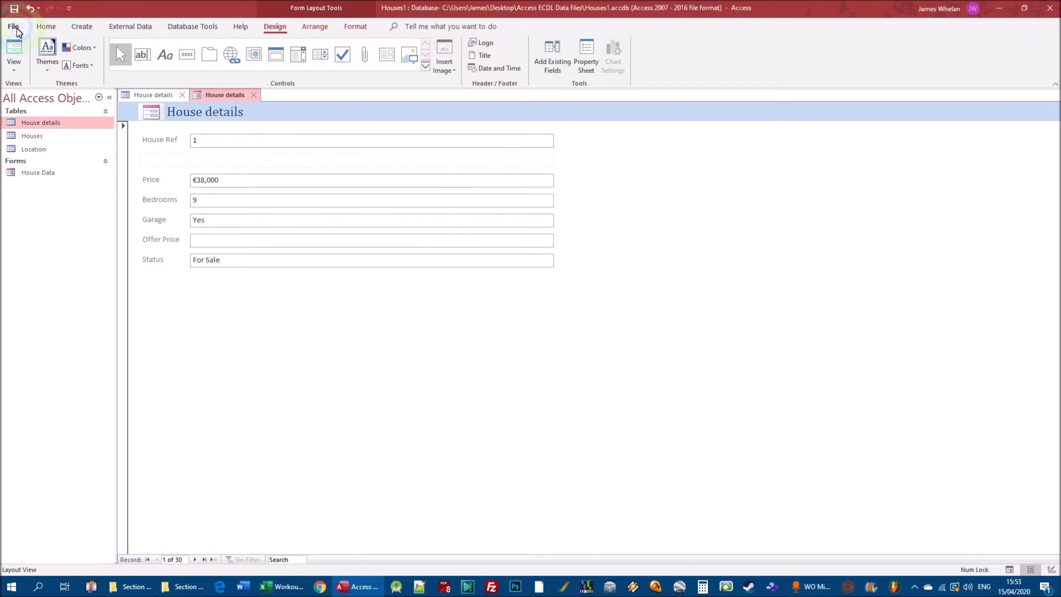
click(13, 26)
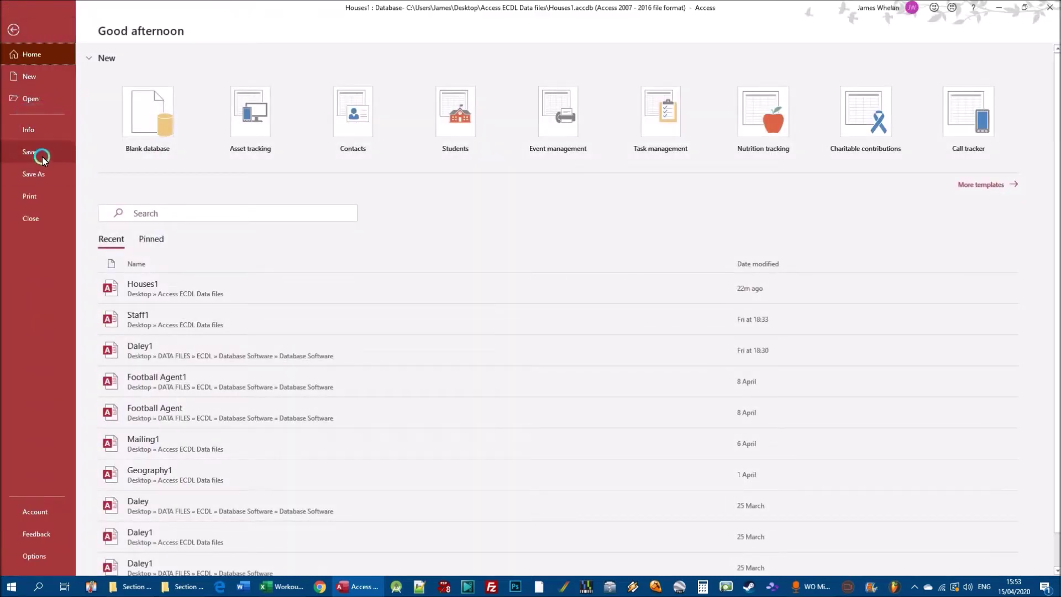
click(62, 174)
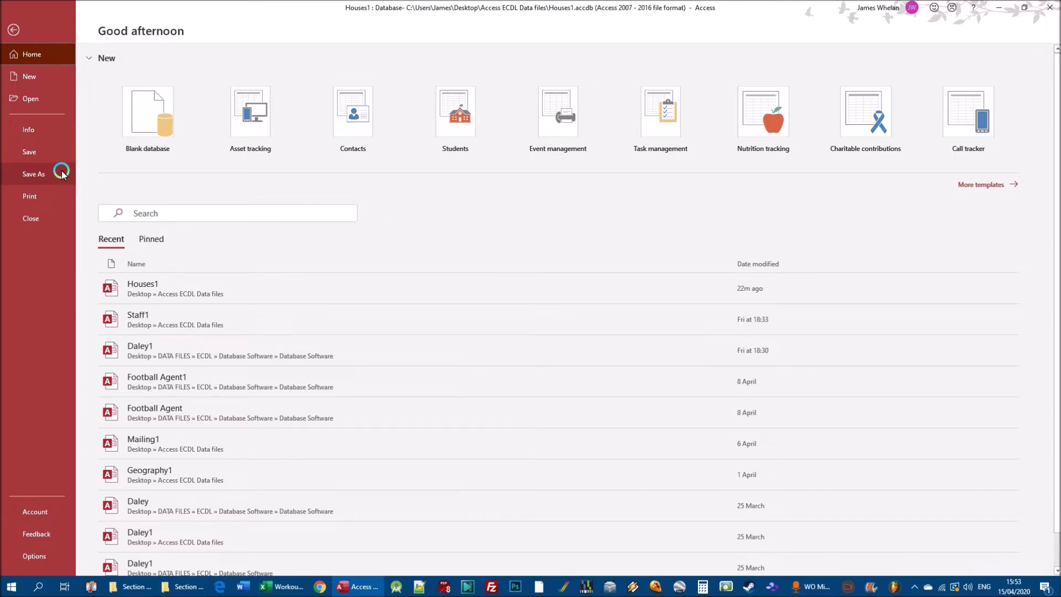
key(Escape)
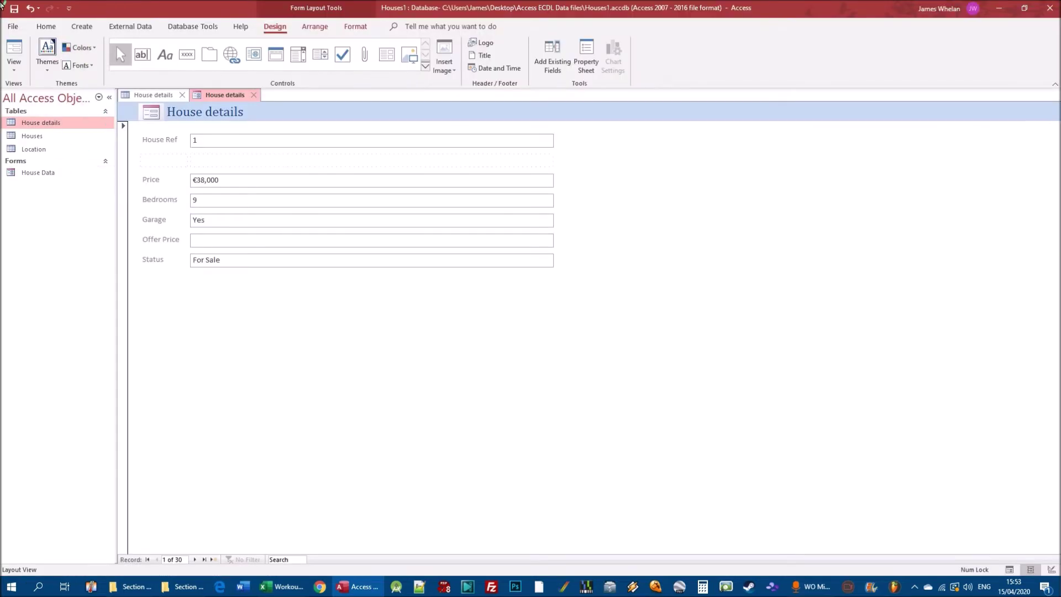
click(17, 9)
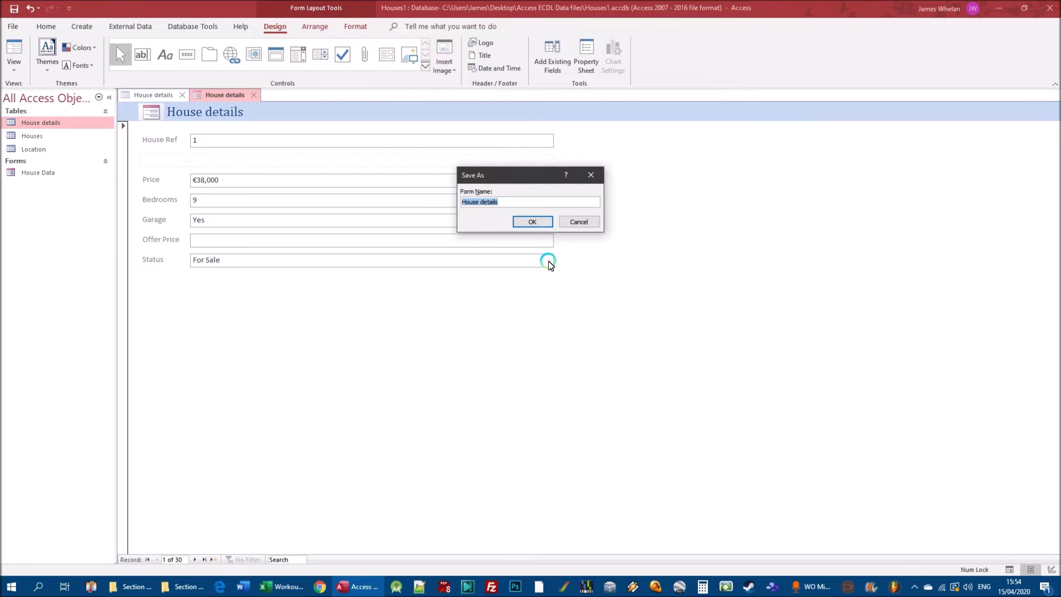
click(581, 222)
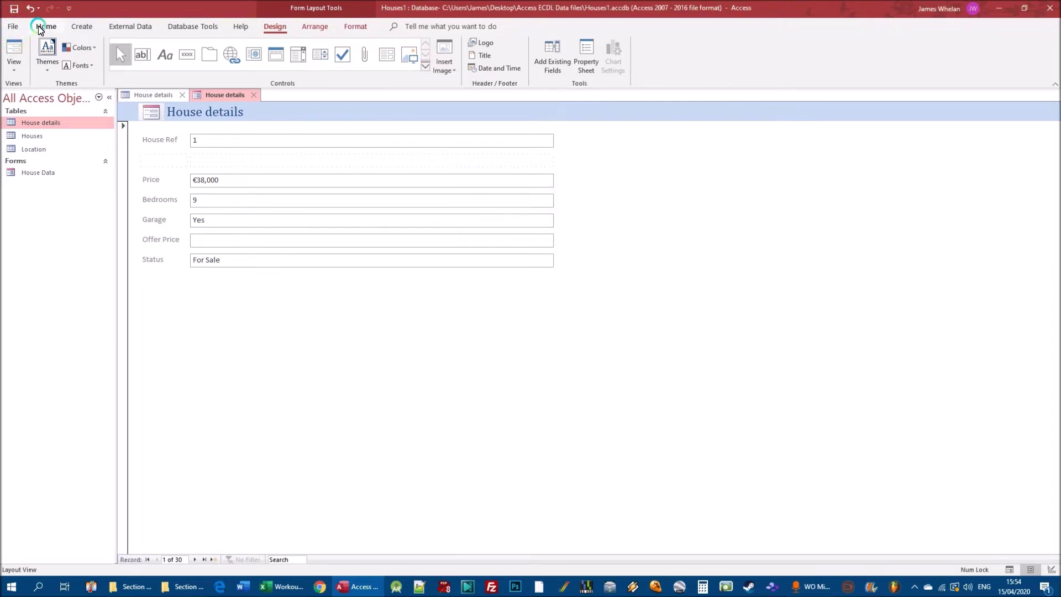
Step: Save the current object as a form named "House details form"
click(19, 26)
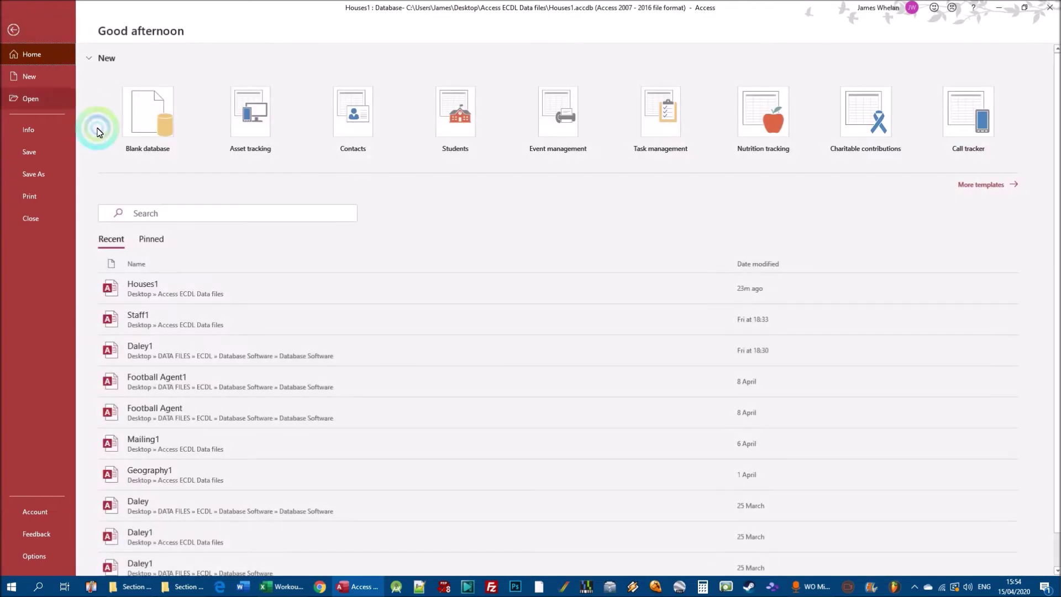
click(51, 177)
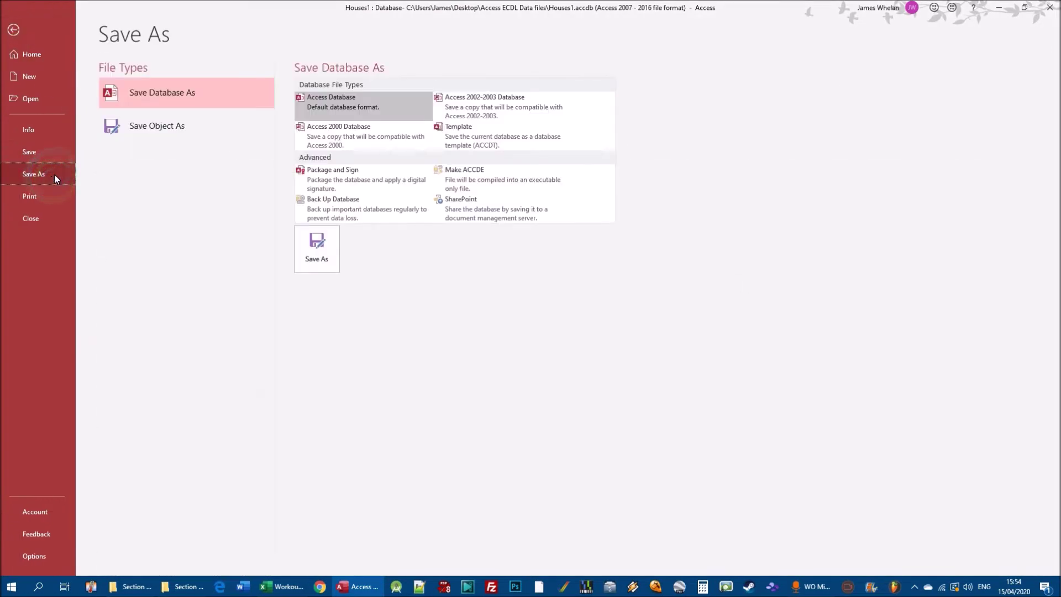
click(170, 127)
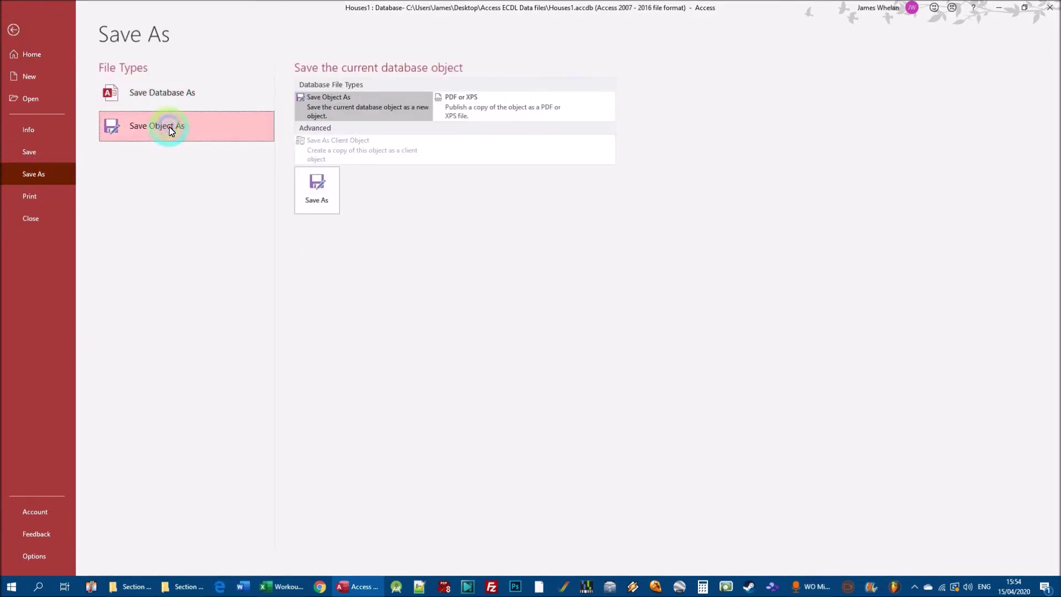
click(327, 186)
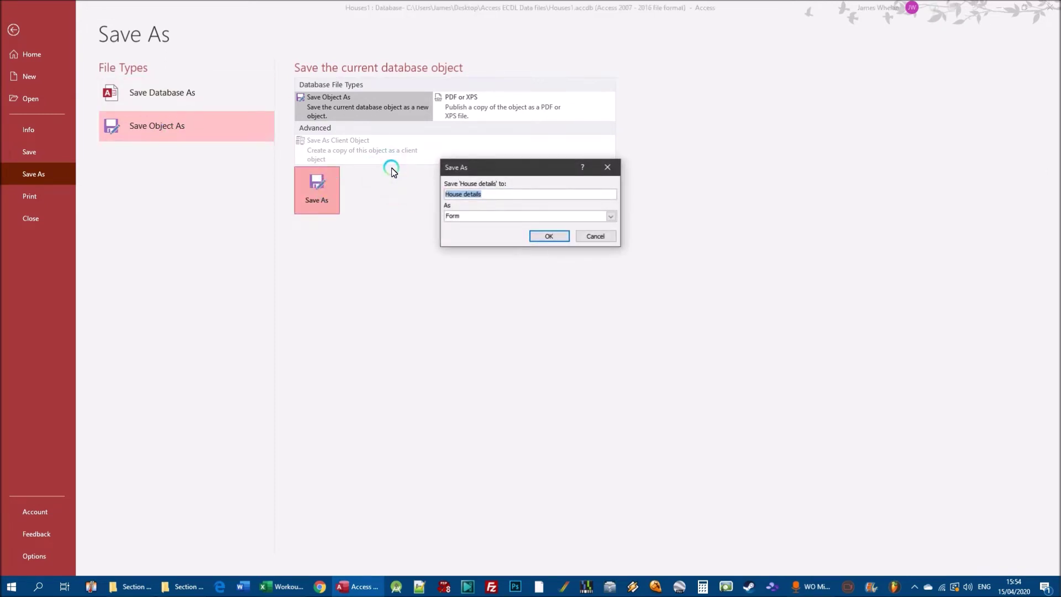
drag(474, 164, 443, 191)
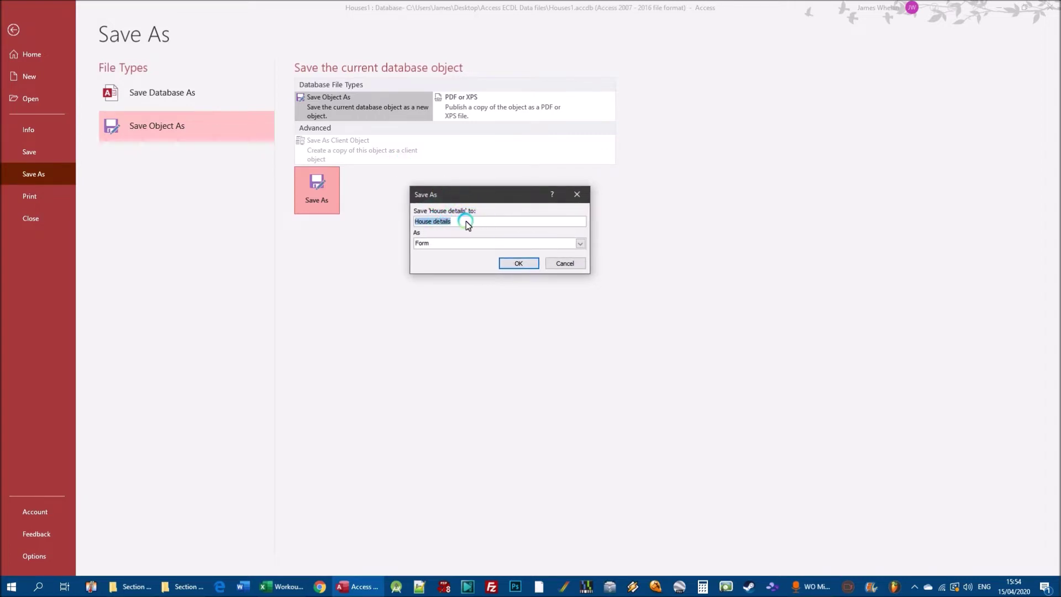
click(466, 222)
click(518, 263)
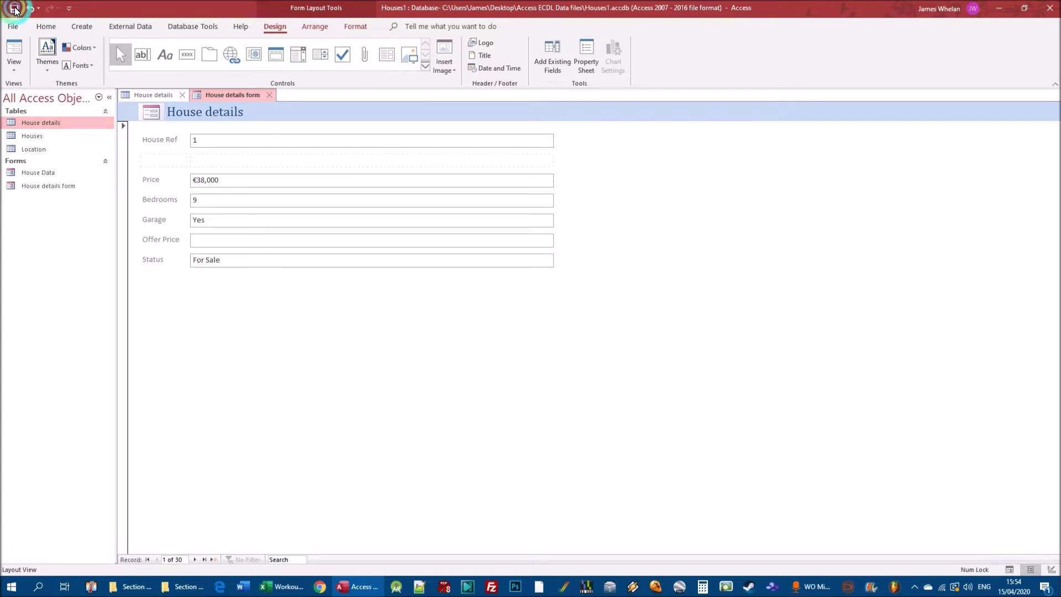
Step: Save the current design of the House details form
click(14, 28)
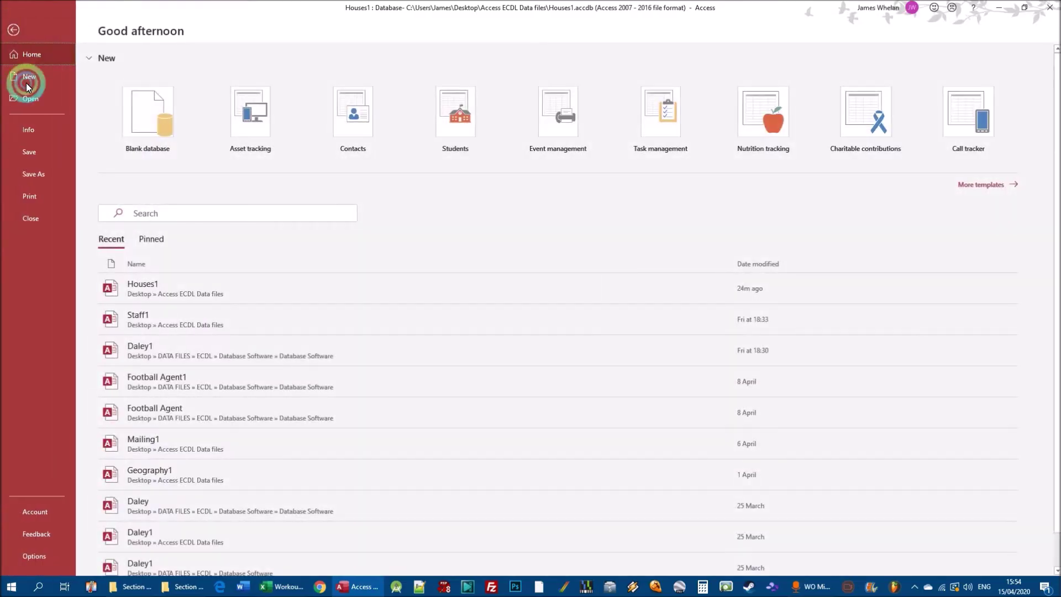
click(44, 146)
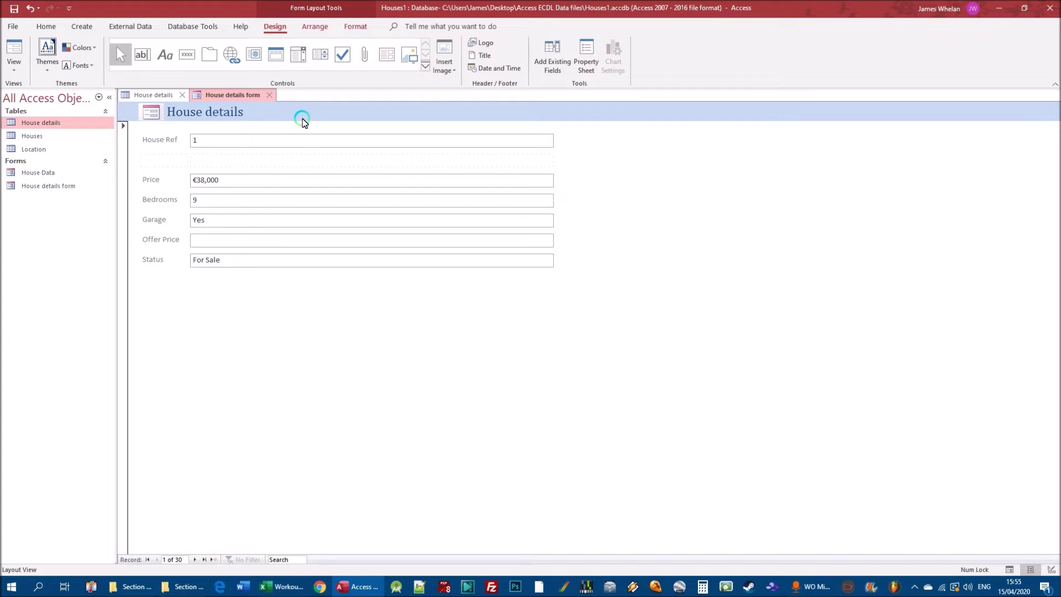
Step: Try saving the current House details form as a new database object without keeping a copy
click(12, 26)
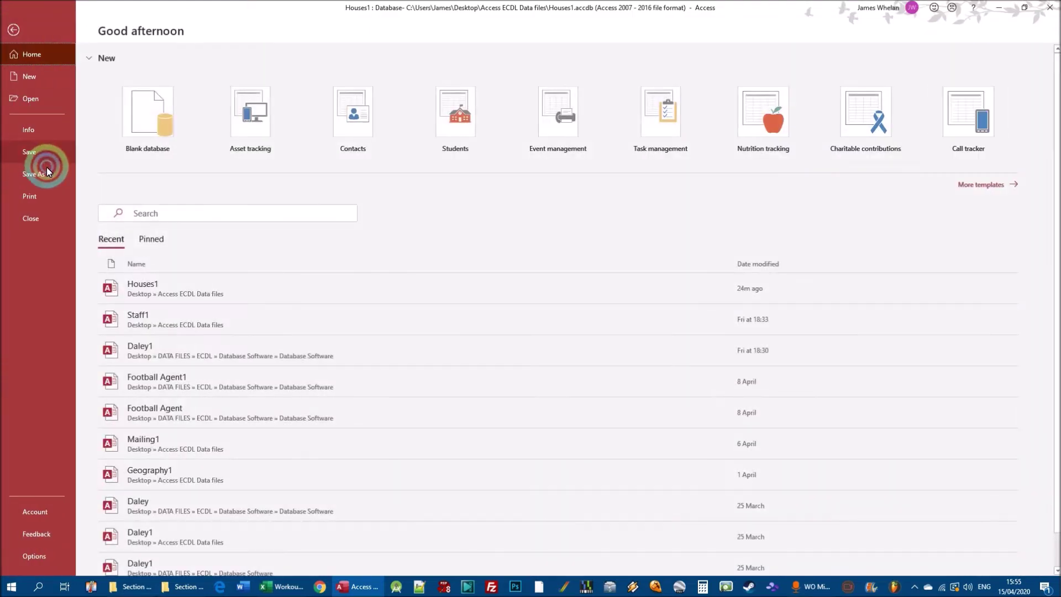
click(34, 174)
click(171, 124)
click(322, 197)
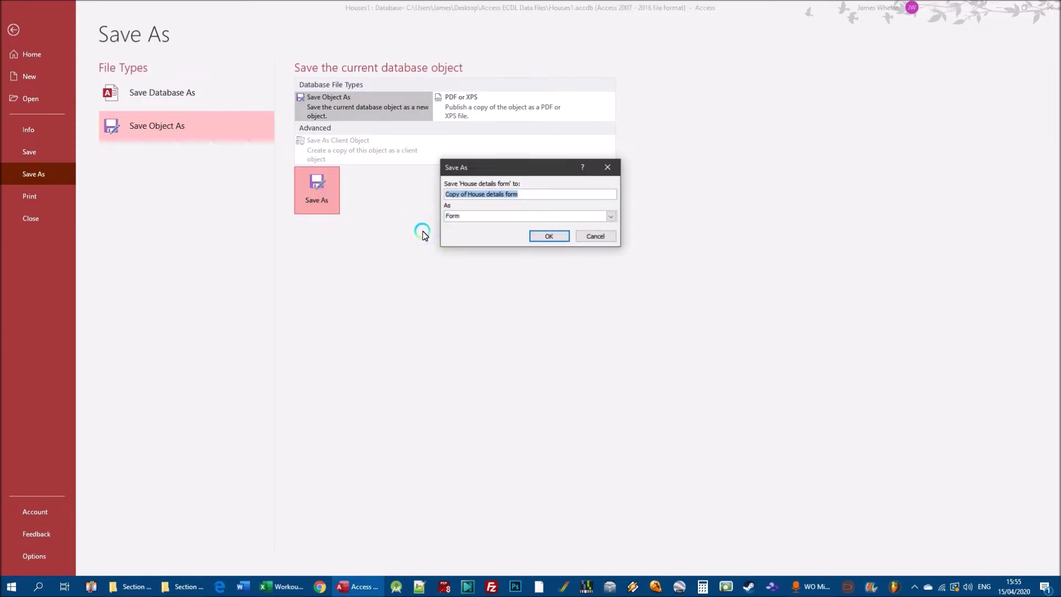
click(557, 233)
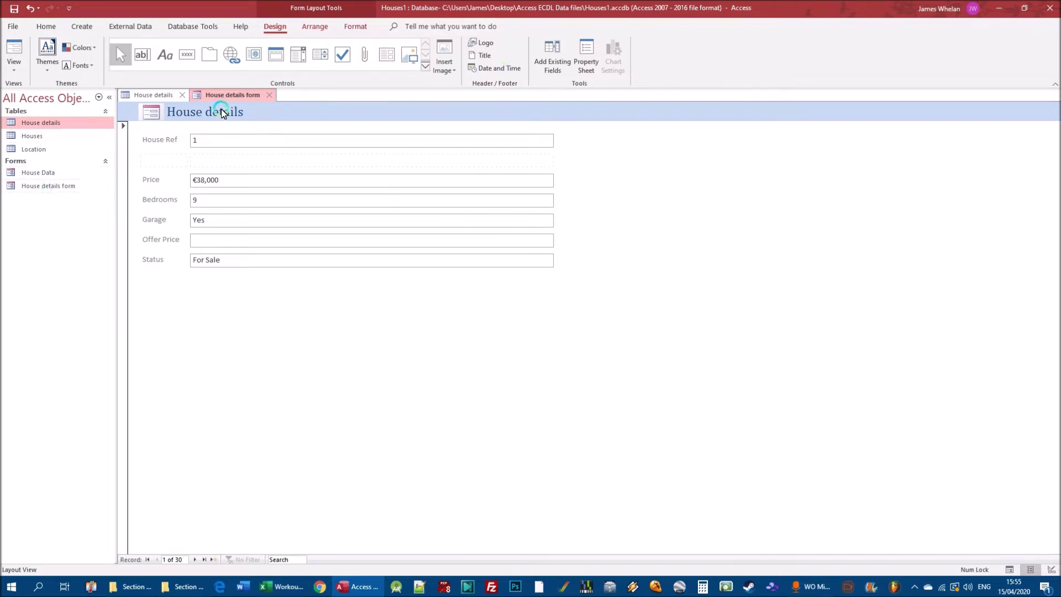
Step: Close the House details form and table, and open the Houses table
click(272, 94)
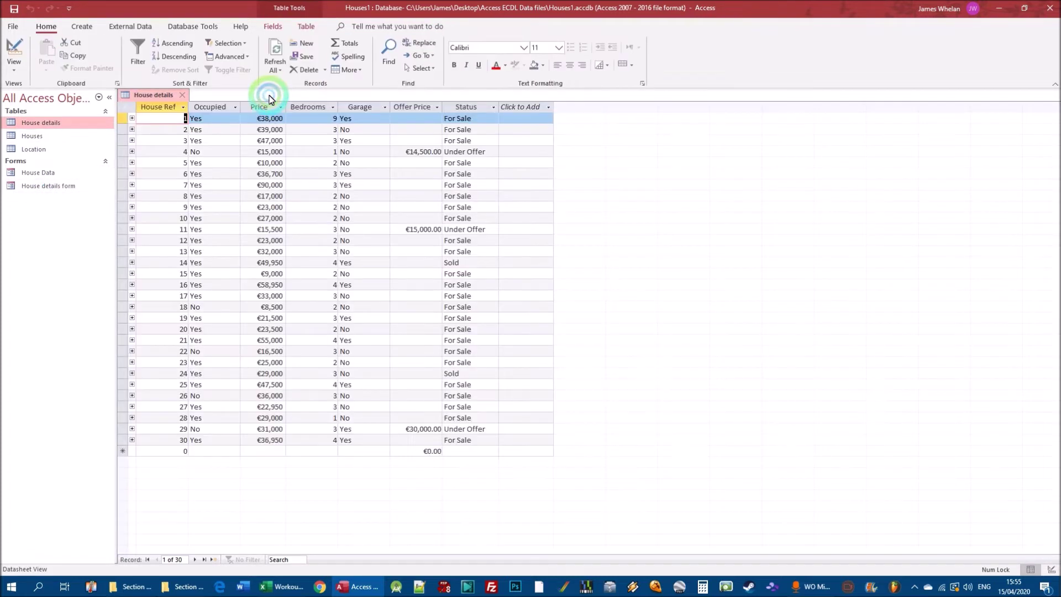
click(182, 94)
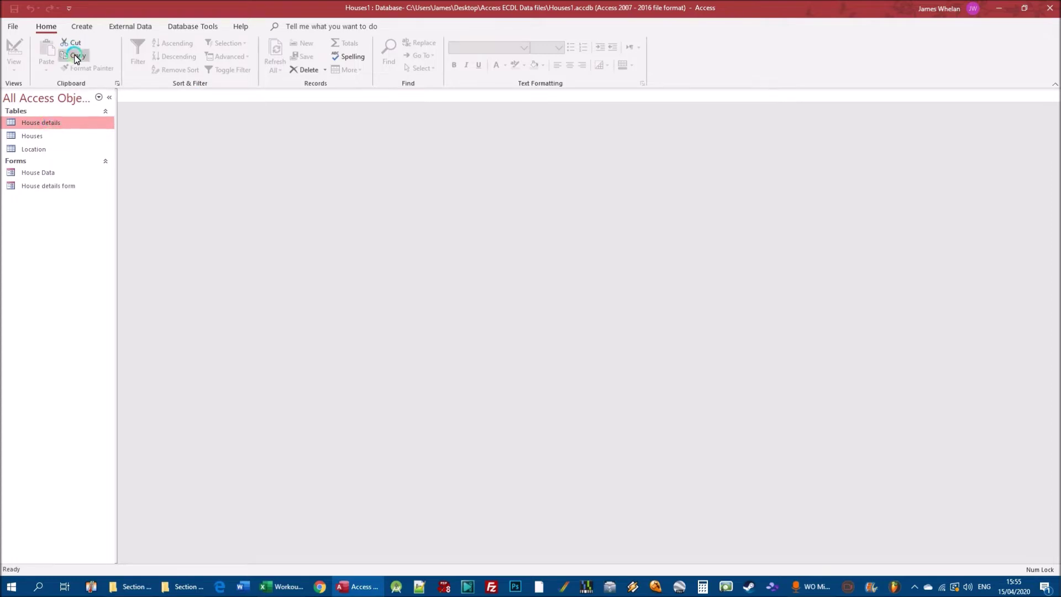
double_click(38, 136)
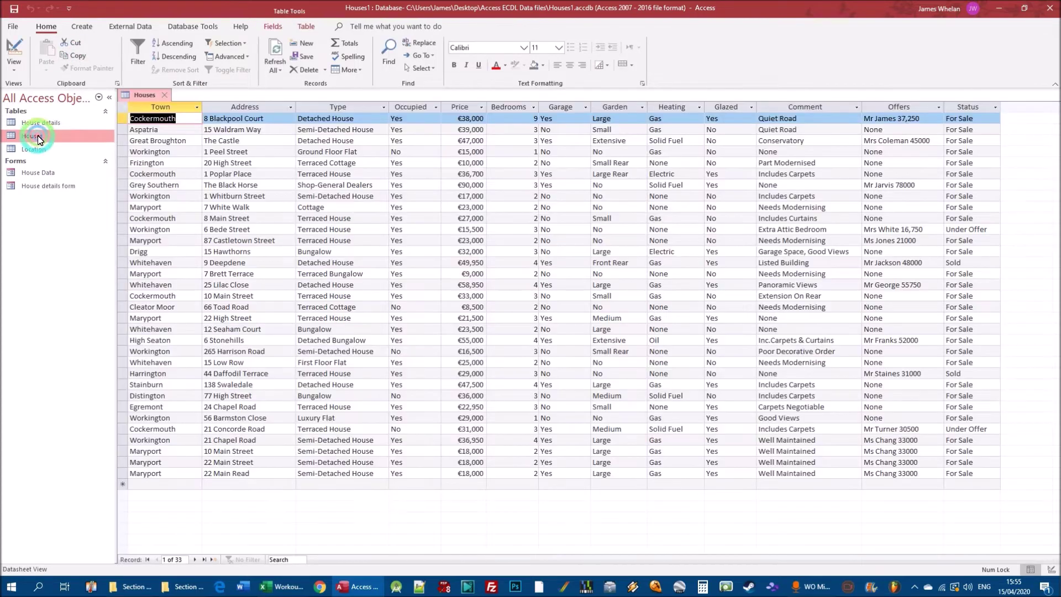
Step: Try out a split form based on the Houses table and close it without saving
click(81, 27)
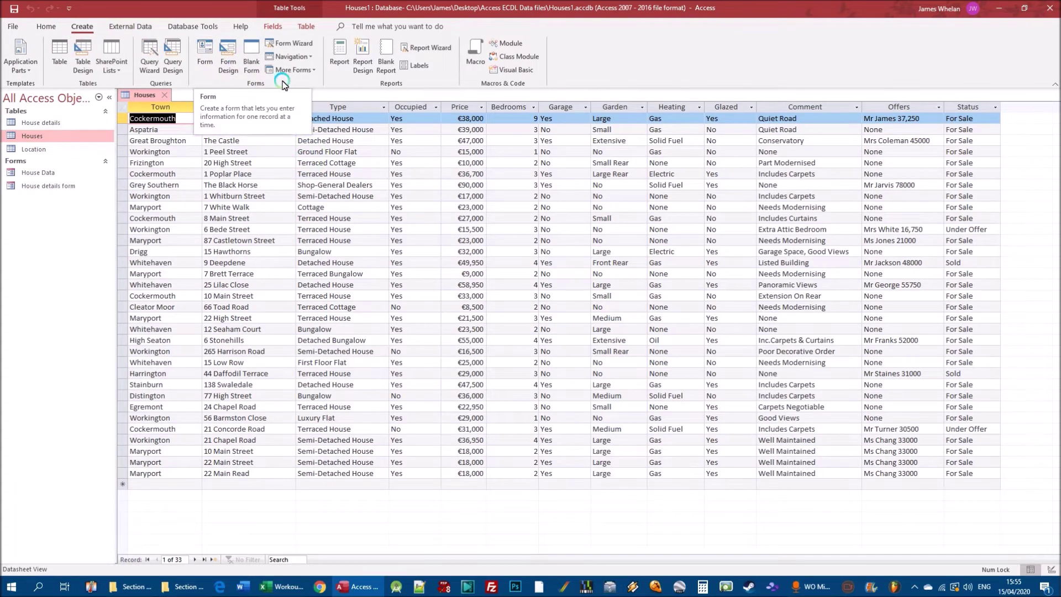
click(313, 69)
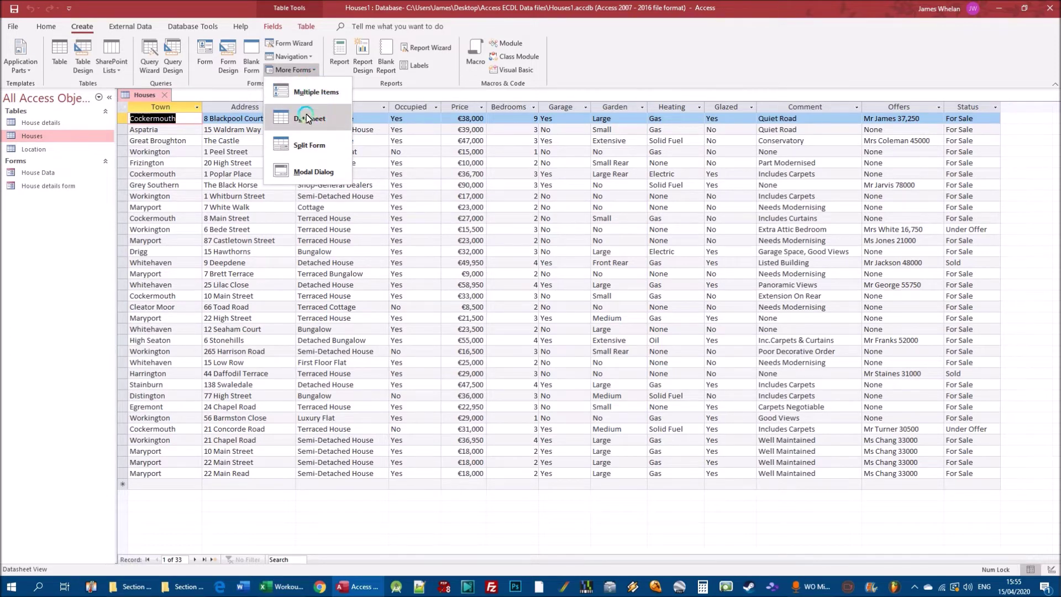
click(328, 148)
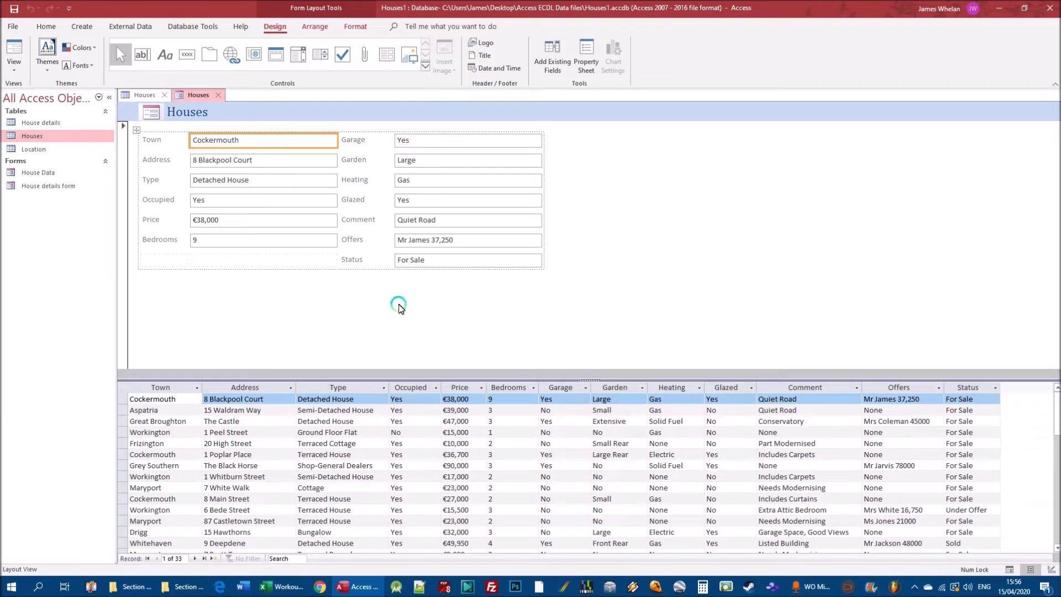
click(222, 95)
click(540, 344)
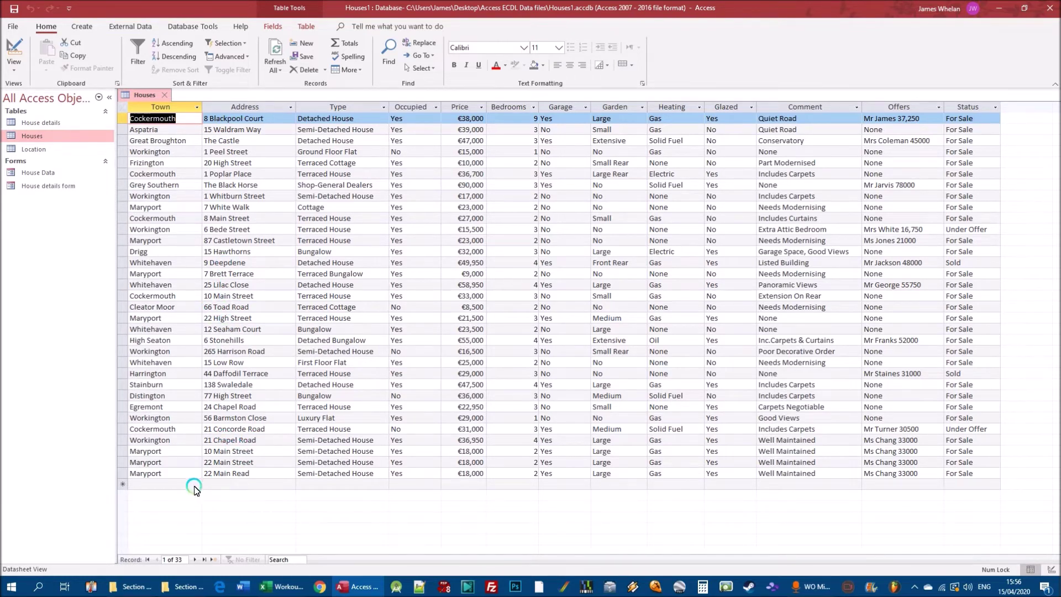
Step: Create a standard single-record form from the Houses table, compare it with the table, and discard it
click(81, 31)
click(204, 62)
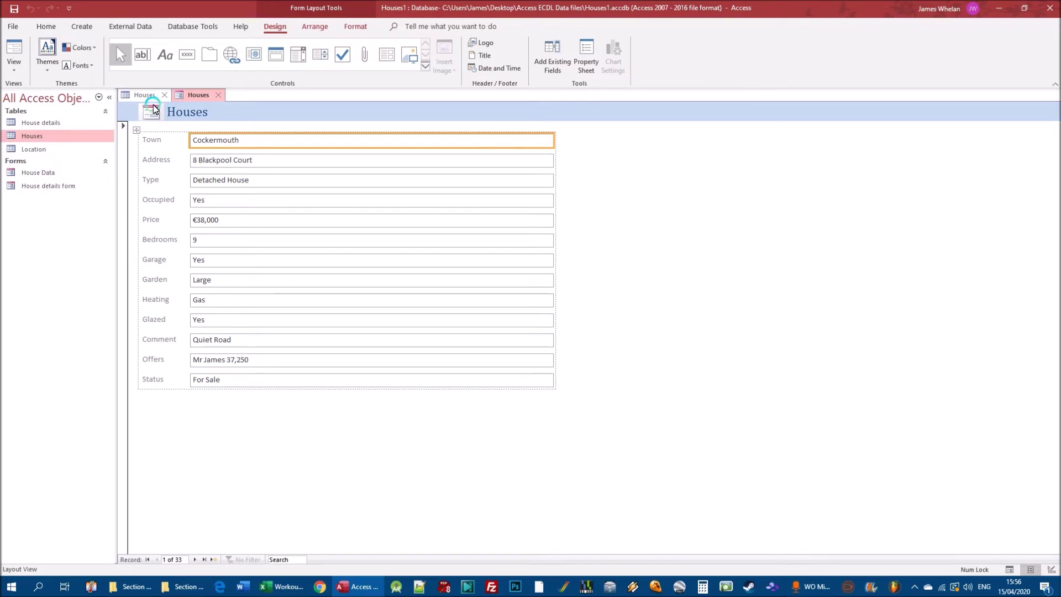
click(142, 94)
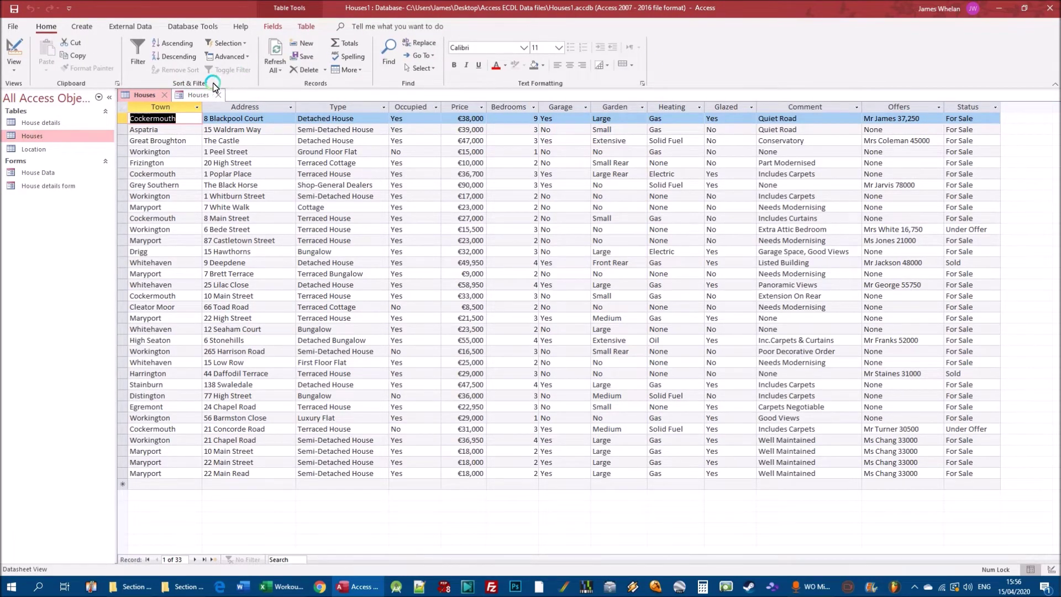
click(197, 94)
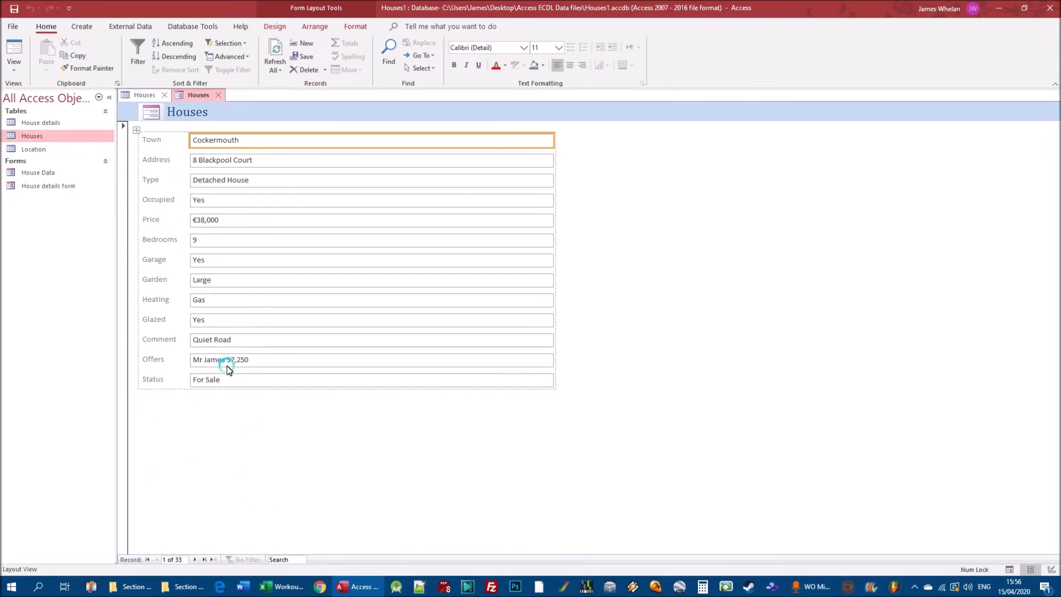
click(220, 95)
click(539, 326)
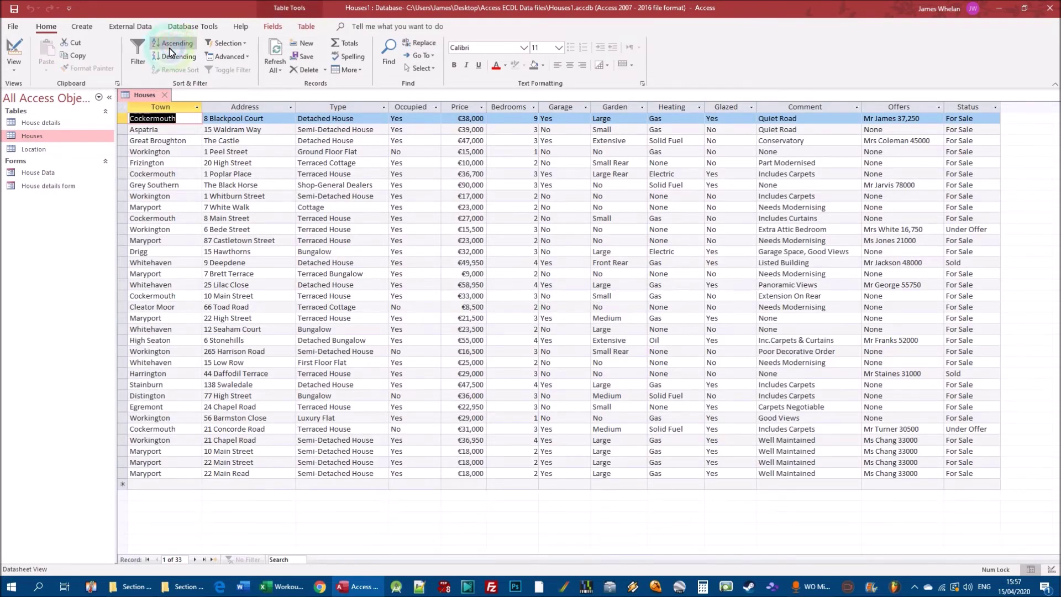
Step: Generate the basic Houses form again for a quick look and close it unsaved
click(81, 26)
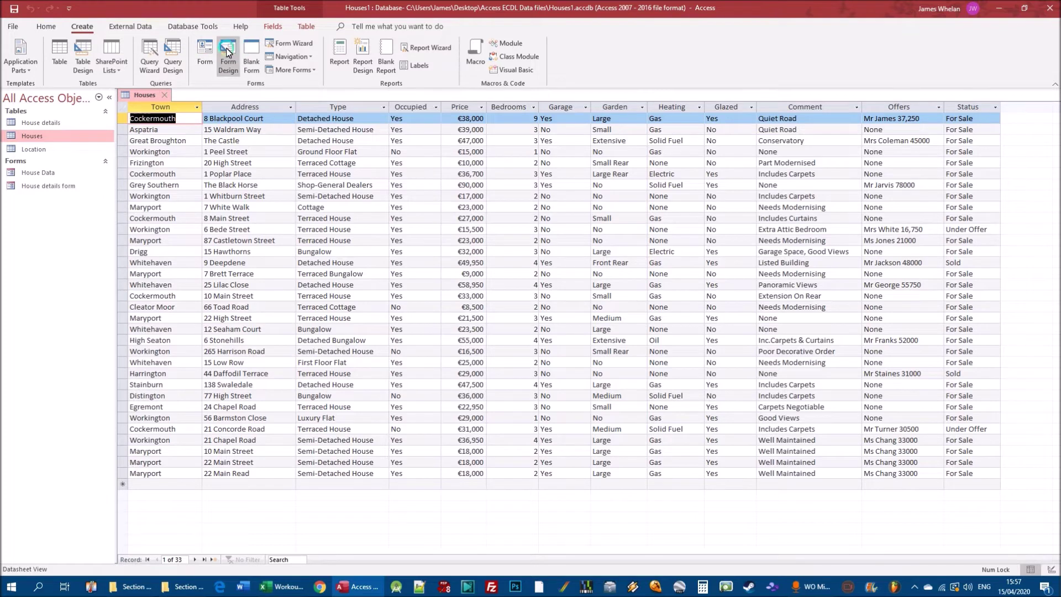
click(206, 58)
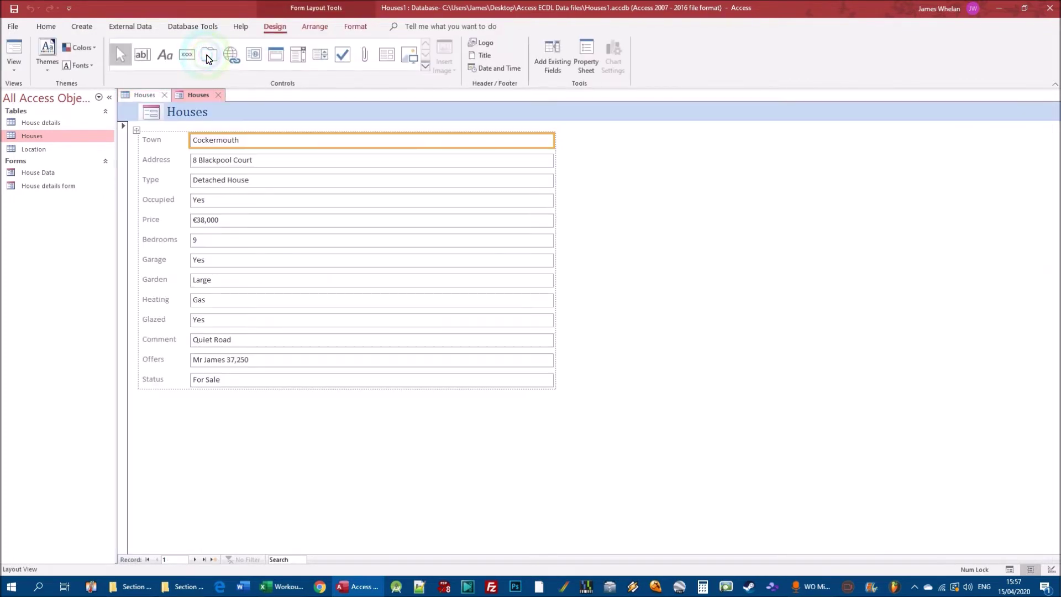
click(203, 241)
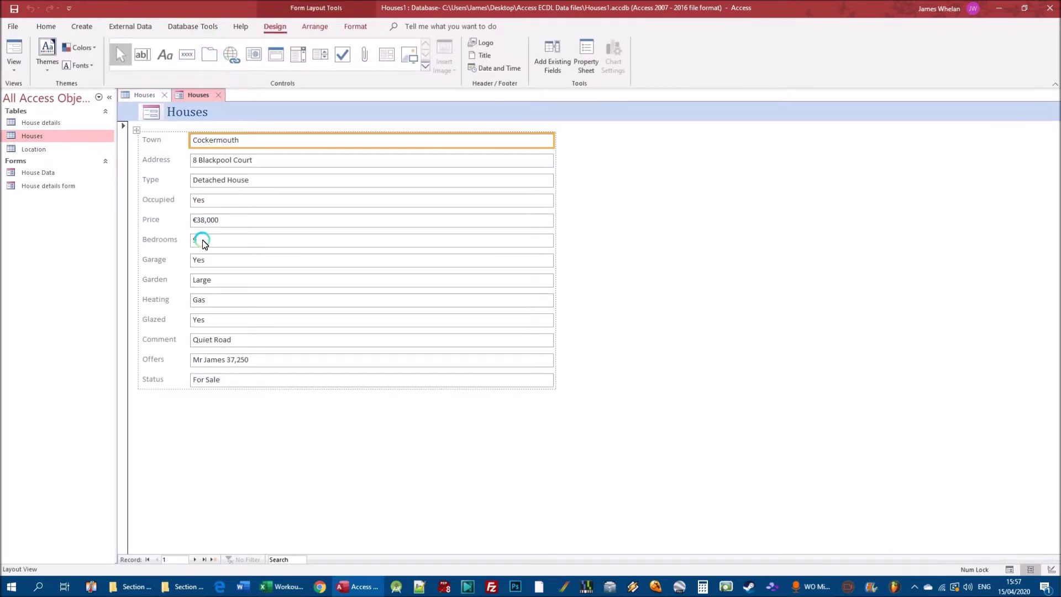
click(218, 95)
click(541, 328)
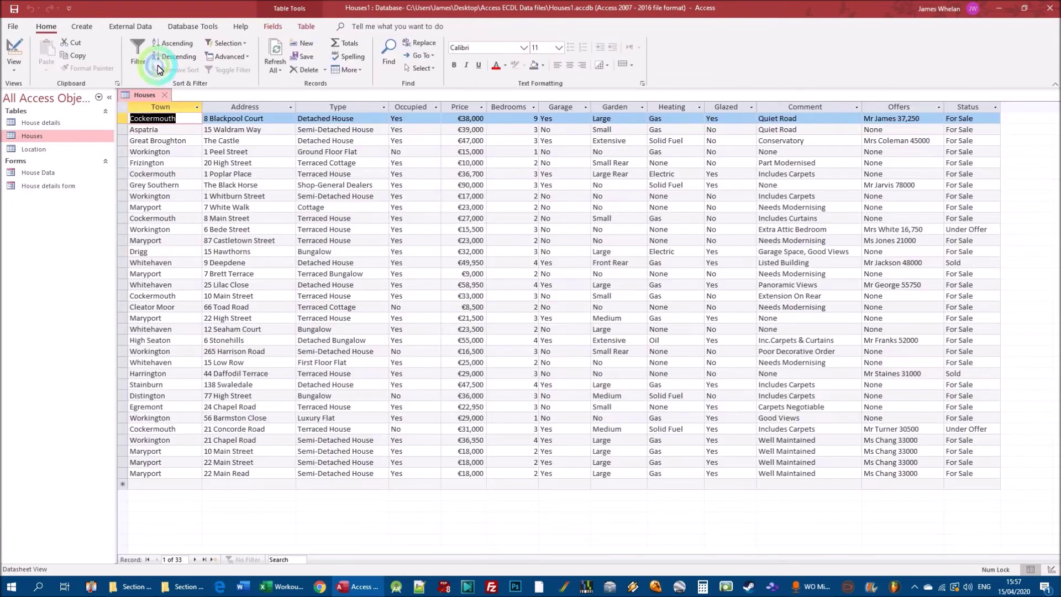
Step: Try out a datasheet form based on the Houses table and close it without saving
click(82, 26)
click(307, 70)
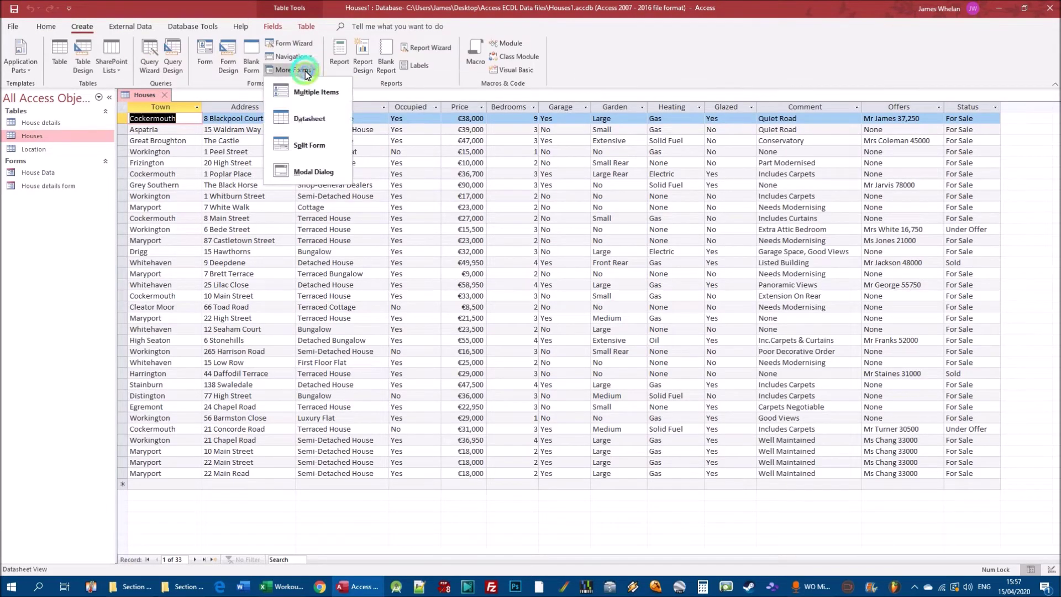
click(320, 118)
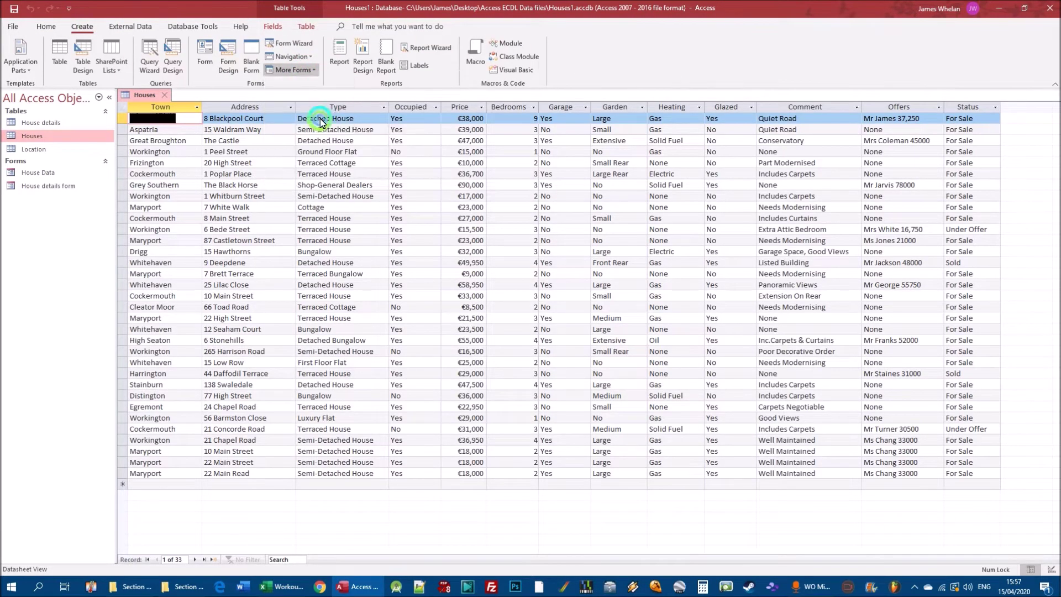
click(219, 92)
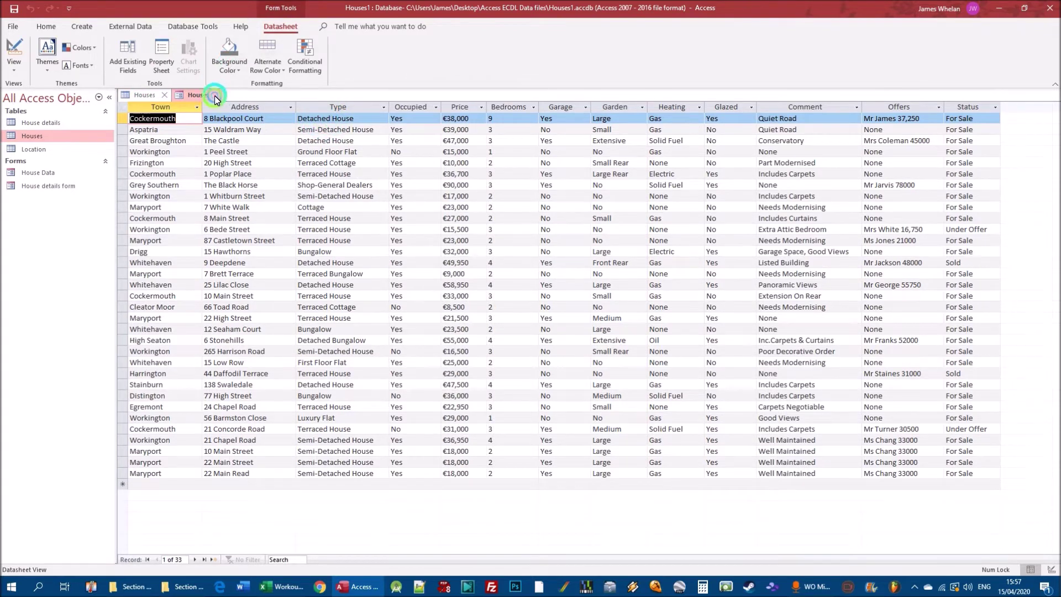
click(539, 330)
Step: Create a split form from the Houses table and look through the records in its datasheet part
click(97, 22)
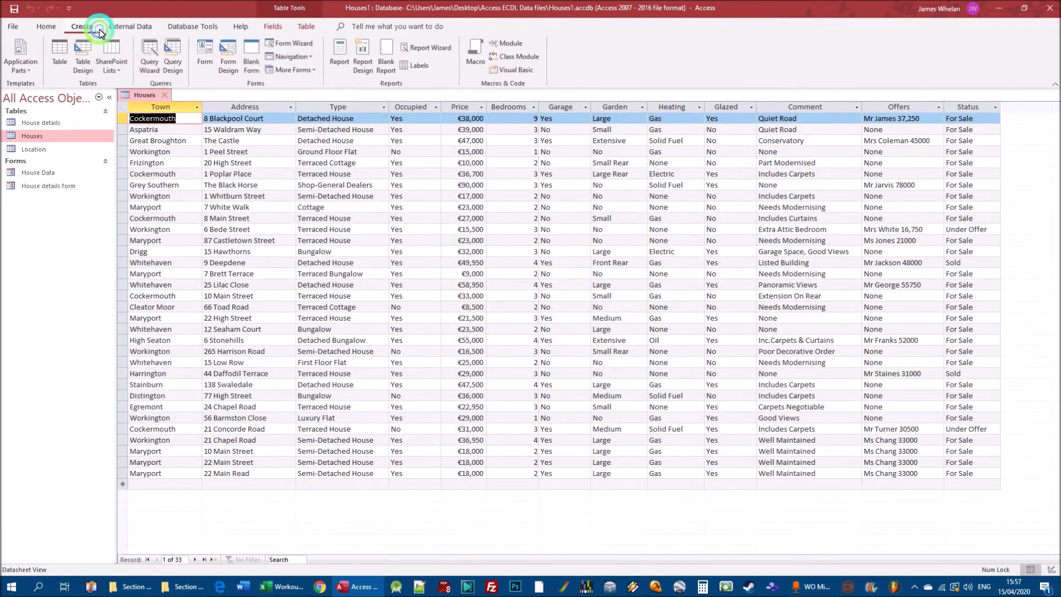
click(291, 70)
click(318, 146)
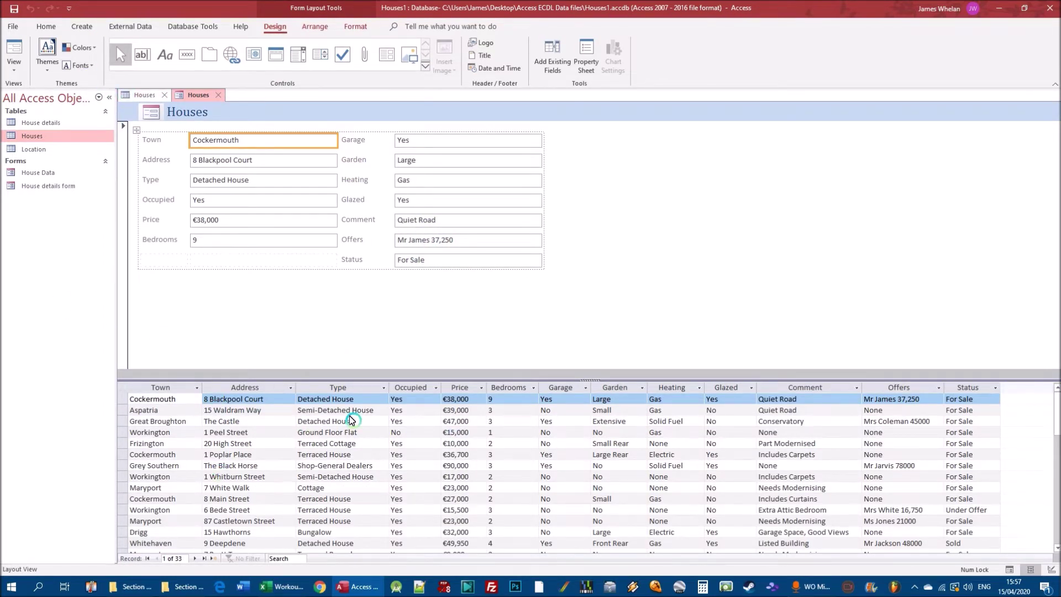
scroll(383, 474, down, 2)
scroll(384, 474, down, 4)
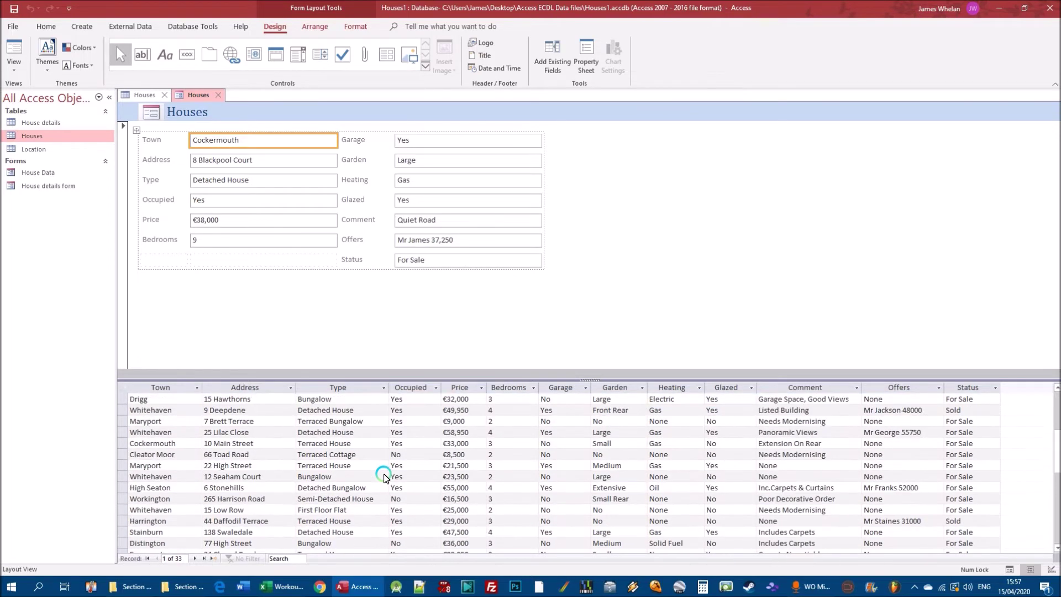
scroll(373, 479, up, 4)
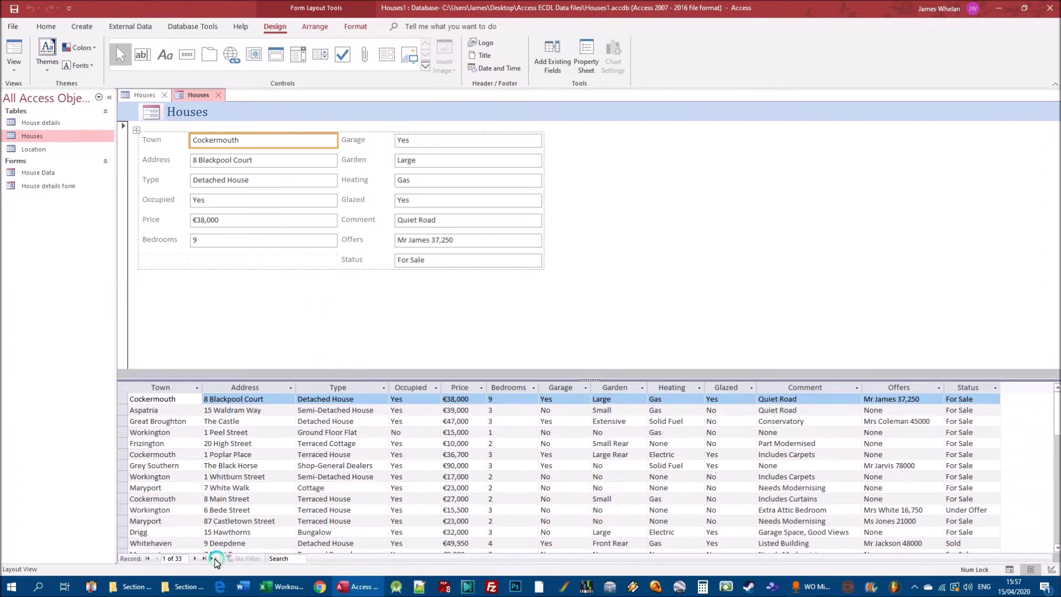
Step: Step forward through the split form's records to record 9 and examine its Town field
click(195, 558)
click(195, 559)
click(196, 559)
click(196, 558)
click(196, 558)
click(196, 558)
click(196, 559)
click(196, 558)
click(248, 142)
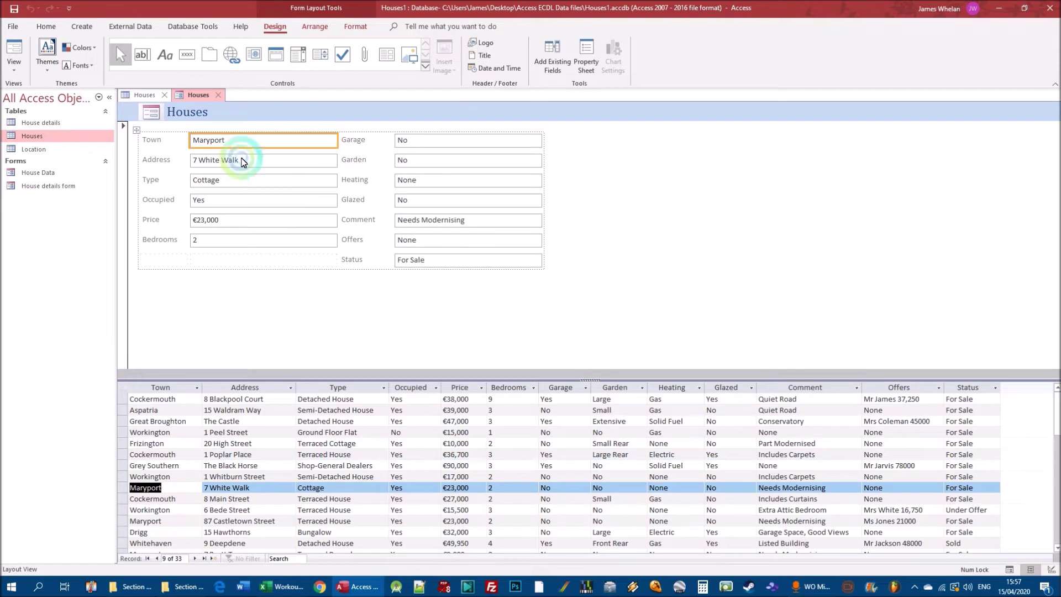
Step: Step back through the split form's records to the first record
click(157, 559)
click(158, 559)
click(157, 559)
click(157, 558)
click(158, 558)
click(157, 558)
click(158, 559)
click(157, 558)
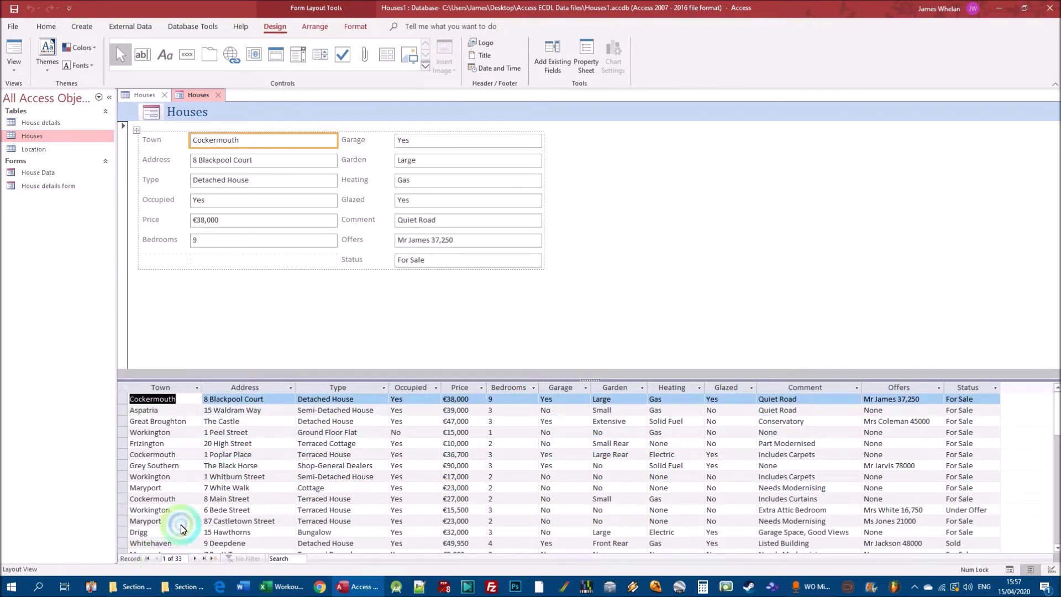
Step: Select the Maryport cottage record in the datasheet part and compare its Town and Address fields with the form part
click(148, 489)
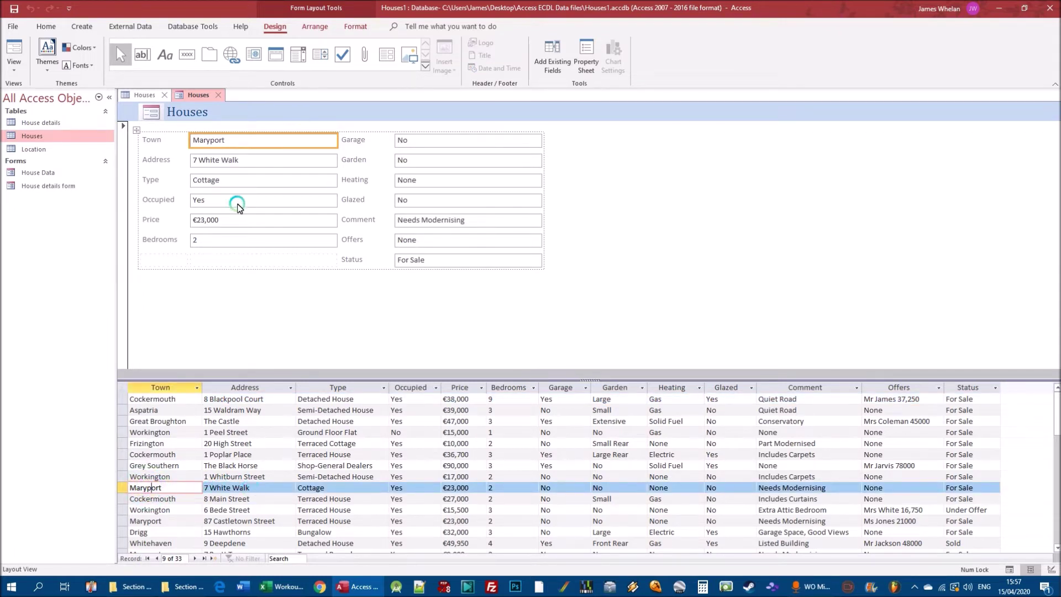
click(202, 159)
click(208, 487)
click(162, 141)
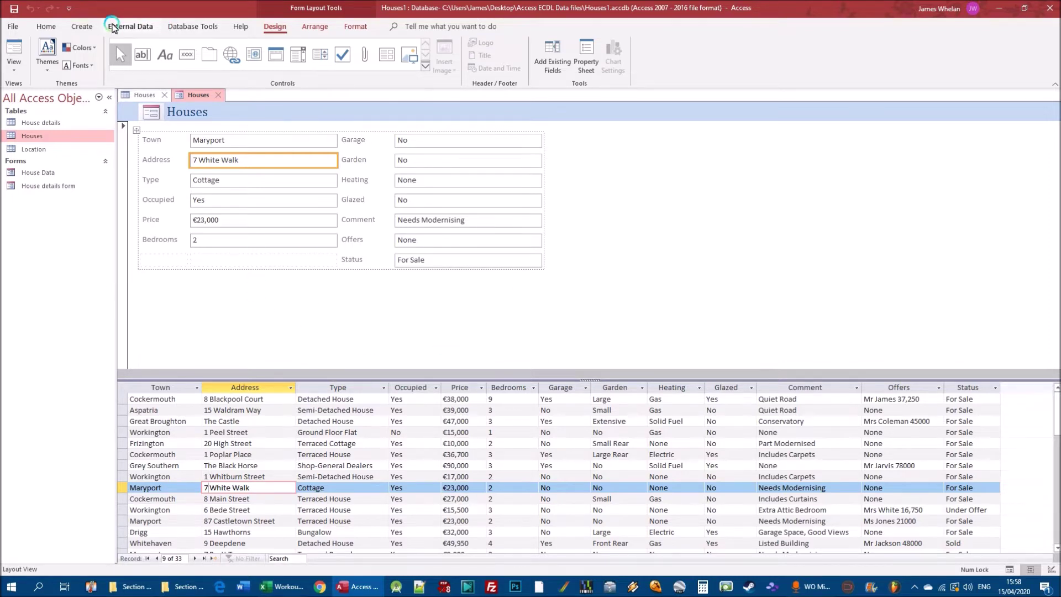
click(82, 26)
click(292, 70)
click(330, 149)
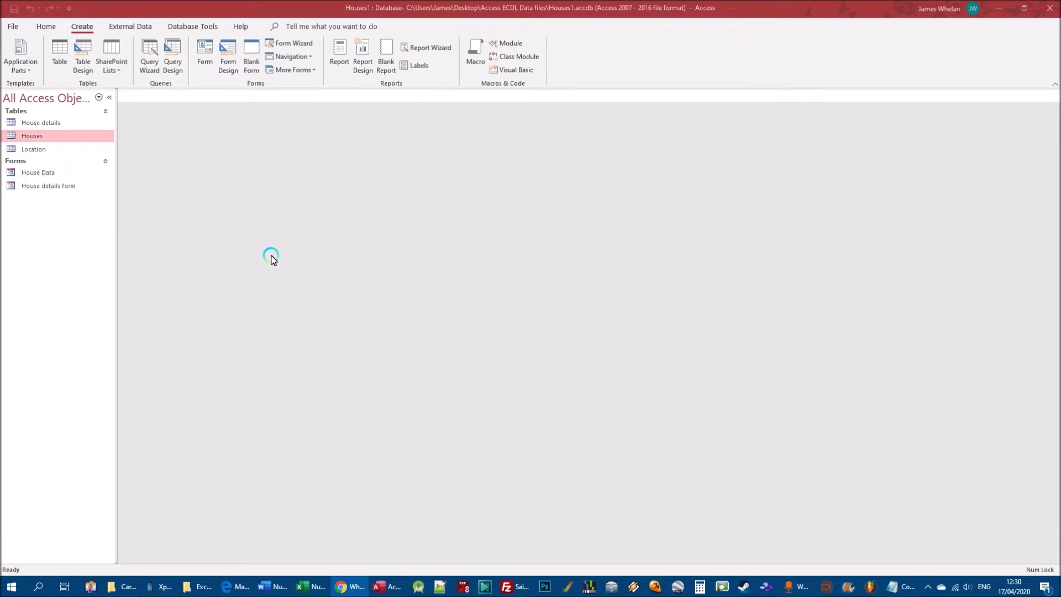
click(313, 70)
click(316, 144)
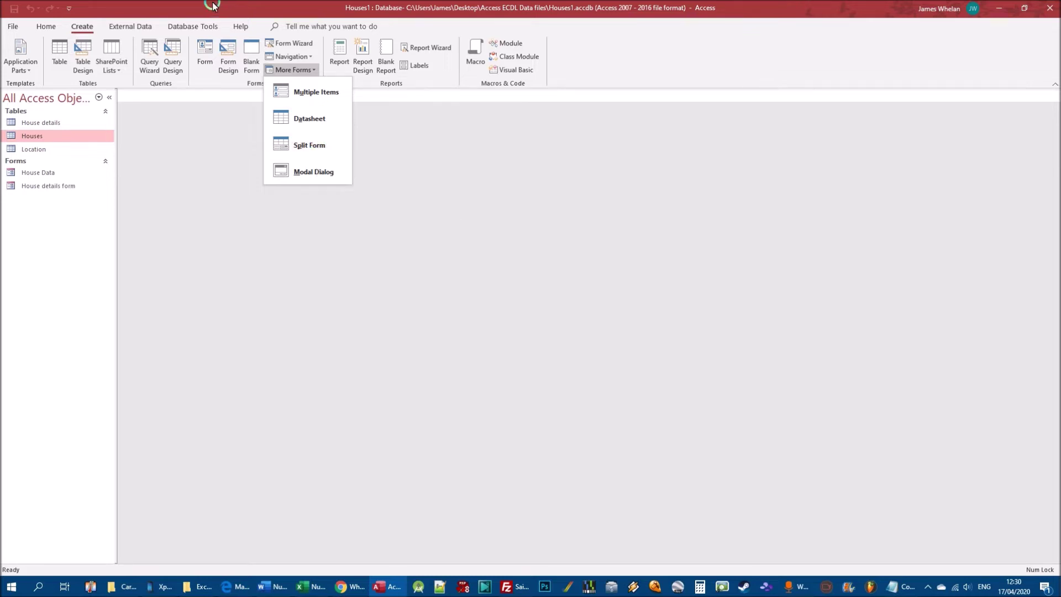
click(222, 77)
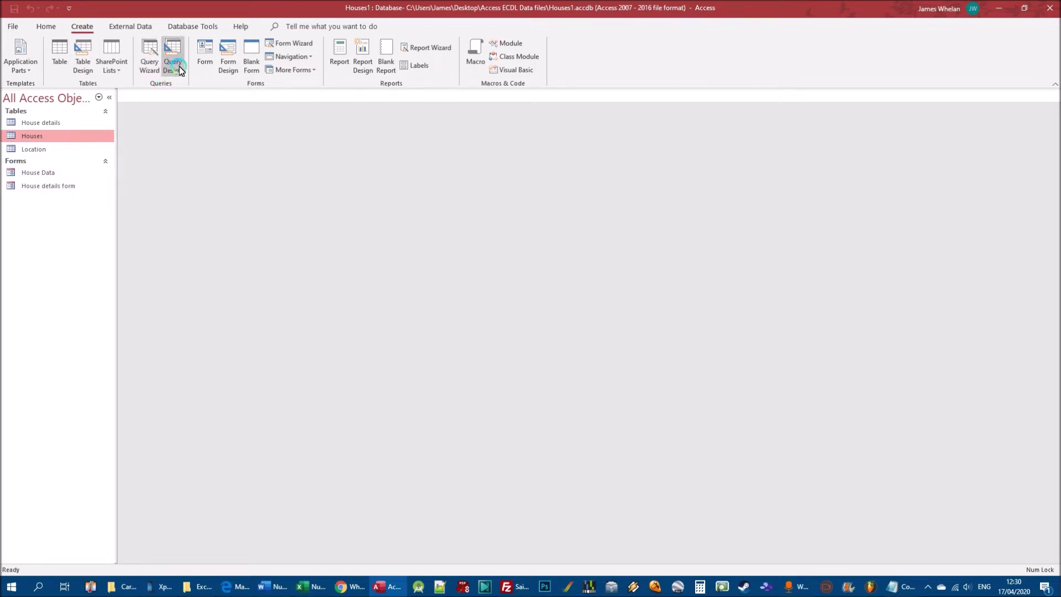
click(290, 43)
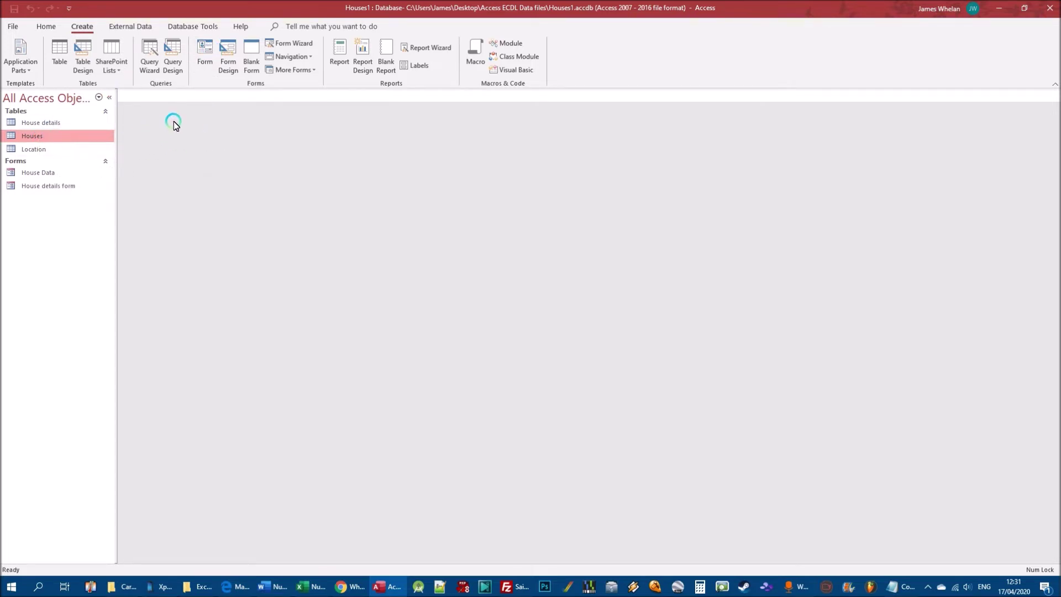
Step: Start the Form Wizard with the Location table selected and examine which tables it offers as field sources
click(41, 122)
click(33, 149)
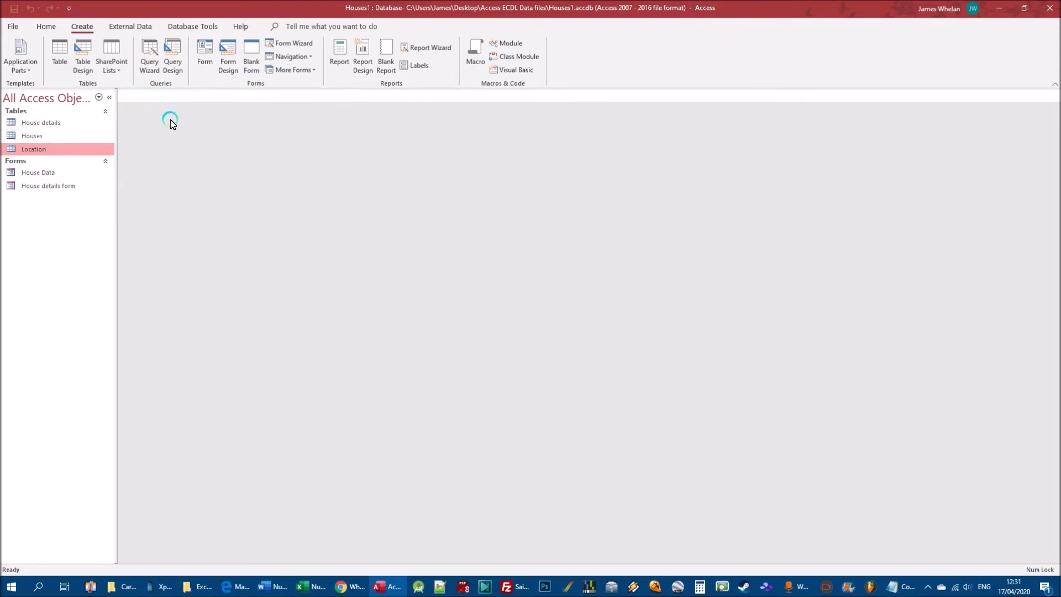
click(303, 47)
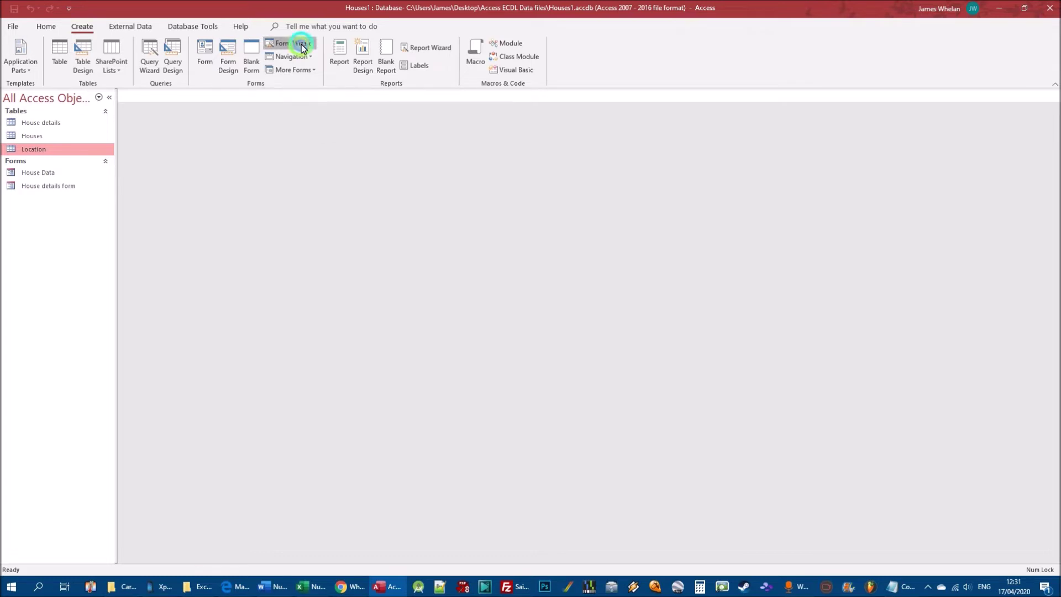
drag(469, 128, 324, 150)
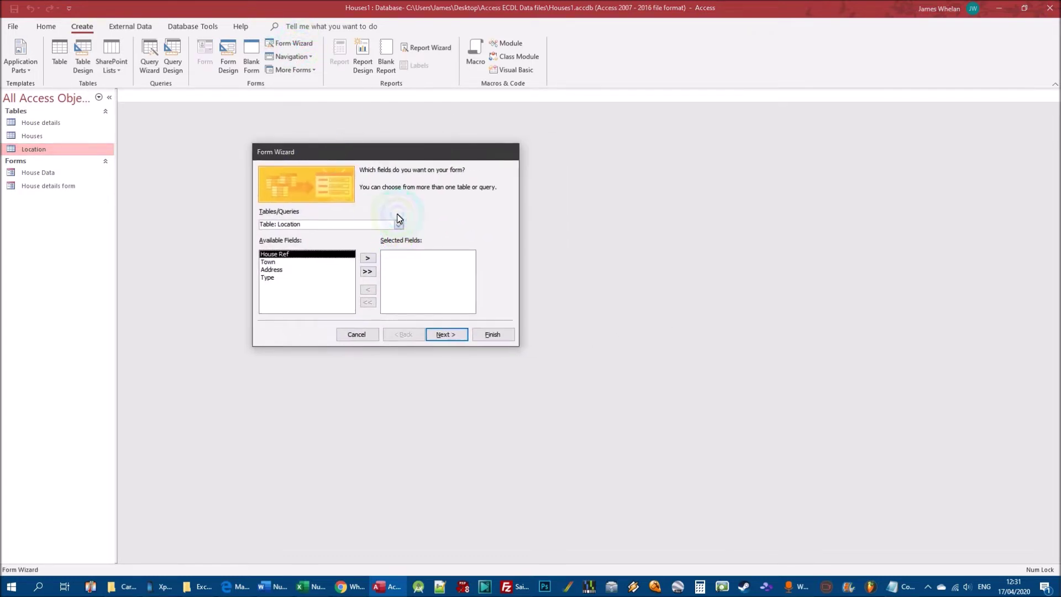
click(418, 296)
click(414, 311)
click(397, 225)
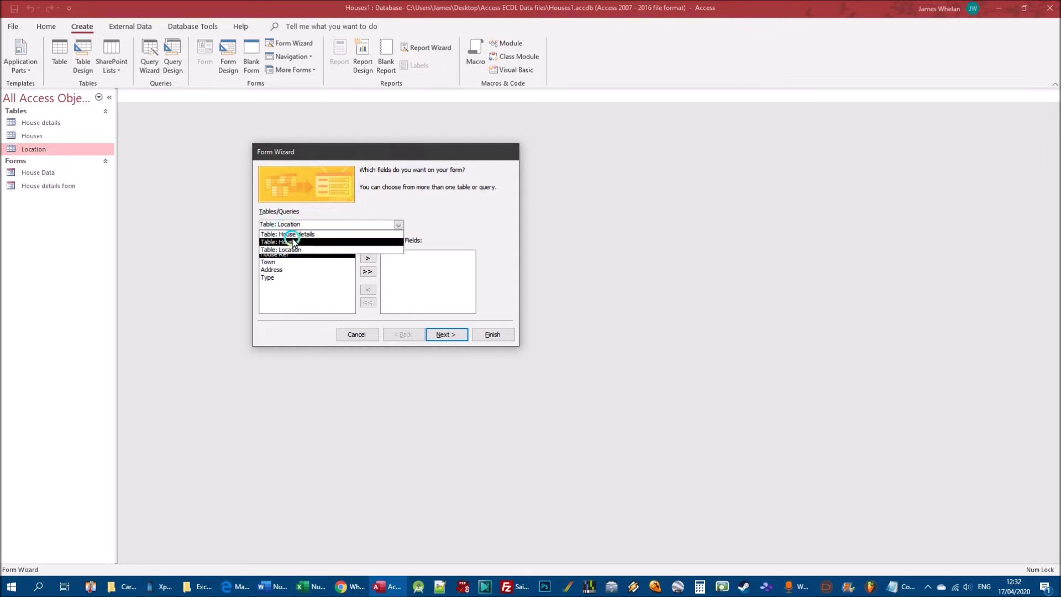
click(398, 225)
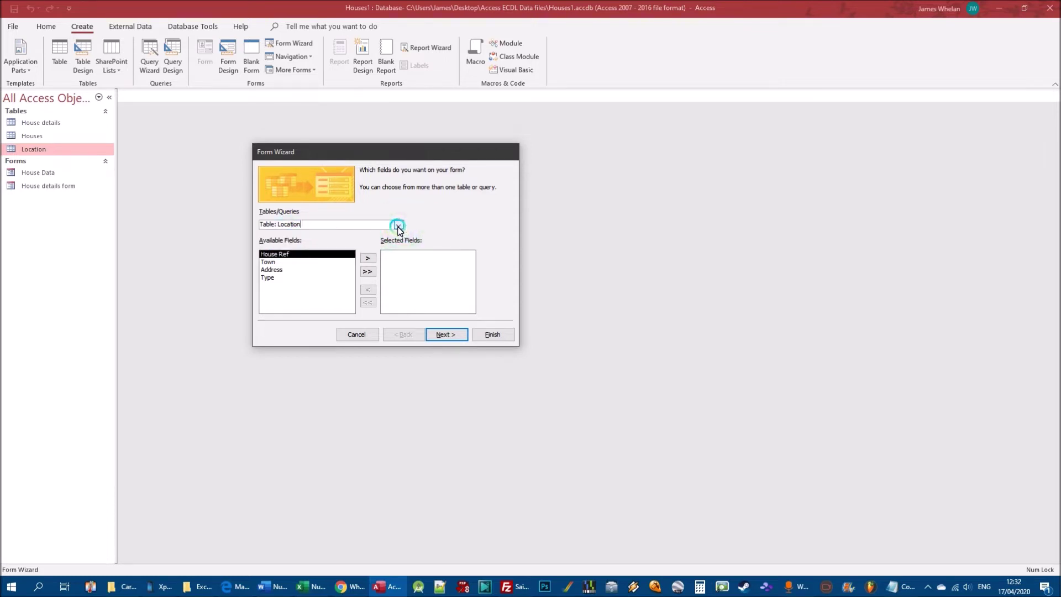
click(398, 225)
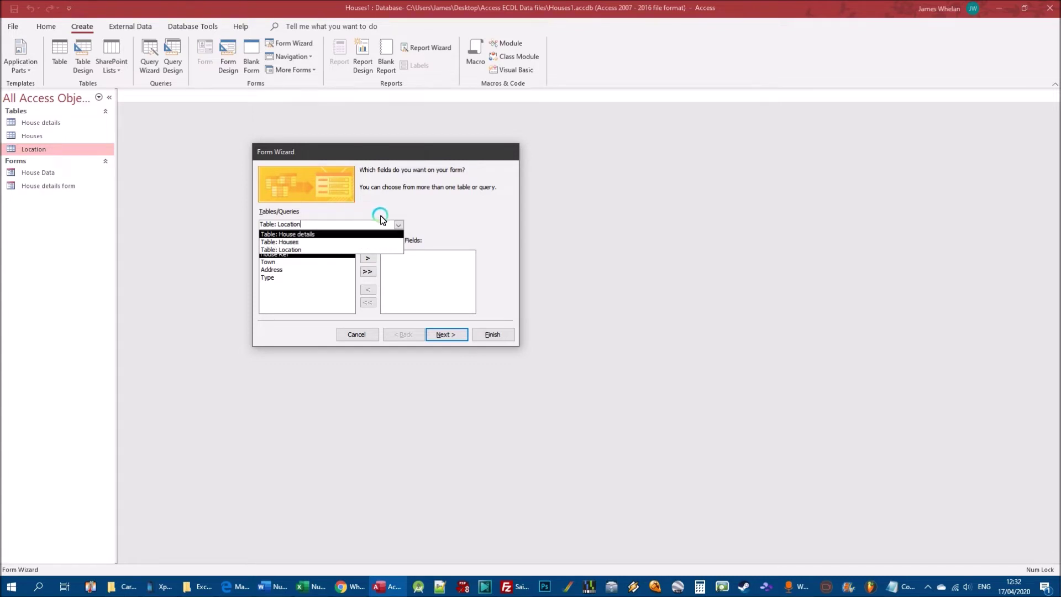
Step: Compare the available fields of the Houses, House details and Location tables, and choose Houses as the form's source
click(285, 242)
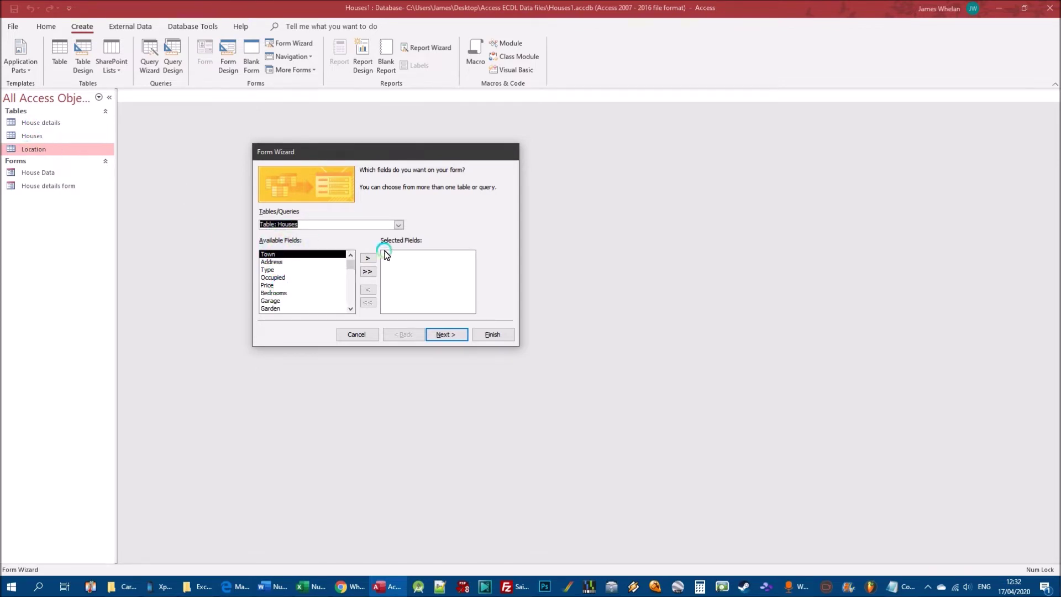
click(398, 224)
click(300, 232)
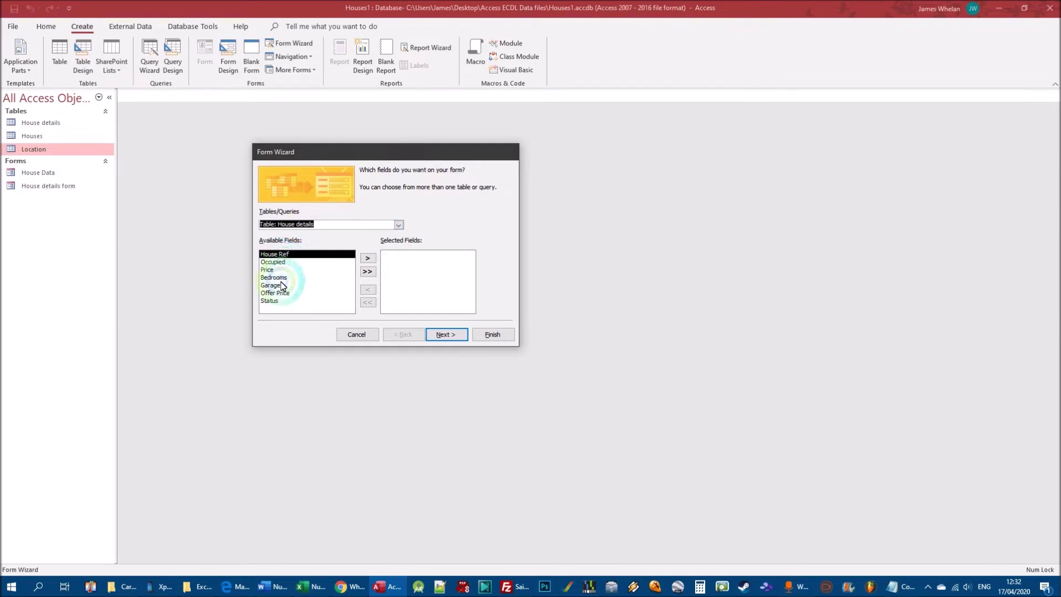
click(398, 224)
click(297, 247)
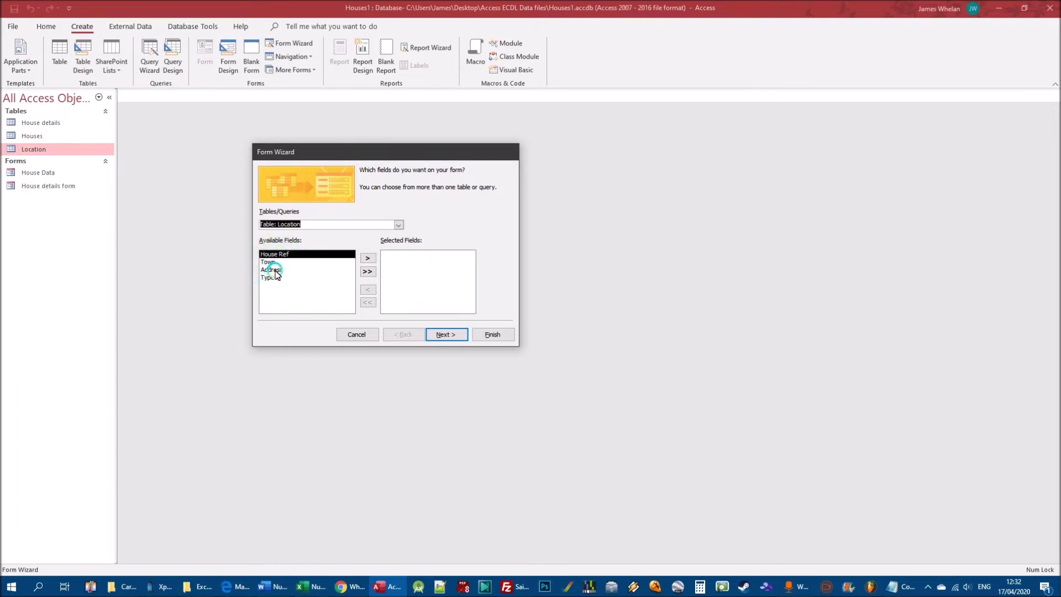
click(399, 224)
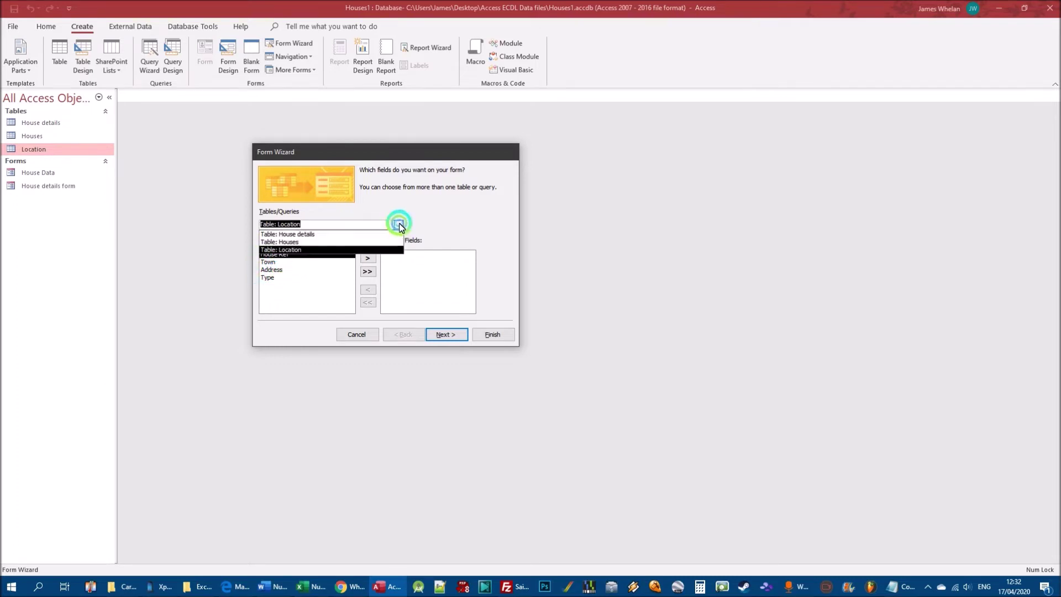
click(301, 243)
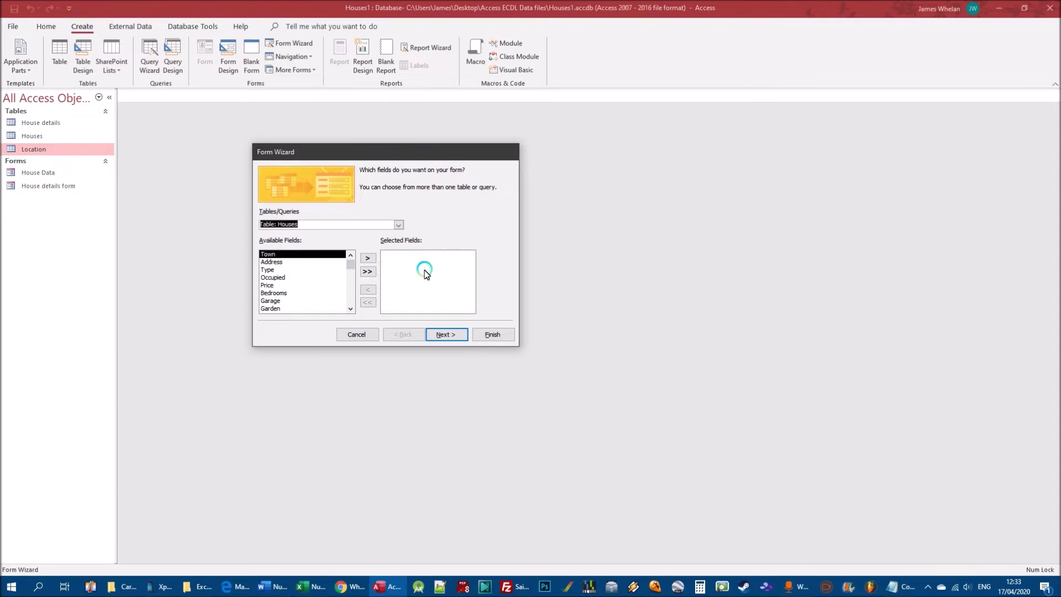
Step: Add the Town and Address fields from the Houses table to the selected fields one at a time
click(269, 255)
click(369, 259)
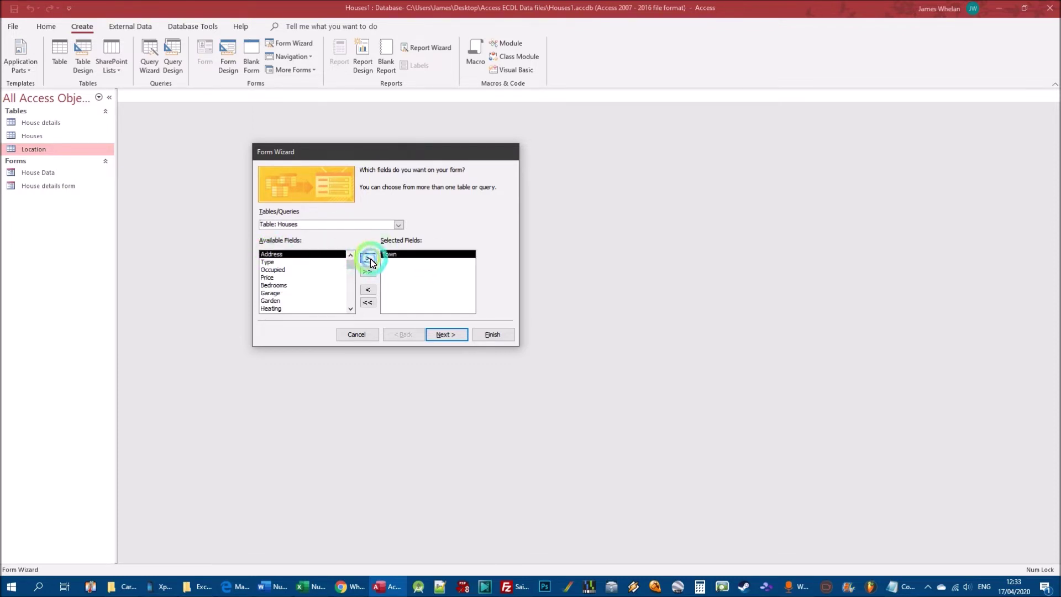
click(270, 255)
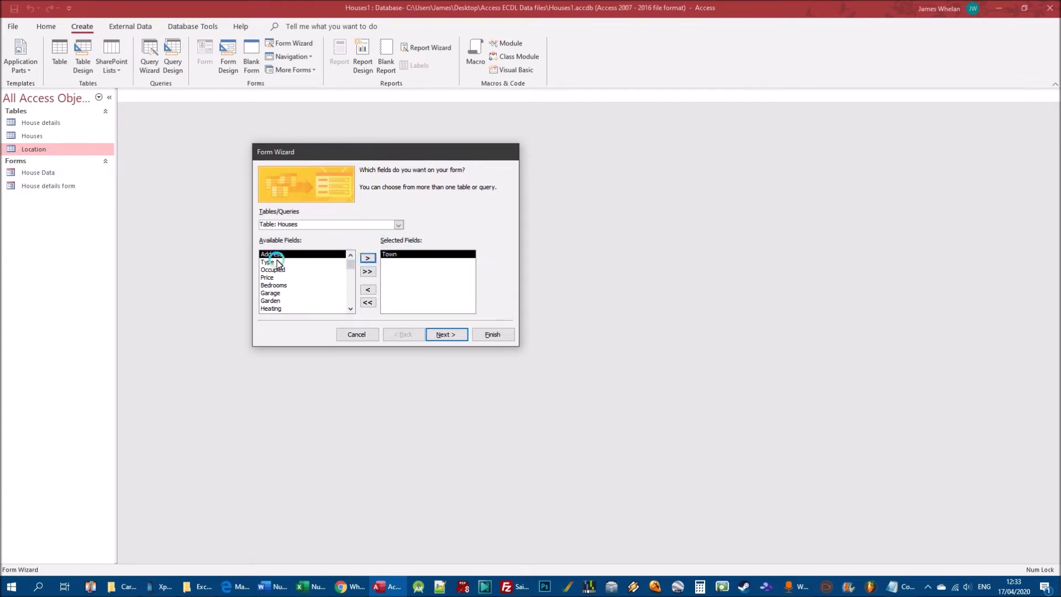
click(369, 258)
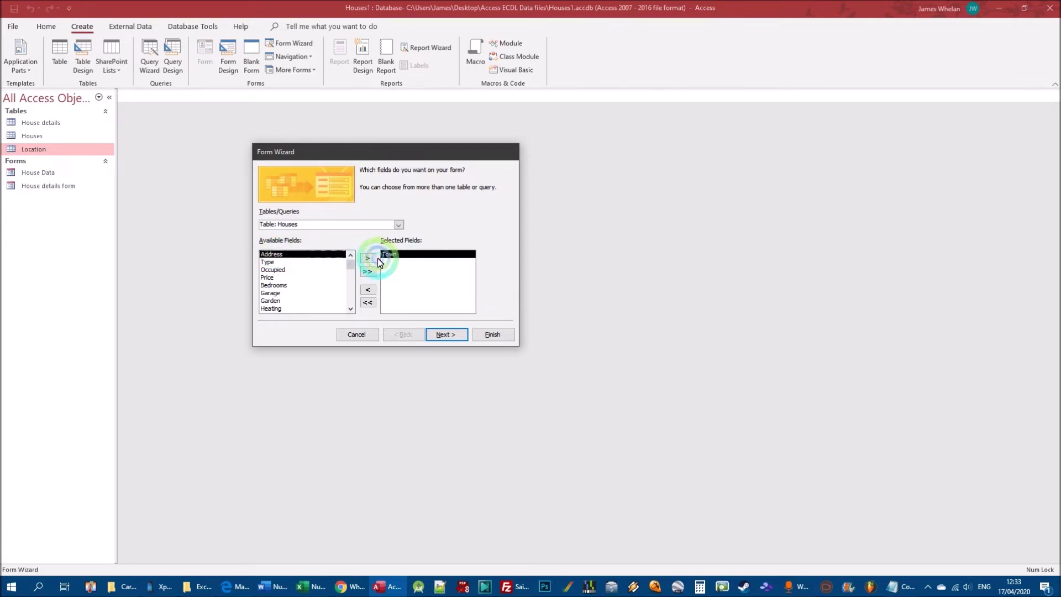
click(369, 258)
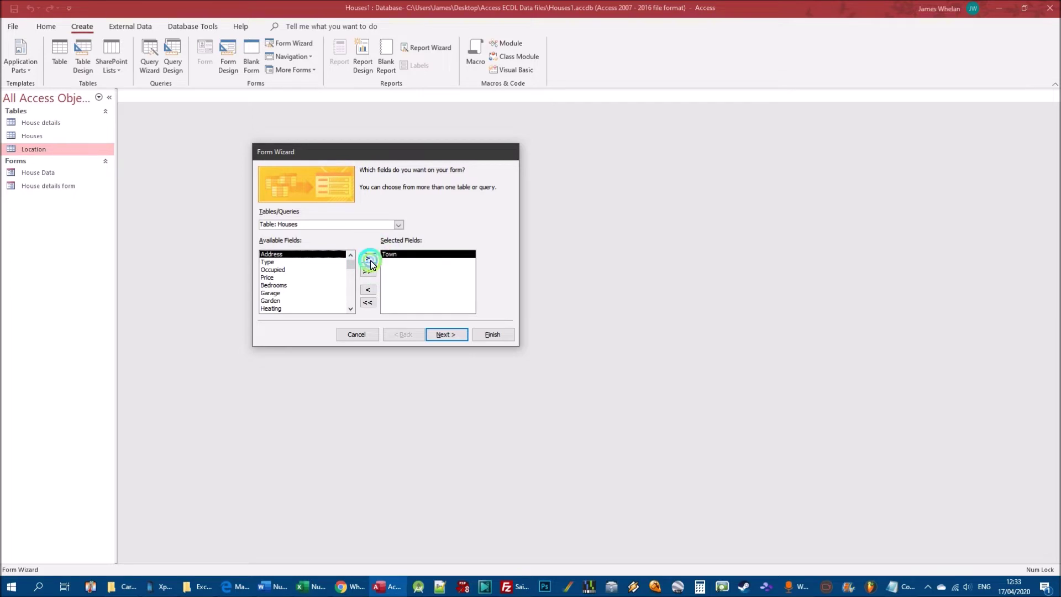
click(392, 261)
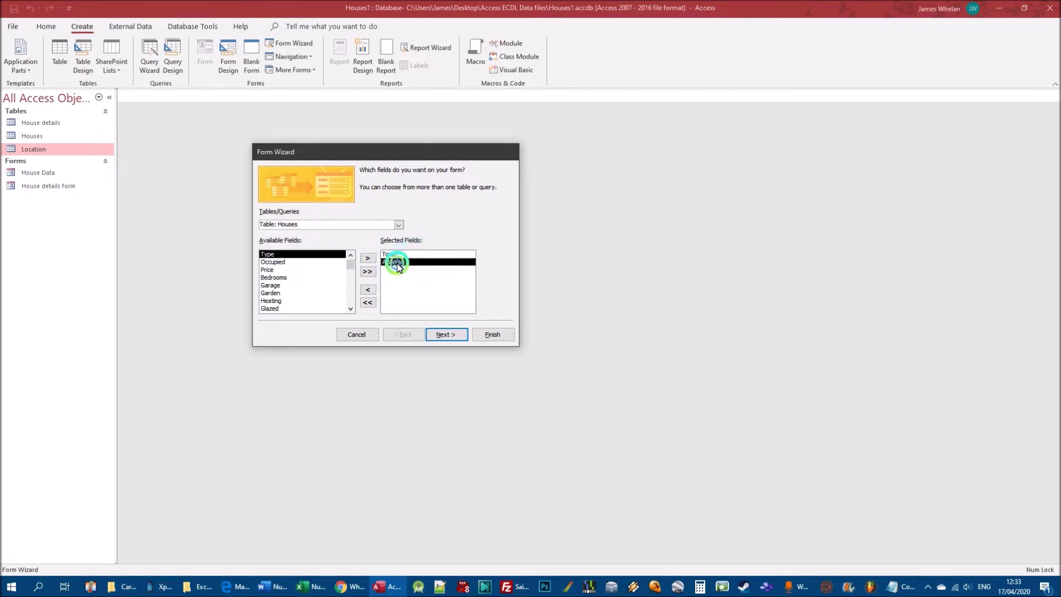
Step: Remove the Address and Town fields individually, and try adding and removing all Houses fields at once
click(398, 260)
click(400, 261)
click(368, 291)
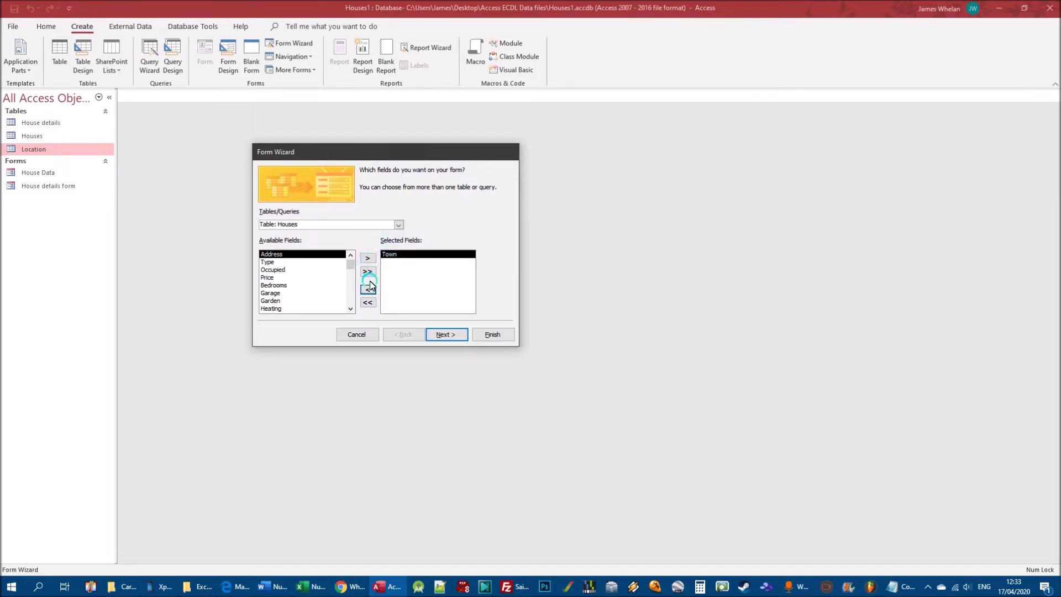
click(368, 290)
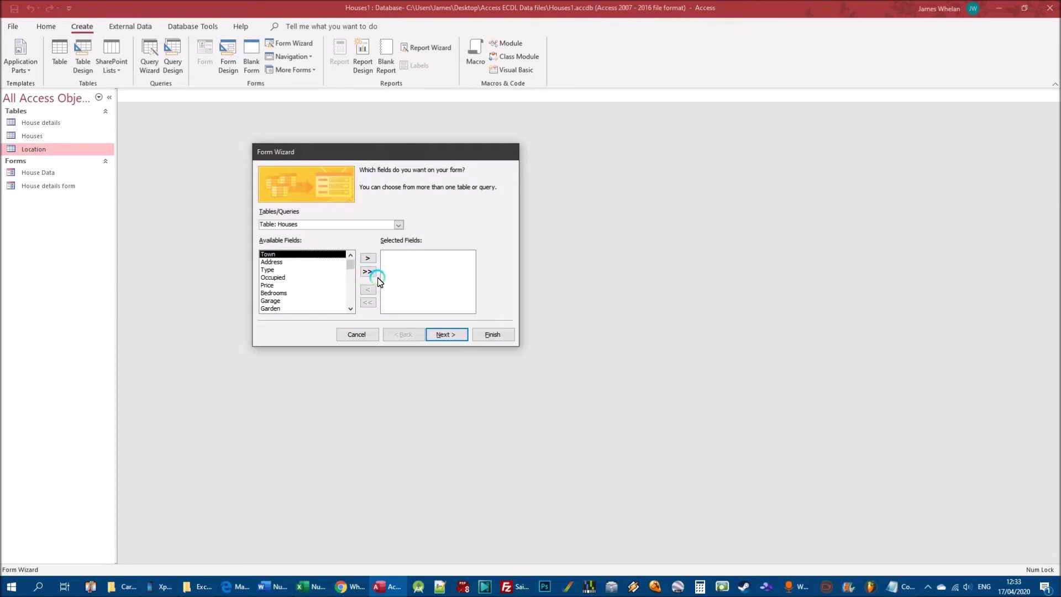
click(368, 272)
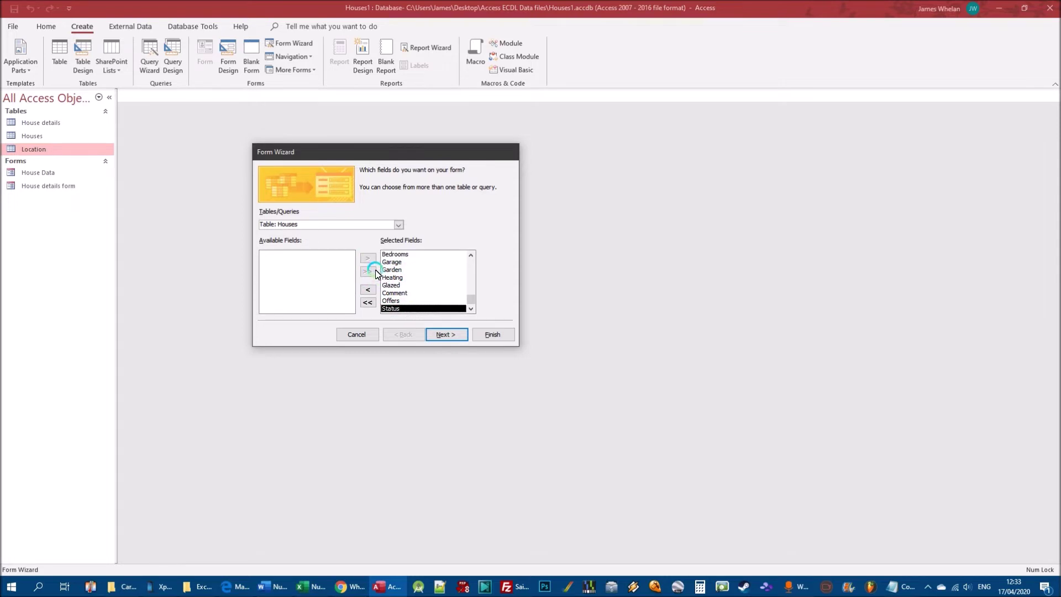
click(368, 303)
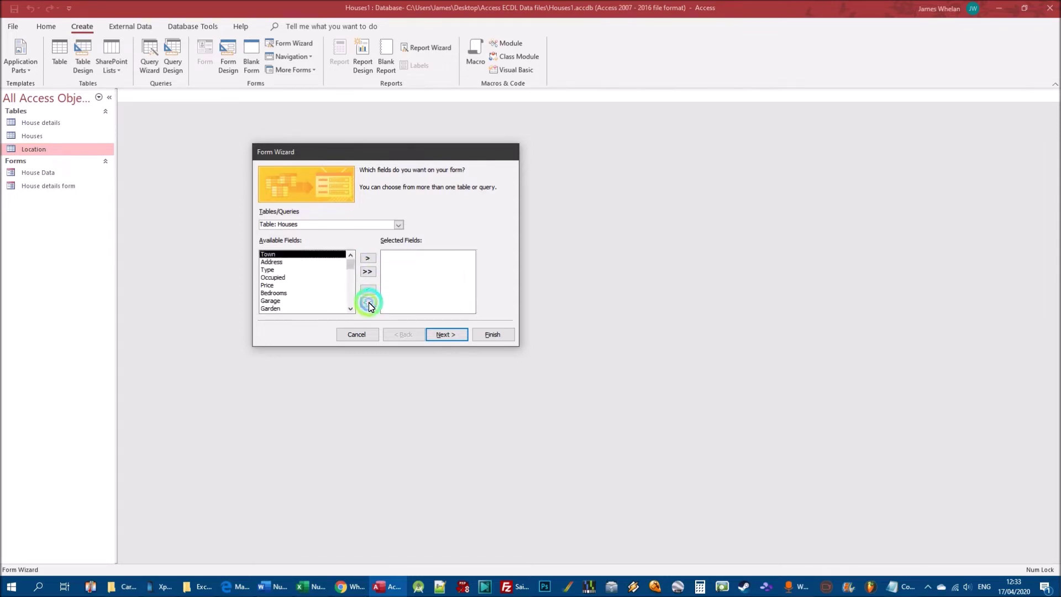
Step: Add all Houses fields to the form and accept the Columnar layout
click(368, 272)
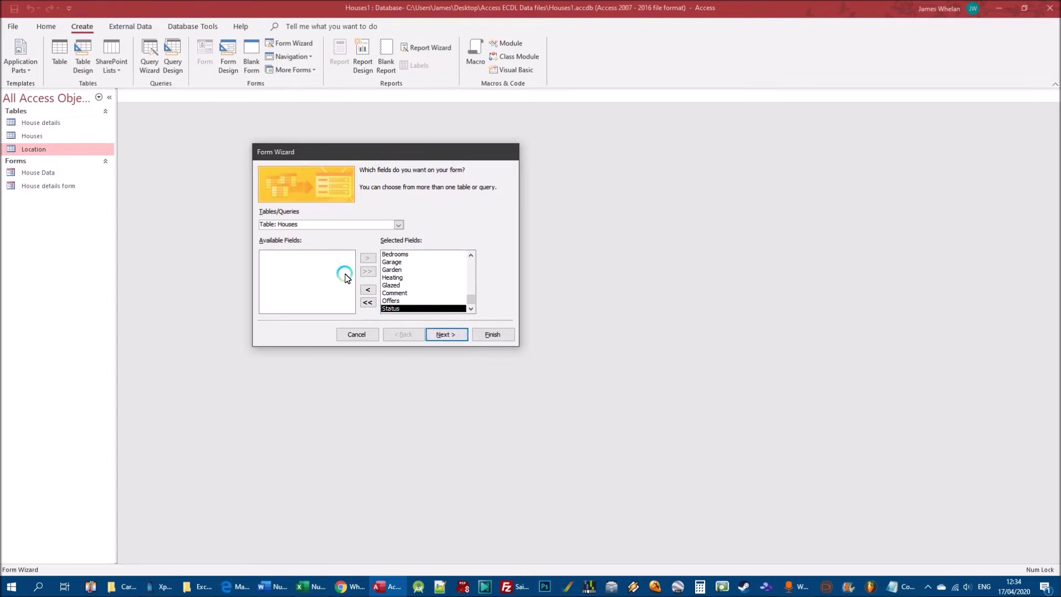
click(448, 335)
click(408, 335)
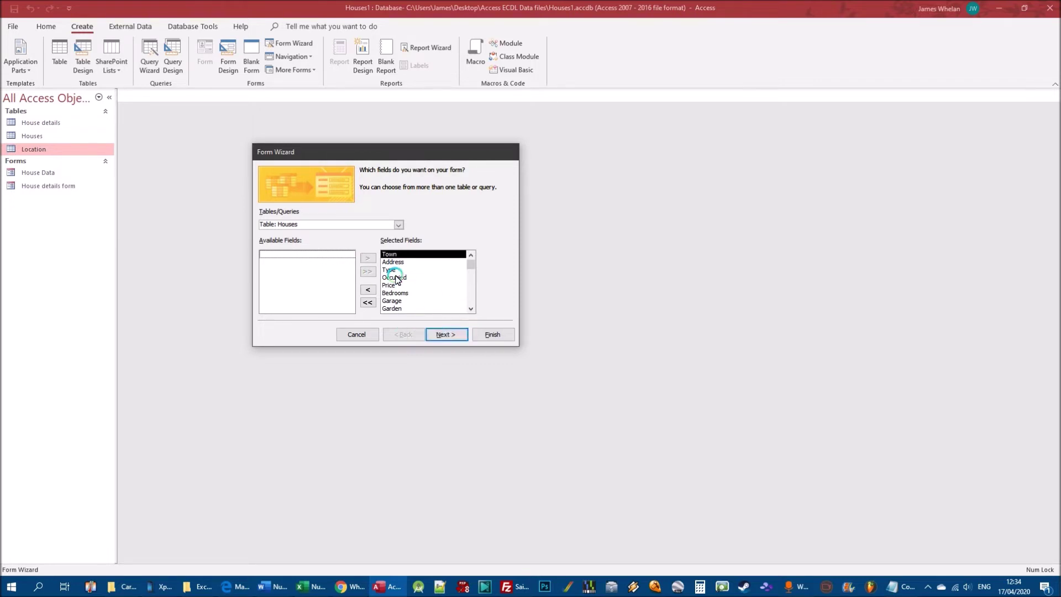
click(441, 335)
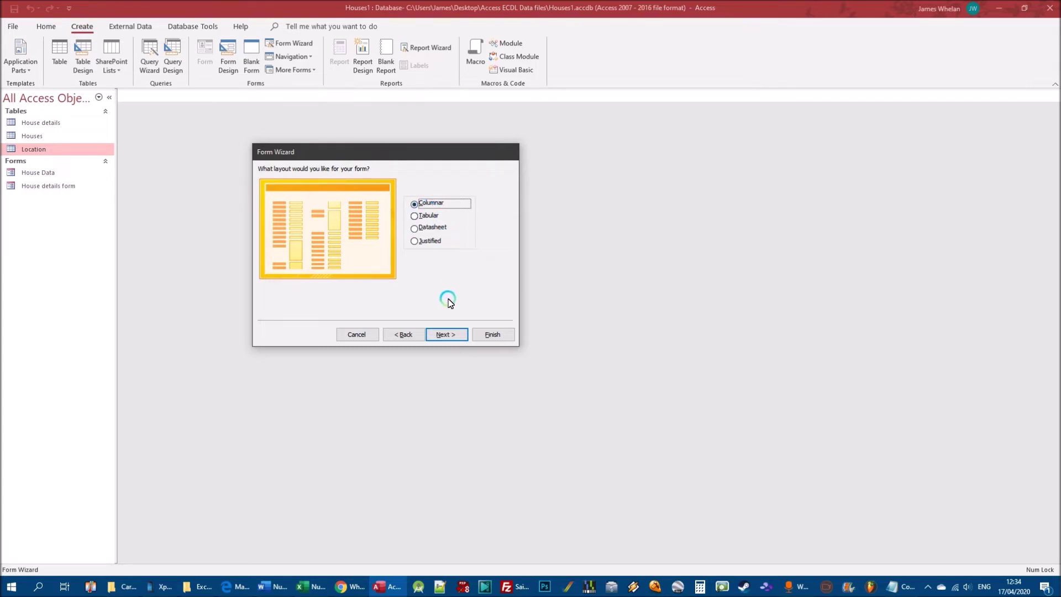
click(445, 335)
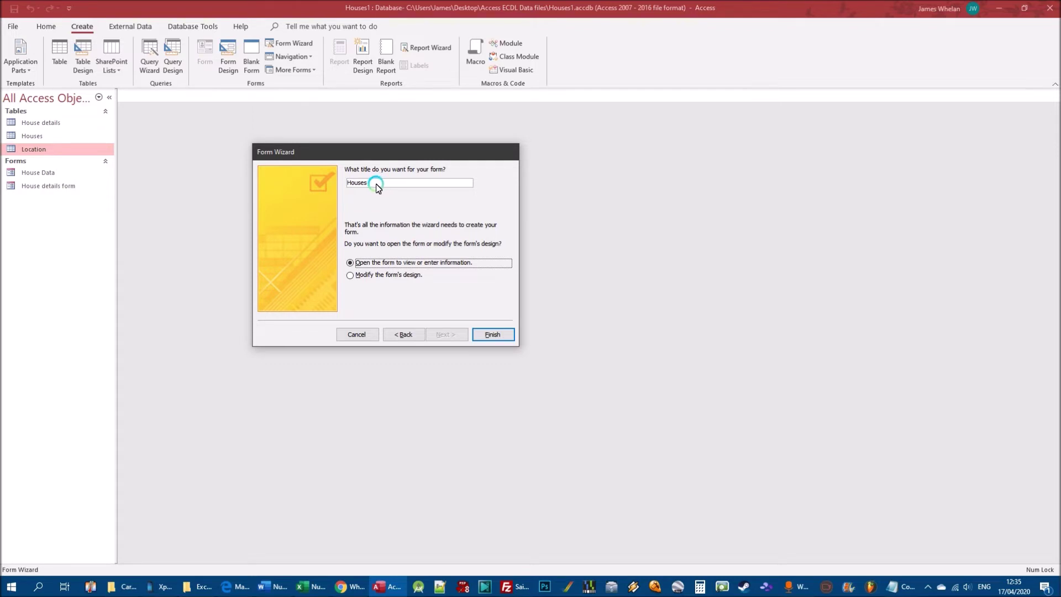
Step: Title the form Houses Form and finish the wizard with the form opening to view or enter information
click(431, 182)
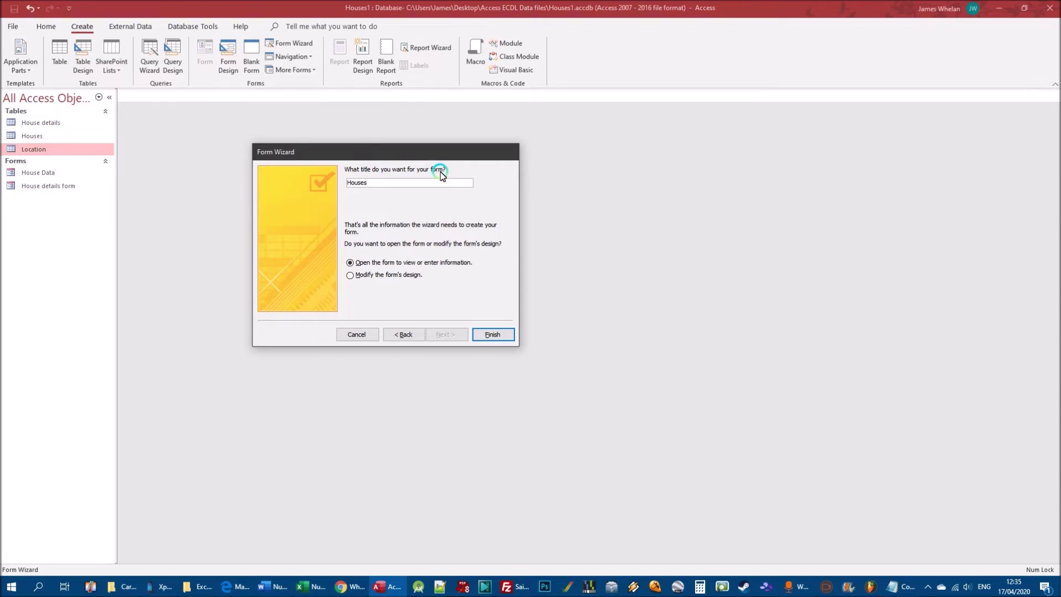
text(Form)
click(492, 334)
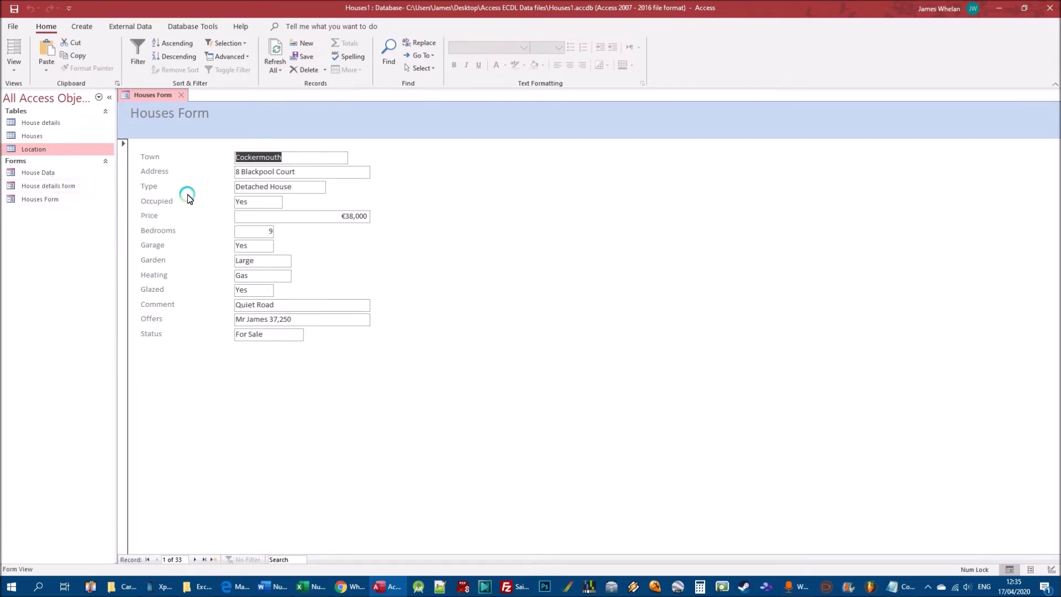
Step: Browse the records of Houses Form forward to record 4 and back to the first one, and close the form
click(206, 560)
click(181, 559)
click(149, 559)
click(196, 560)
click(191, 559)
click(191, 559)
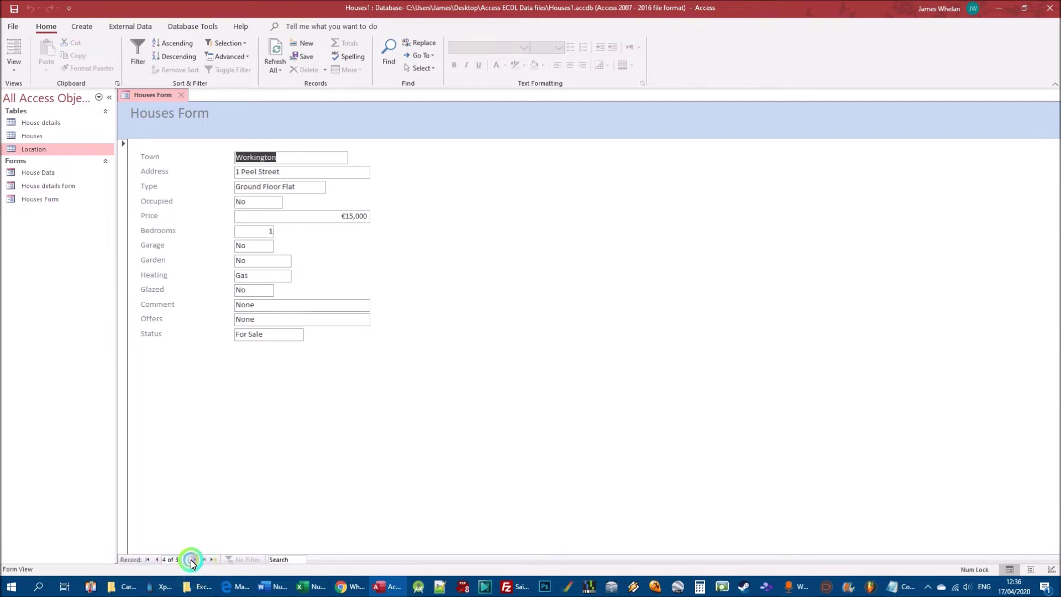
click(156, 560)
click(156, 560)
click(156, 560)
click(335, 433)
click(335, 433)
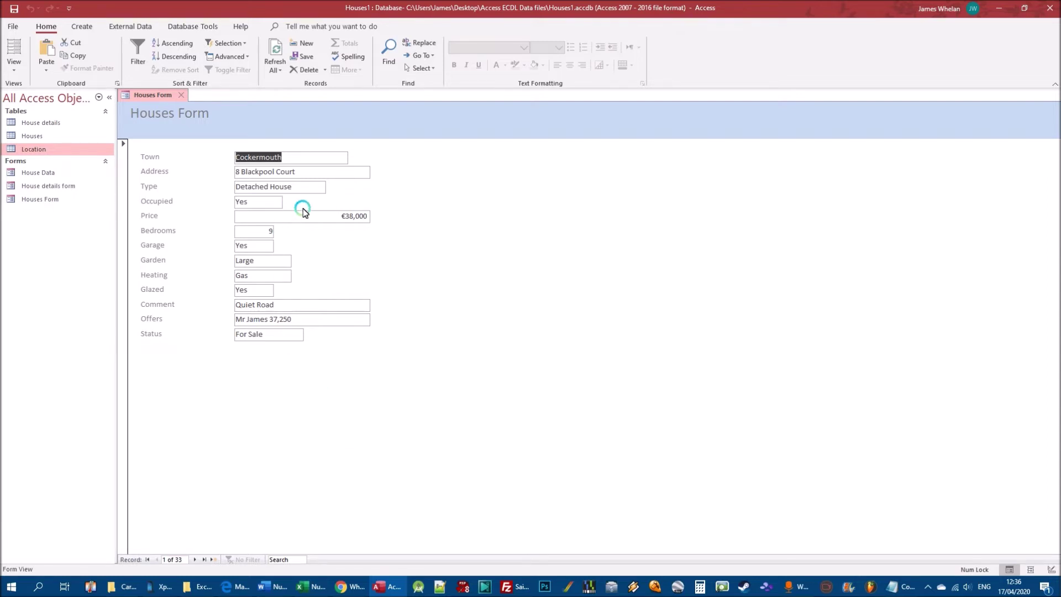
click(183, 95)
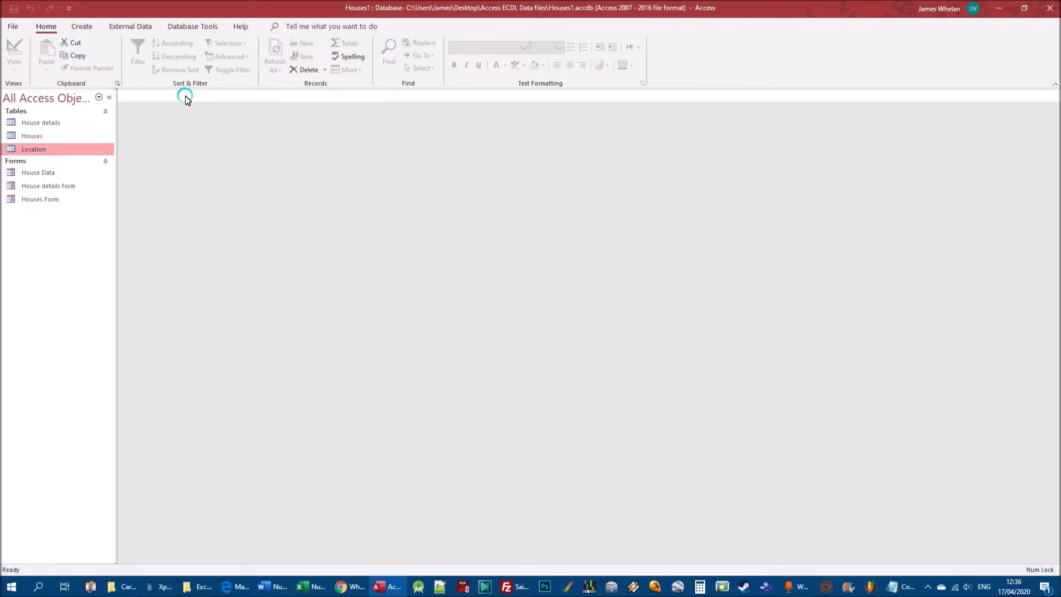
Step: Start another form with the Form Wizard and choose the Houses table as its source
click(81, 26)
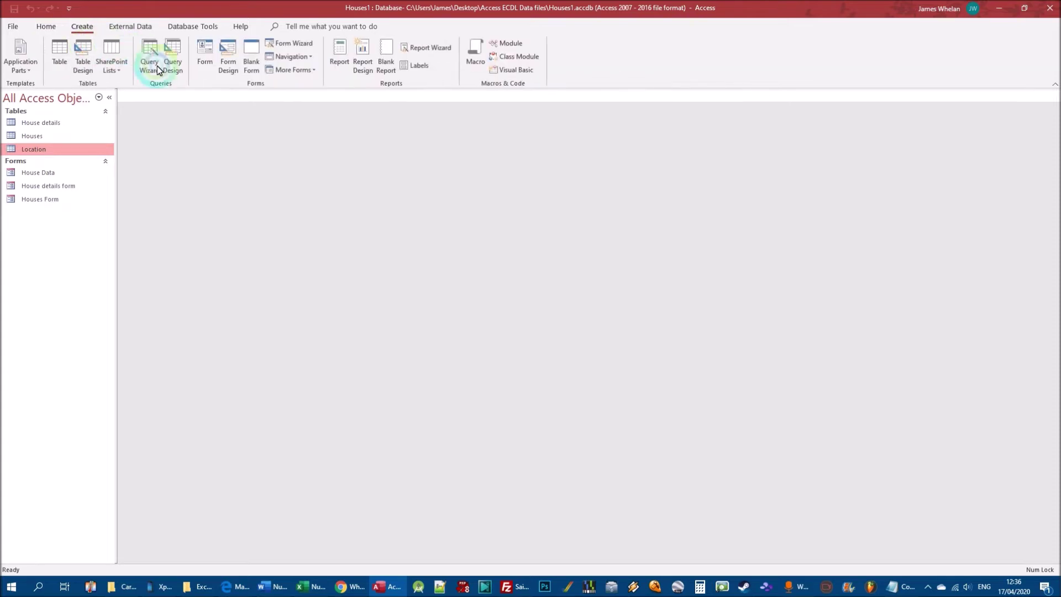
click(291, 71)
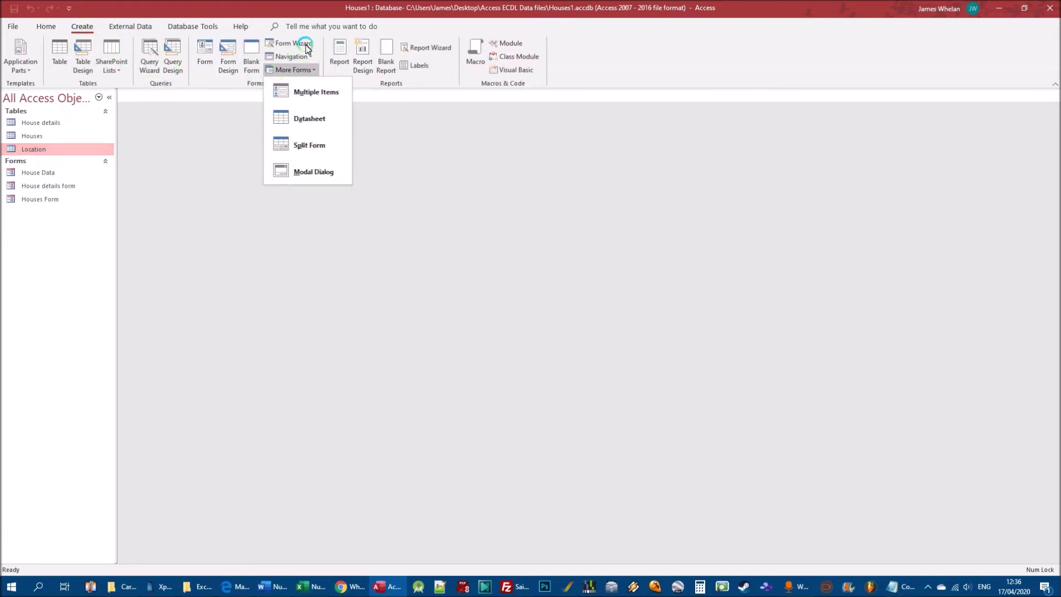
click(287, 43)
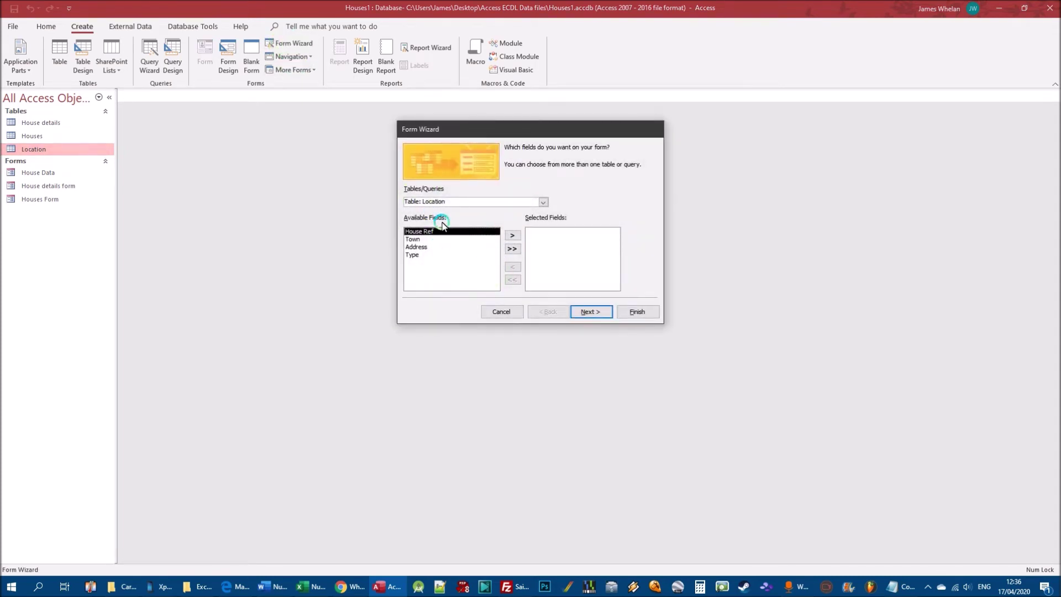
click(516, 205)
click(544, 202)
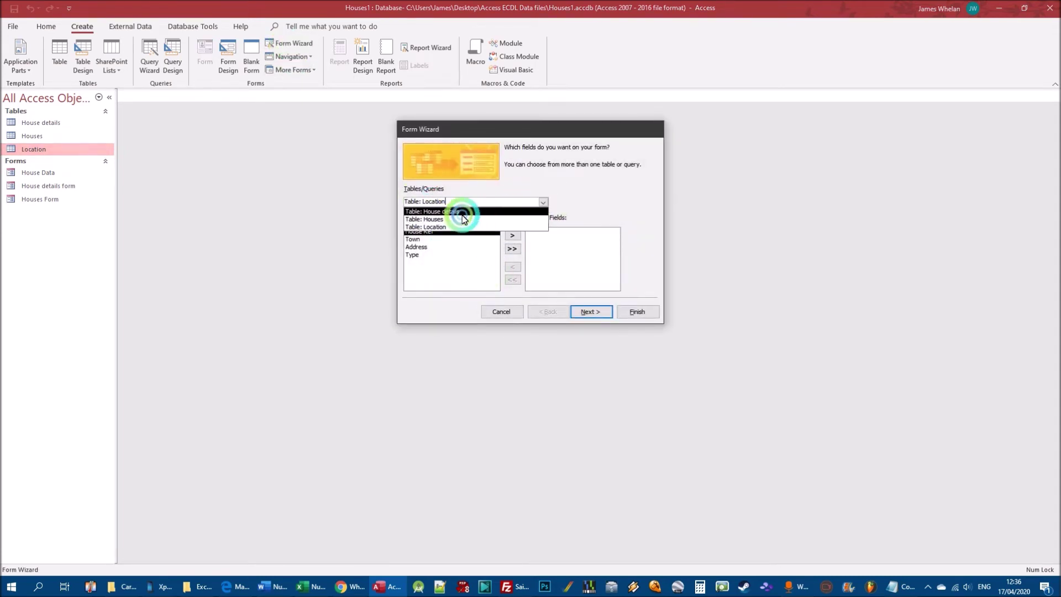
click(458, 214)
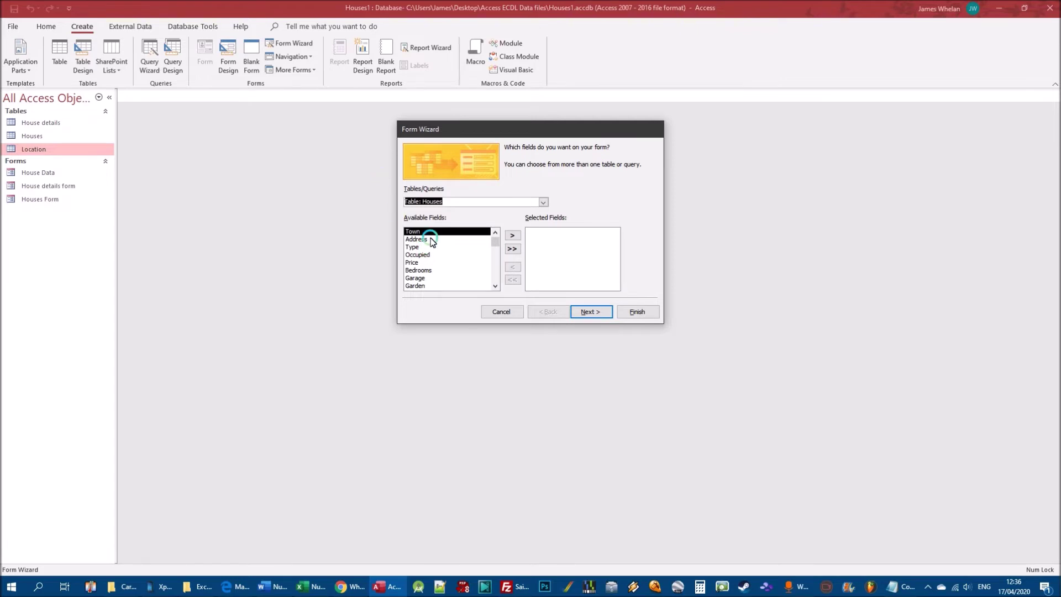
Step: Add all fields of the Houses table to the new form's selected fields
click(589, 311)
click(536, 324)
click(513, 249)
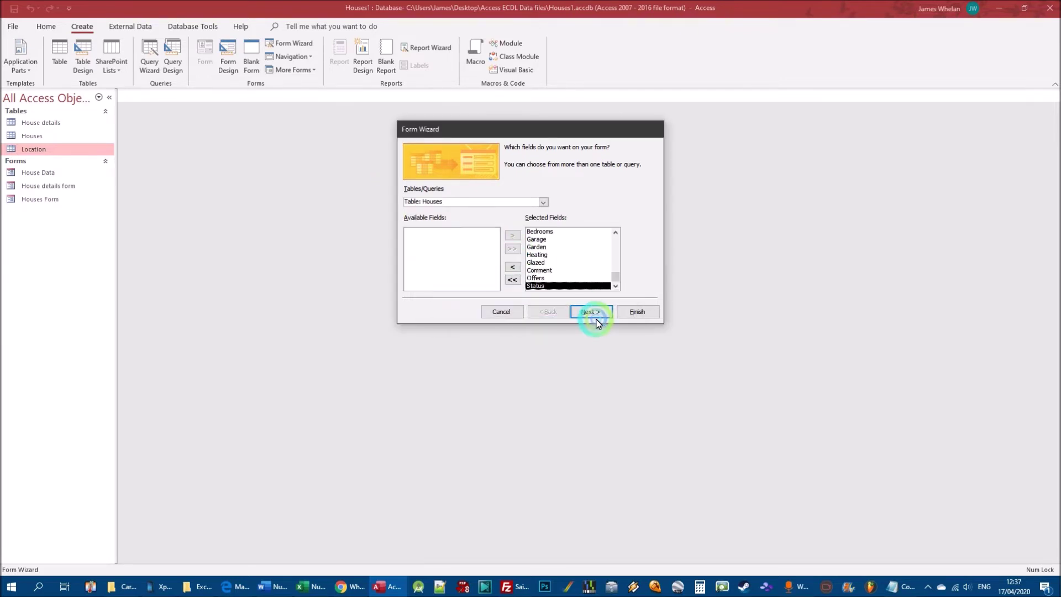
Step: Advance the Form Wizard to the layout choices and cancel the new form
click(590, 311)
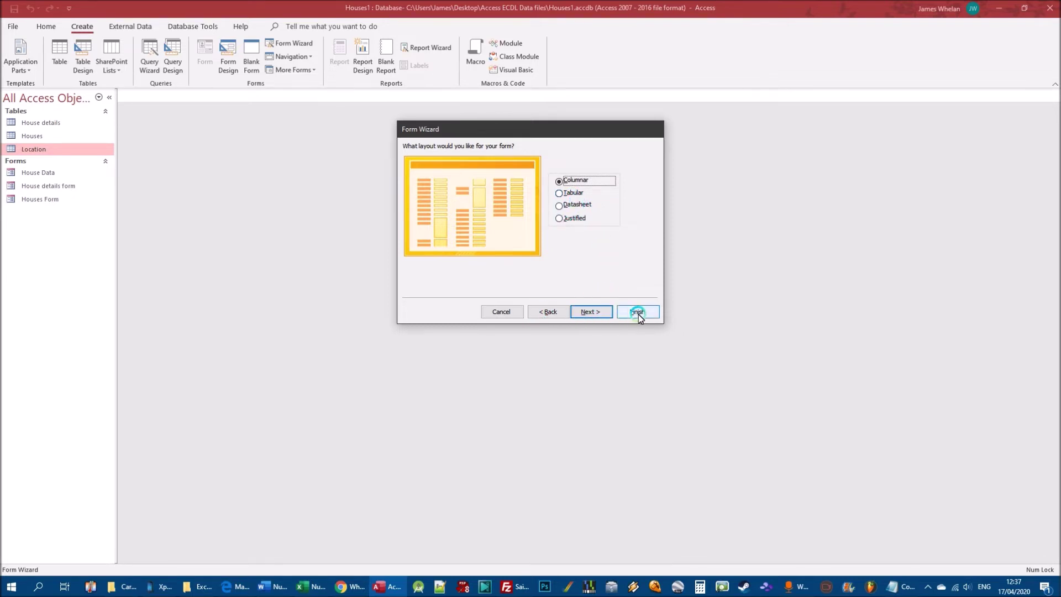
click(492, 314)
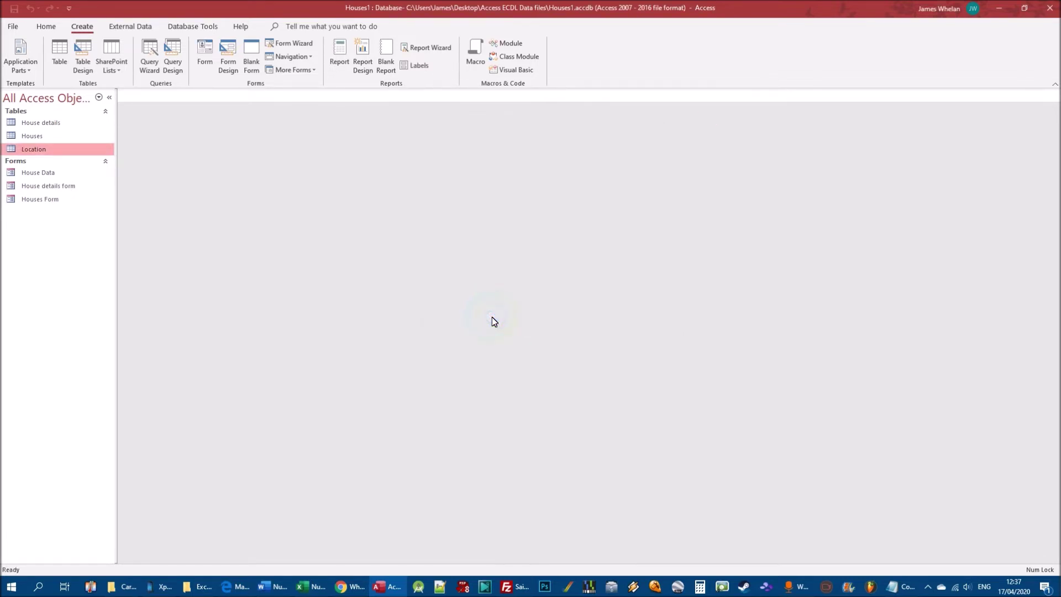
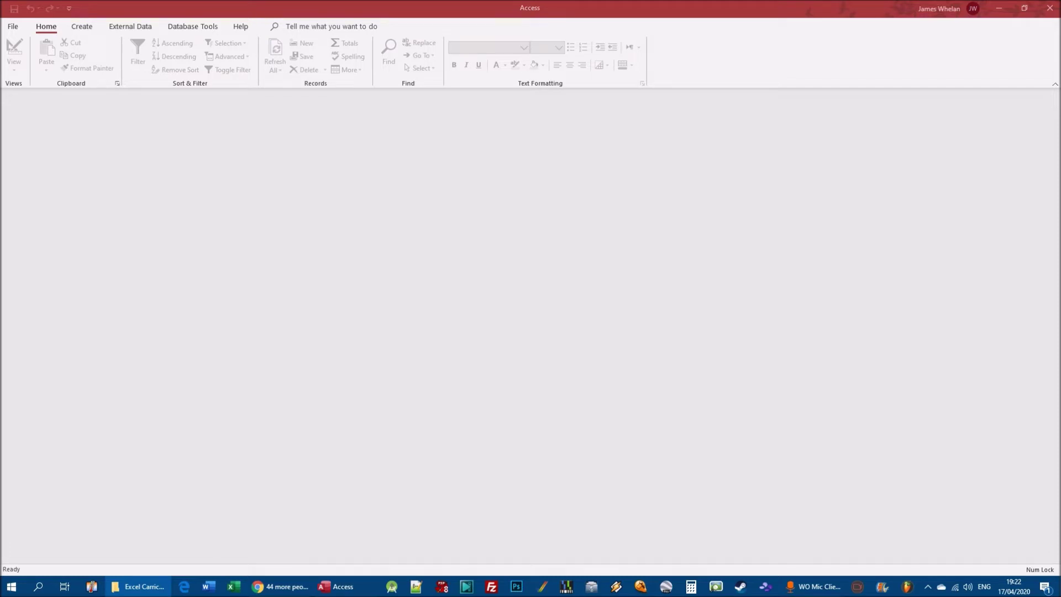
Step: Open the Mailing1 database and create a blank form
click(12, 27)
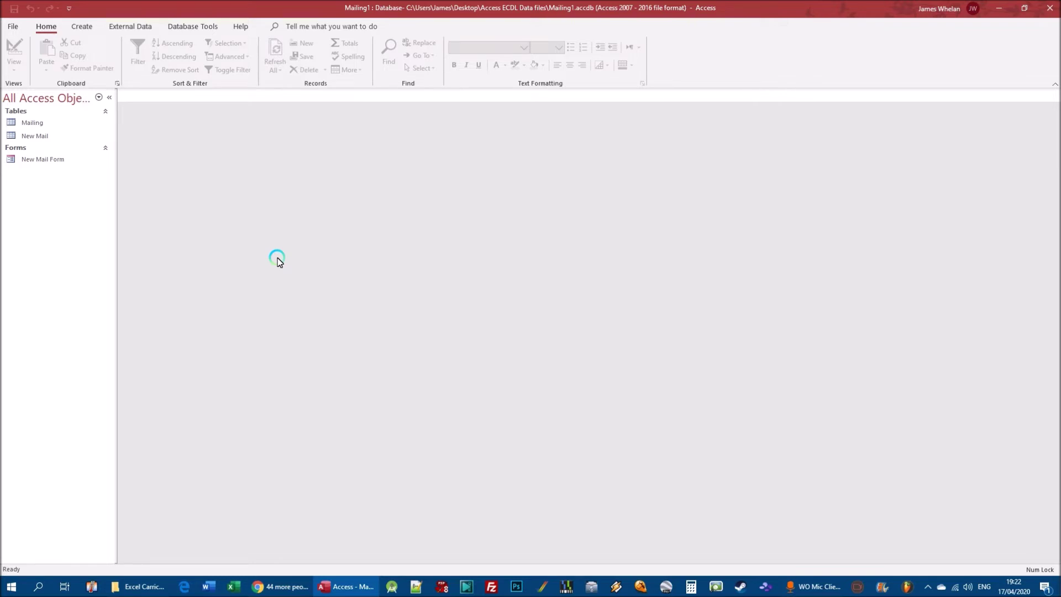
click(83, 25)
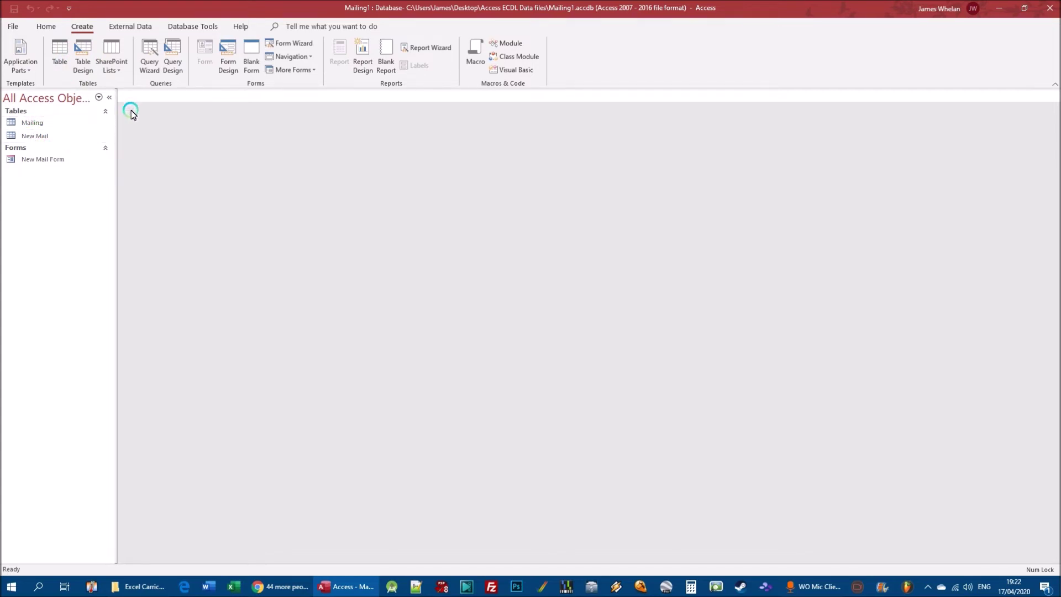
click(251, 53)
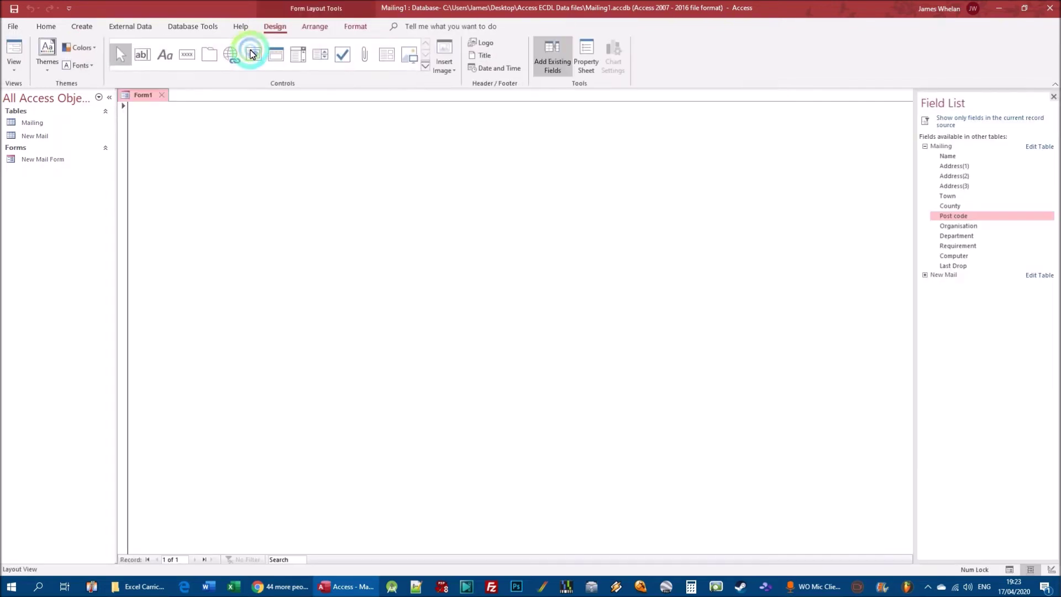
Step: Collapse and expand the Mailing fields in the field list, and open the Mailing table to compare it with the blank form
click(81, 26)
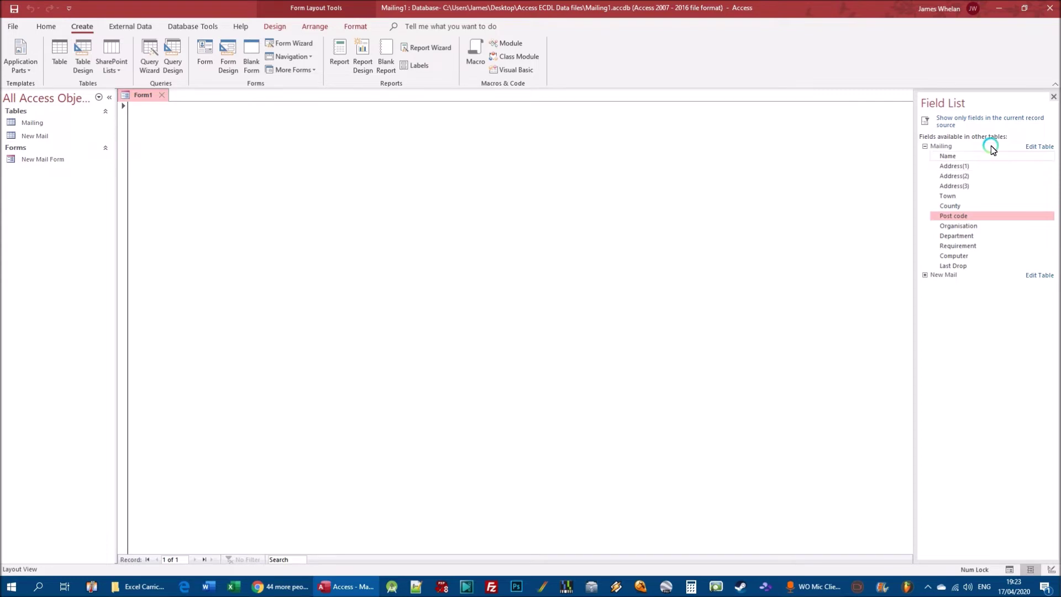
click(924, 147)
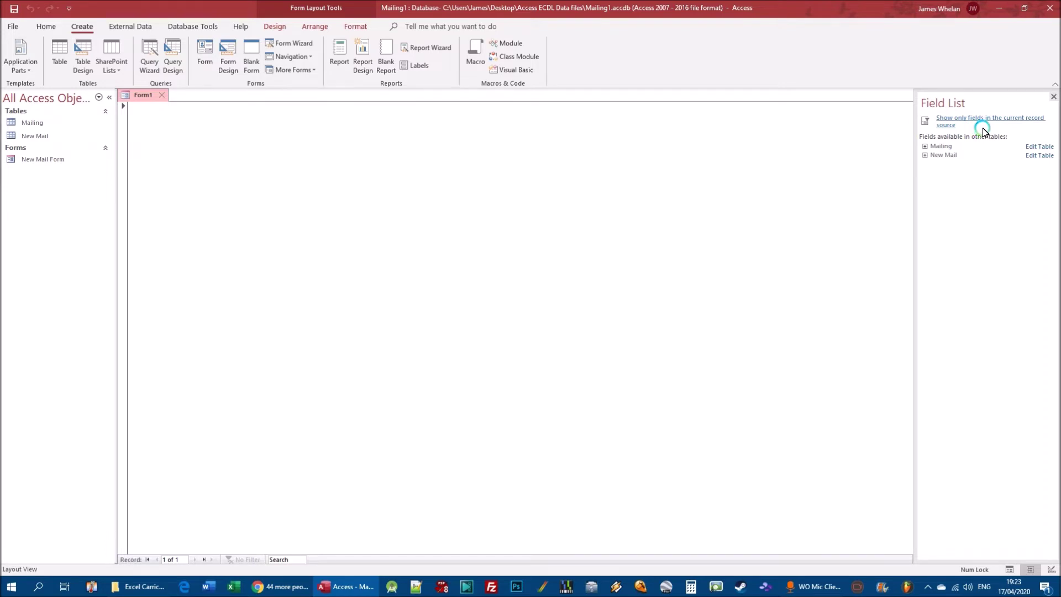
click(925, 147)
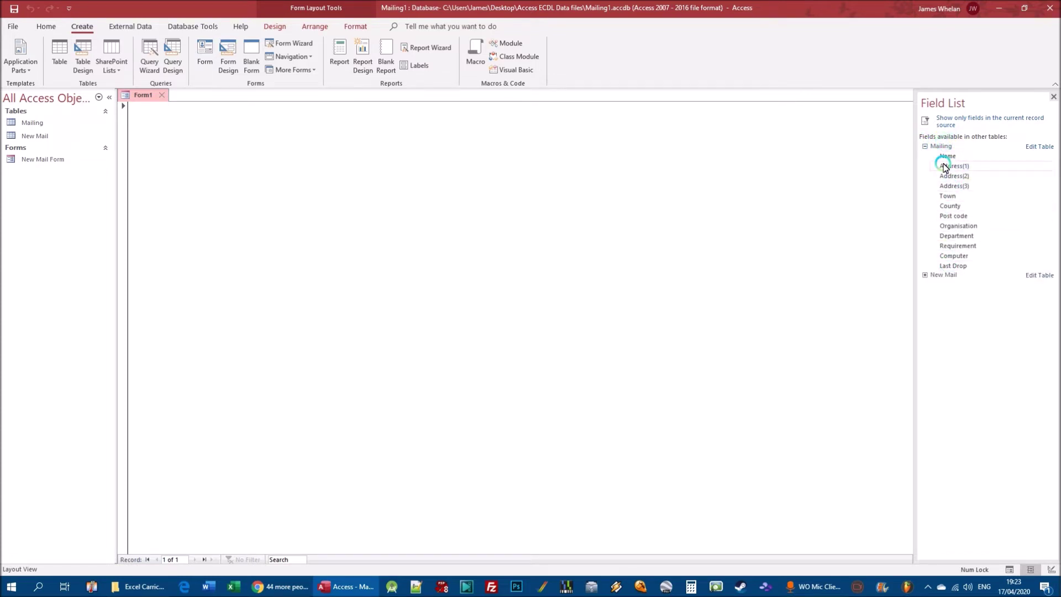
double_click(33, 122)
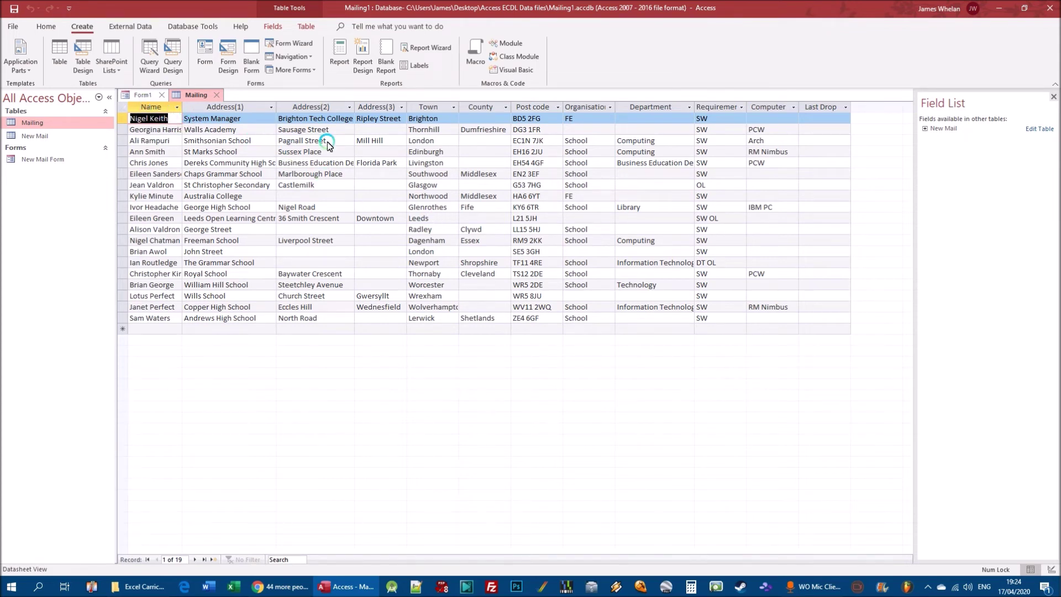
click(143, 96)
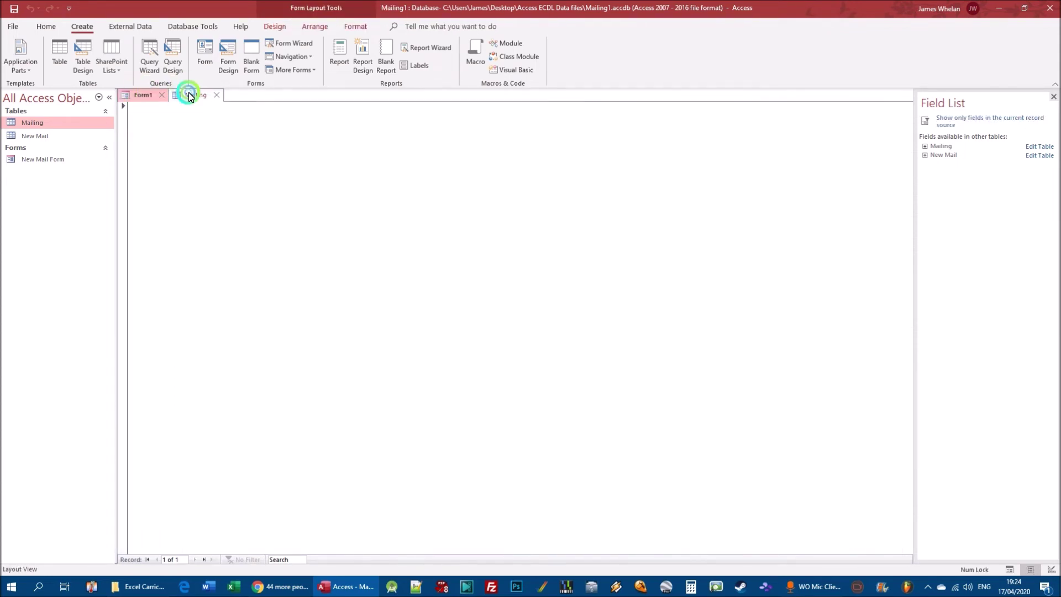
click(190, 95)
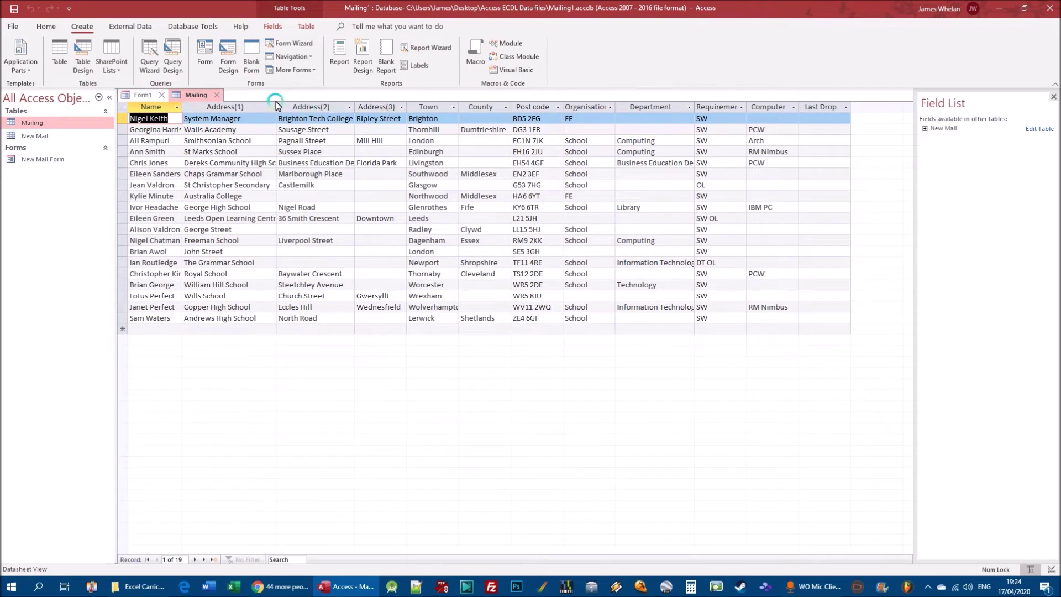
click(144, 94)
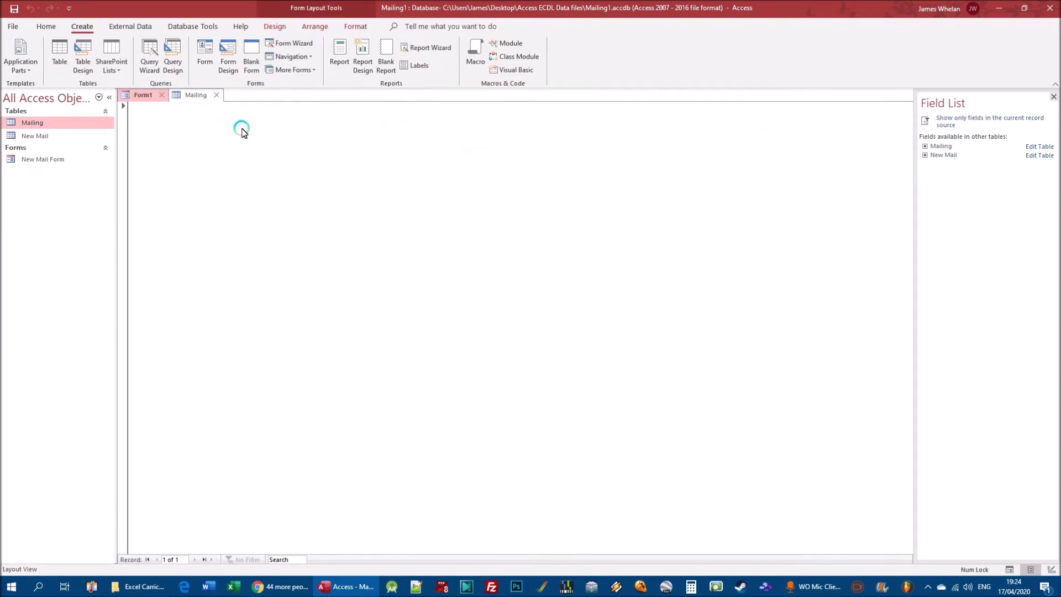
click(925, 146)
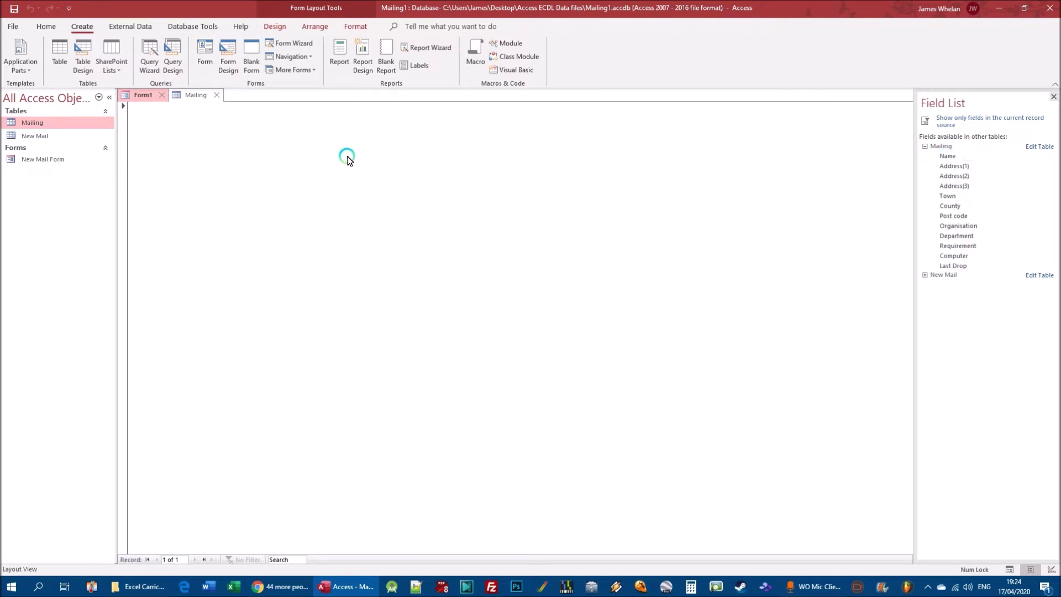
Step: Add the Mailing table's Name field to the blank form and compare it with the first record in the table
double_click(947, 157)
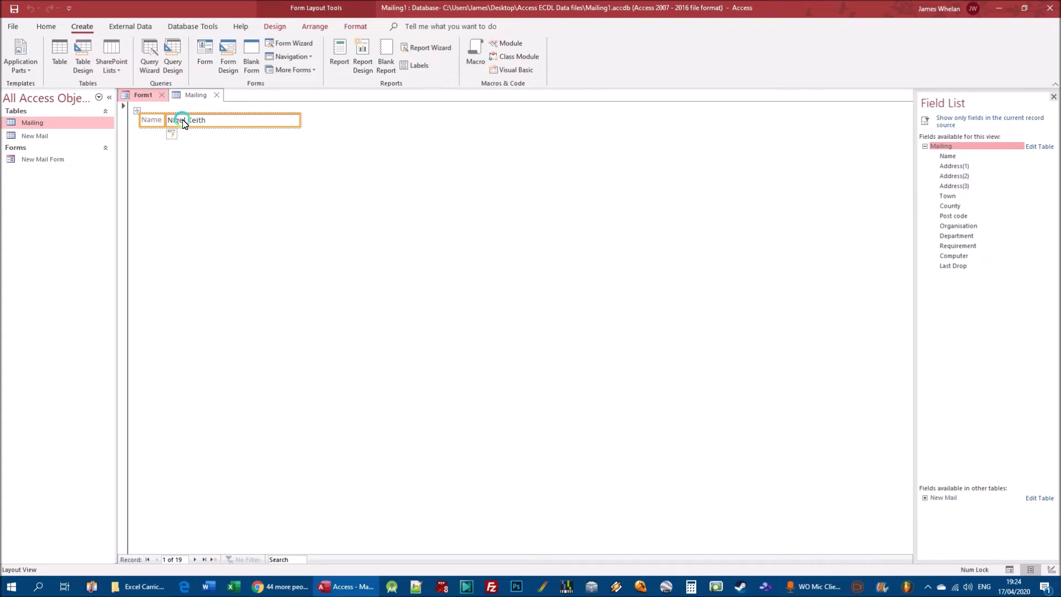
click(188, 98)
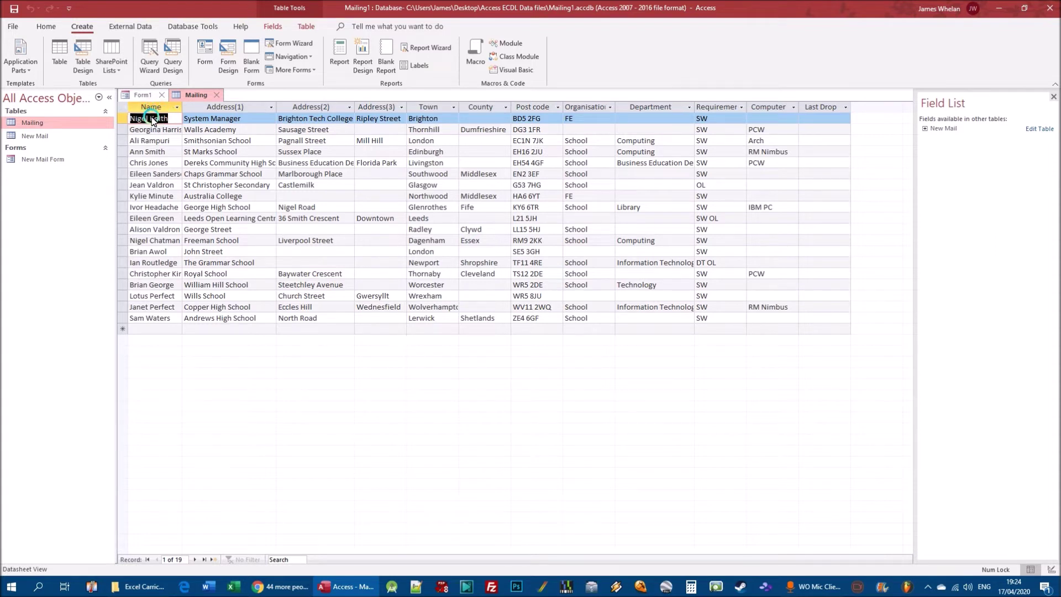
drag(156, 119, 199, 122)
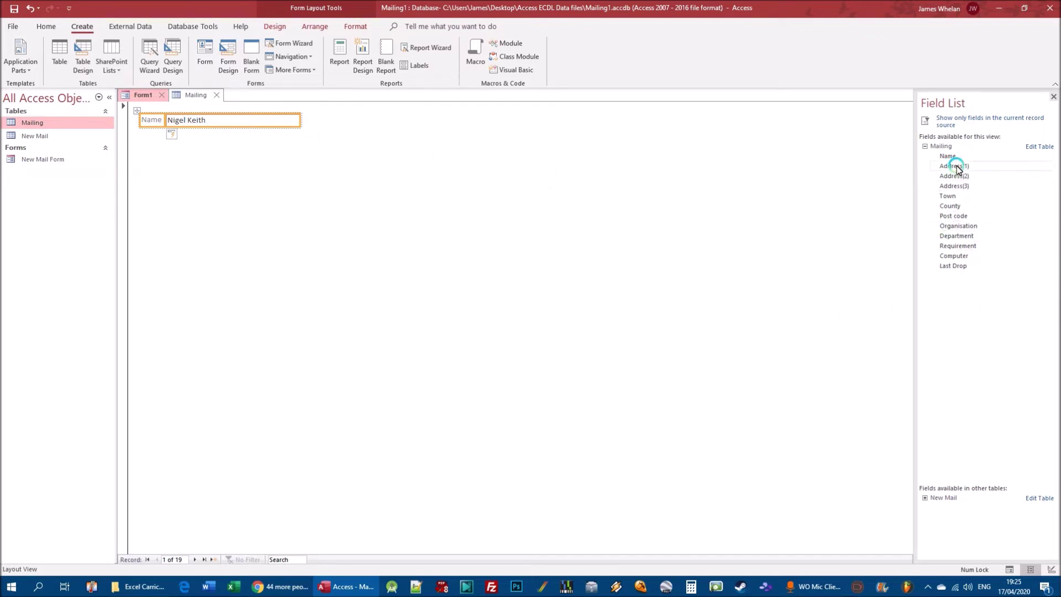
Step: Add the Department and Town fields of the Mailing table to the blank form
double_click(958, 235)
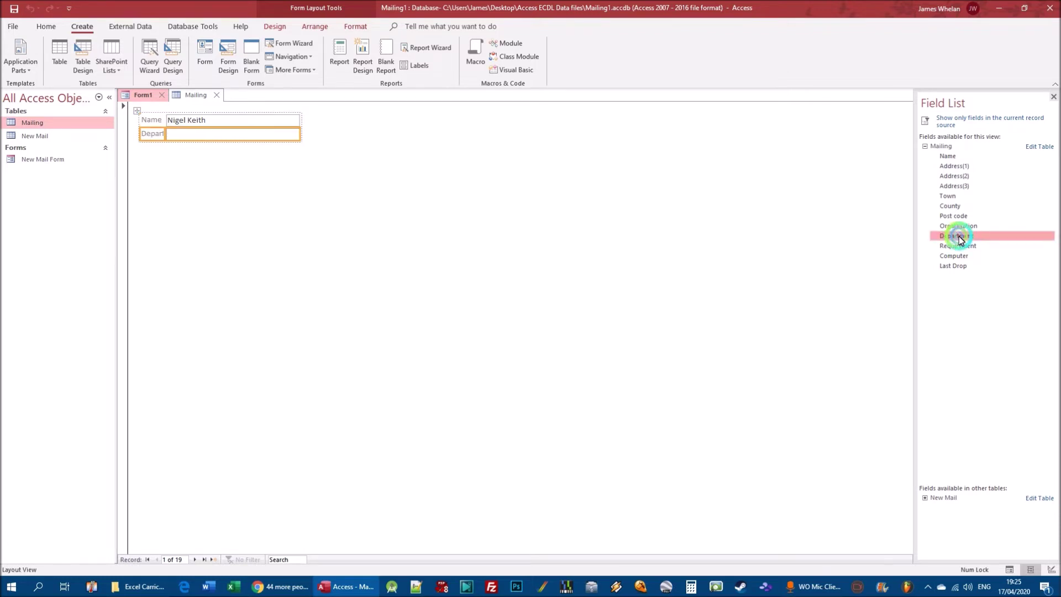
click(217, 188)
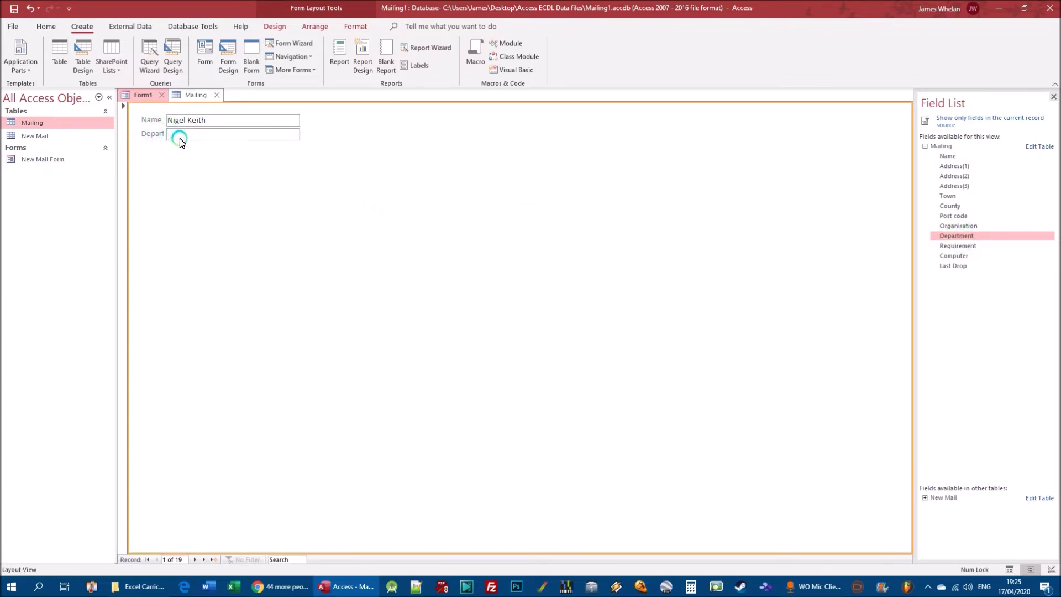
click(154, 135)
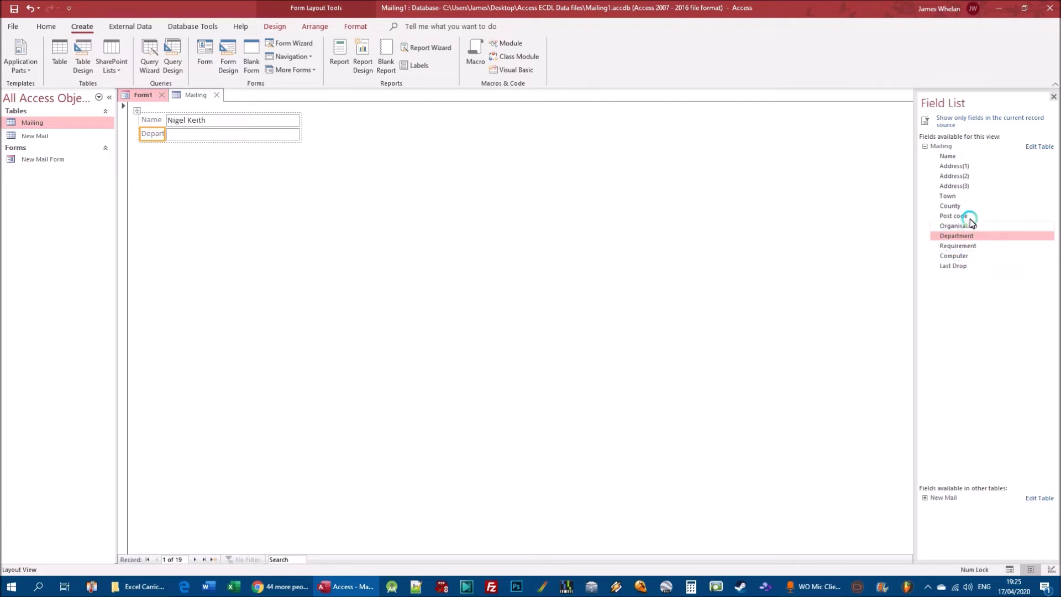
double_click(947, 196)
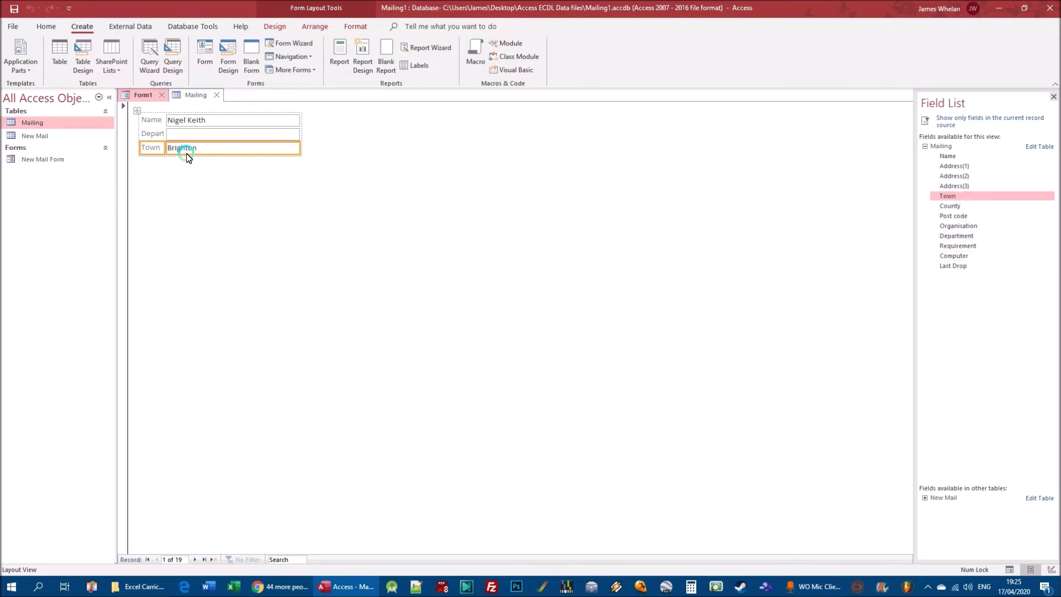
Step: Check the Mailing table and close the blank form without saving its design
click(194, 95)
click(161, 94)
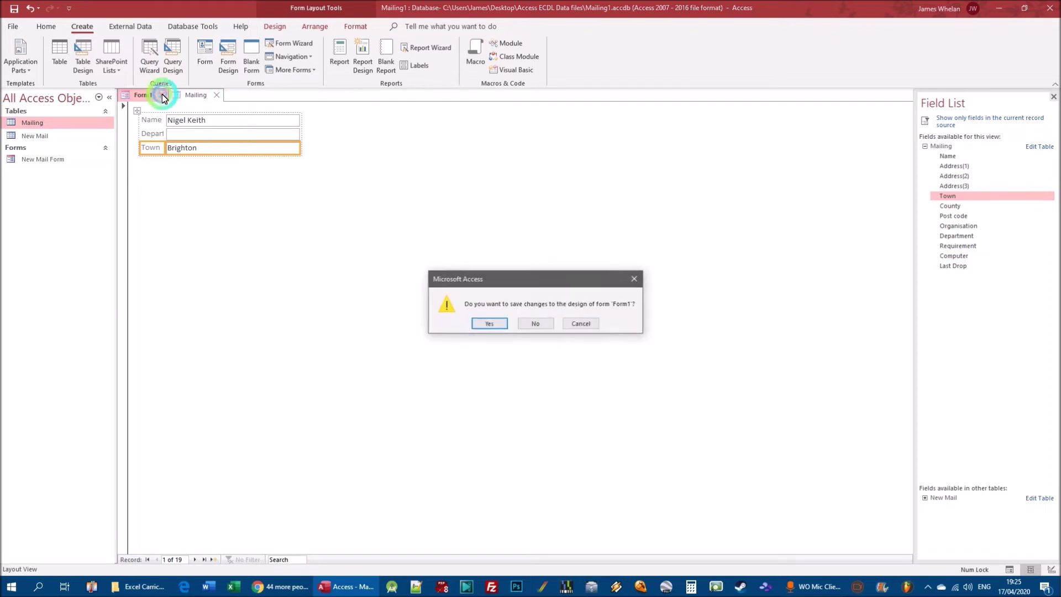
click(540, 325)
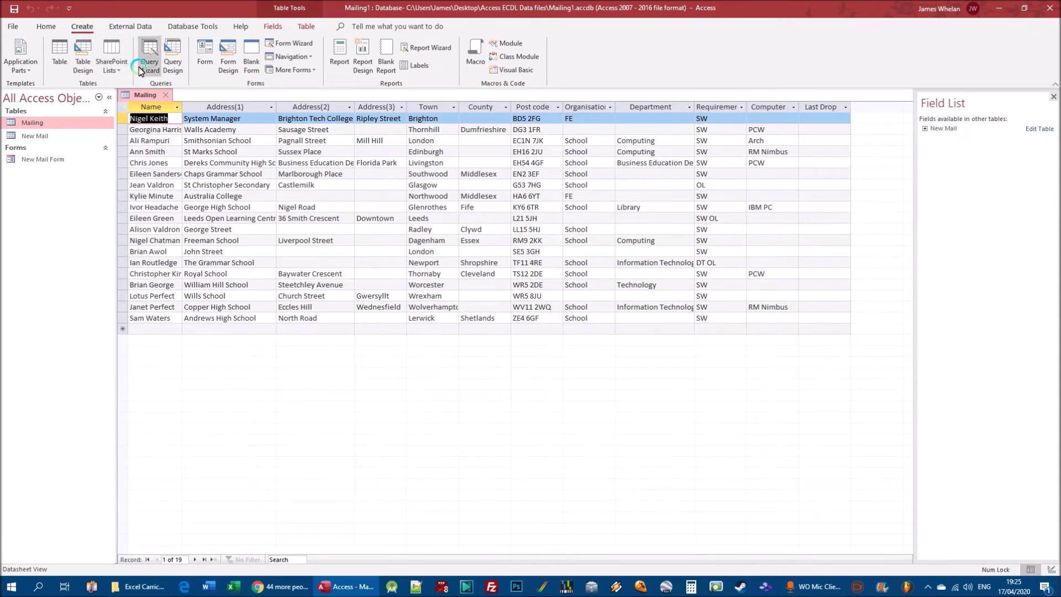
Step: Create a new form in Design view and collapse and expand the Mailing table's fields in the field list
click(227, 54)
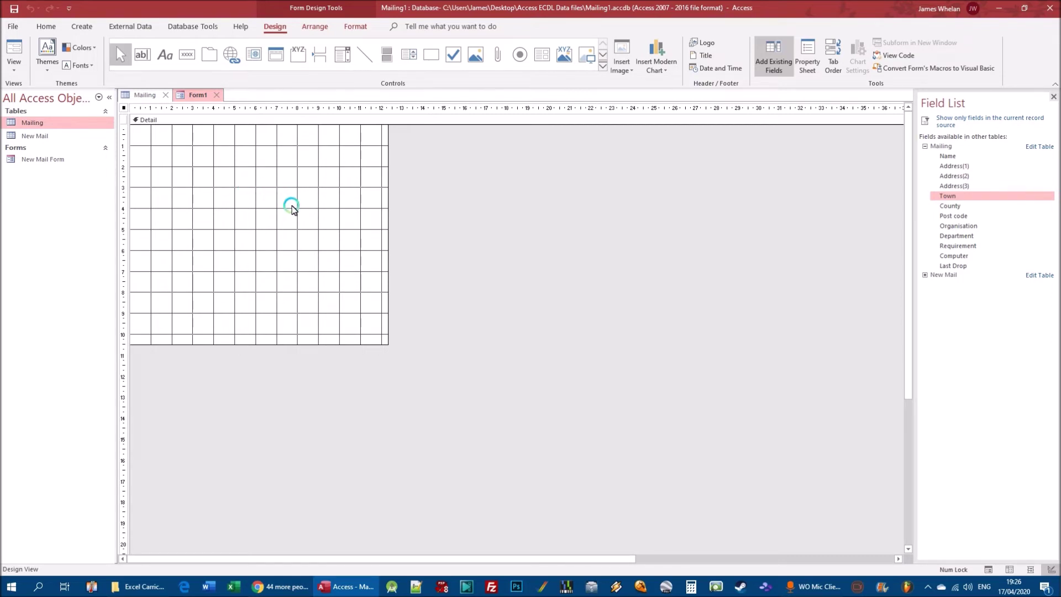
click(925, 147)
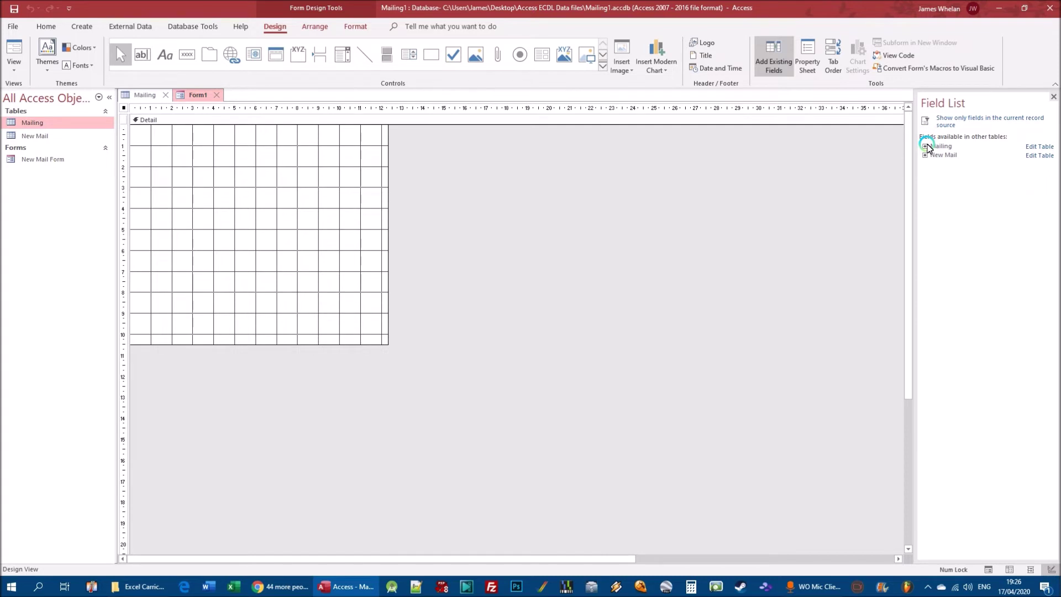
click(925, 147)
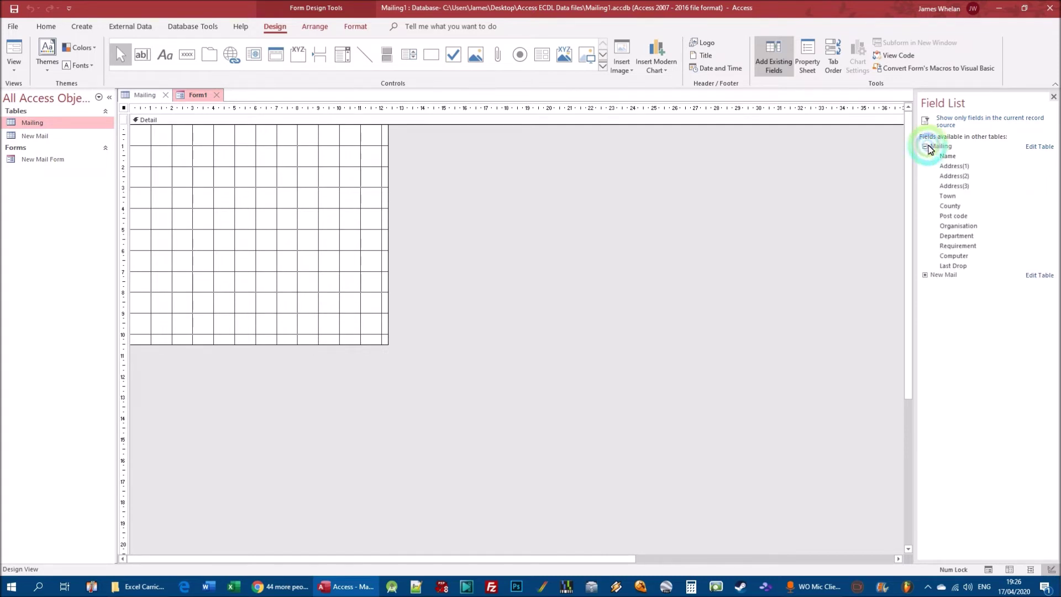
Step: Extend the lower edge of the form's Detail section to about 13 on the vertical ruler
click(341, 170)
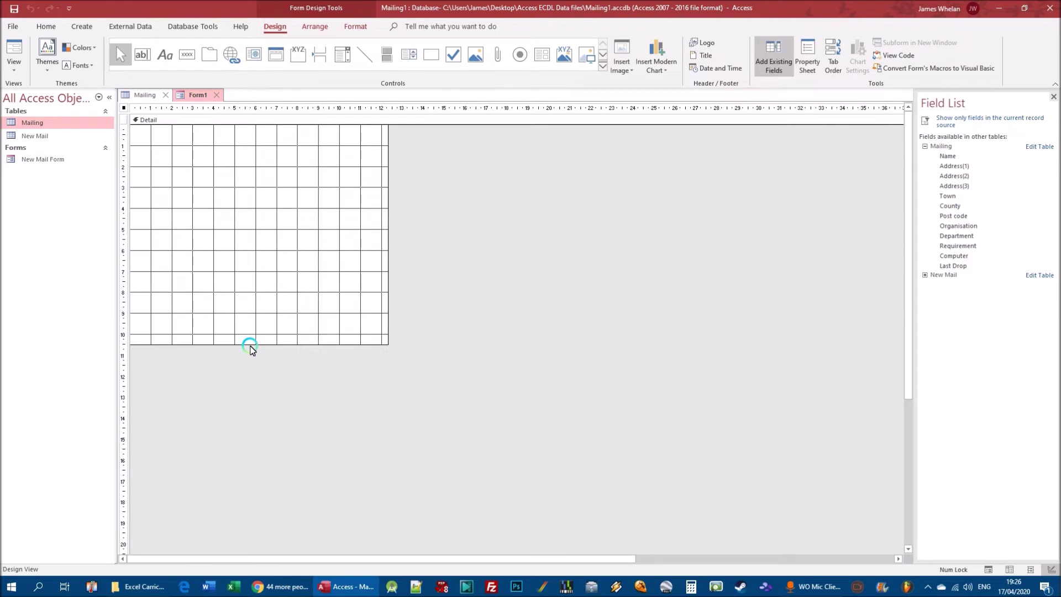
click(250, 348)
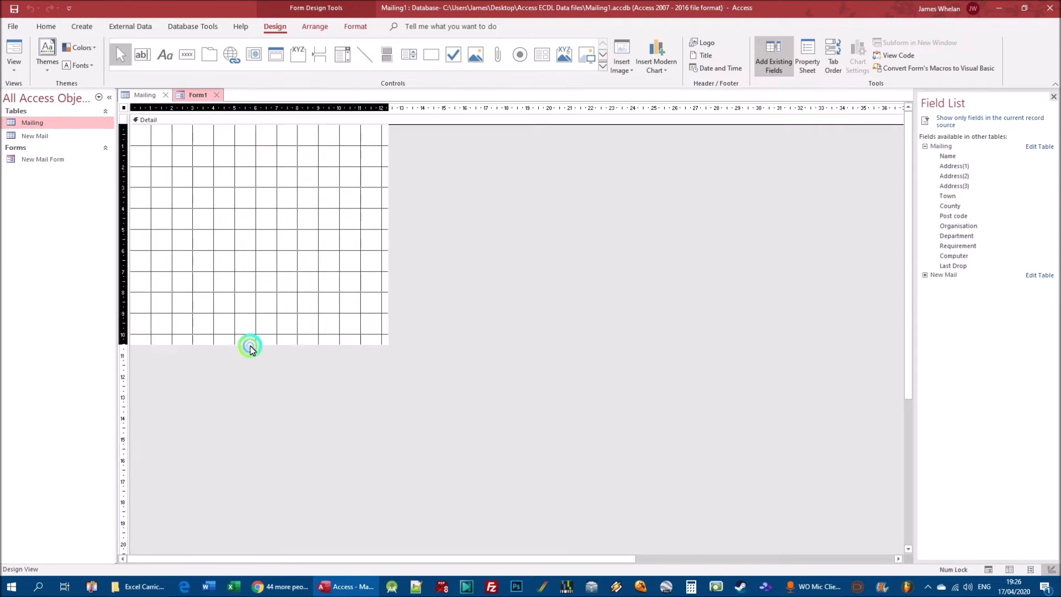
drag(250, 347, 266, 402)
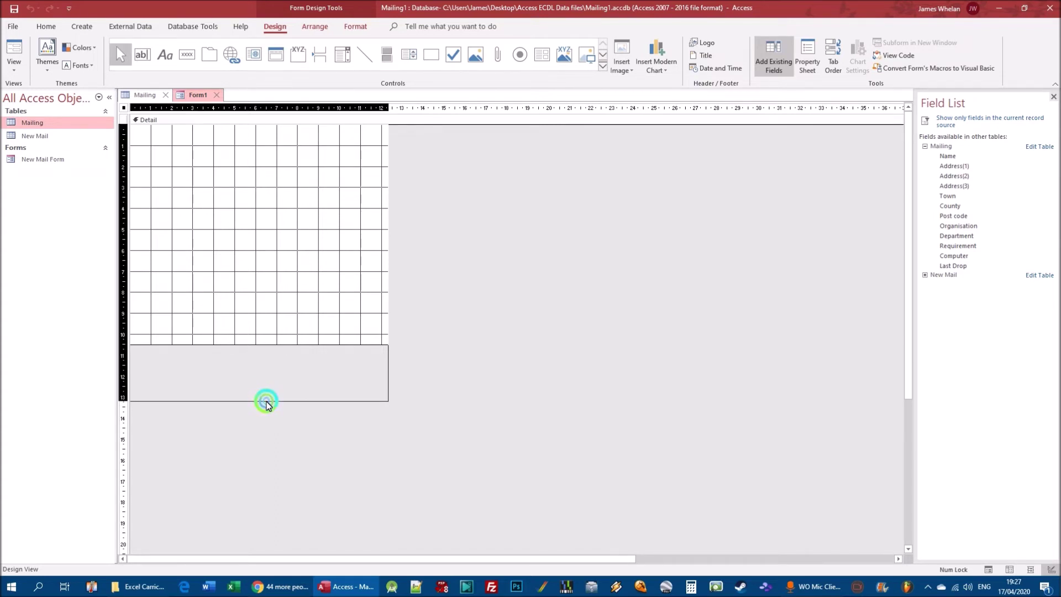
drag(265, 404, 266, 403)
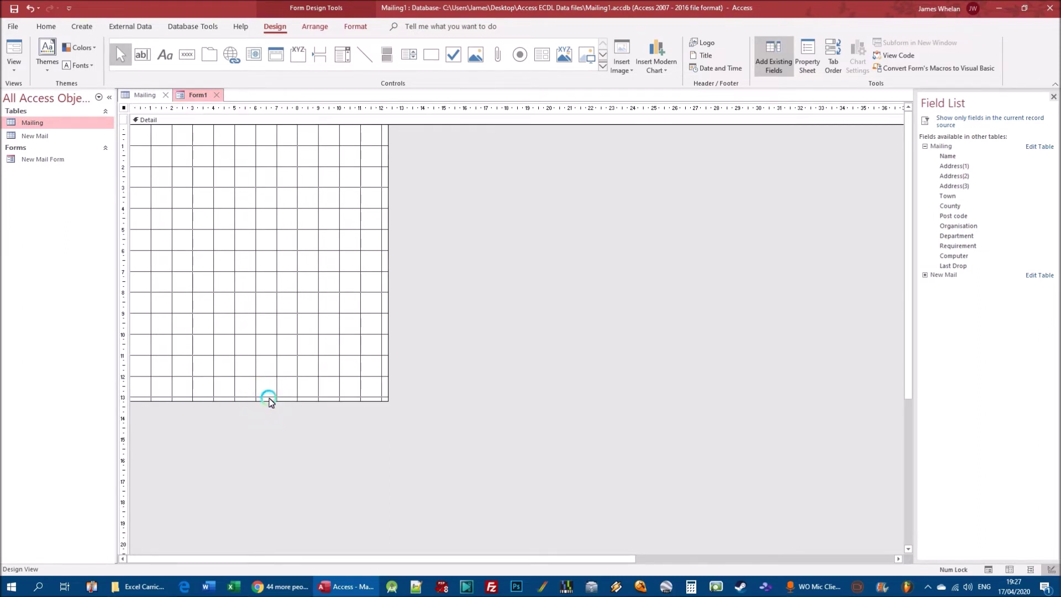
Step: Shorten the Detail section to about 7 on the vertical ruler and widen the form to about 13 on the horizontal ruler
click(252, 402)
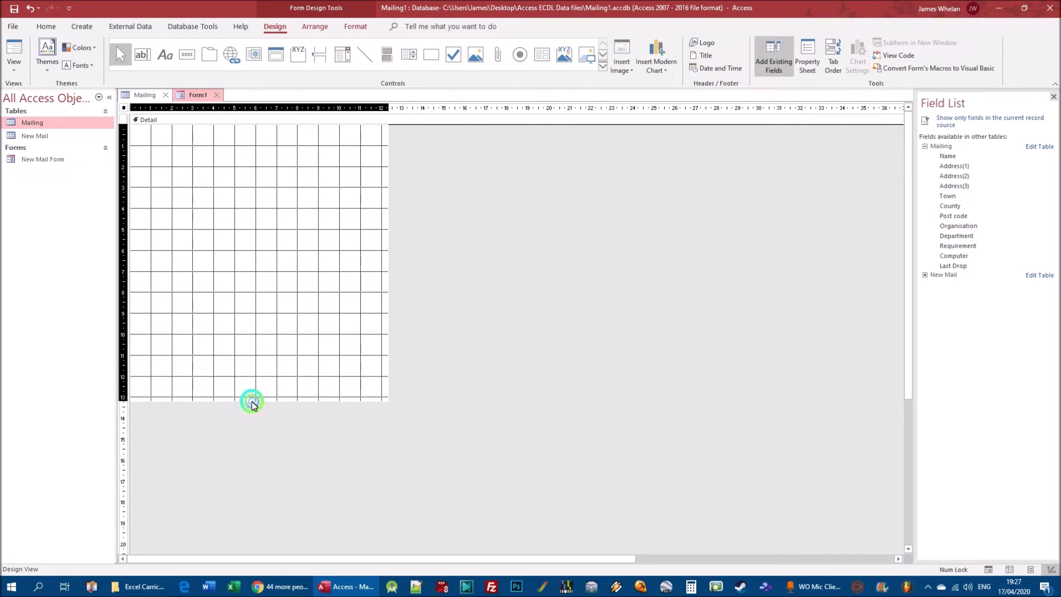
drag(252, 402, 265, 280)
click(416, 220)
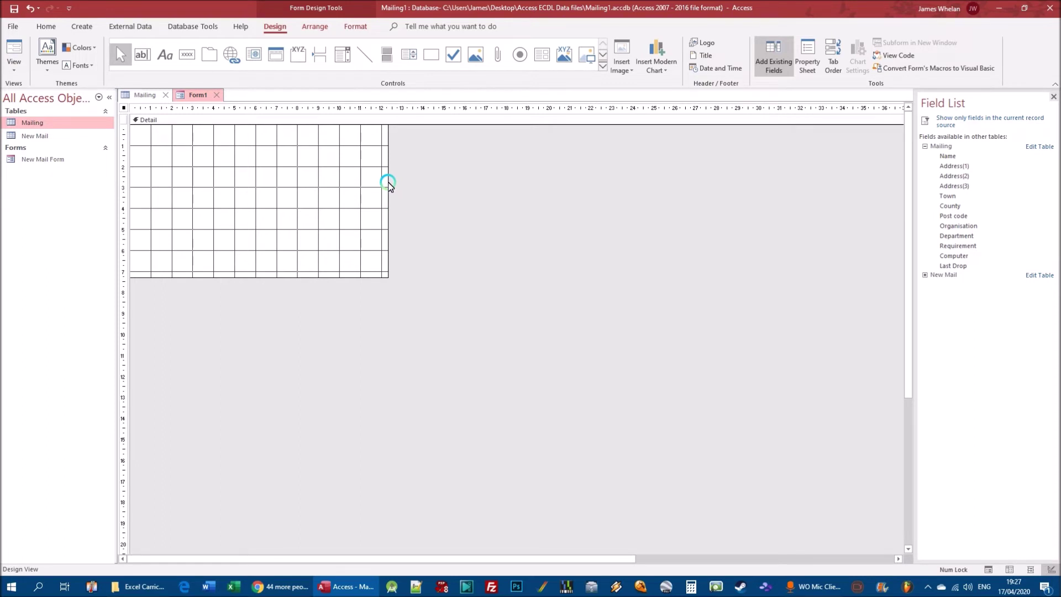
mouse_move(388, 184)
mouse_down()
mouse_move(421, 181)
mouse_move(402, 181)
mouse_up()
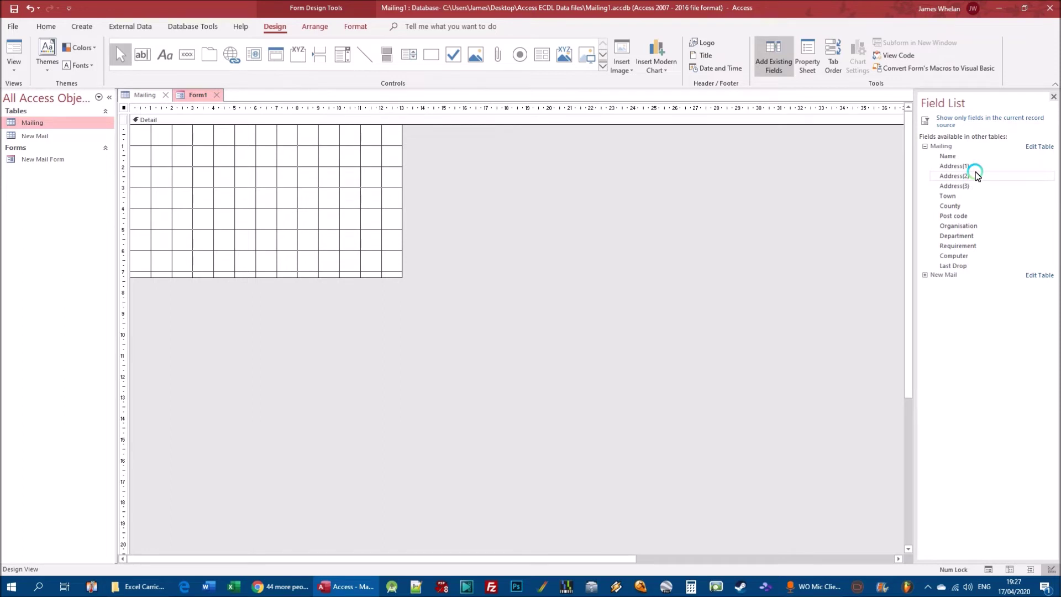
Step: Place the Mailing table's Name field near the top of the Detail section, at about 3.5 on the horizontal ruler
click(947, 156)
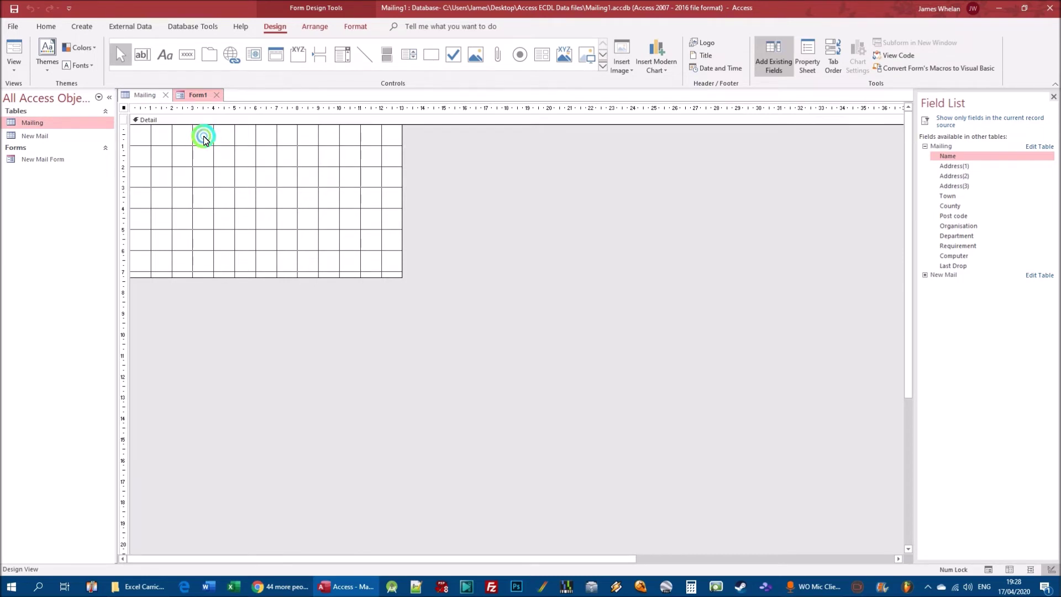
drag(204, 136, 203, 136)
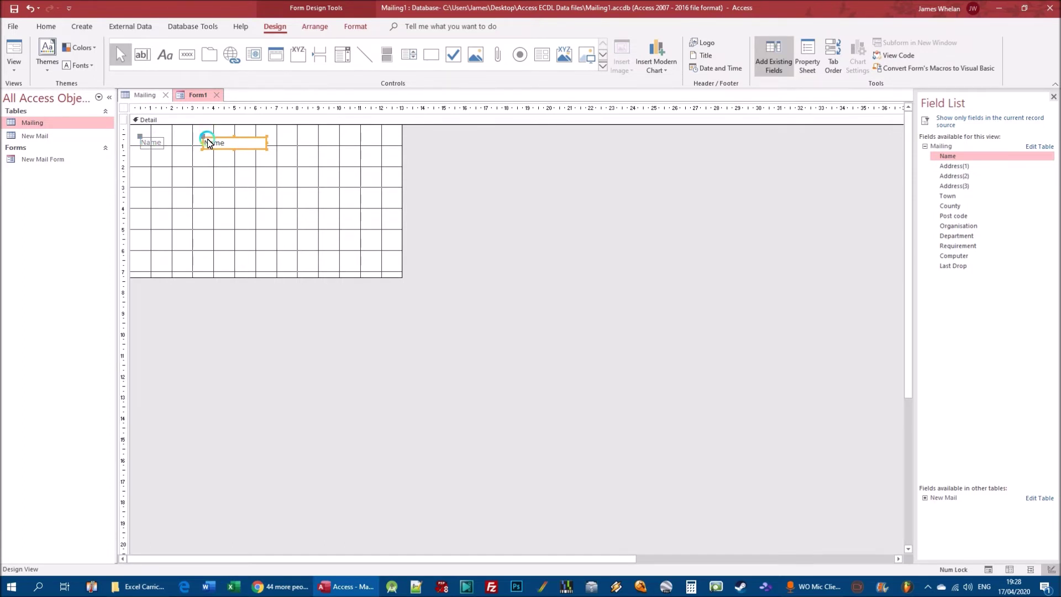
Step: Place the Department field beside Name at about 10 on the horizontal ruler and the Address(1) through Post code fields below them
click(958, 237)
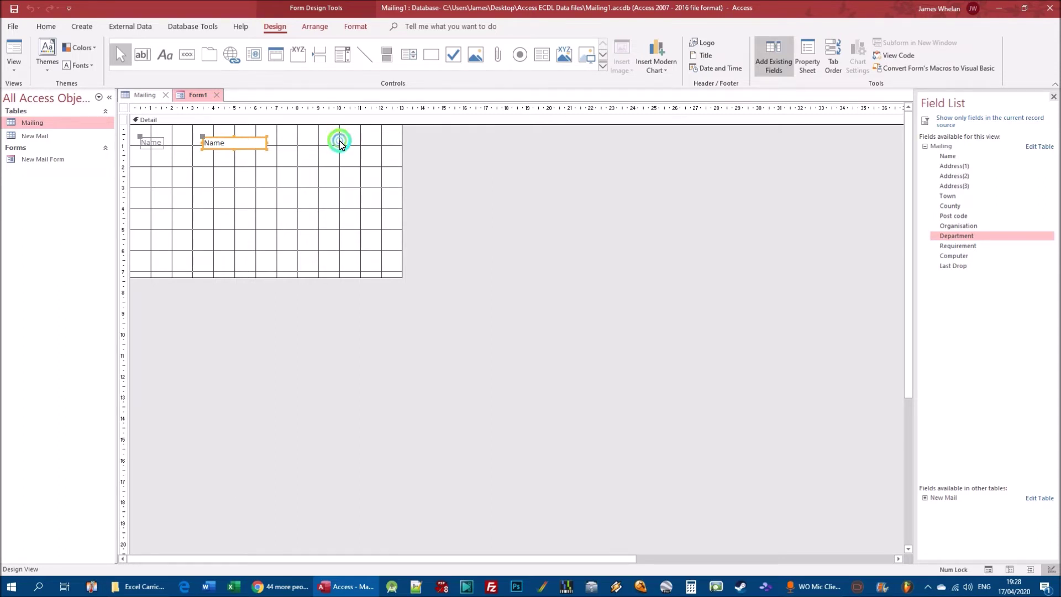
drag(339, 141, 339, 141)
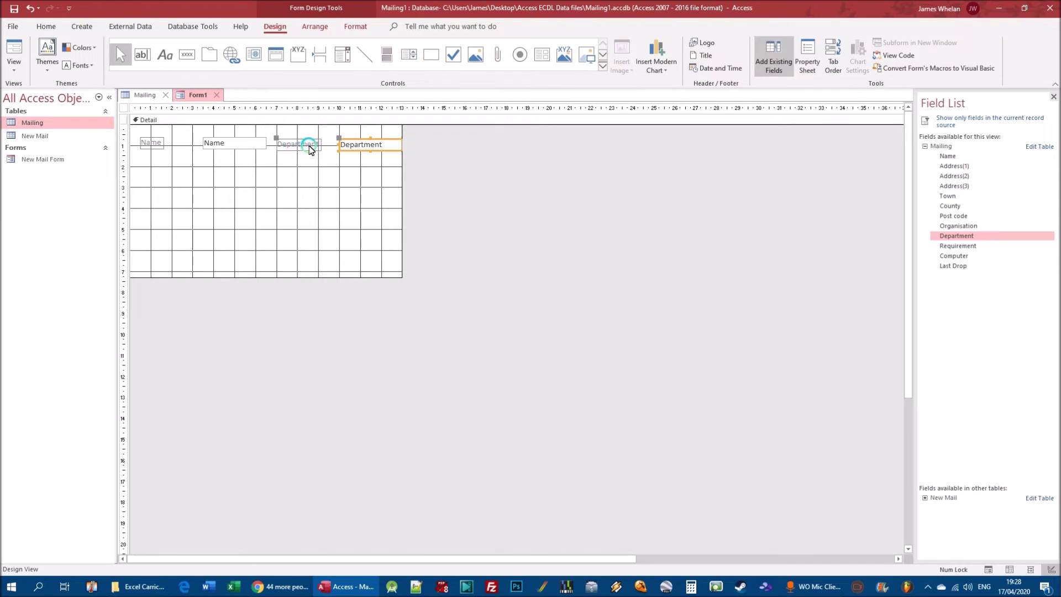
click(368, 145)
click(962, 167)
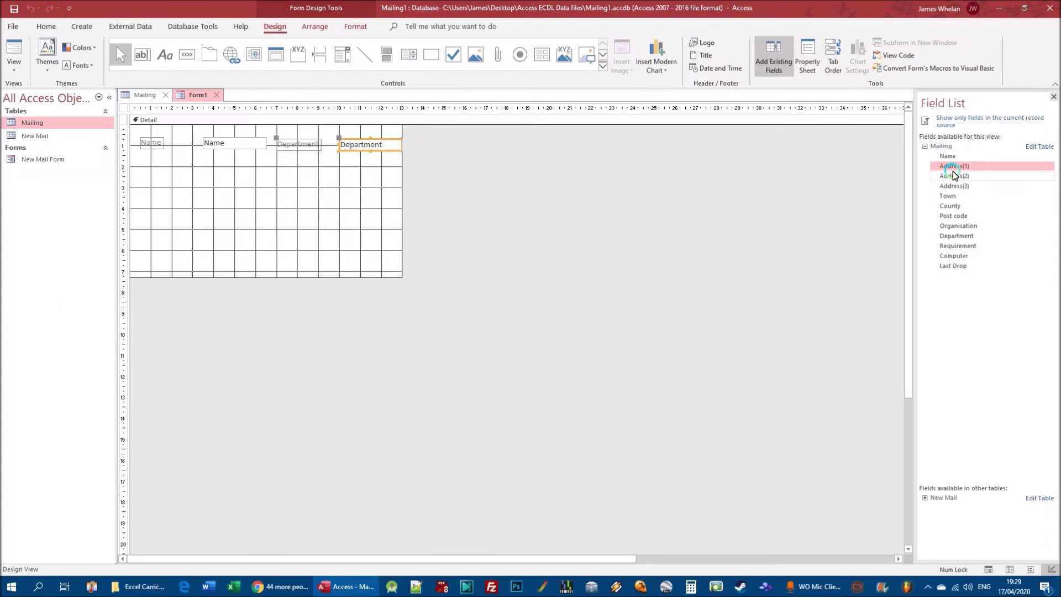
shift+click(946, 217)
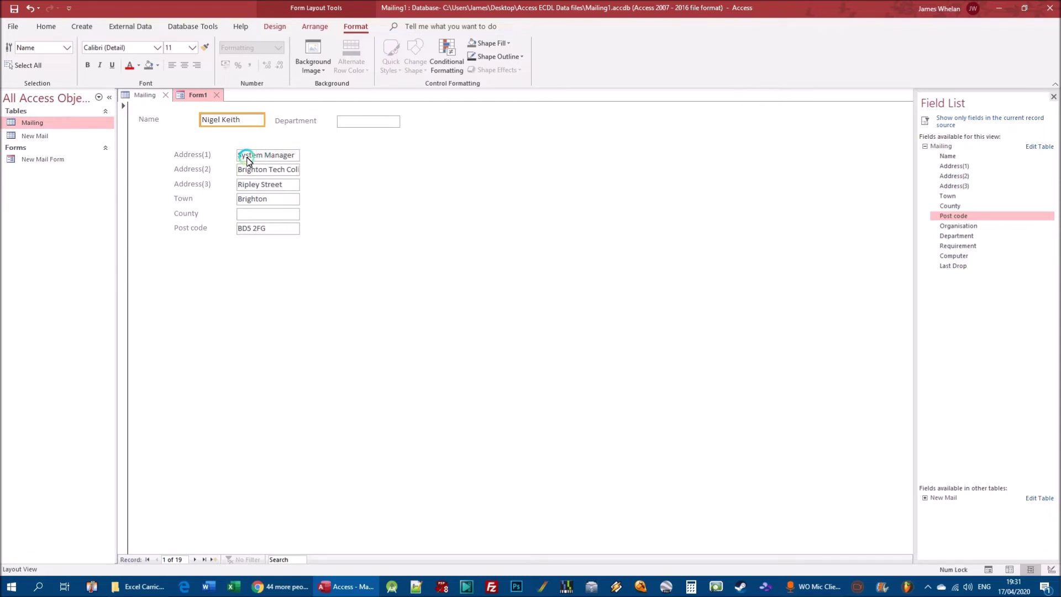
Step: In the form's layout, widen the Address(1) text box to nearly twice its width
click(276, 154)
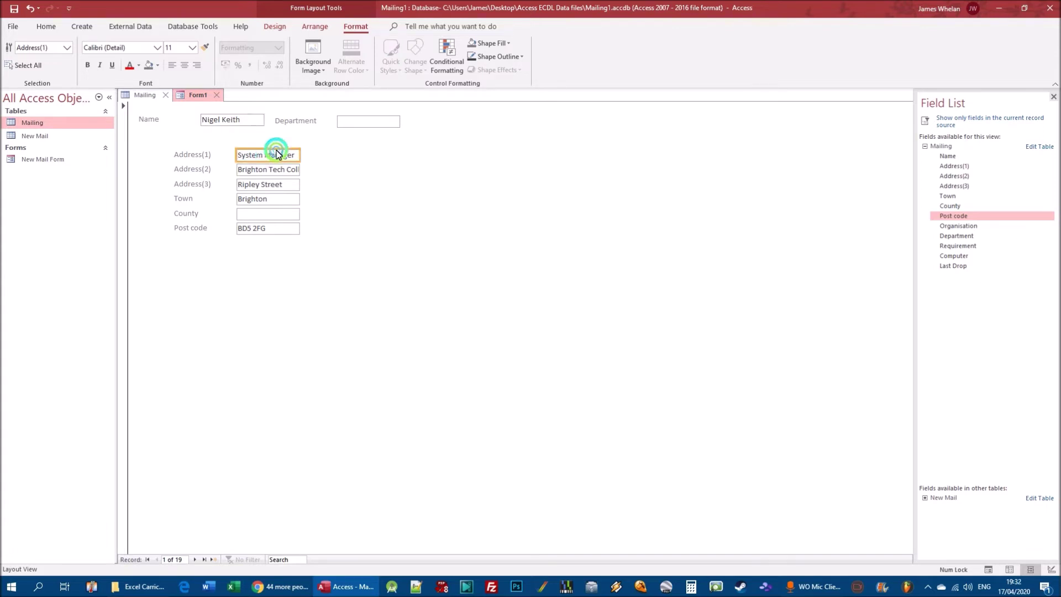
click(188, 155)
click(273, 154)
click(203, 156)
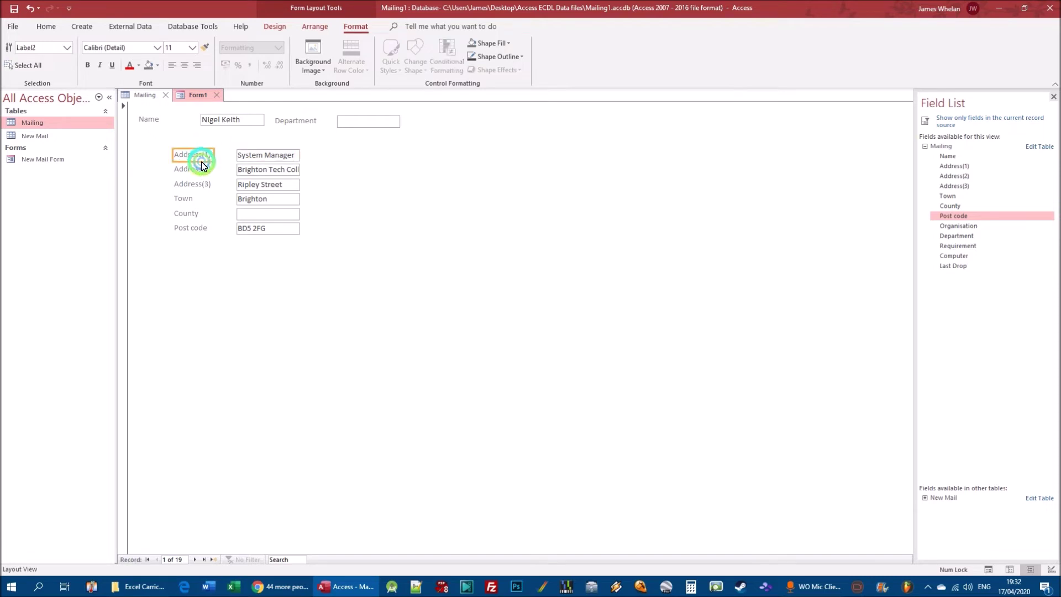
click(272, 155)
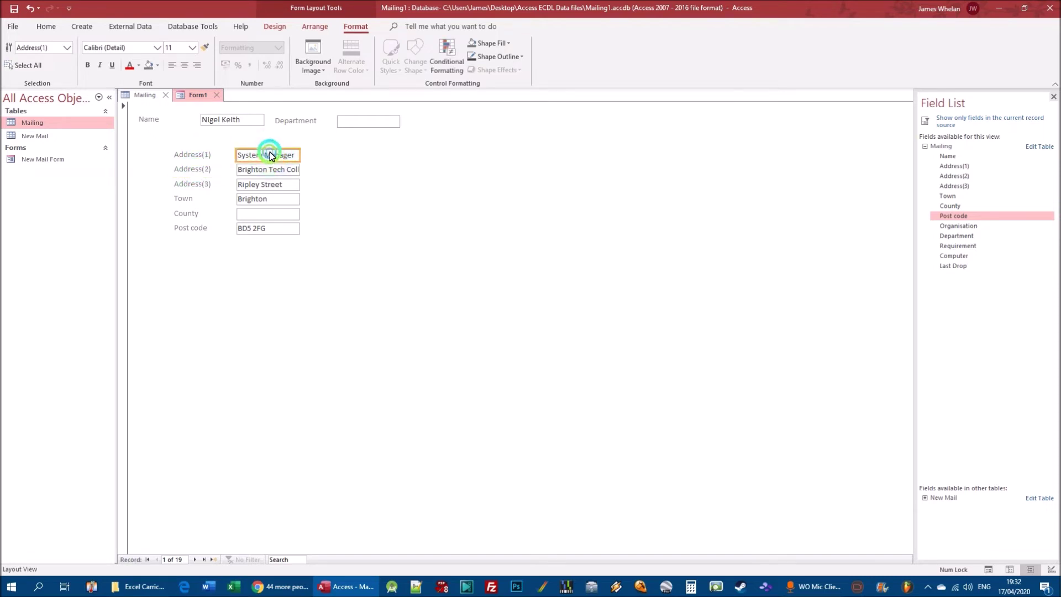
click(301, 157)
drag(301, 157, 356, 157)
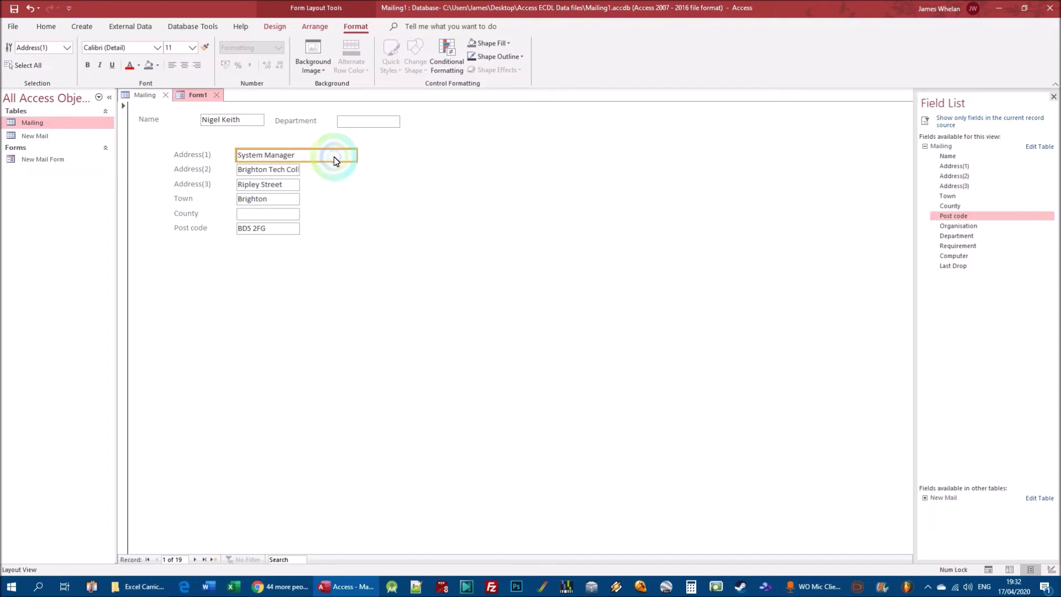
Step: Widen the Address(2), Address(3), Town, County and Post code text boxes to match the Address(1) box
click(299, 171)
drag(299, 174, 356, 181)
click(287, 184)
click(291, 199)
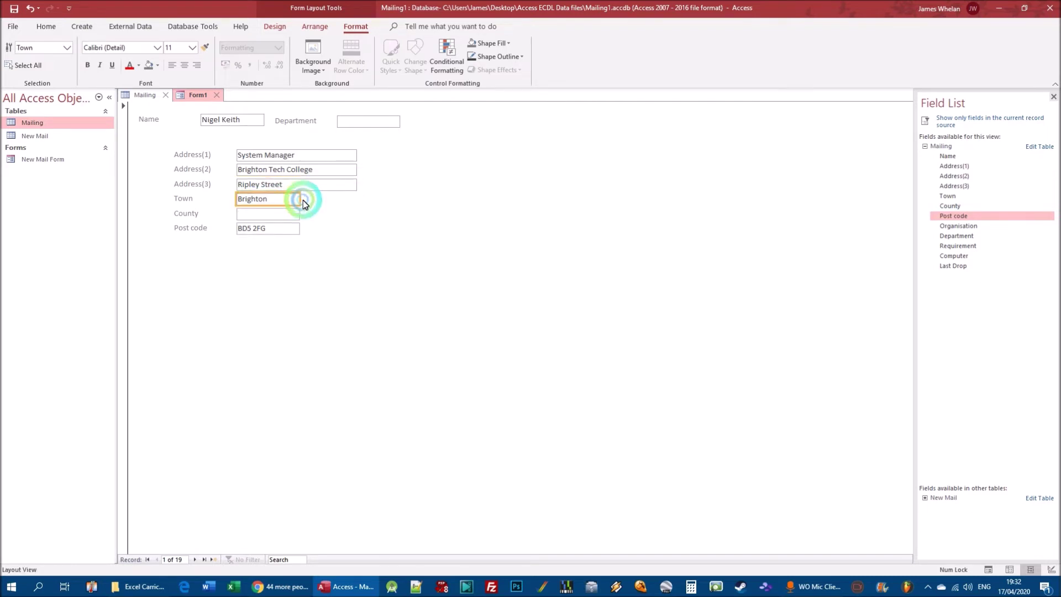
drag(300, 201, 356, 228)
click(297, 214)
click(292, 228)
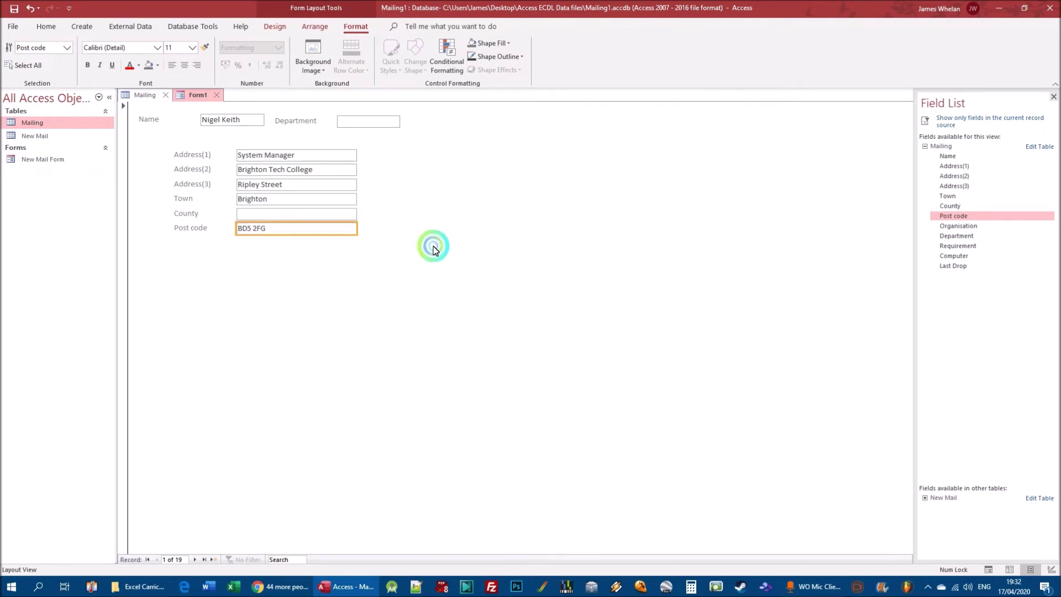
click(441, 214)
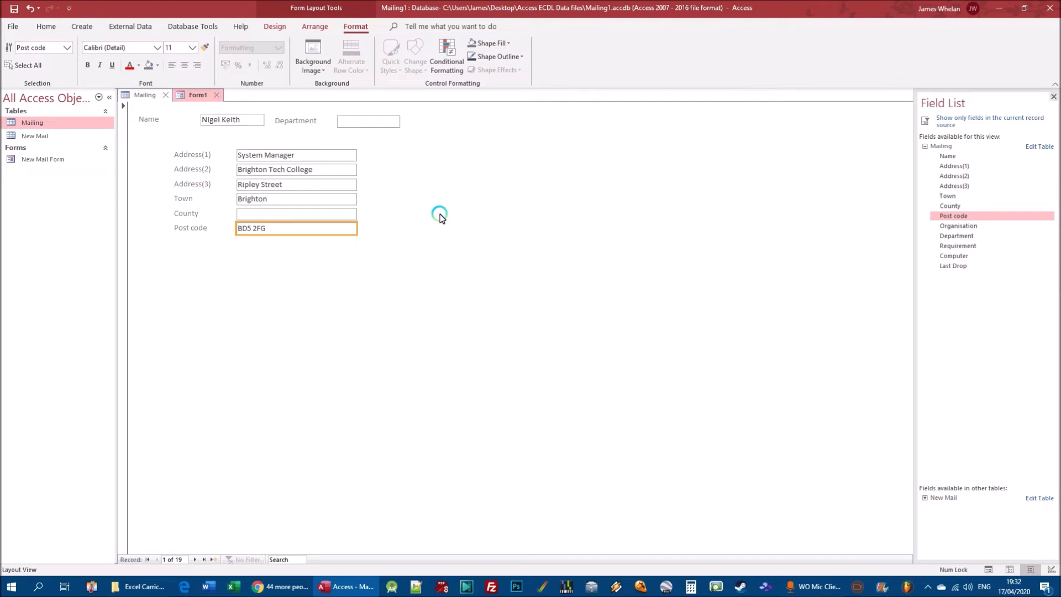
click(436, 237)
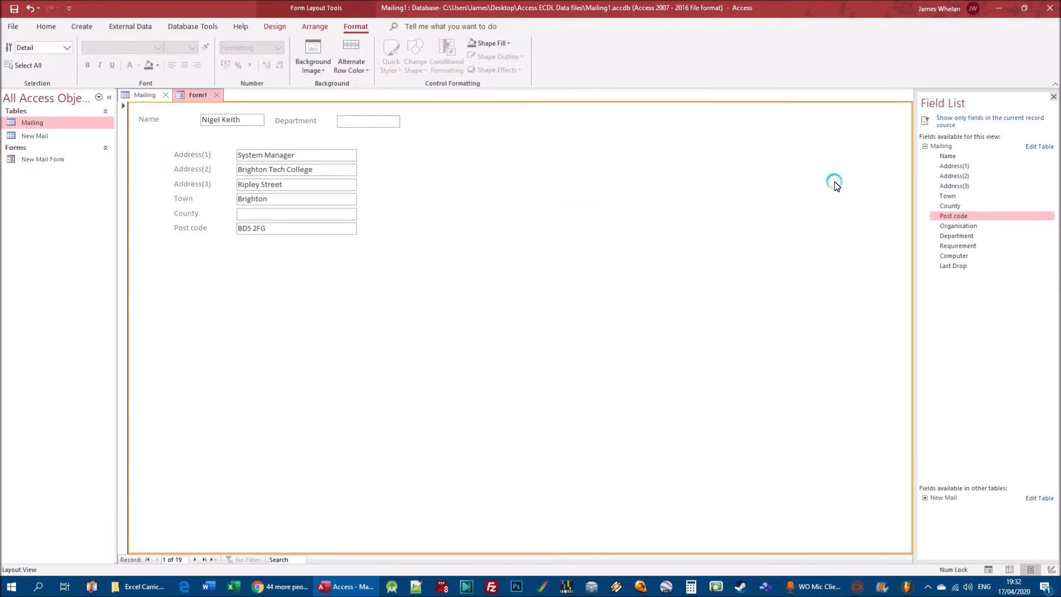
Step: Add a second Department field, move it below Post code, and delete it again
drag(967, 238, 243, 107)
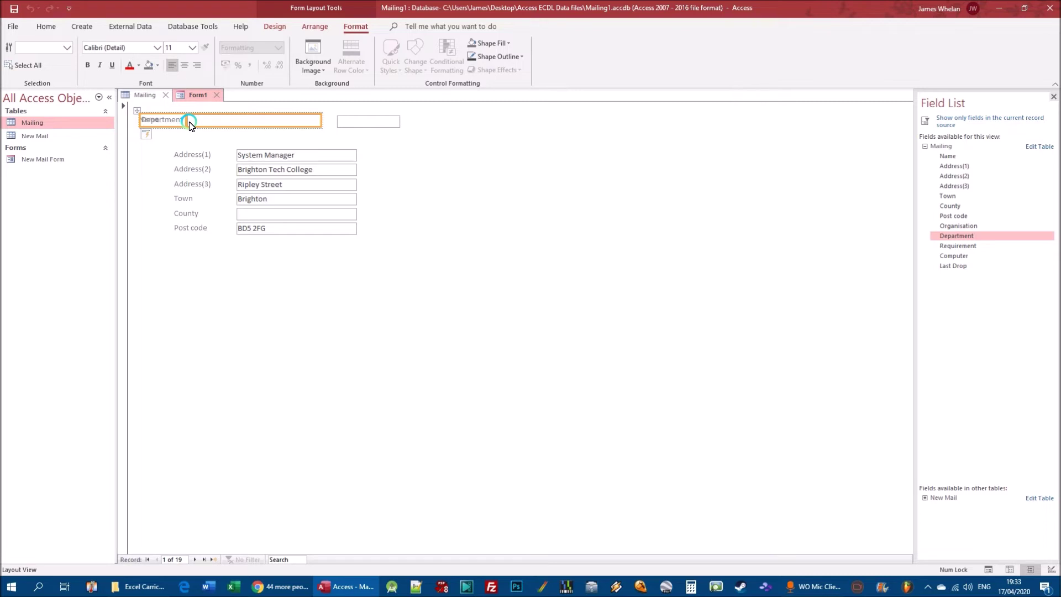
drag(190, 125, 238, 246)
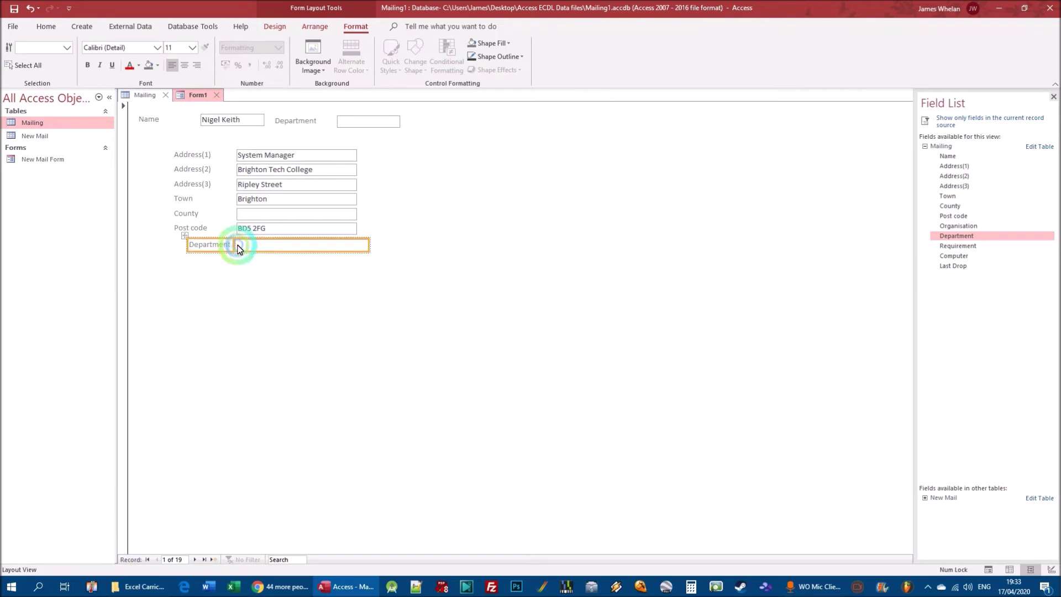
click(293, 282)
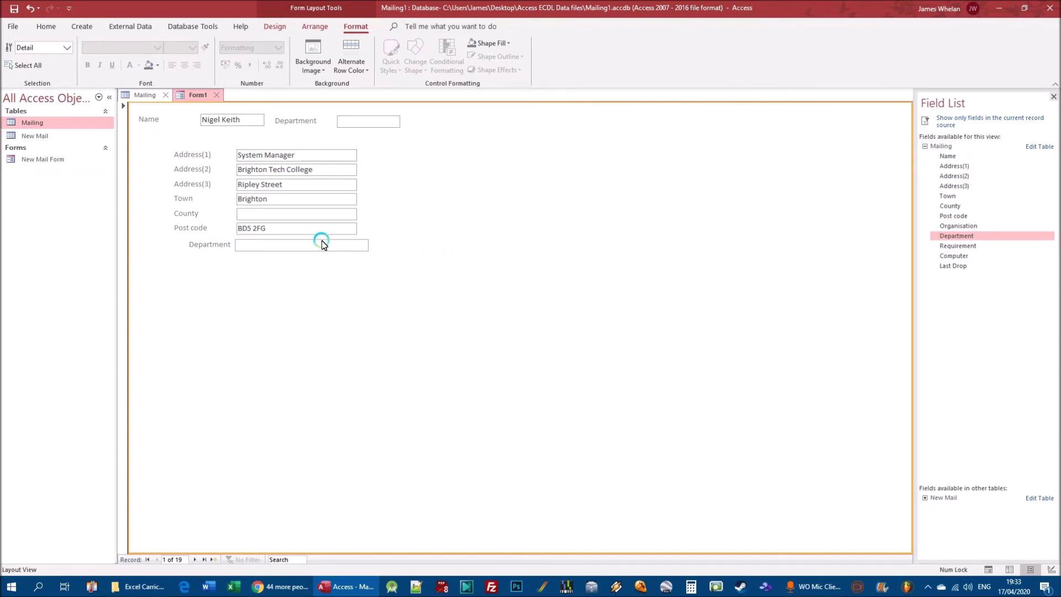
click(323, 242)
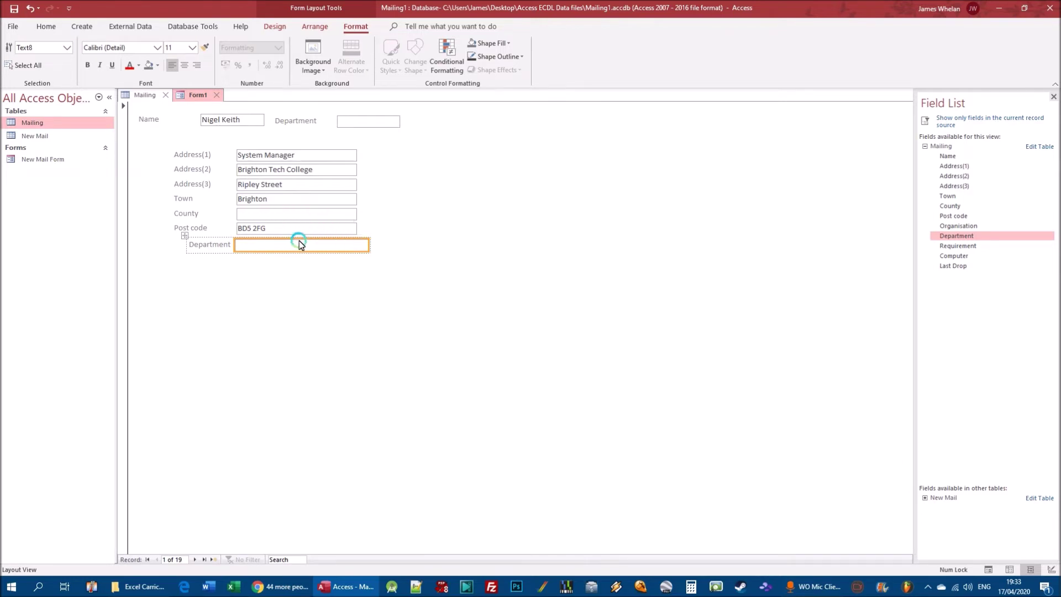
key(Delete)
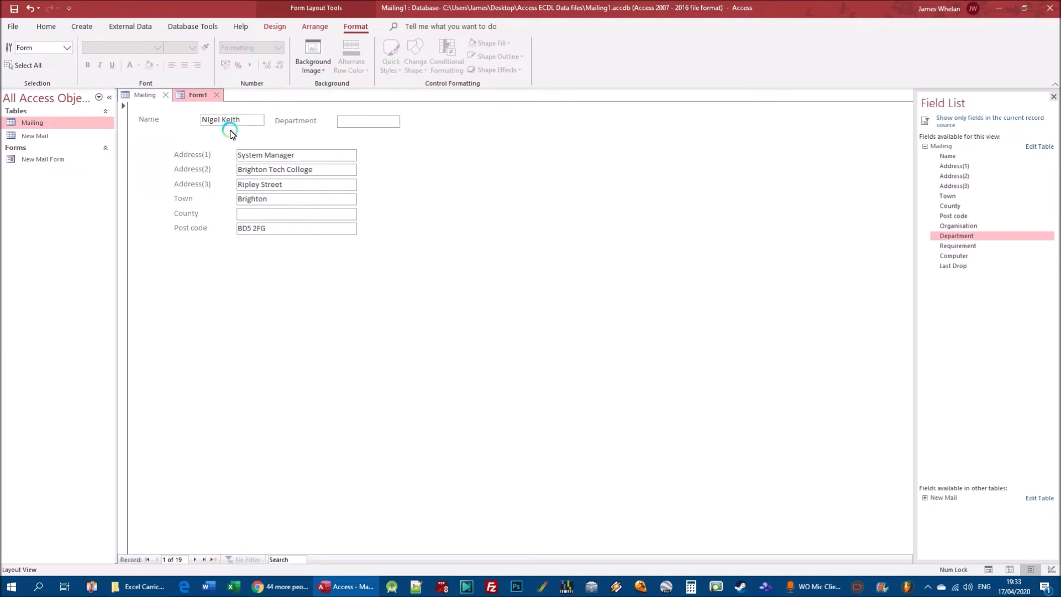
Step: Move the Name label beside its text box, in line with the address labels' left edge
click(152, 120)
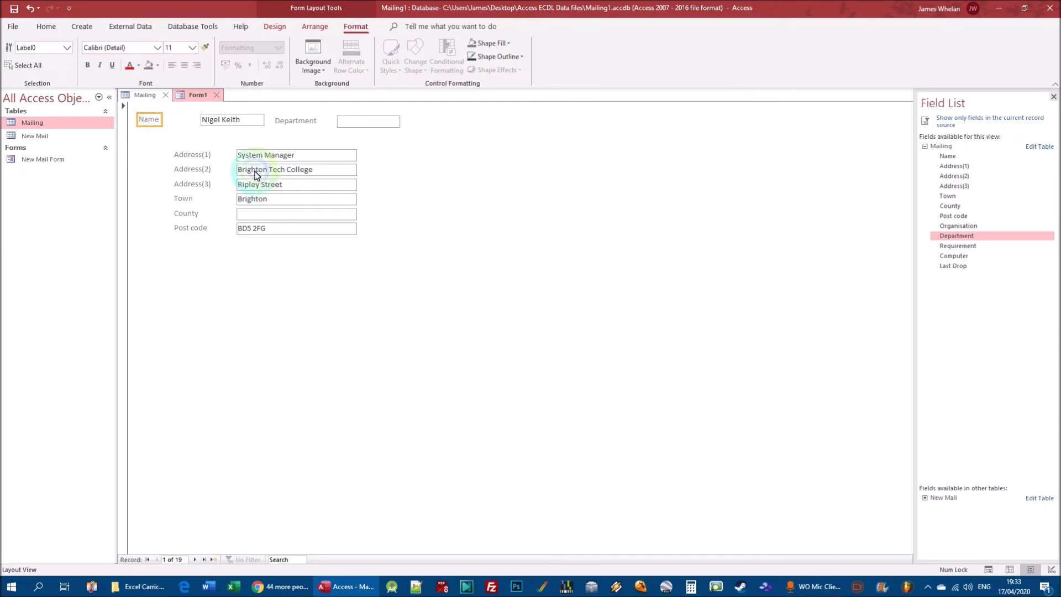
click(154, 122)
drag(159, 121, 189, 122)
click(190, 121)
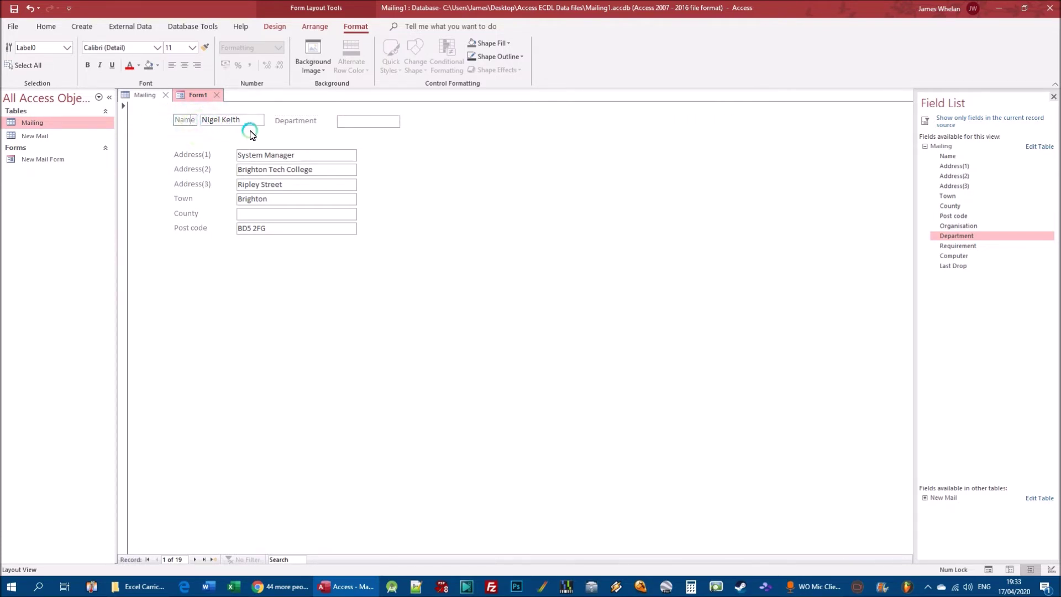
click(225, 141)
click(183, 121)
drag(184, 121, 188, 119)
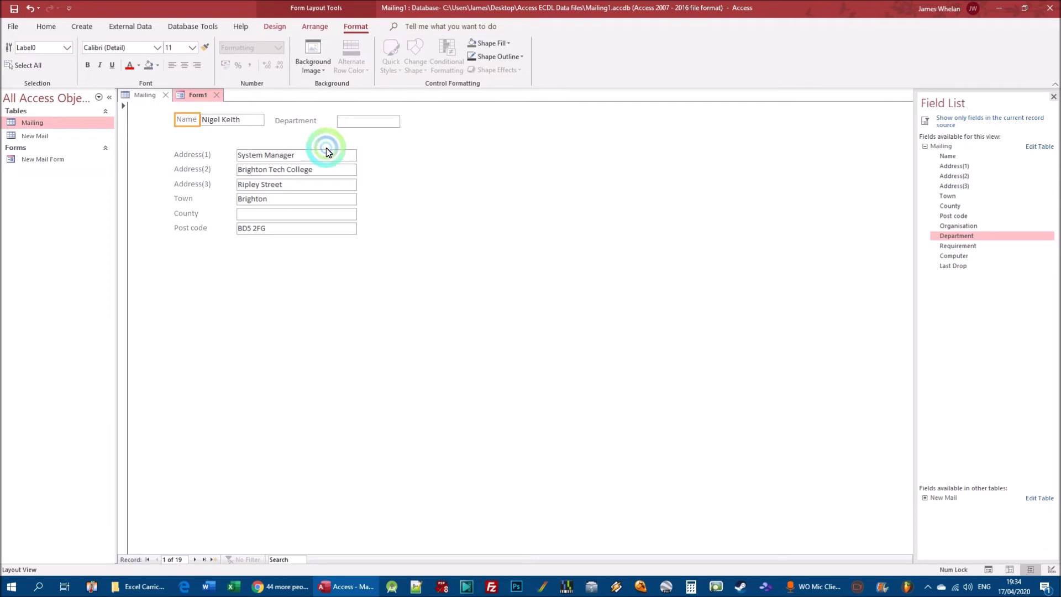
click(221, 134)
click(185, 119)
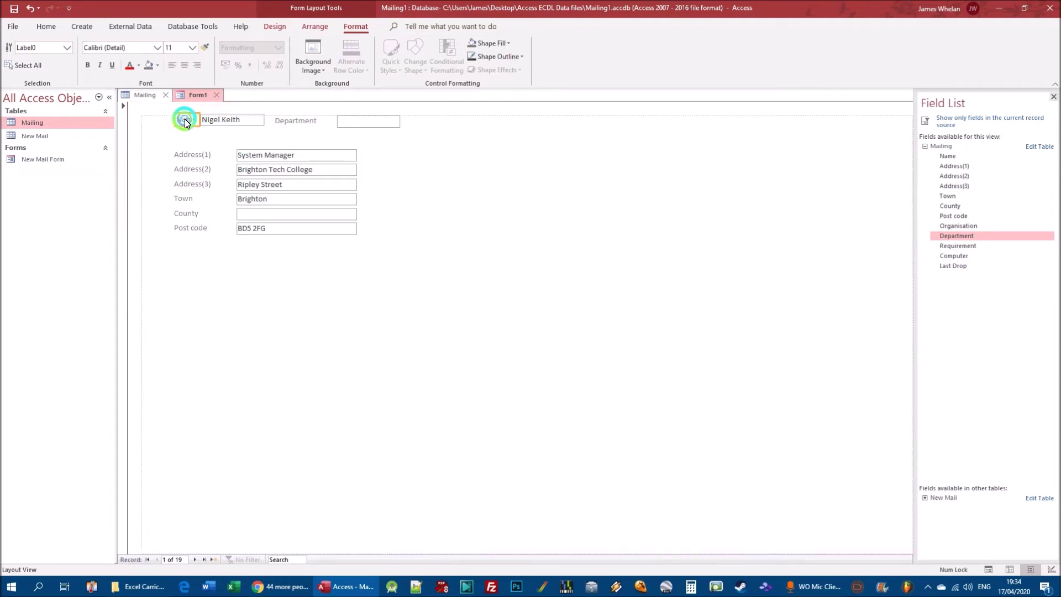
click(430, 173)
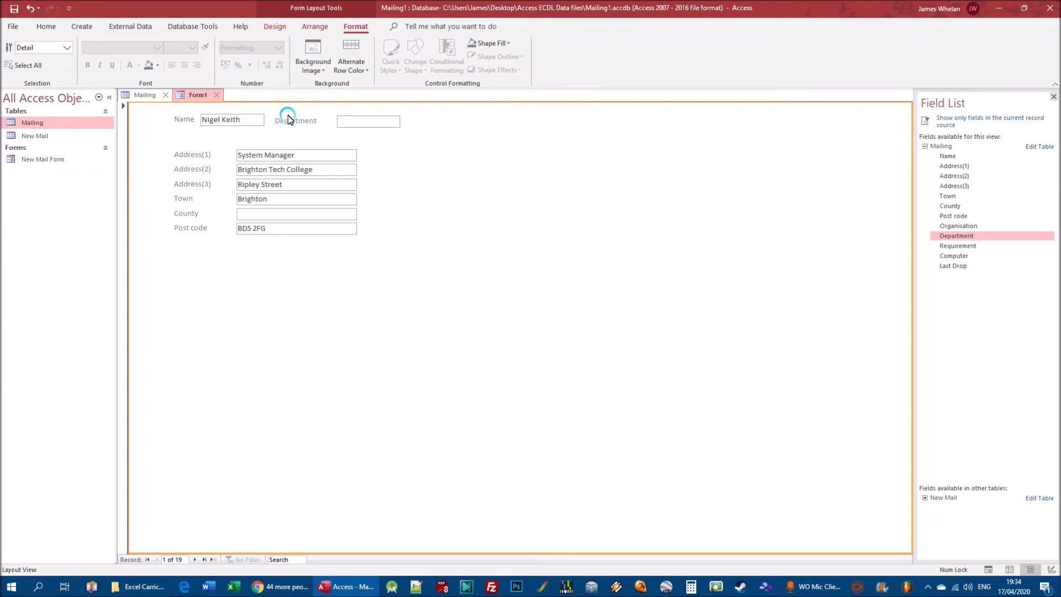
click(216, 94)
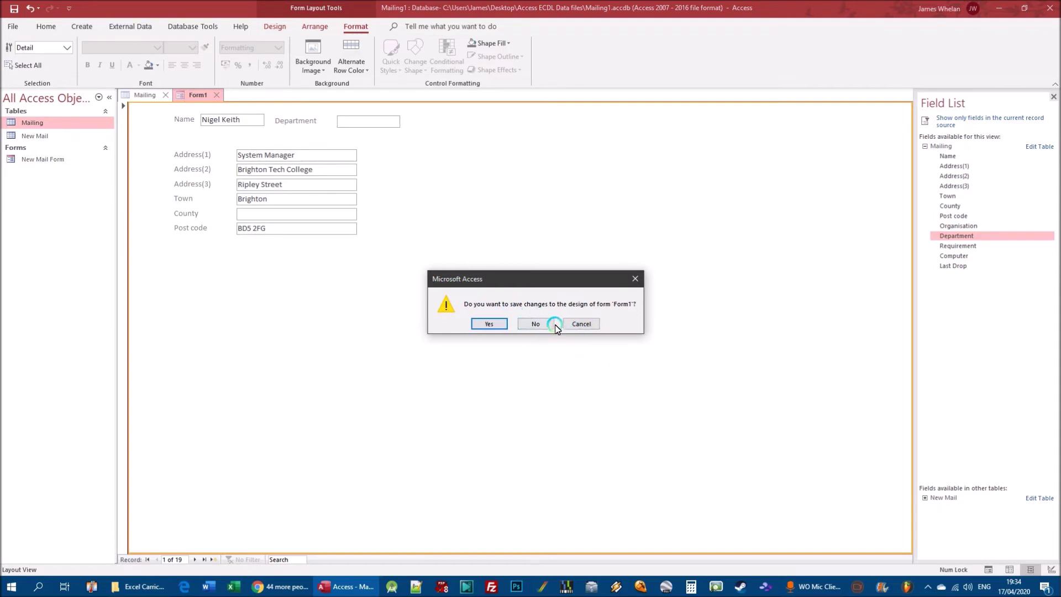
click(583, 325)
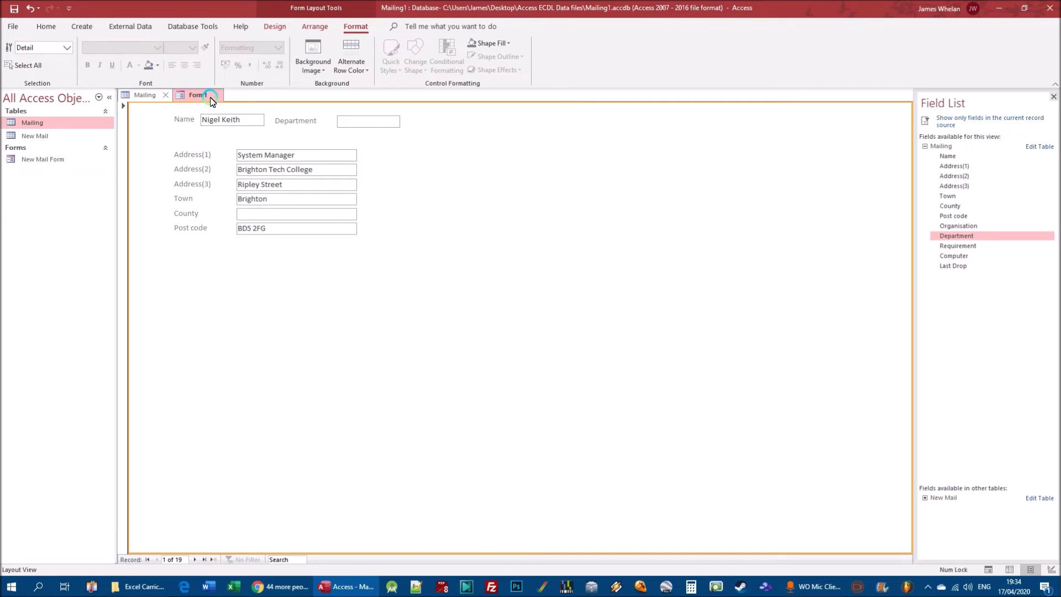
click(12, 9)
right_click(199, 96)
click(227, 105)
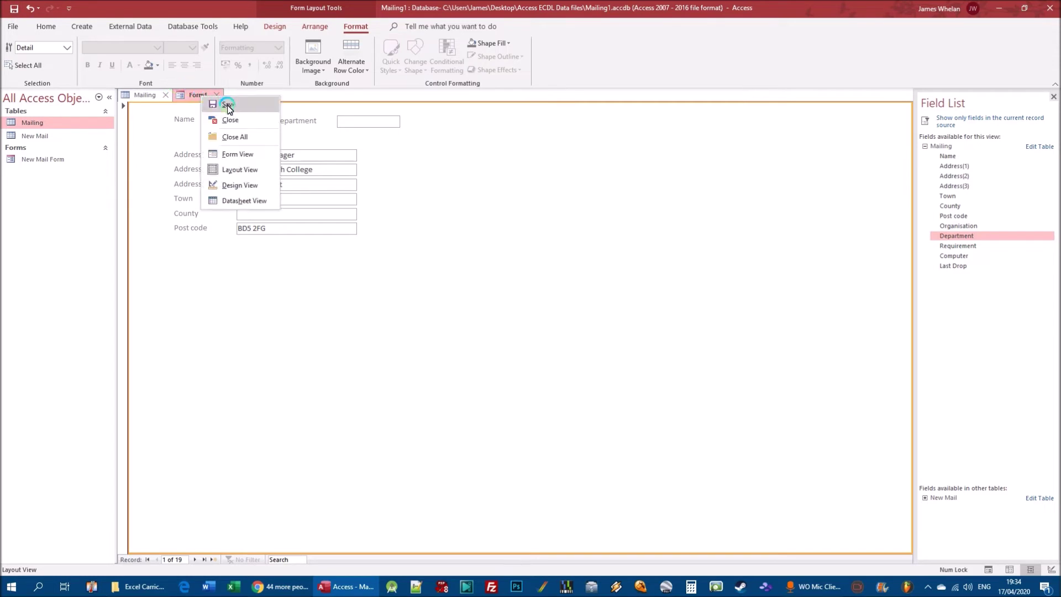
click(14, 28)
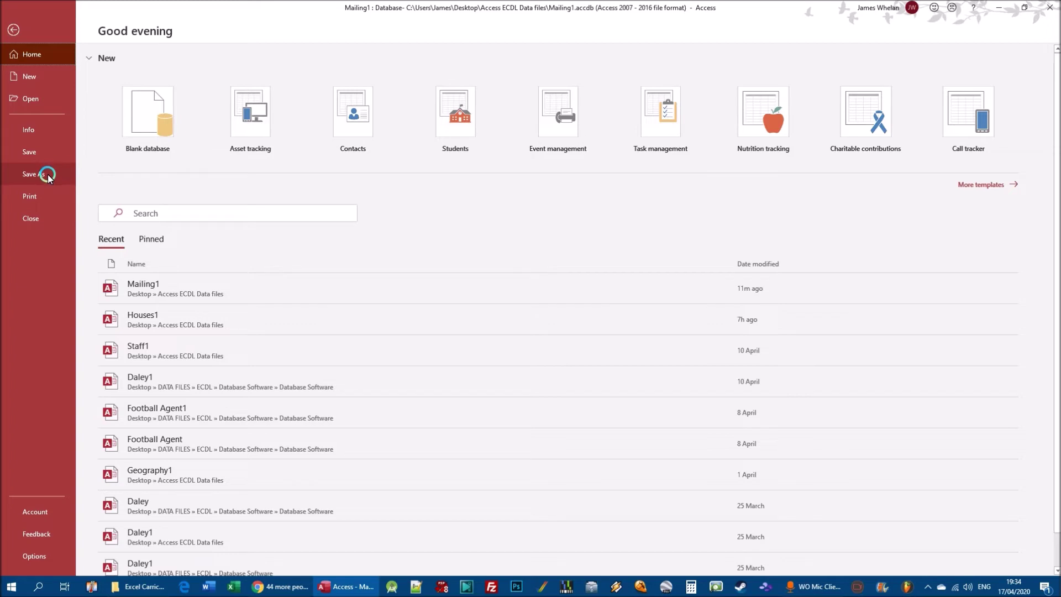
click(11, 29)
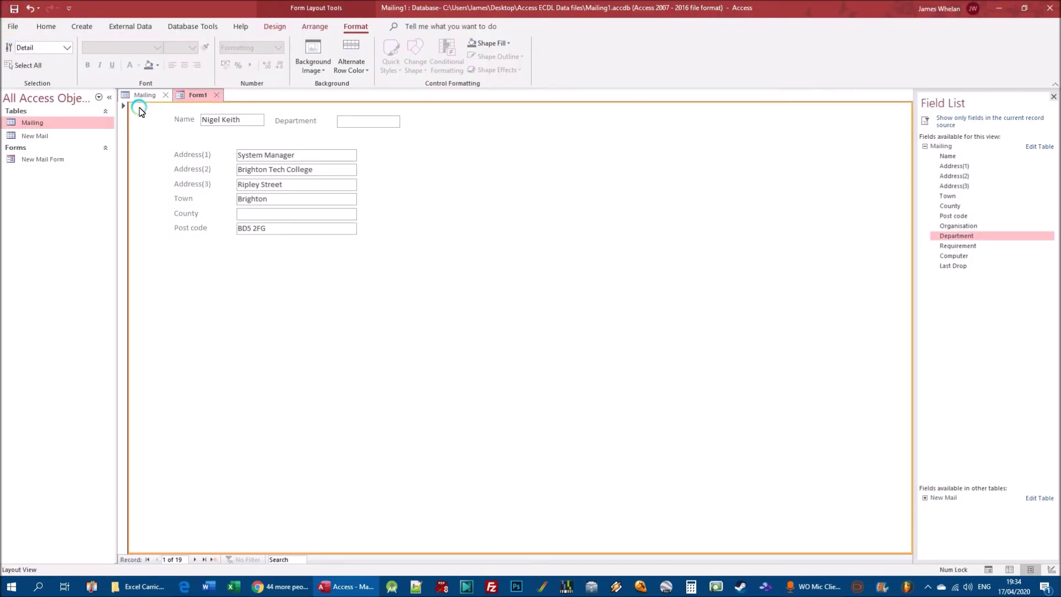
Step: Save the form under the name Addresses
click(15, 9)
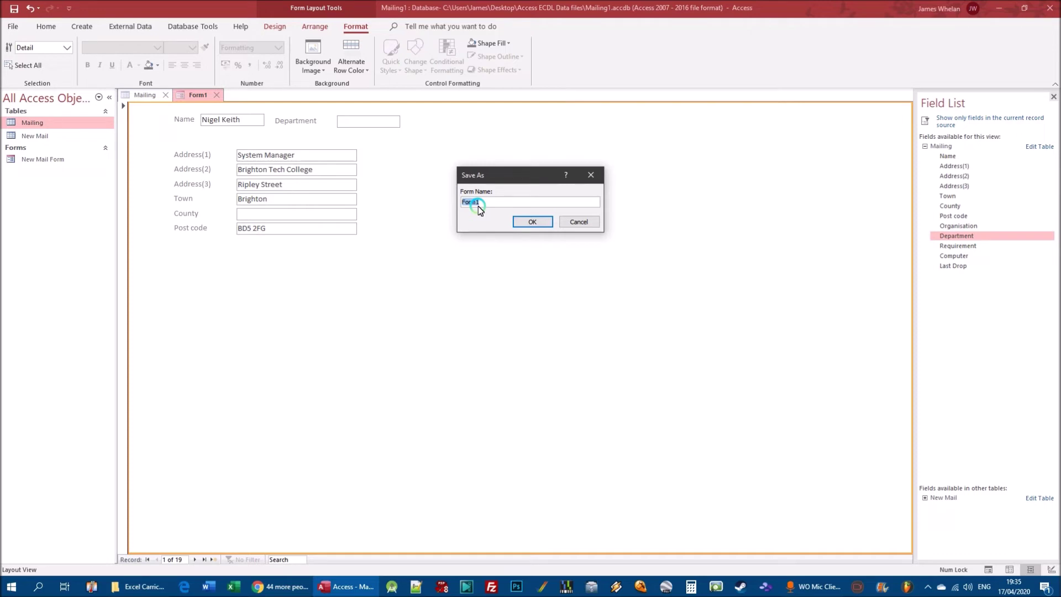
text(Addresses)
click(532, 222)
click(599, 243)
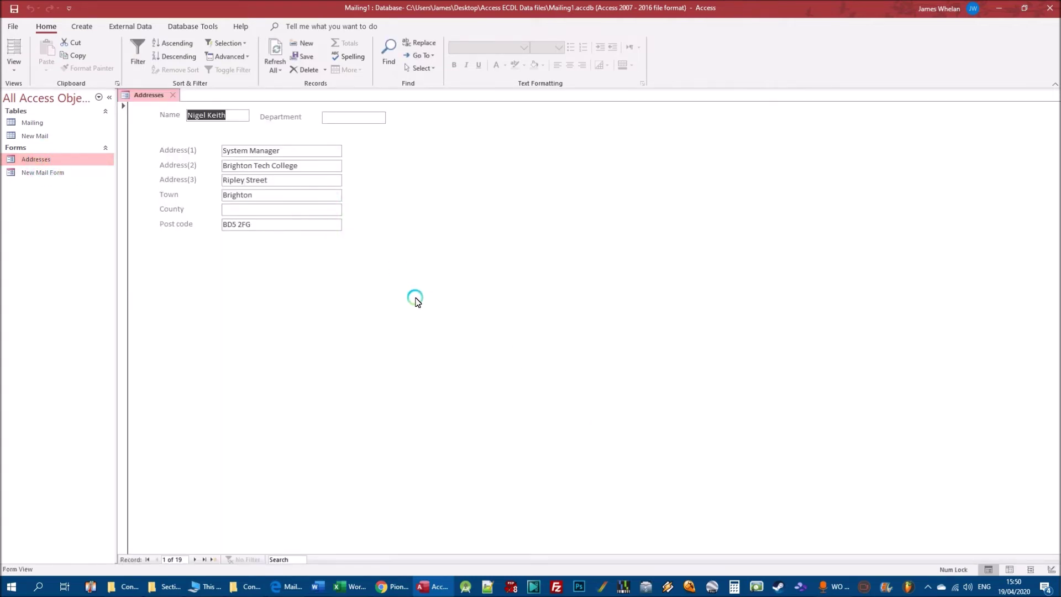
Step: Browse three records forward in the Addresses form and return to the first record
click(196, 560)
click(195, 560)
click(196, 560)
click(155, 560)
click(156, 561)
click(156, 560)
Step: Switch the Addresses form to Design view and practise selecting and deselecting all of its controls
right_click(154, 100)
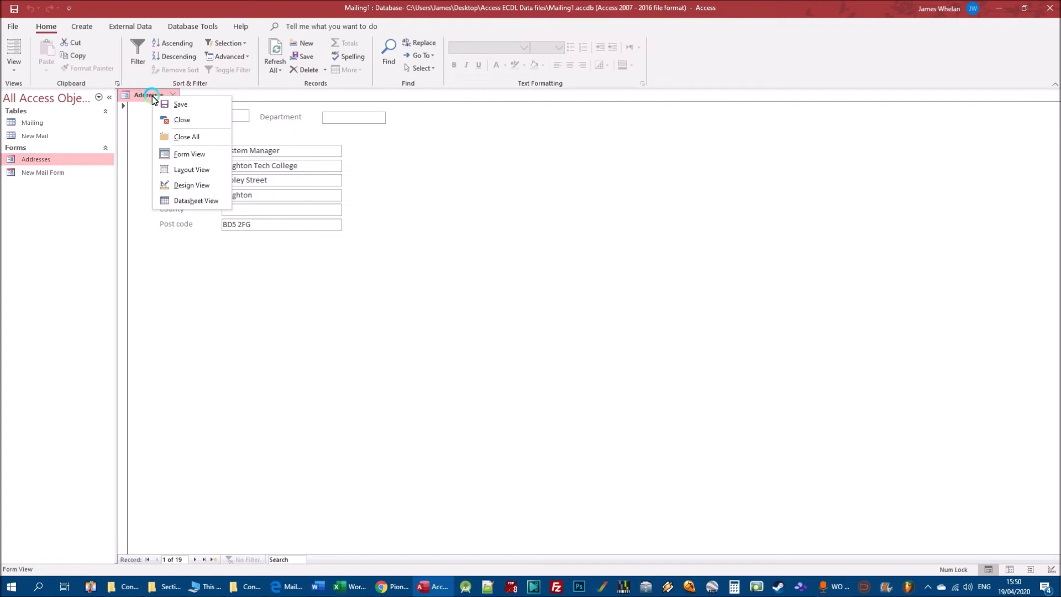
click(203, 185)
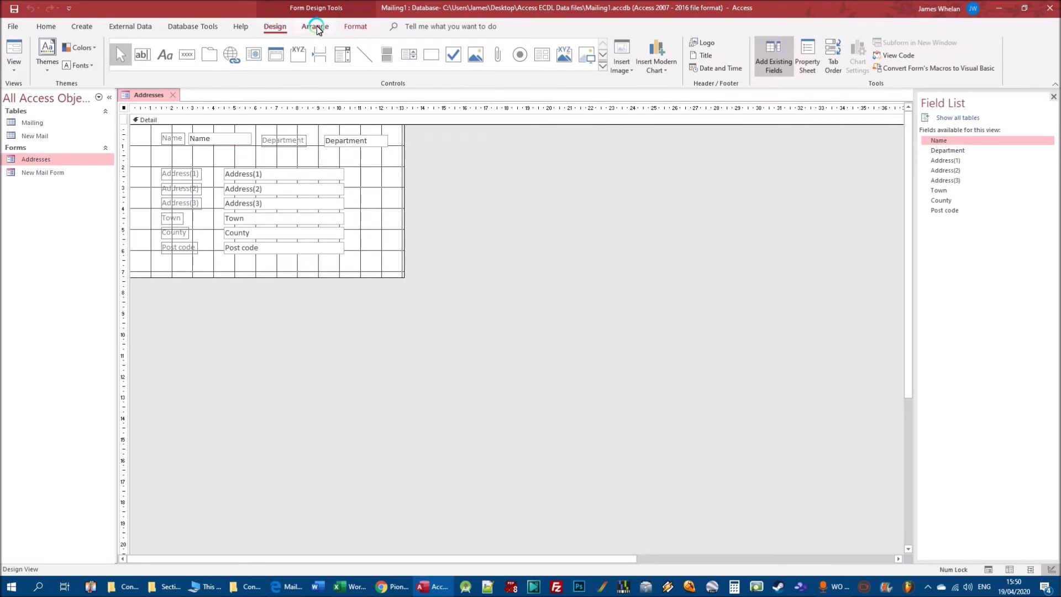
click(355, 26)
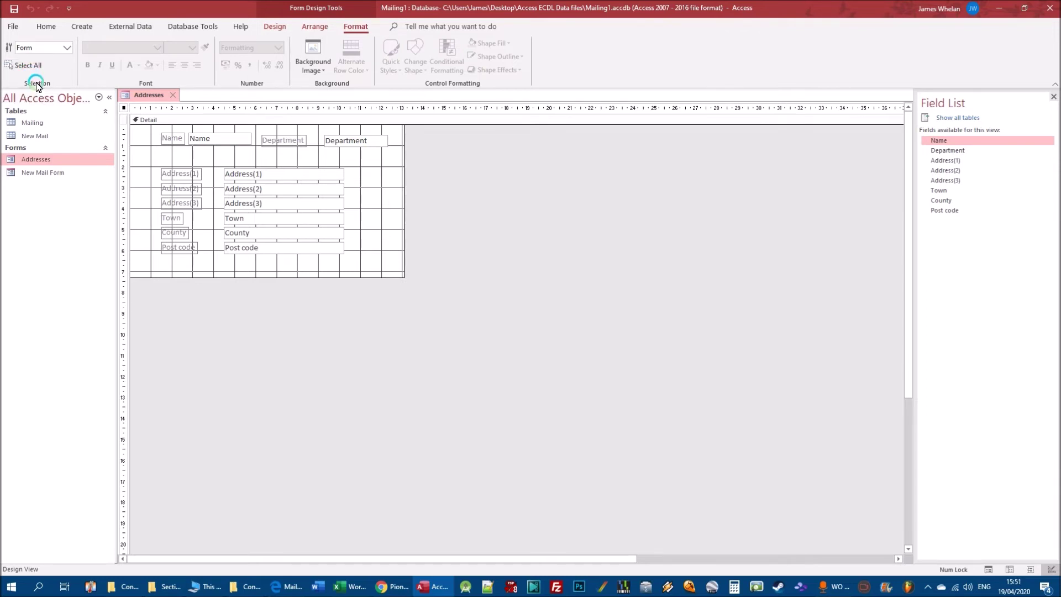
click(31, 66)
click(31, 68)
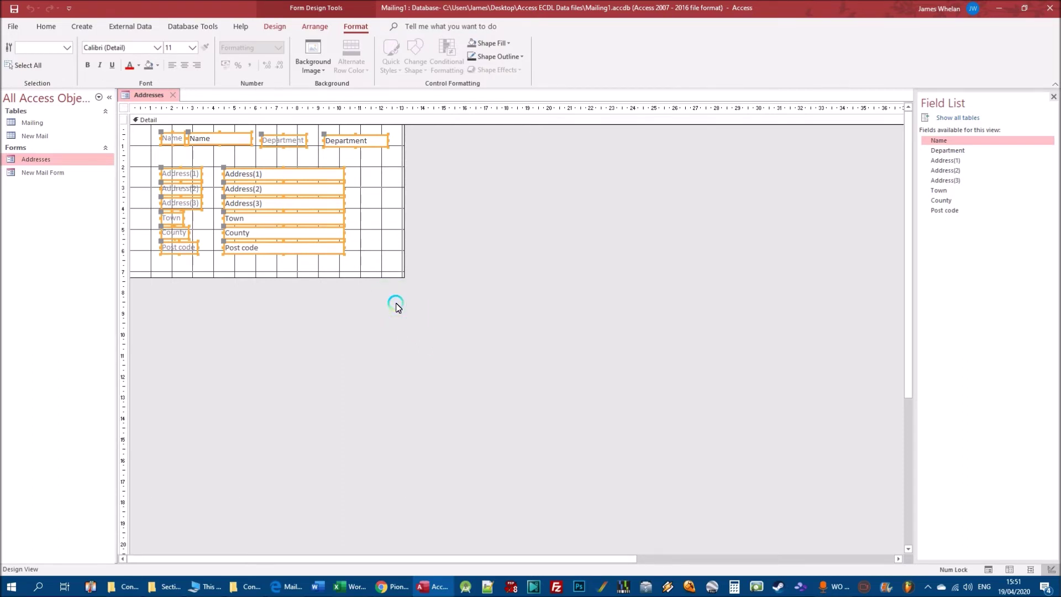
click(366, 187)
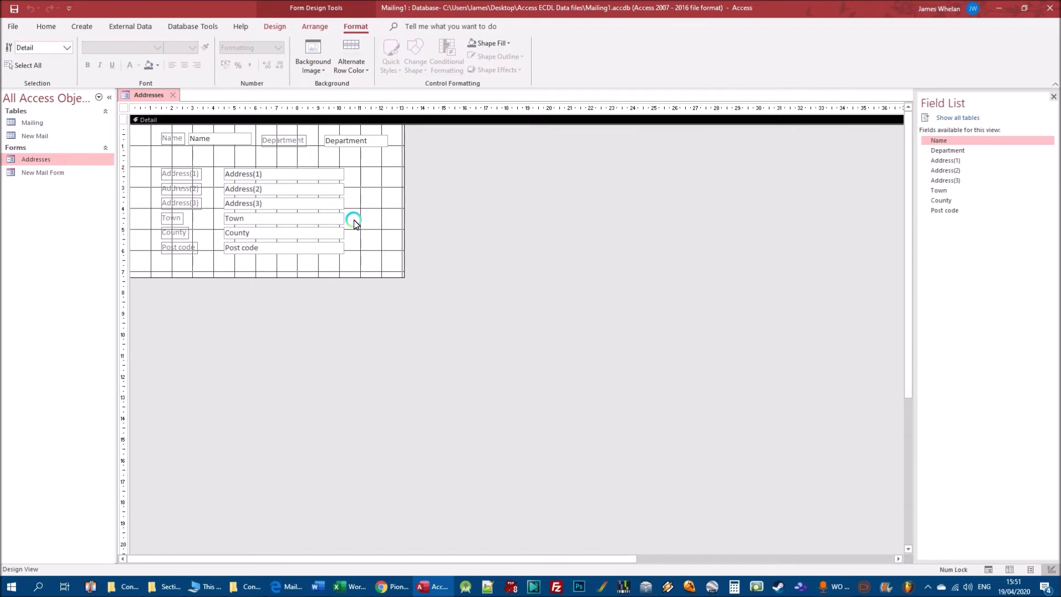
key(ctrl+a)
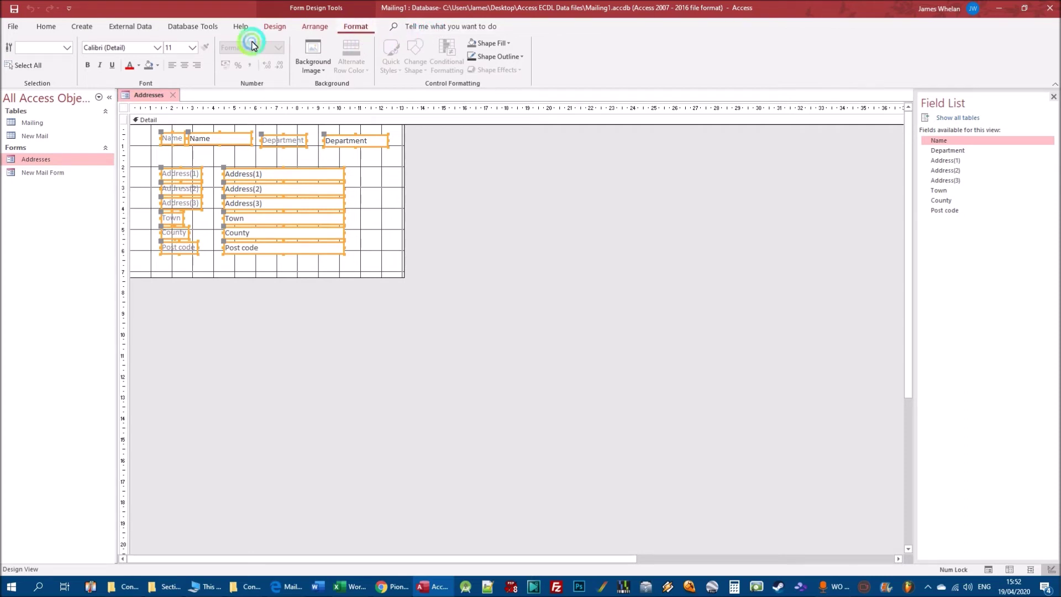
click(374, 199)
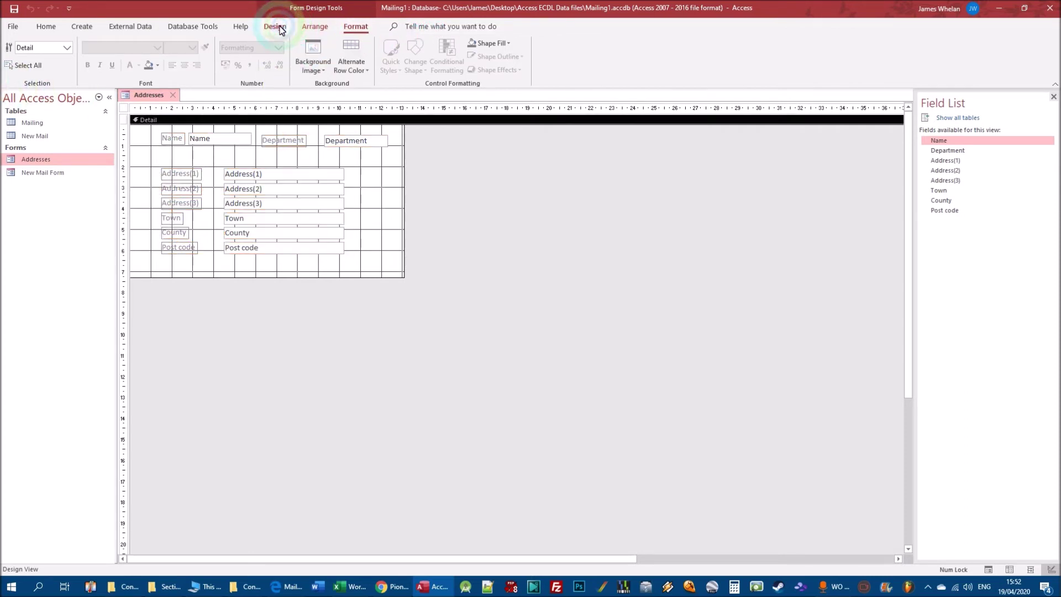
Step: Move all of the form's controls together slightly up and left, so the left-hand labels start at about 1 on the horizontal ruler
click(281, 28)
key(ctrl+a)
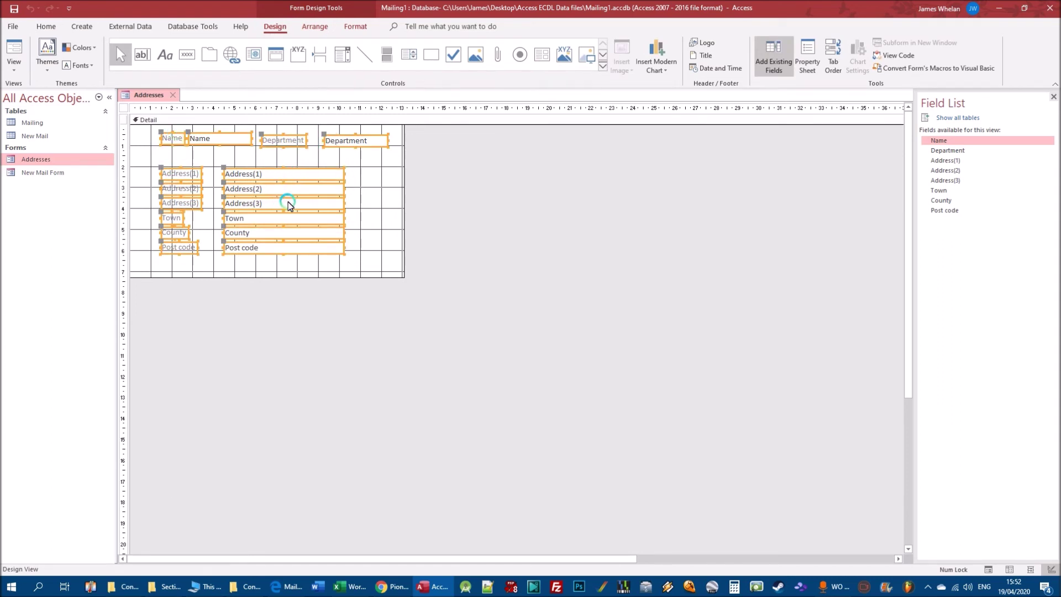
drag(288, 206, 267, 198)
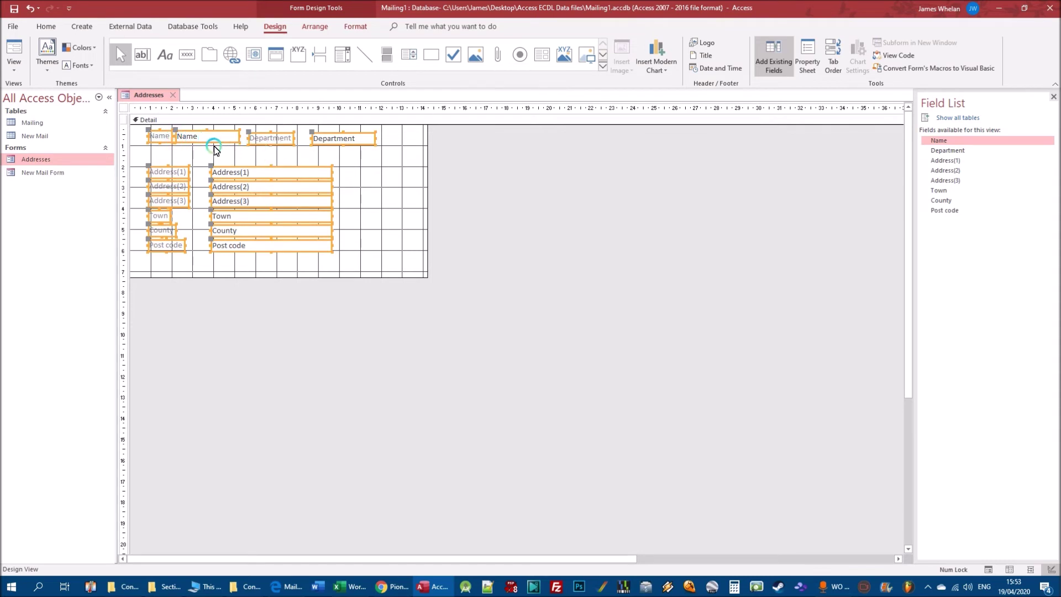
Step: Move all the controls in the Detail section together about 0.2 cm to the right and 0.3 cm down
mouse_move(235, 187)
mouse_down()
mouse_move(250, 176)
mouse_move(254, 187)
mouse_move(225, 180)
mouse_move(244, 189)
mouse_move(237, 178)
mouse_move(239, 196)
mouse_move(237, 177)
mouse_move(247, 184)
mouse_up()
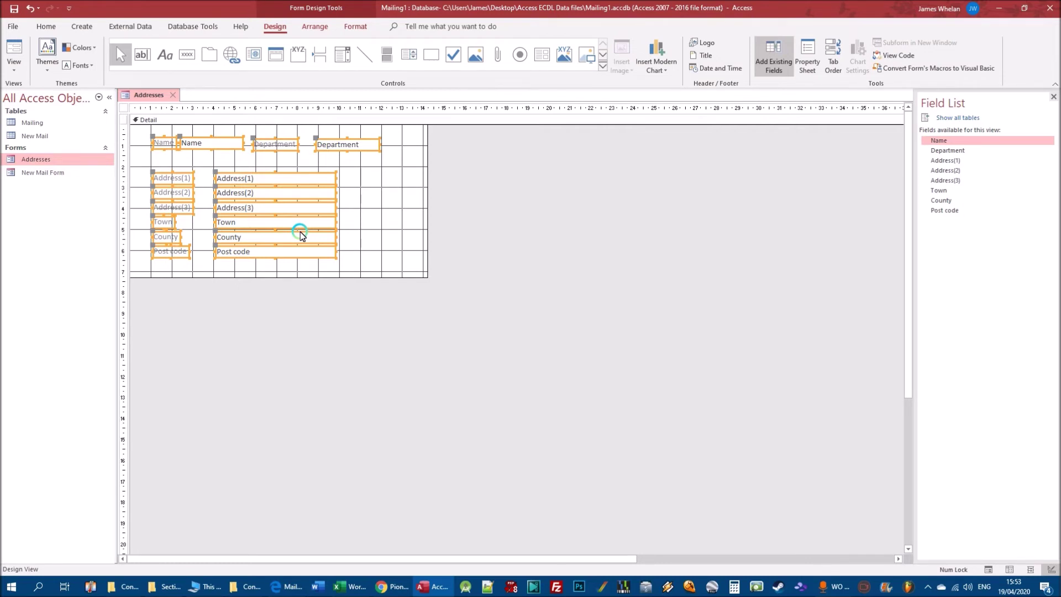
click(376, 198)
key(ctrl+a)
click(354, 26)
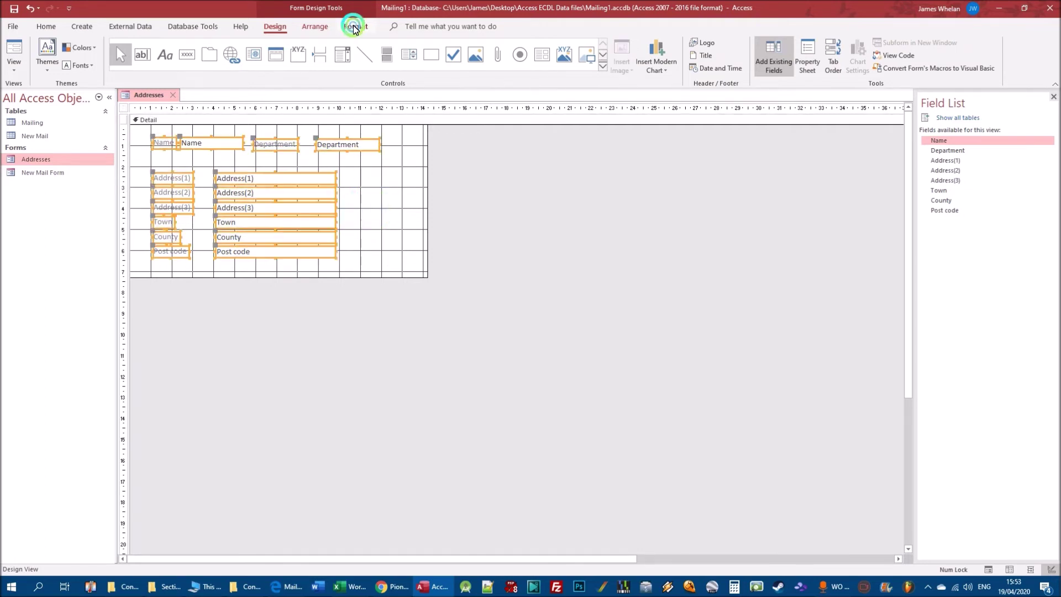
click(27, 65)
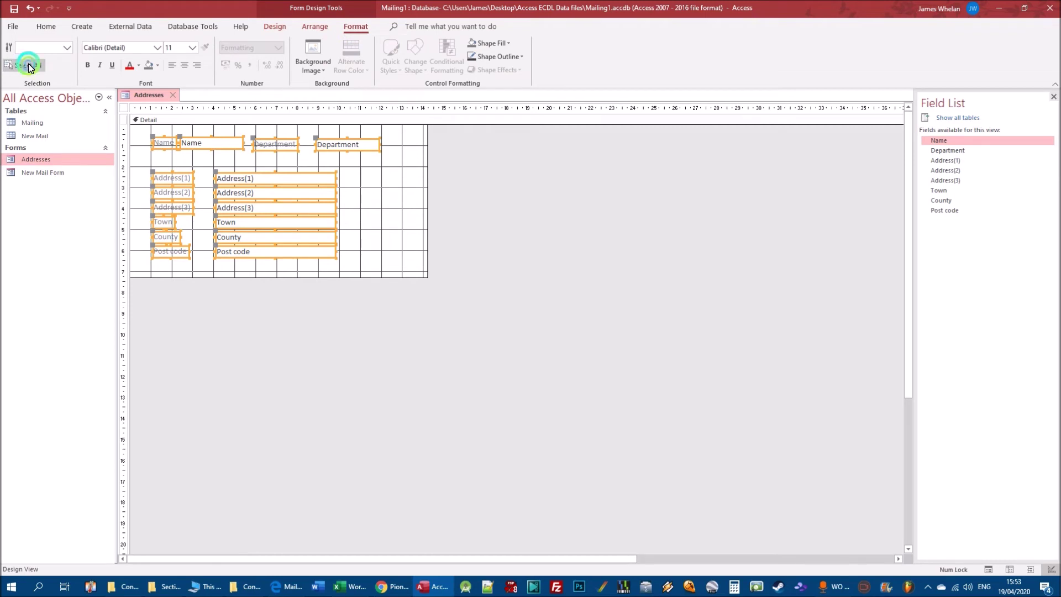
click(367, 174)
click(272, 29)
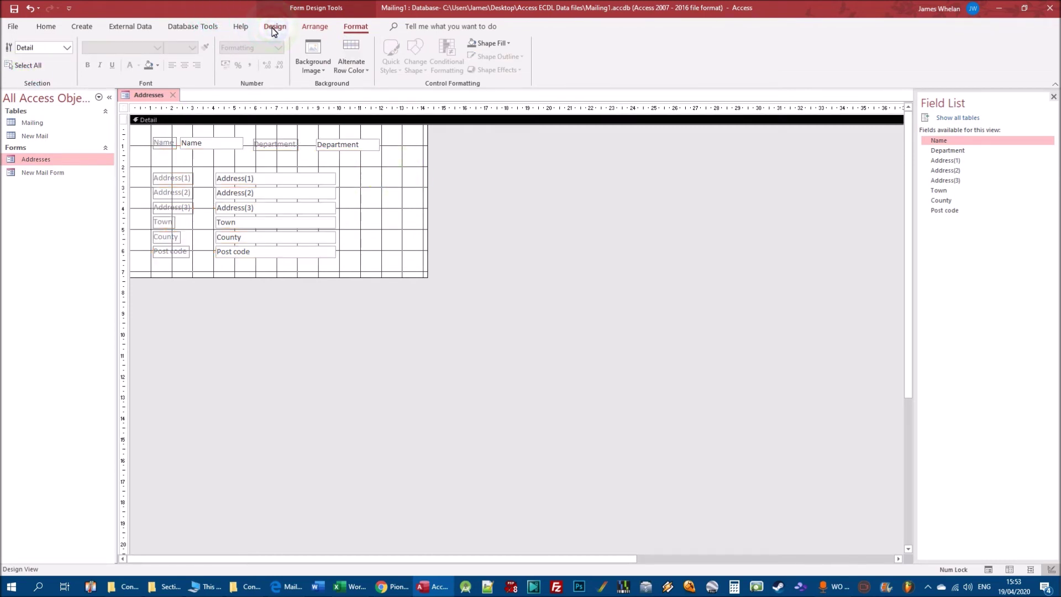
click(277, 47)
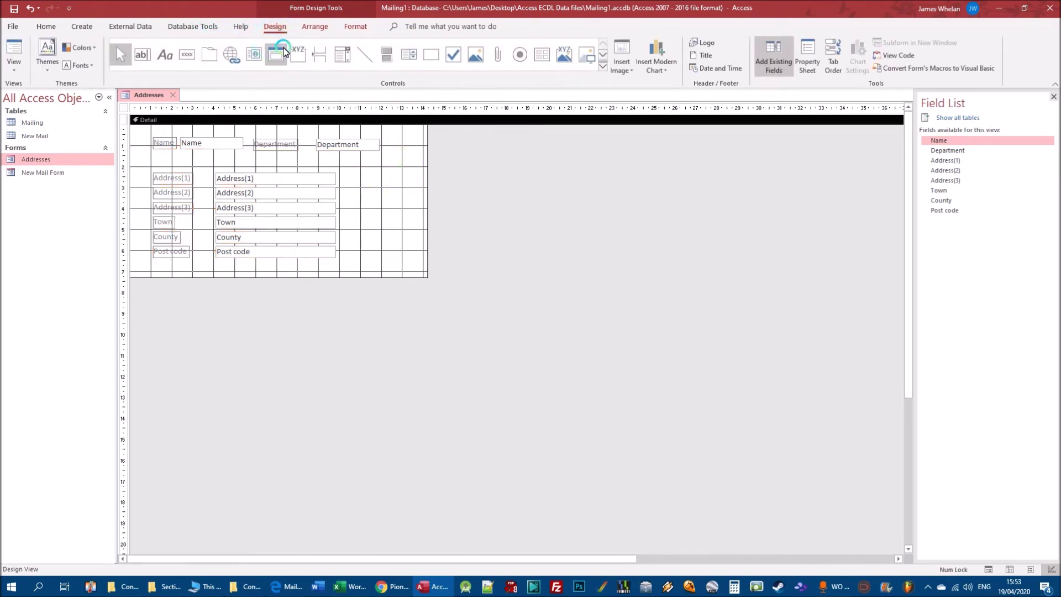
click(302, 32)
key(ctrl+a)
click(387, 181)
right_click(379, 172)
right_click(299, 160)
right_click(270, 179)
right_click(262, 146)
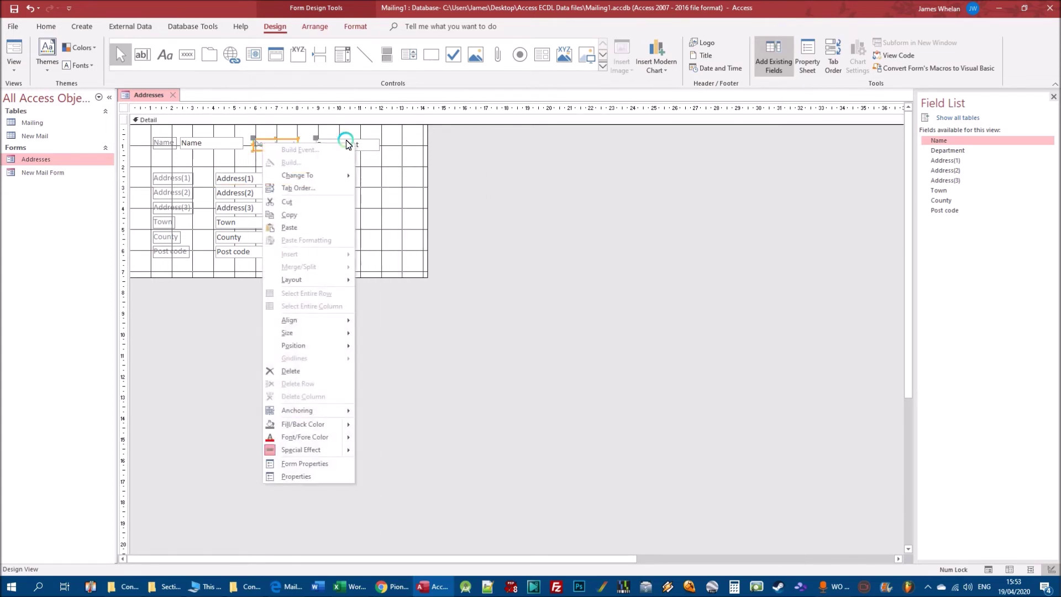
click(367, 142)
right_click(369, 143)
right_click(186, 181)
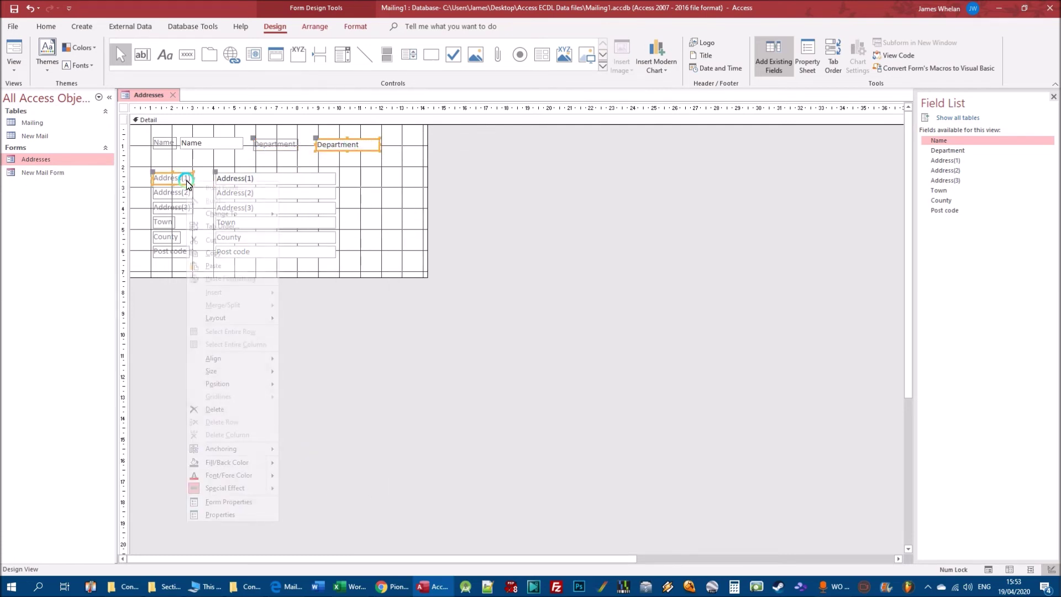
click(169, 192)
right_click(171, 193)
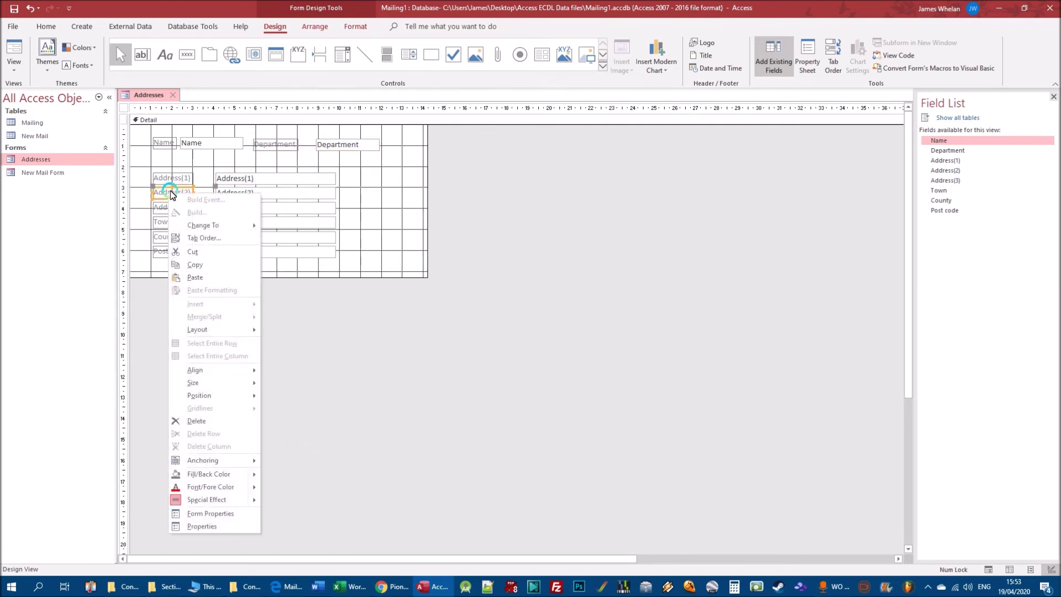
Step: Add the Form Header and Form Footer sections to the Addresses form
click(363, 178)
right_click(363, 178)
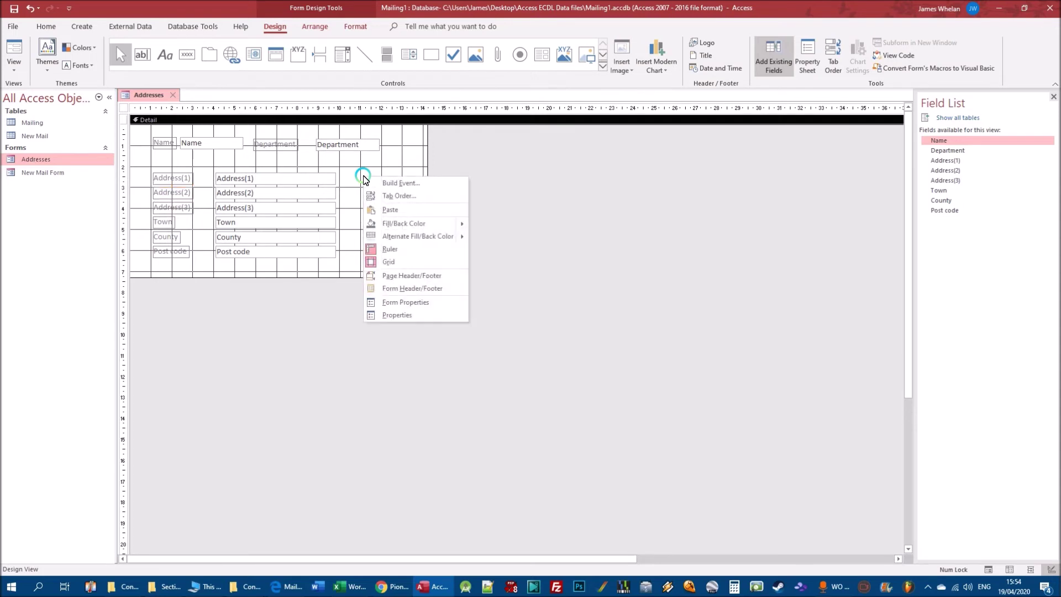
click(430, 288)
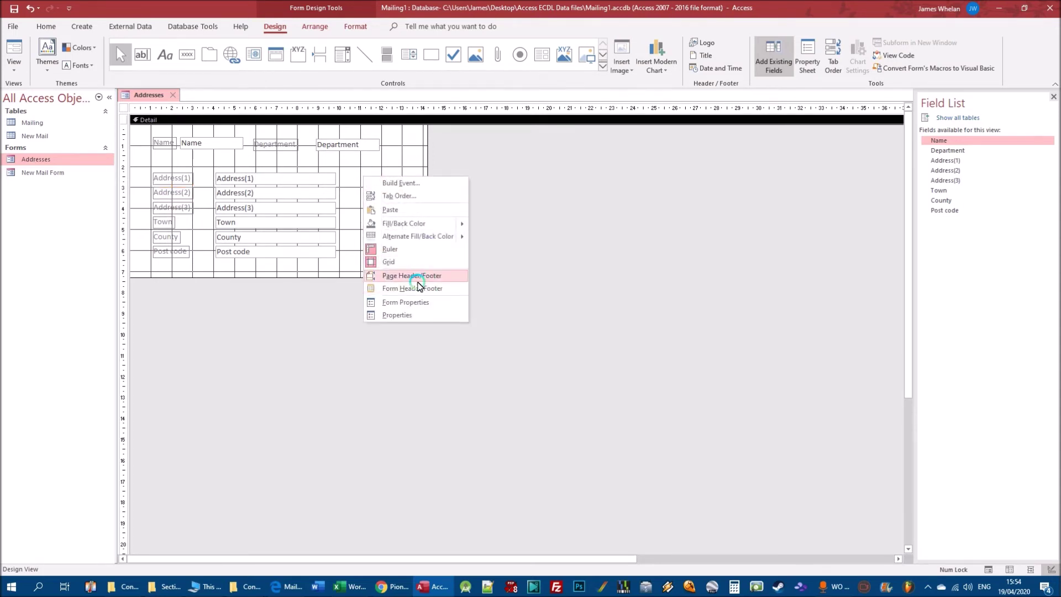
click(416, 289)
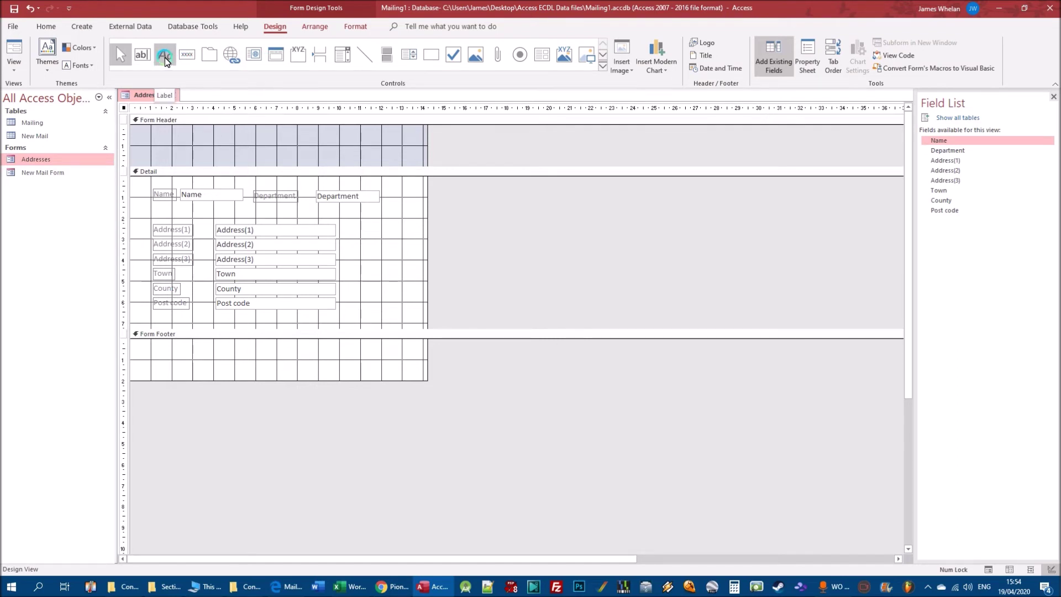
Step: Add a label about 6 cm wide and 1 cm high in the Form Header, starting at 4 cm, reading "CIA Addresses"
click(272, 27)
click(168, 60)
drag(214, 134, 339, 157)
drag(339, 157, 339, 153)
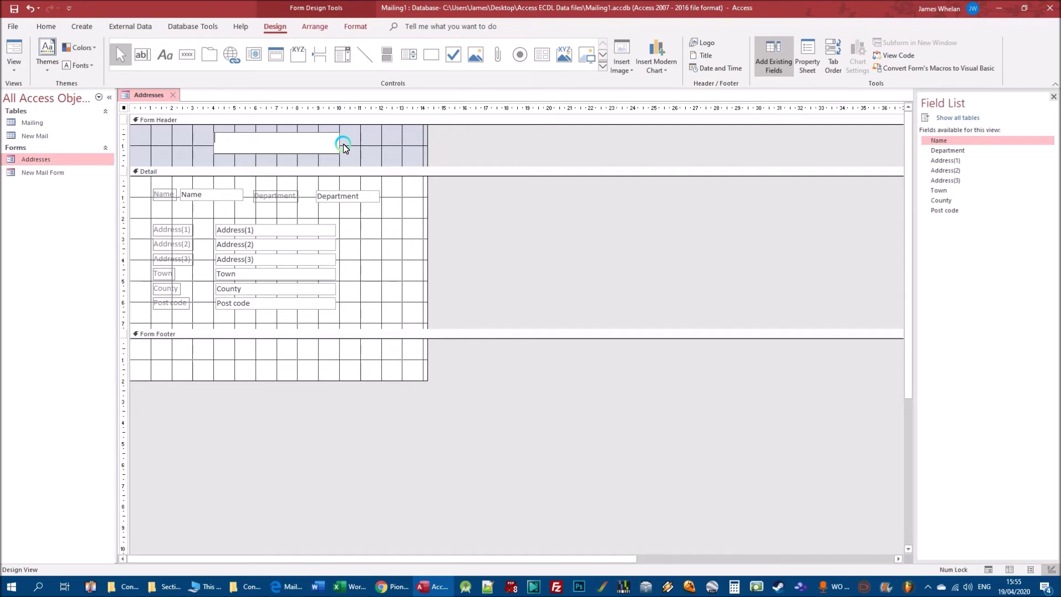
text(CIA Addresses)
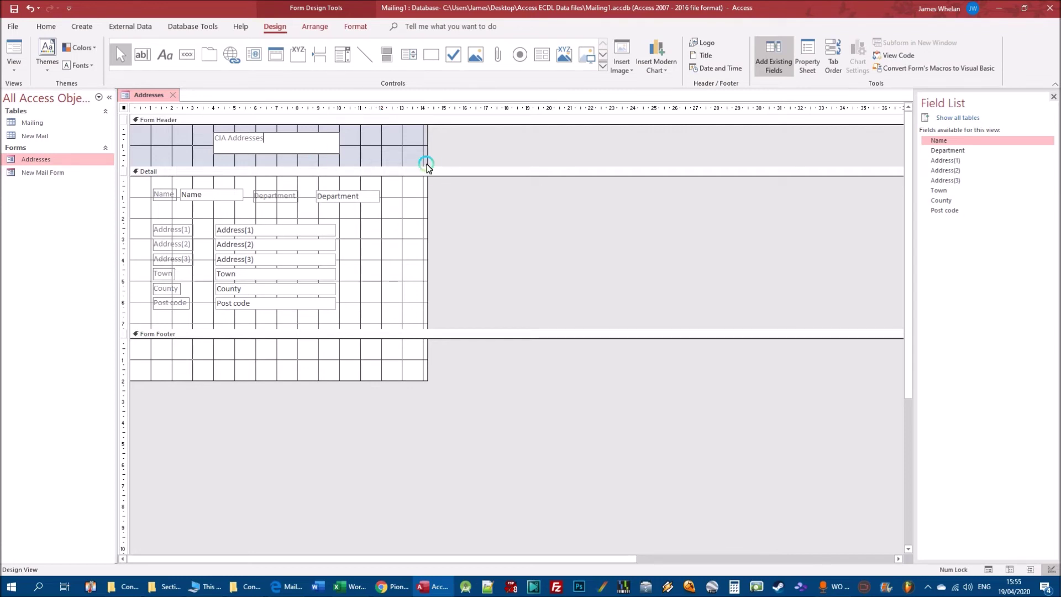
click(372, 144)
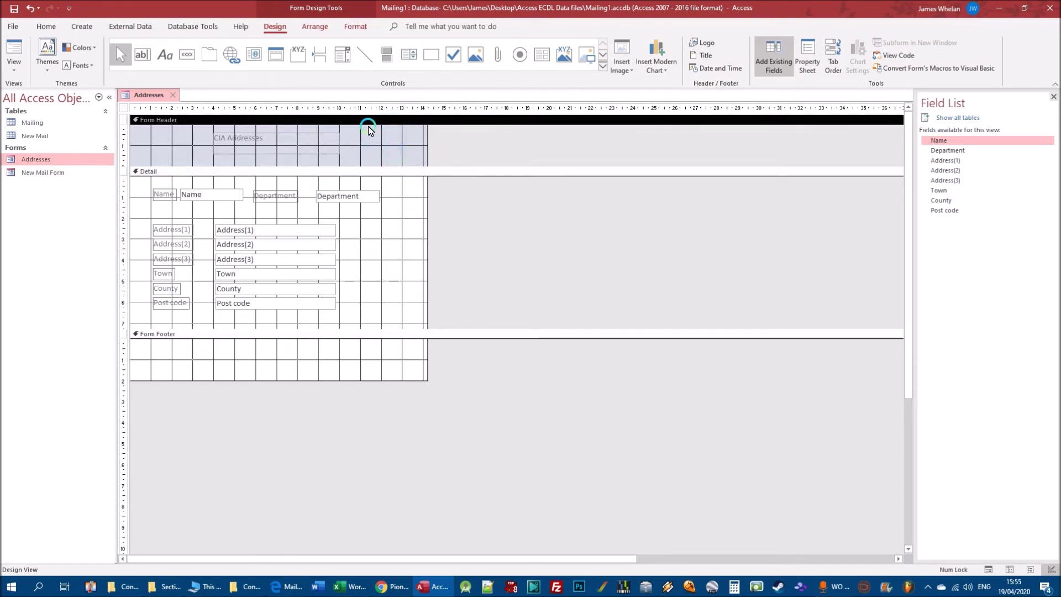
click(278, 142)
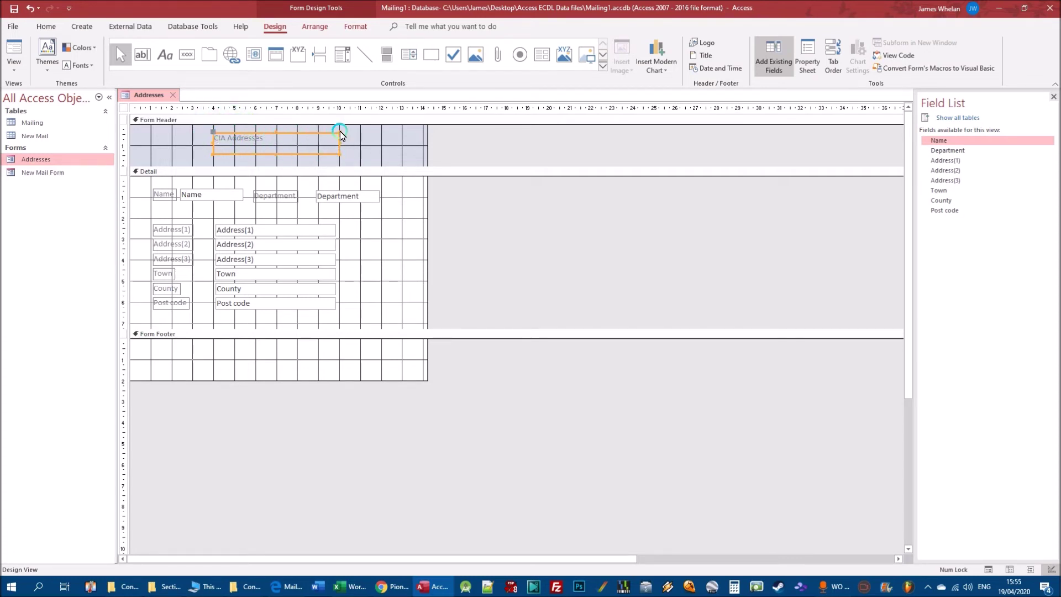
click(247, 231)
click(241, 245)
click(240, 259)
click(229, 273)
click(231, 288)
click(221, 304)
click(161, 289)
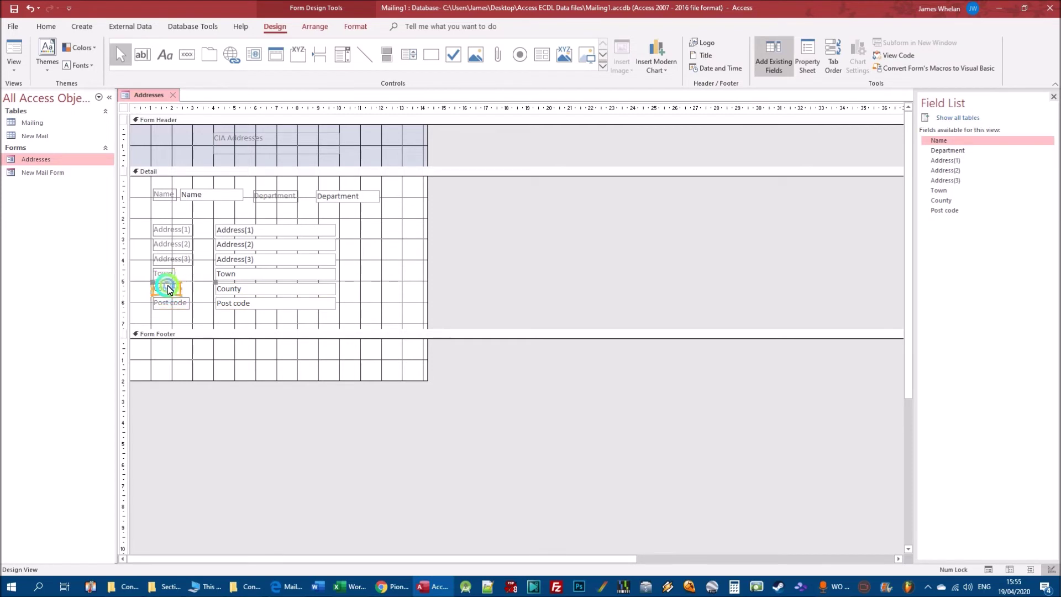
click(164, 274)
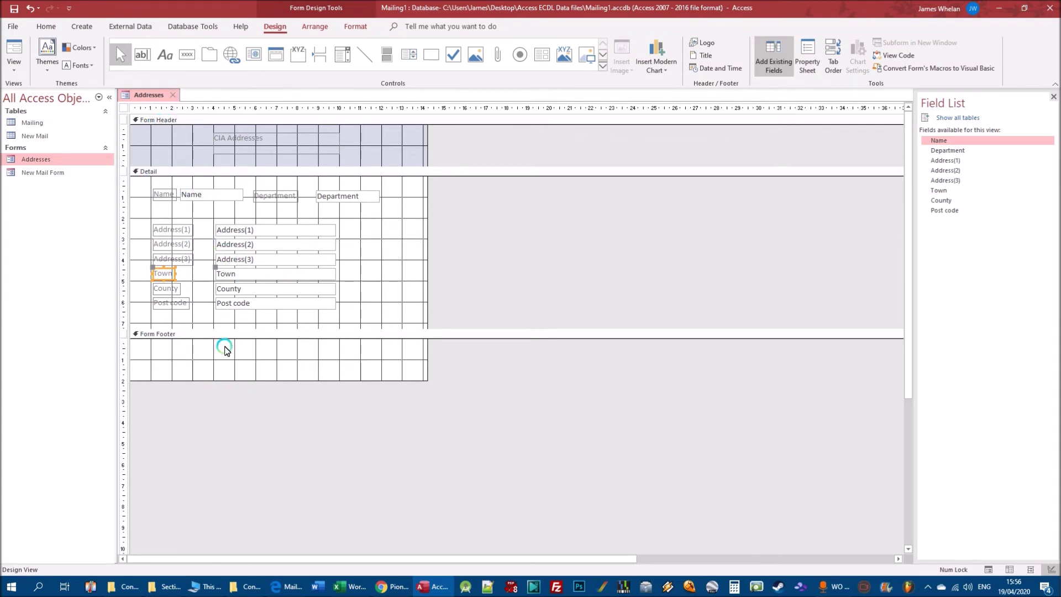
Step: Resize the "CIA Addresses" label, lowering its upper edge slightly and ending with a width of about 6 cm
click(261, 137)
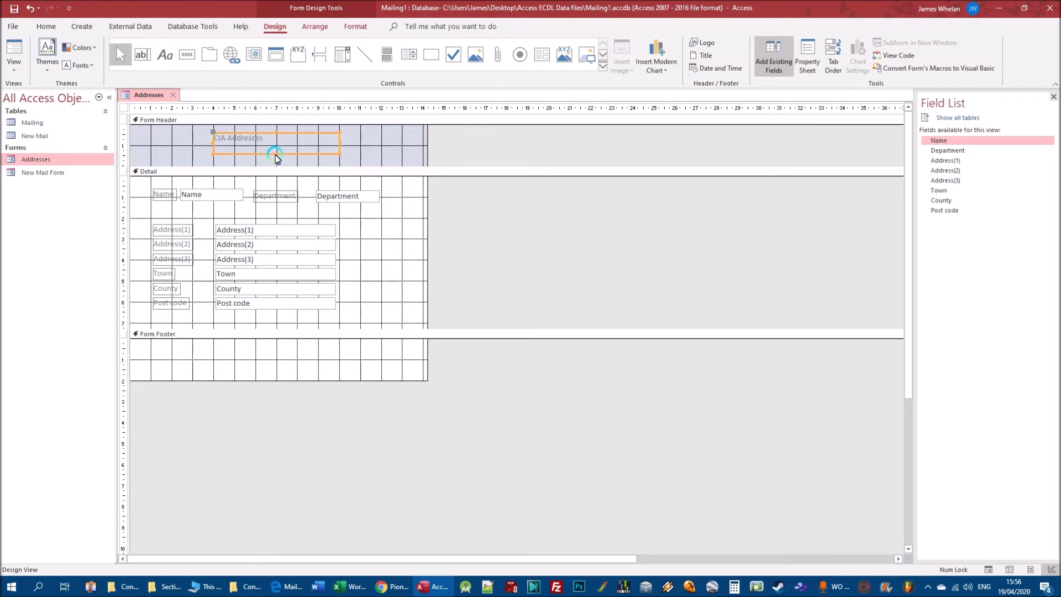
mouse_move(340, 134)
mouse_down()
mouse_move(320, 135)
mouse_move(331, 139)
mouse_up()
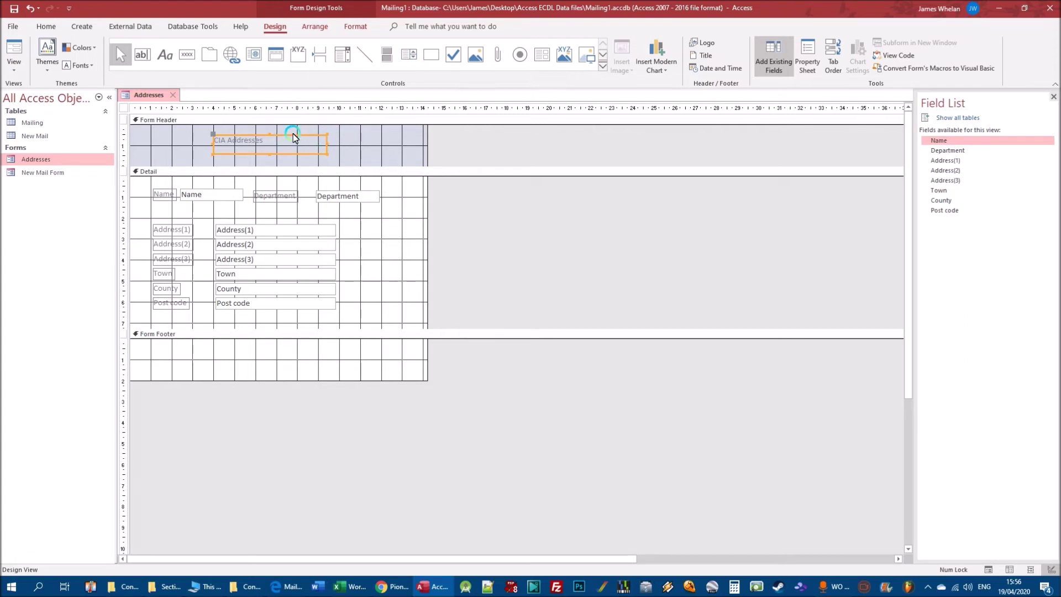
drag(327, 153, 340, 153)
click(393, 143)
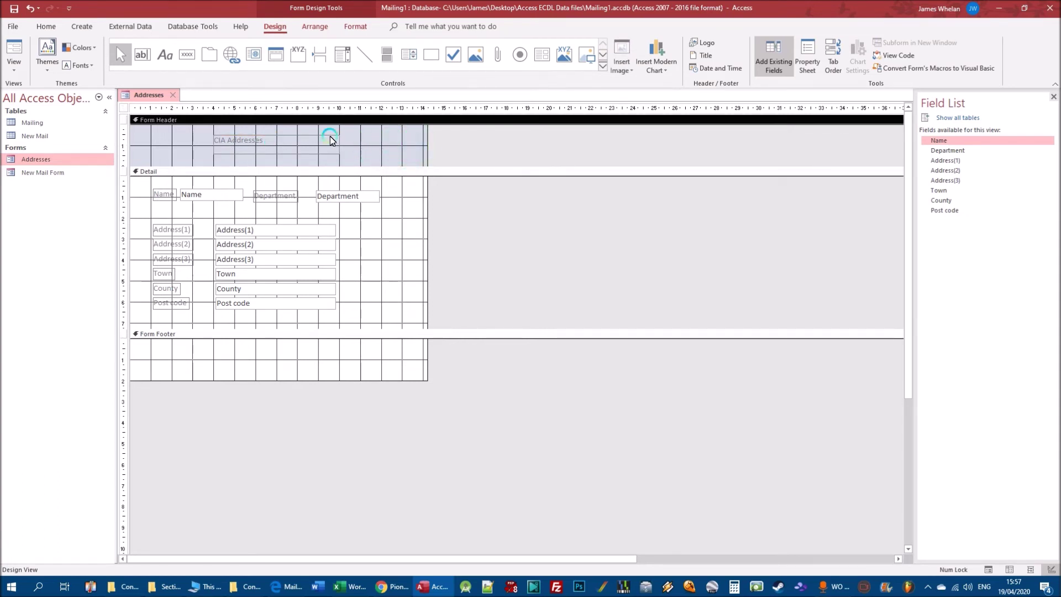
Step: Format the "CIA Addresses" header label as bold red text at font size 16
click(248, 143)
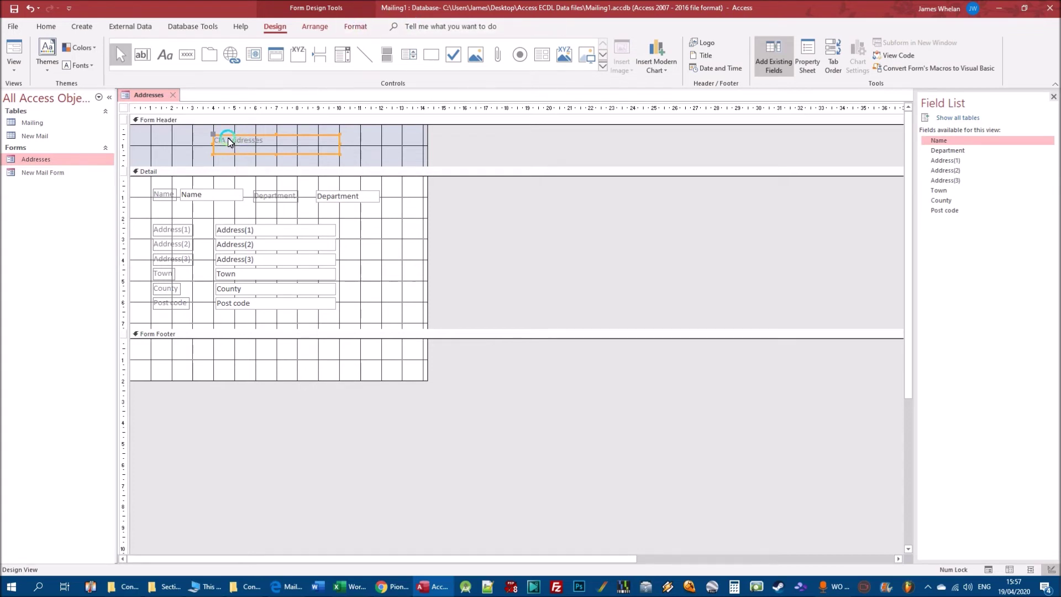
click(346, 28)
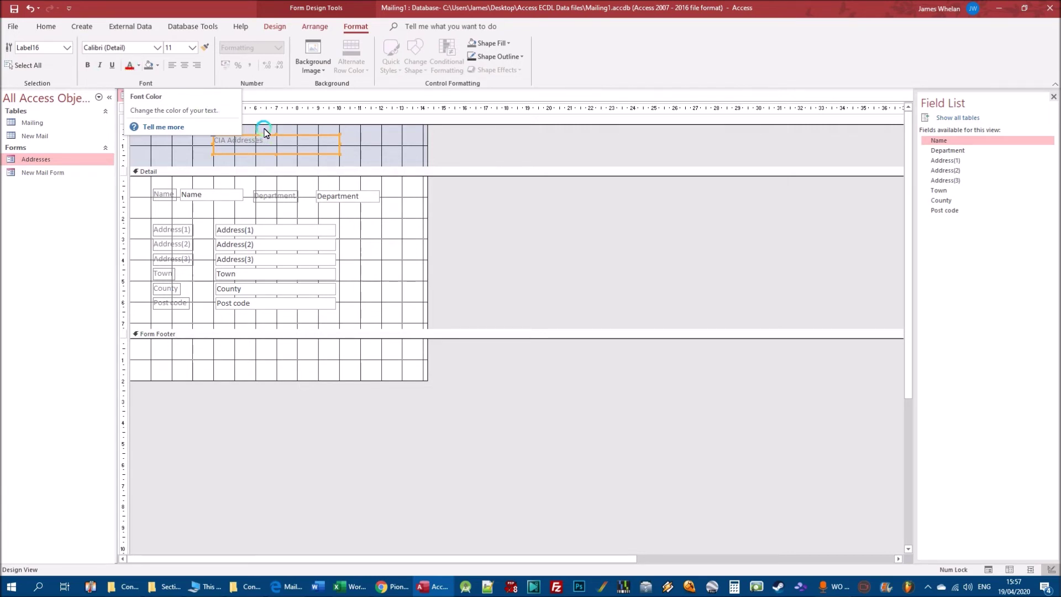
click(255, 141)
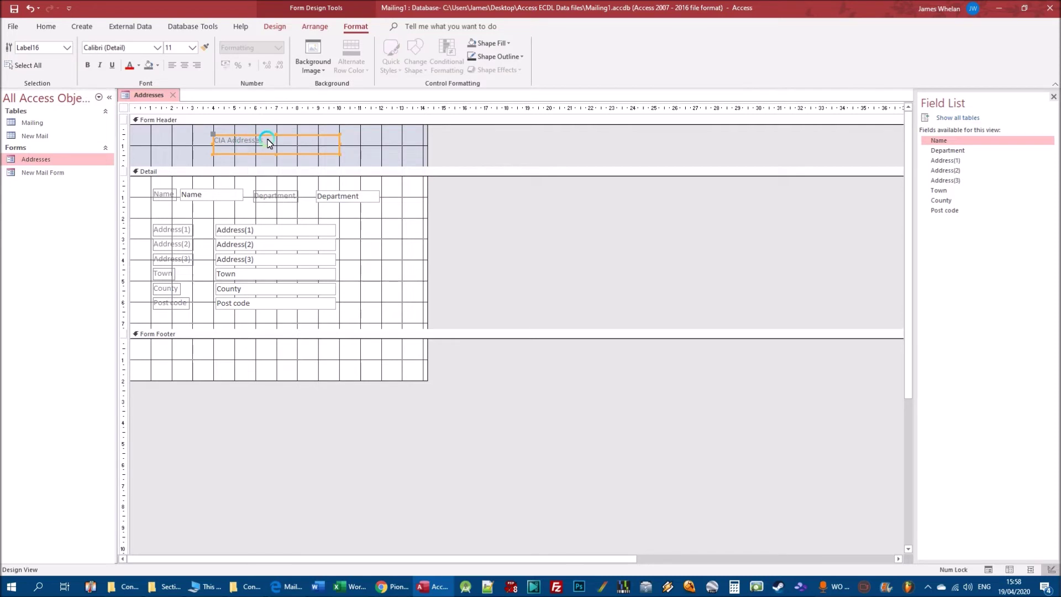
click(88, 66)
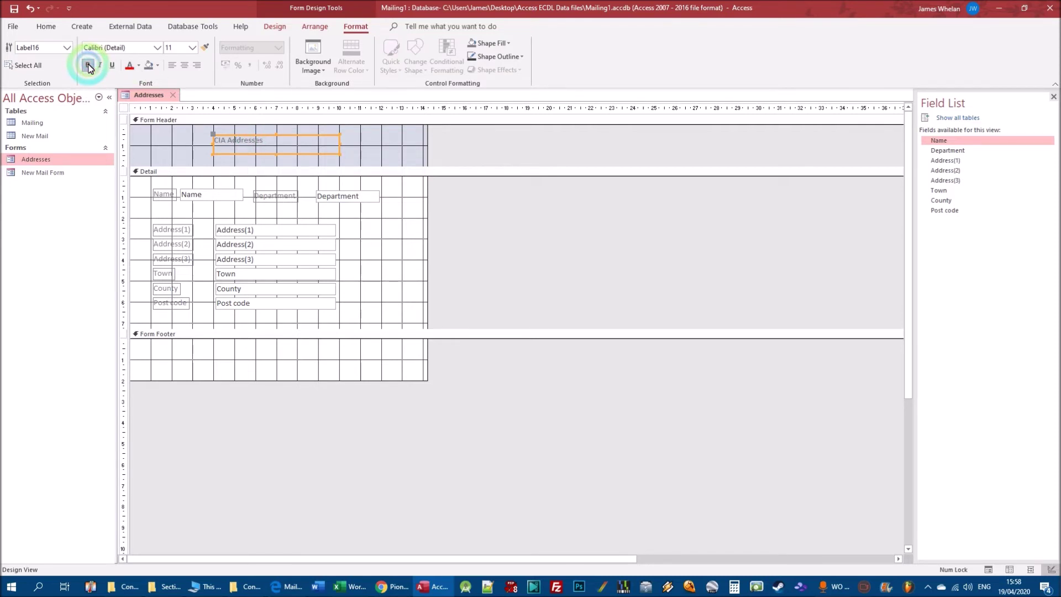
click(128, 67)
click(188, 48)
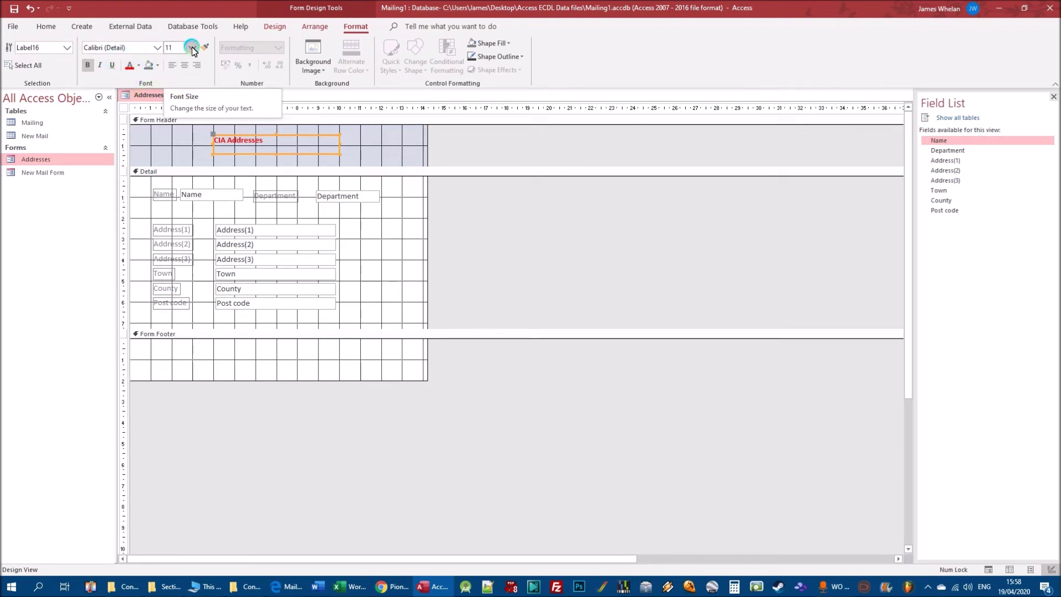
click(191, 48)
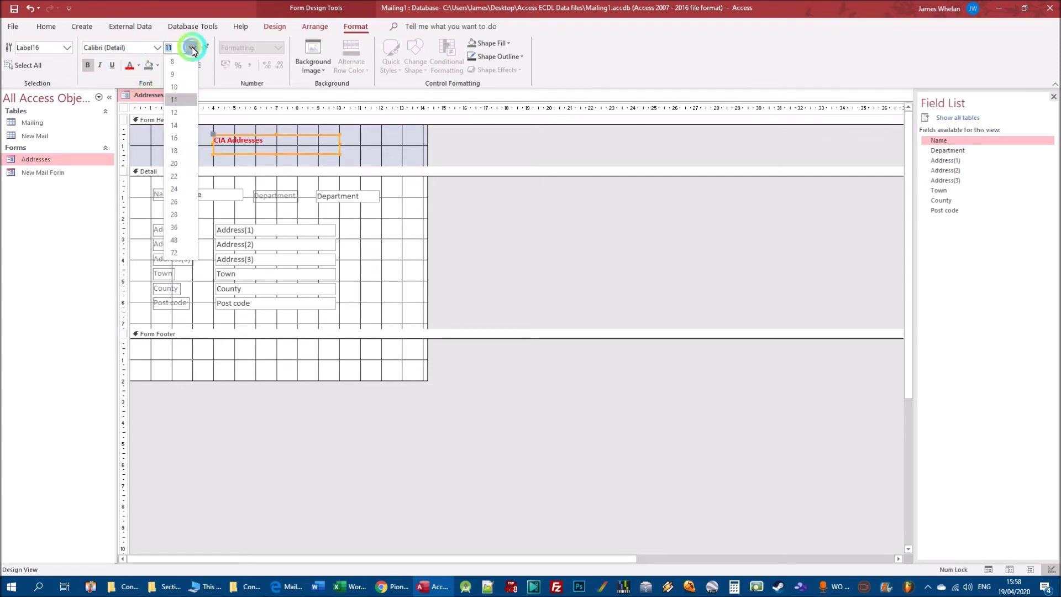
click(183, 139)
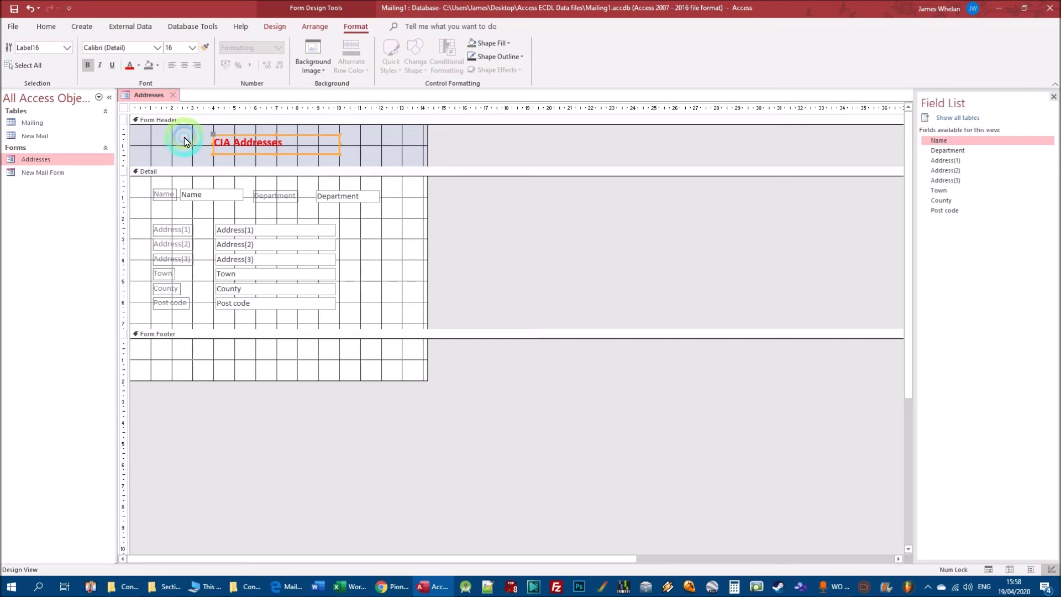
Step: Set the "CIA Addresses" label's font to Arial Black and center its text
click(157, 50)
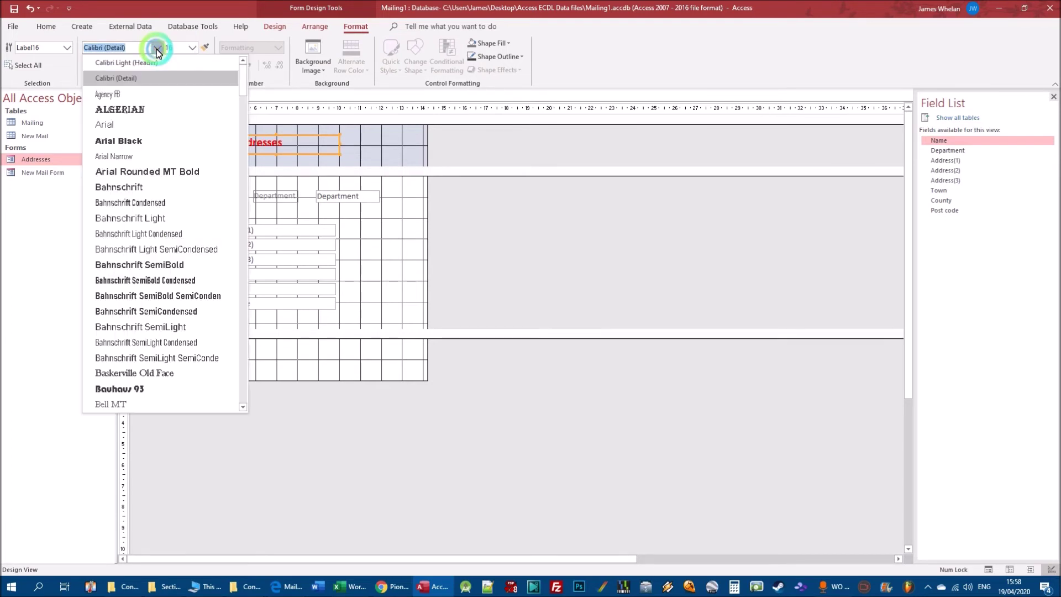
click(146, 141)
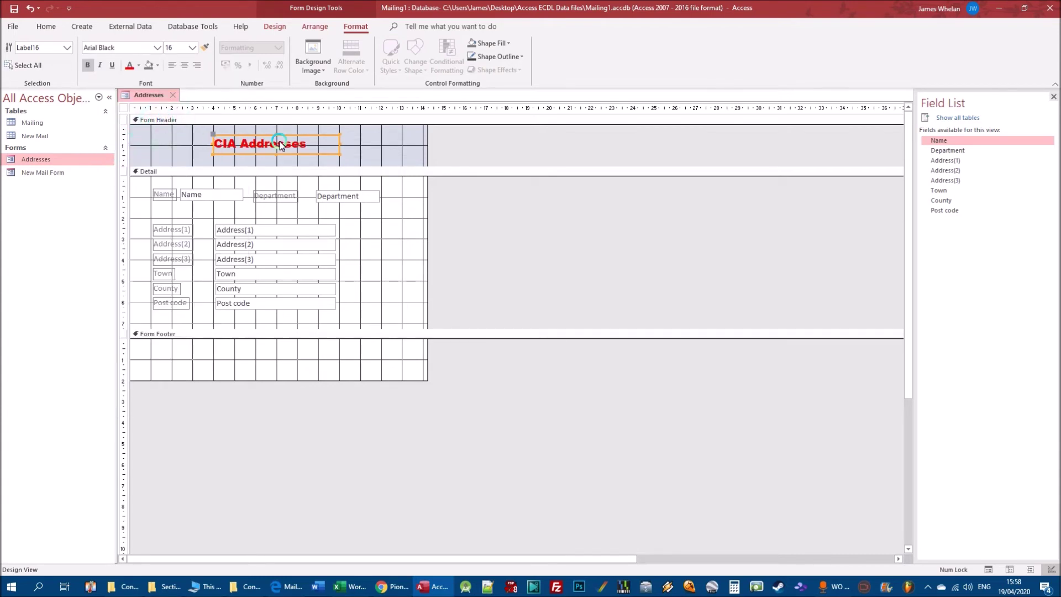
click(184, 65)
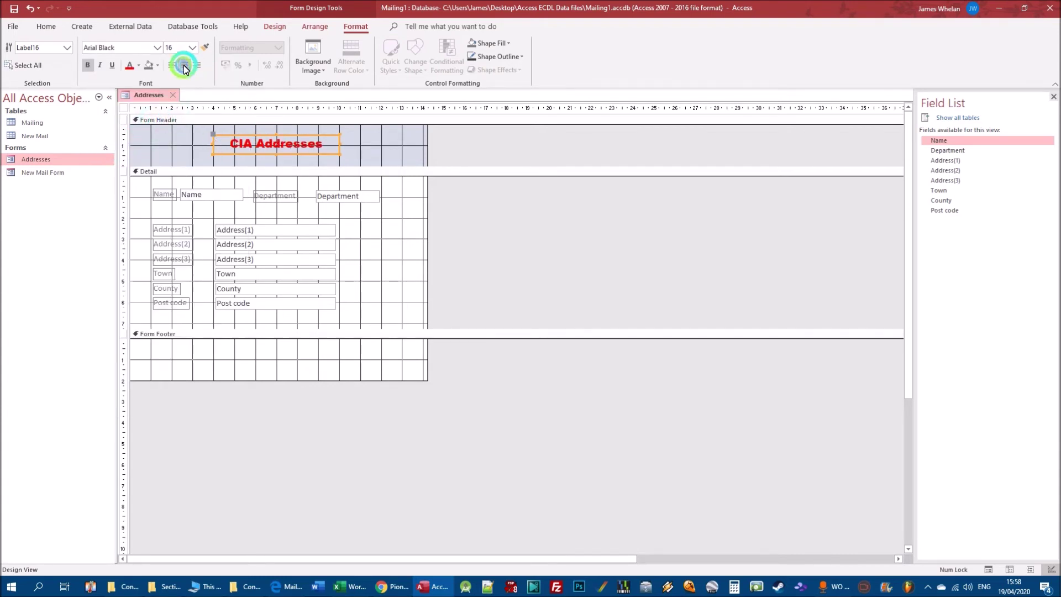
click(308, 137)
click(276, 134)
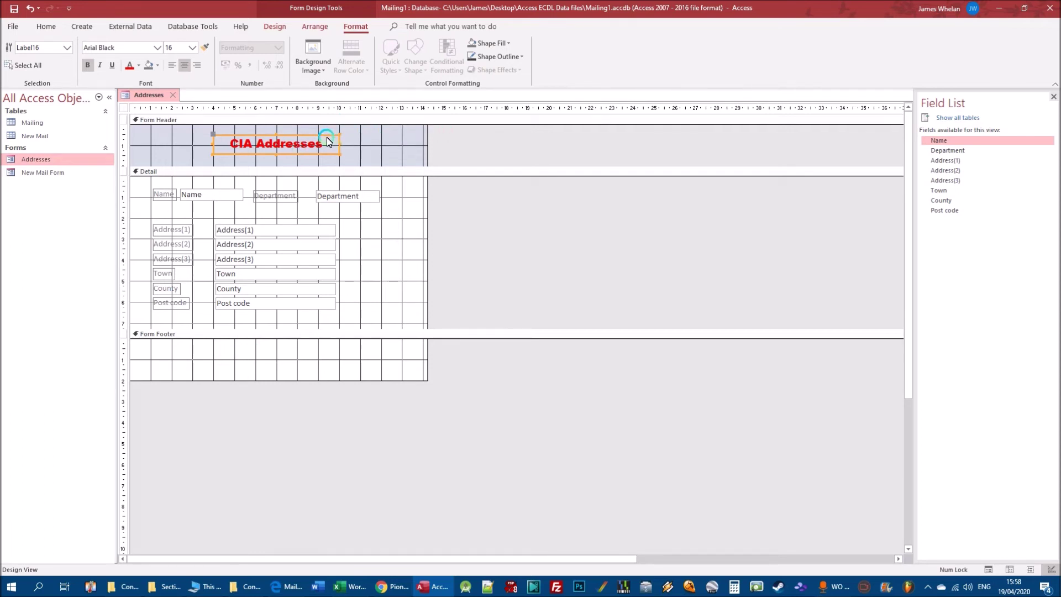
Step: Add a label about 6 cm wide in the Form Footer, starting at 4 cm, reading "CONFIDENTIAL"
click(224, 358)
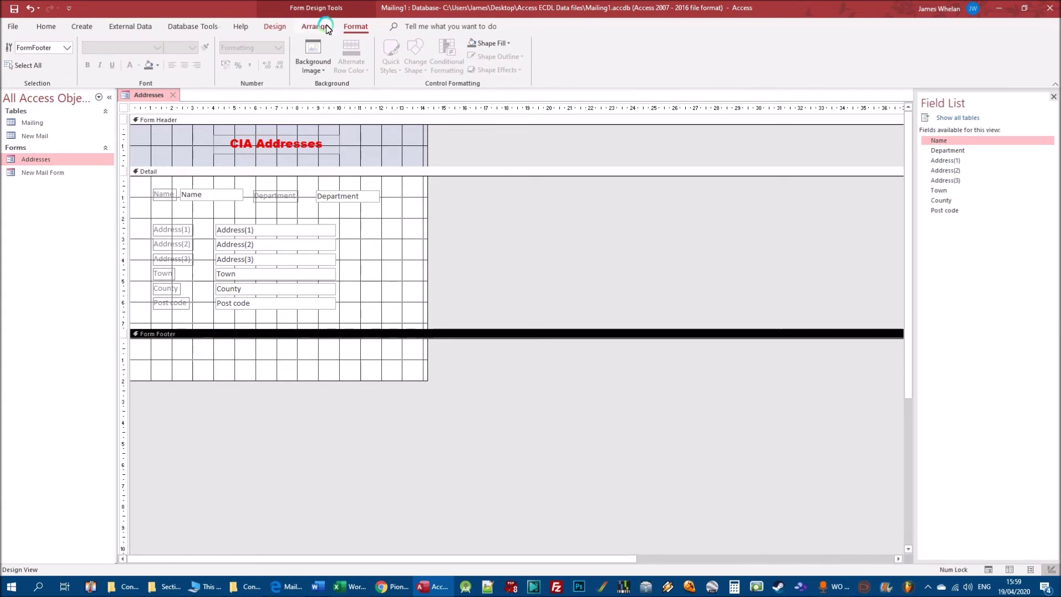
click(276, 27)
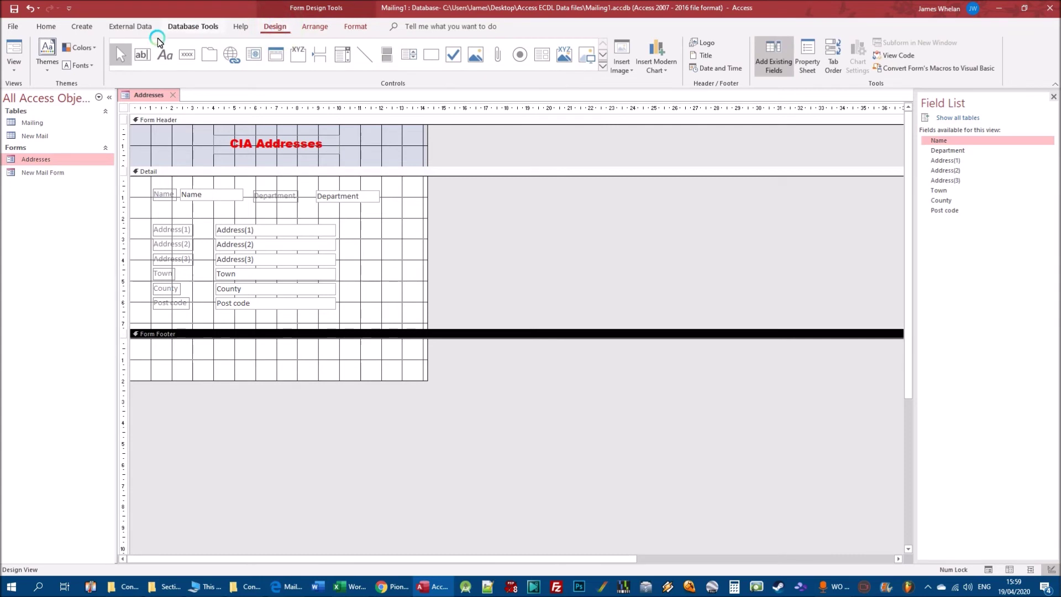
click(168, 57)
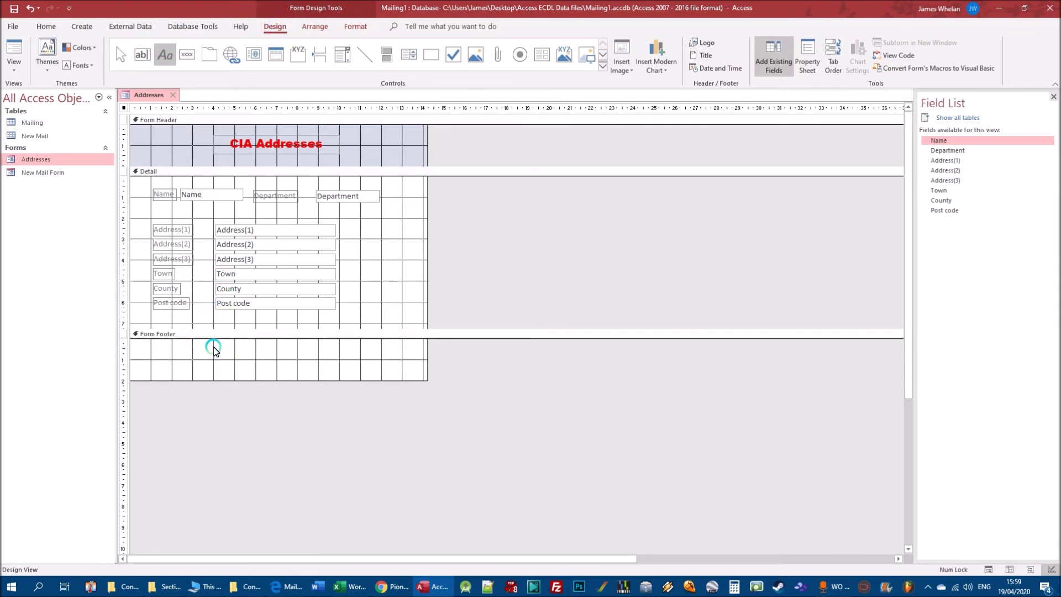
drag(213, 348, 339, 366)
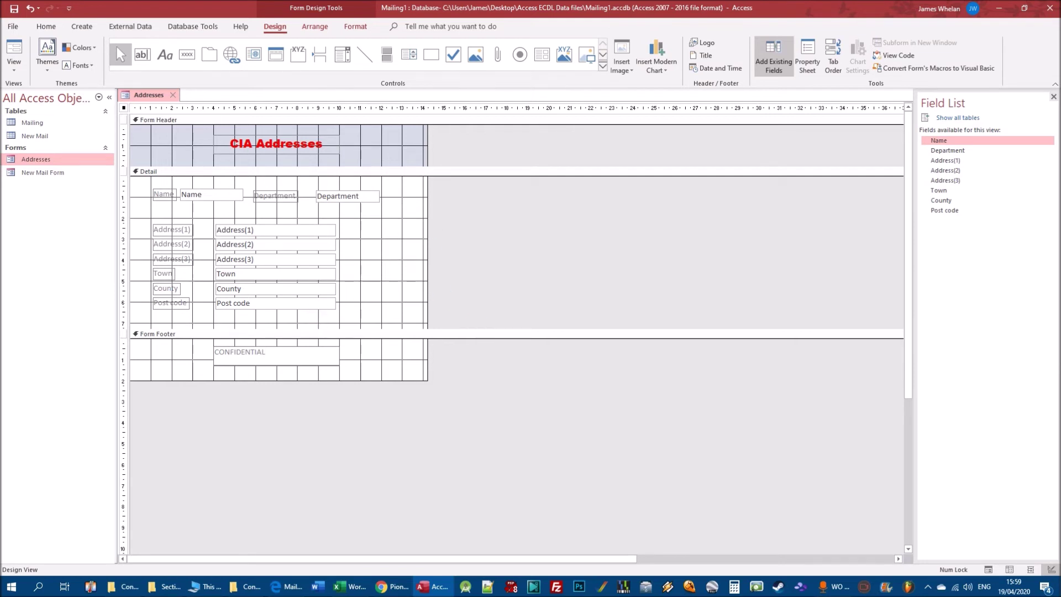
Step: Format the "CONFIDENTIAL" footer label as centered, bold red text at font size 12, and save the form
click(357, 26)
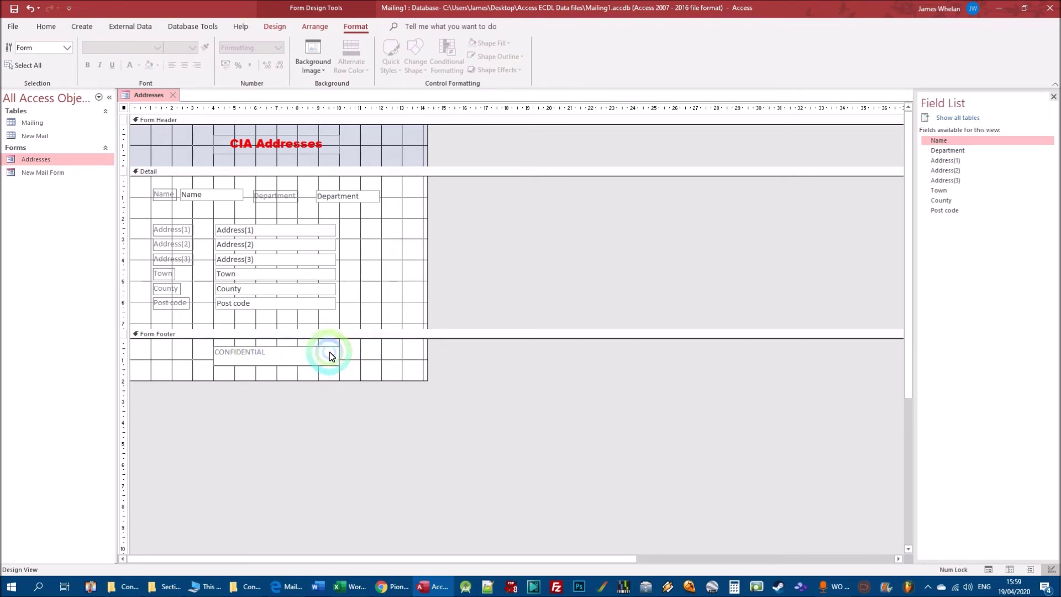
click(371, 354)
click(232, 349)
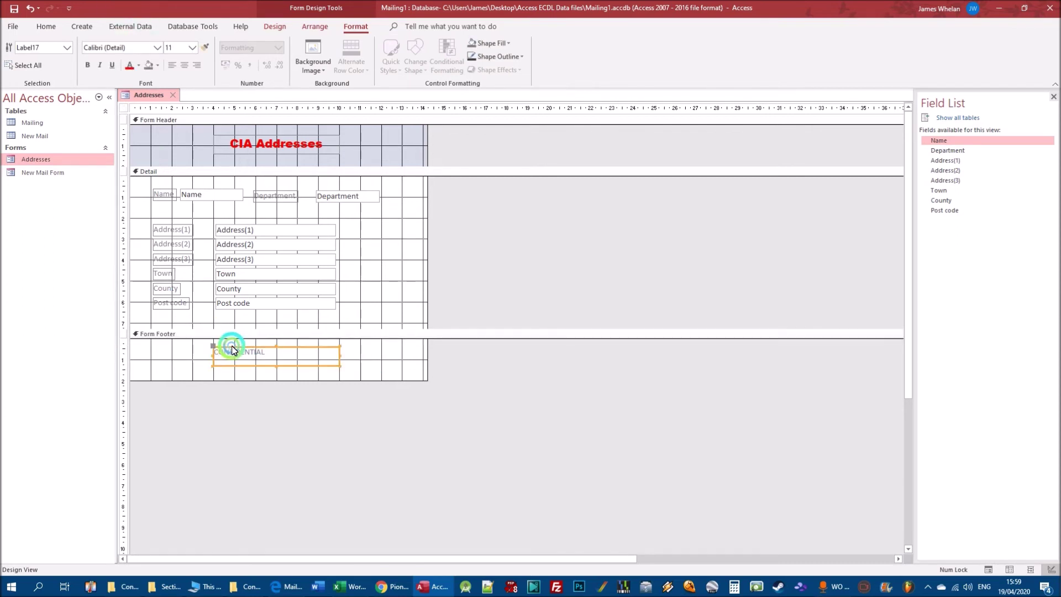
click(177, 65)
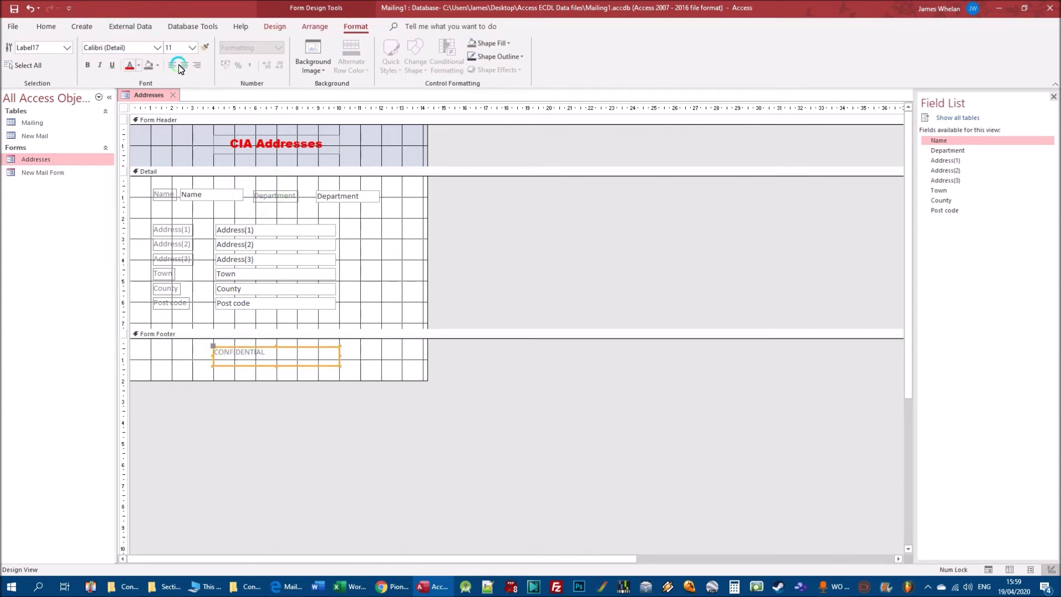
click(129, 66)
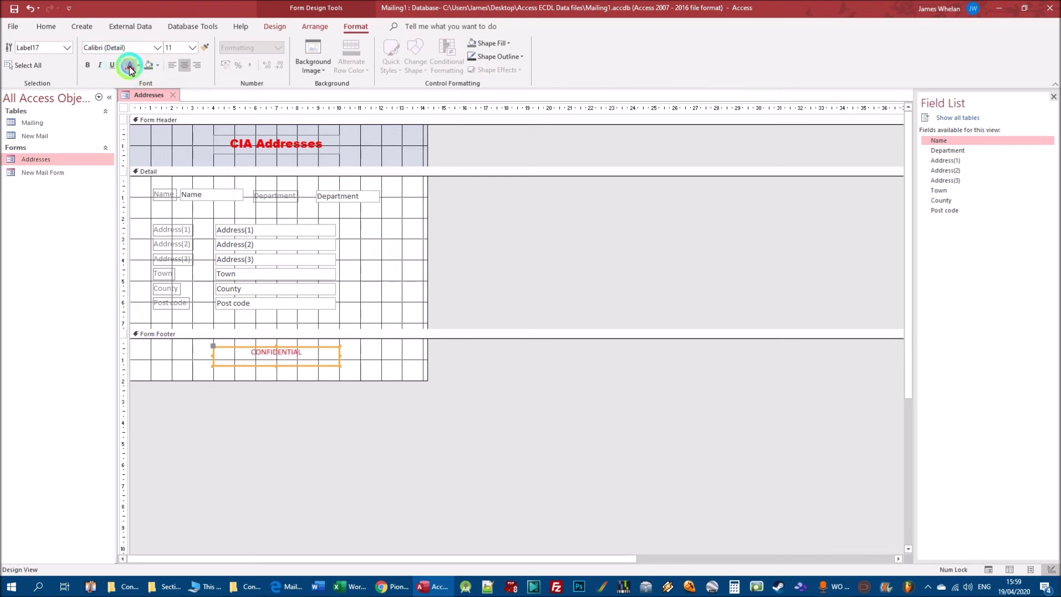
click(191, 48)
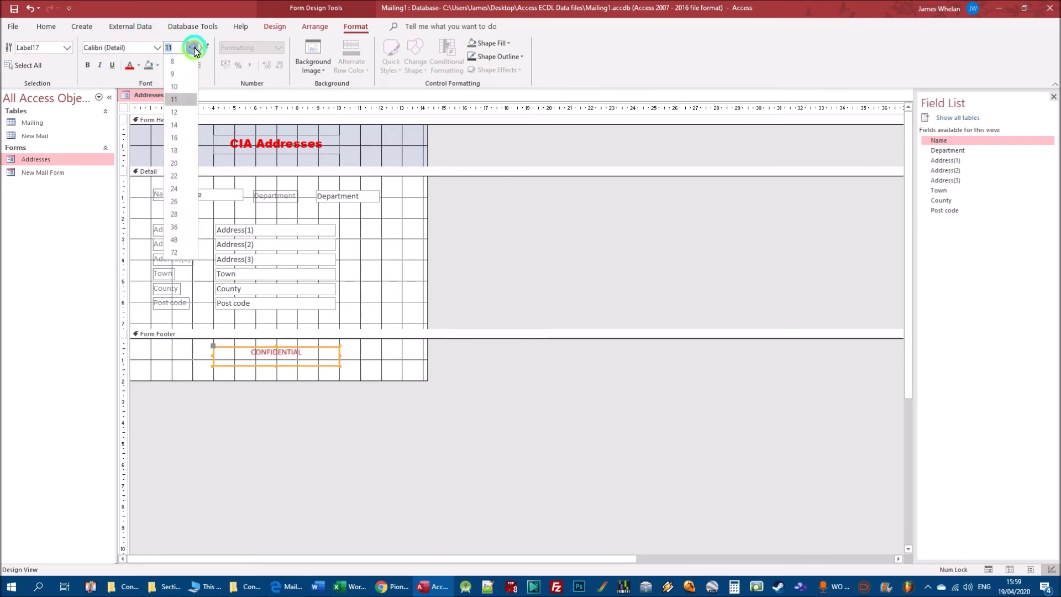
click(174, 113)
click(87, 65)
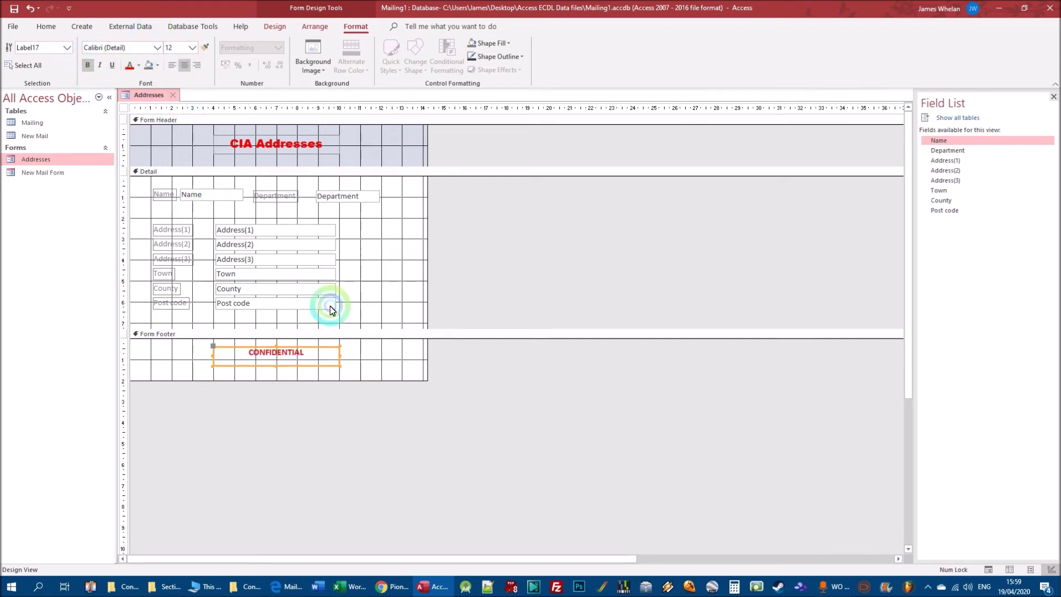
click(12, 8)
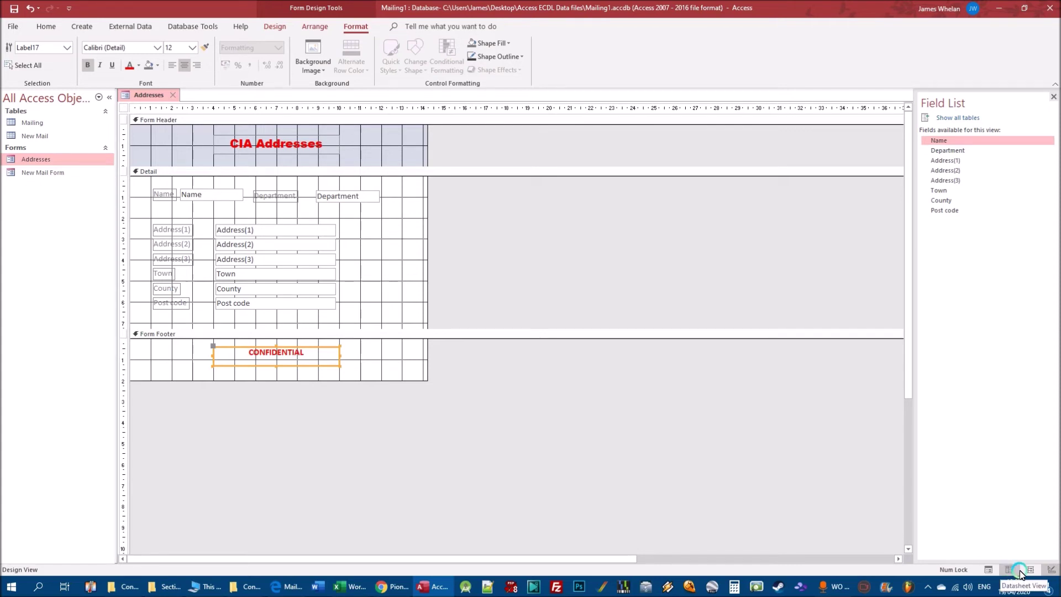
Step: Show the Addresses form in Form View and page forward and back through its records to check the layout
click(989, 570)
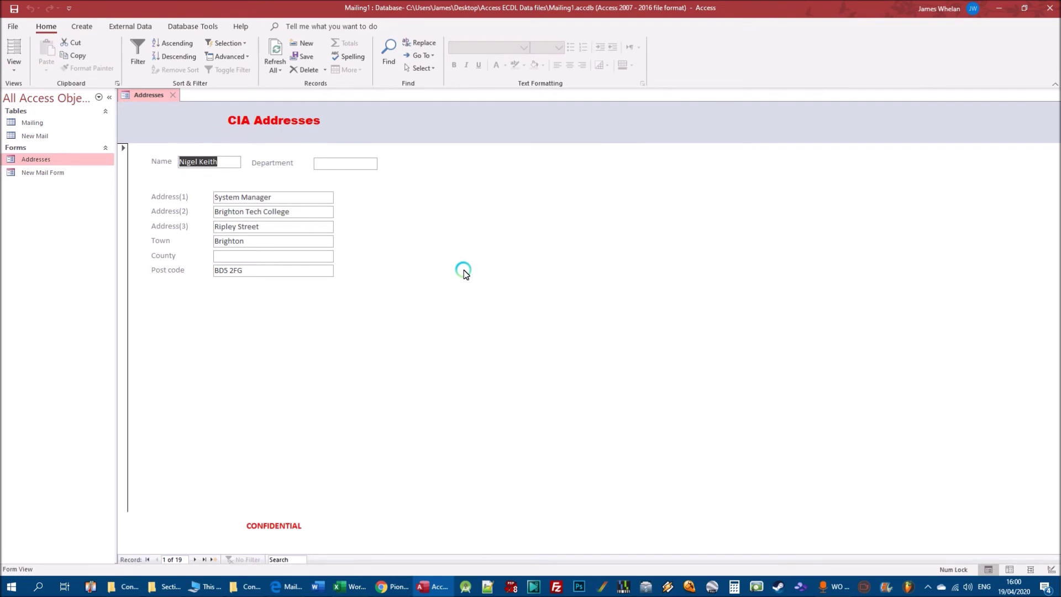
click(196, 559)
click(197, 560)
click(197, 560)
click(197, 560)
click(157, 559)
click(157, 559)
click(156, 559)
click(157, 559)
click(157, 559)
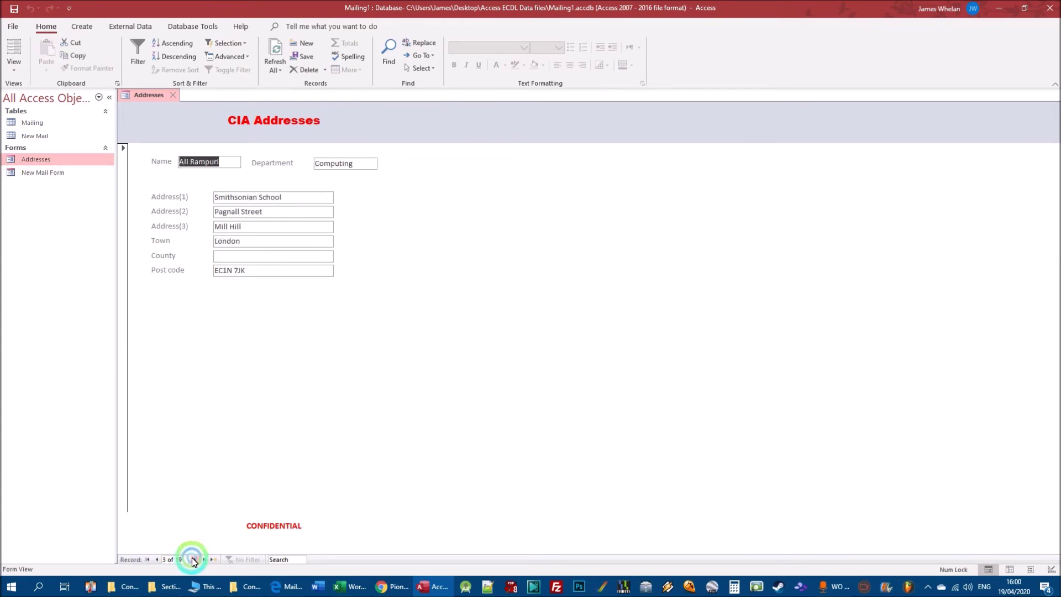
click(194, 560)
click(194, 559)
click(194, 559)
click(193, 559)
click(194, 560)
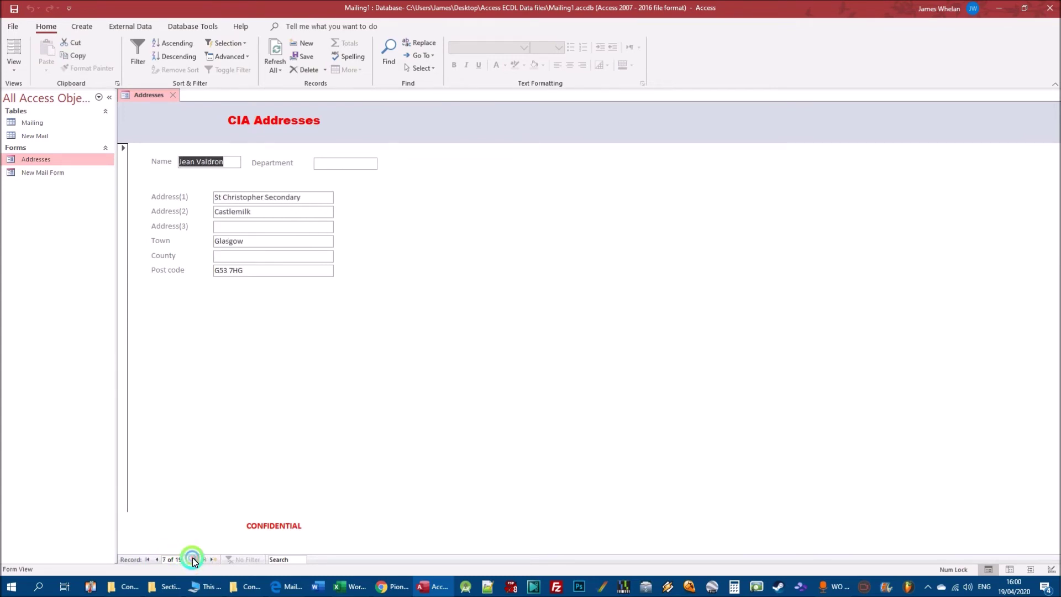
click(156, 559)
click(194, 559)
click(193, 560)
click(194, 559)
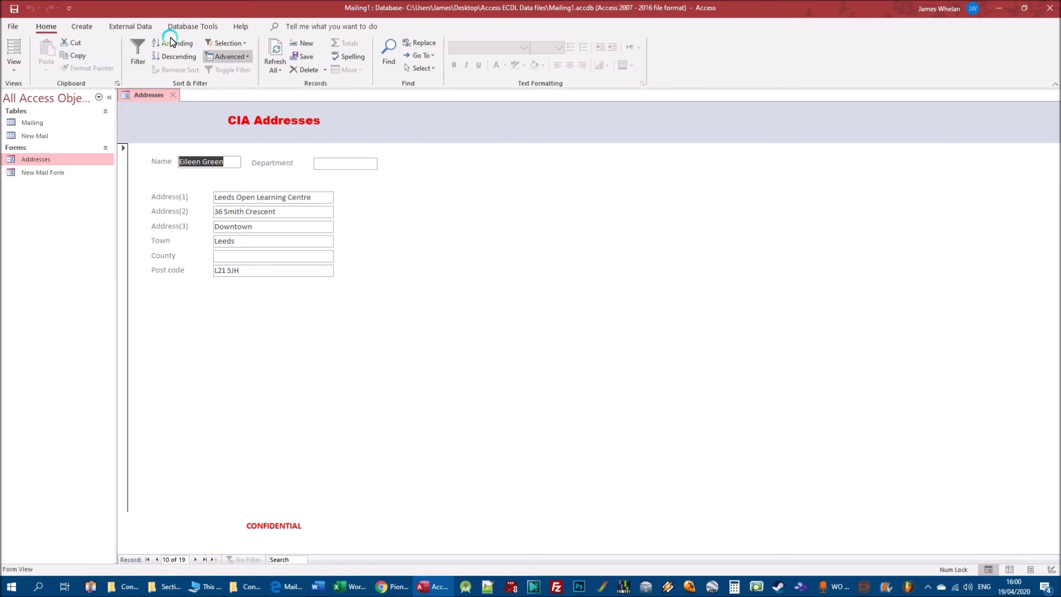
right_click(146, 95)
click(188, 181)
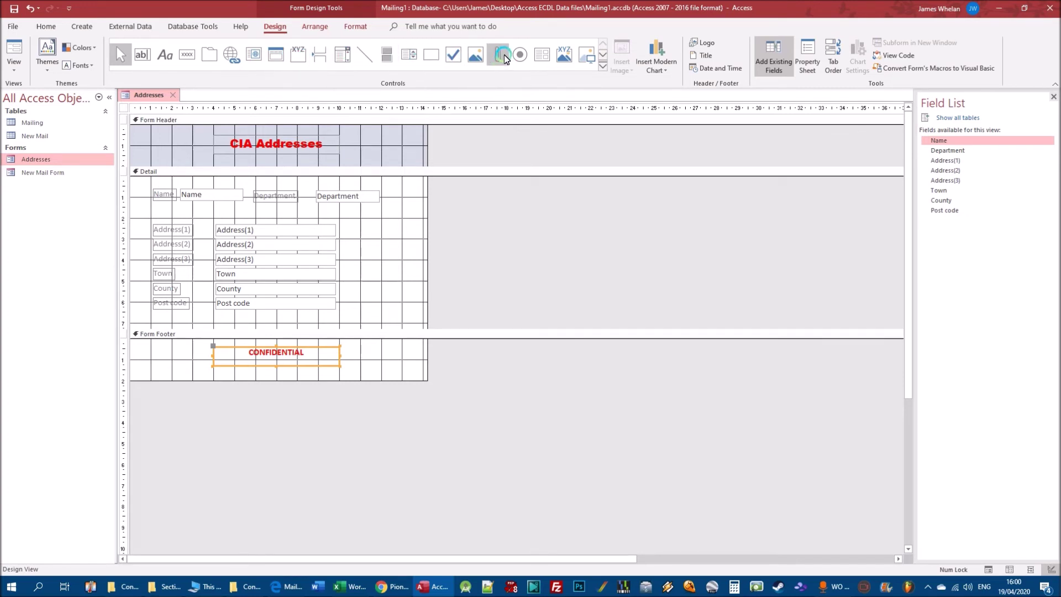
click(475, 54)
click(297, 159)
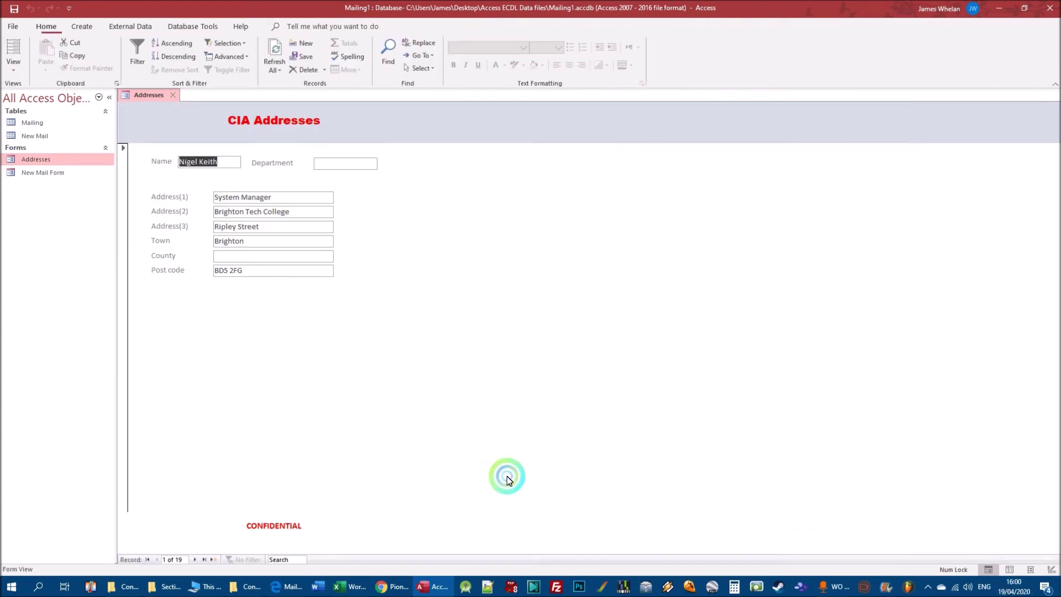
Step: Page back and forth through the form's records in Form View, ending on record 5
click(195, 559)
click(194, 560)
click(194, 560)
click(194, 560)
click(194, 559)
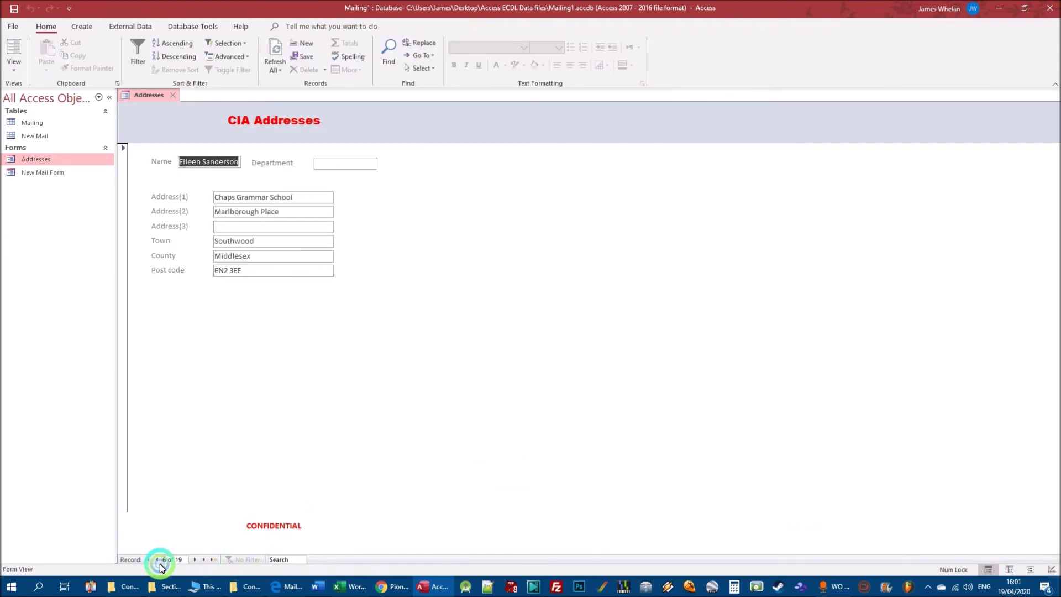
click(156, 560)
click(157, 560)
click(157, 560)
click(156, 560)
click(157, 560)
click(194, 560)
click(194, 559)
click(194, 560)
click(194, 559)
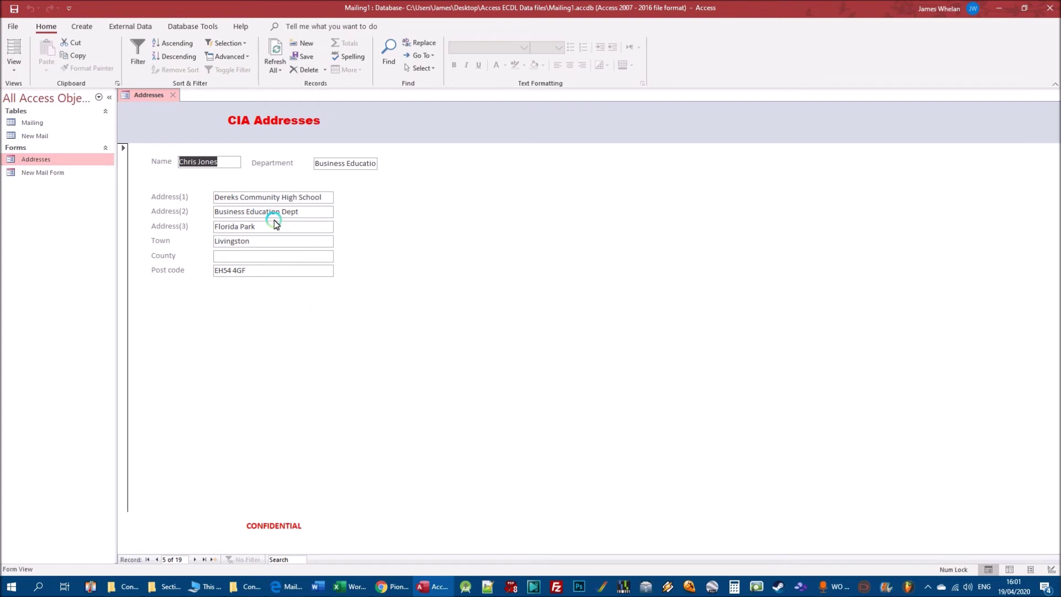
Step: View the form's records in Datasheet View and return to Form View
click(1008, 571)
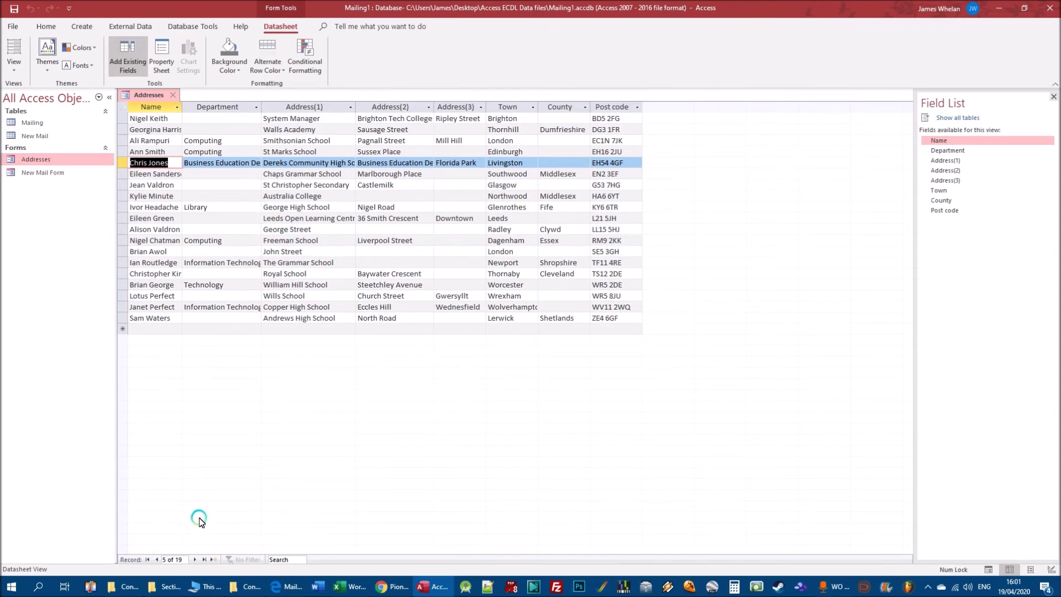
click(988, 569)
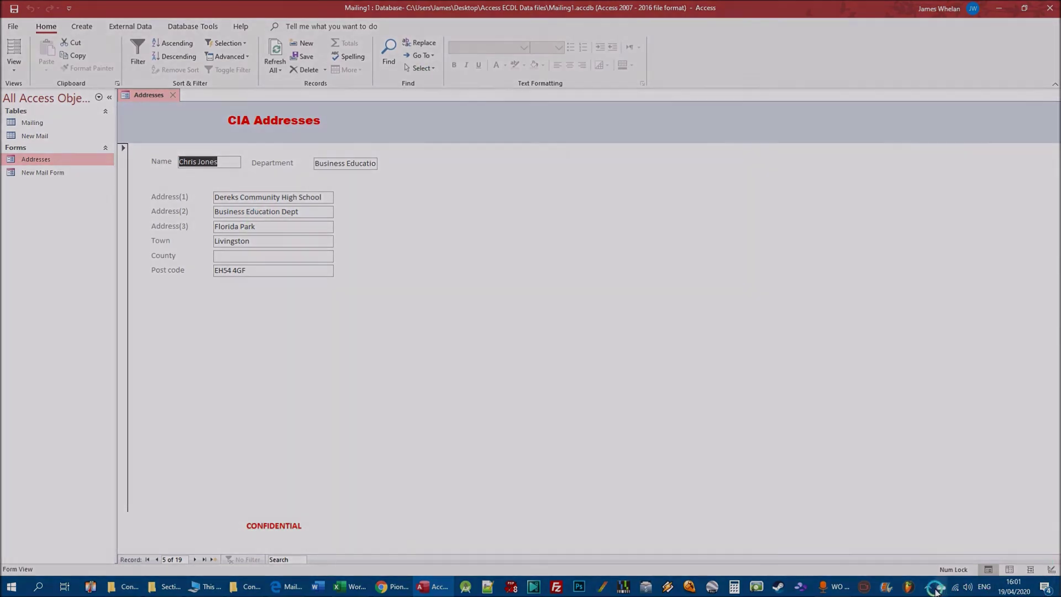
click(936, 591)
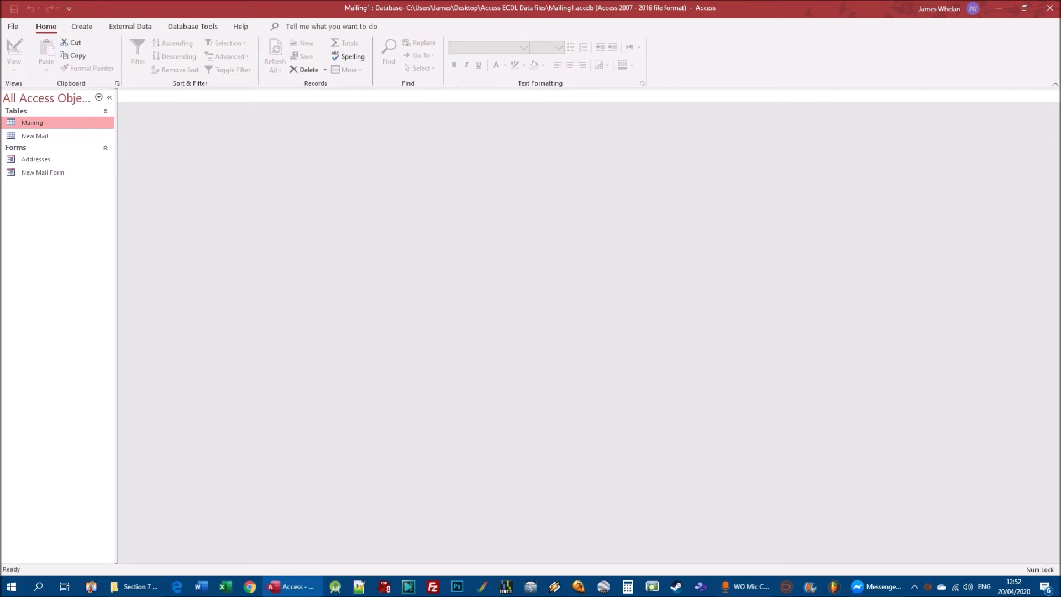
Step: Review and close the Mailing table, and open the Addresses form with its sort removed
double_click(39, 123)
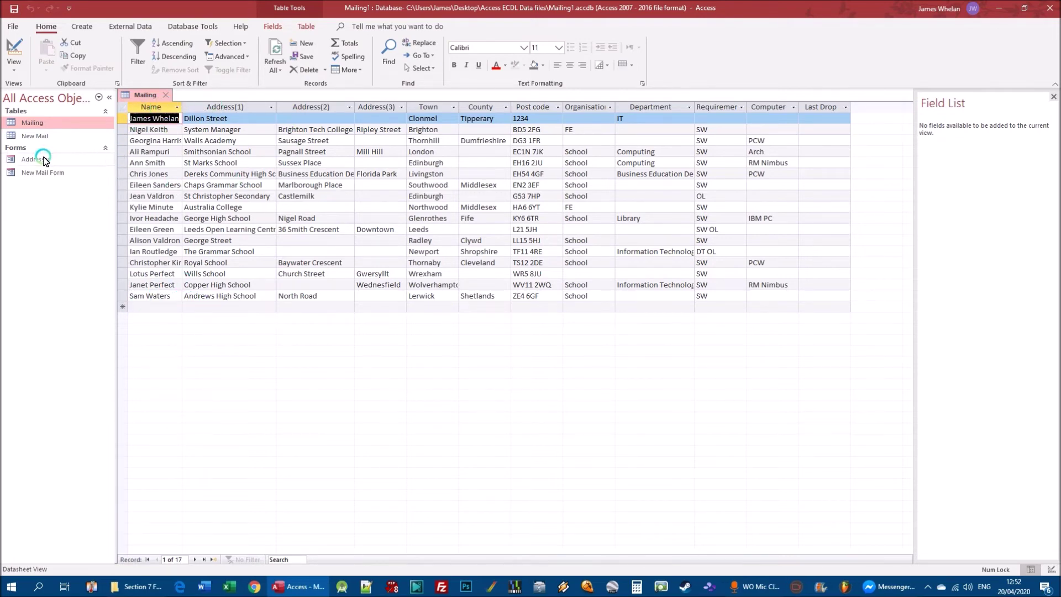
click(167, 96)
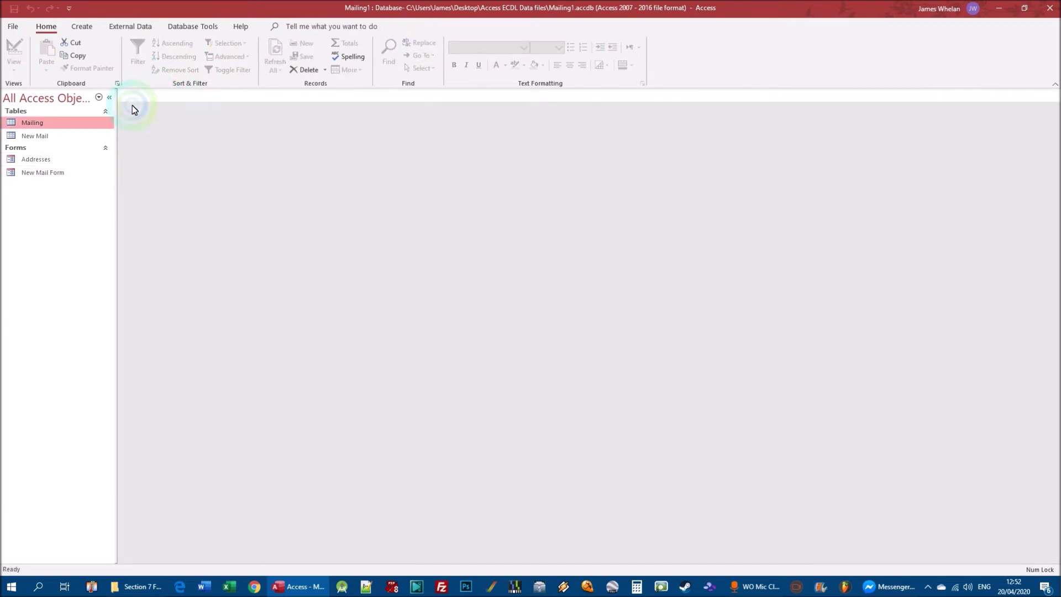
double_click(27, 160)
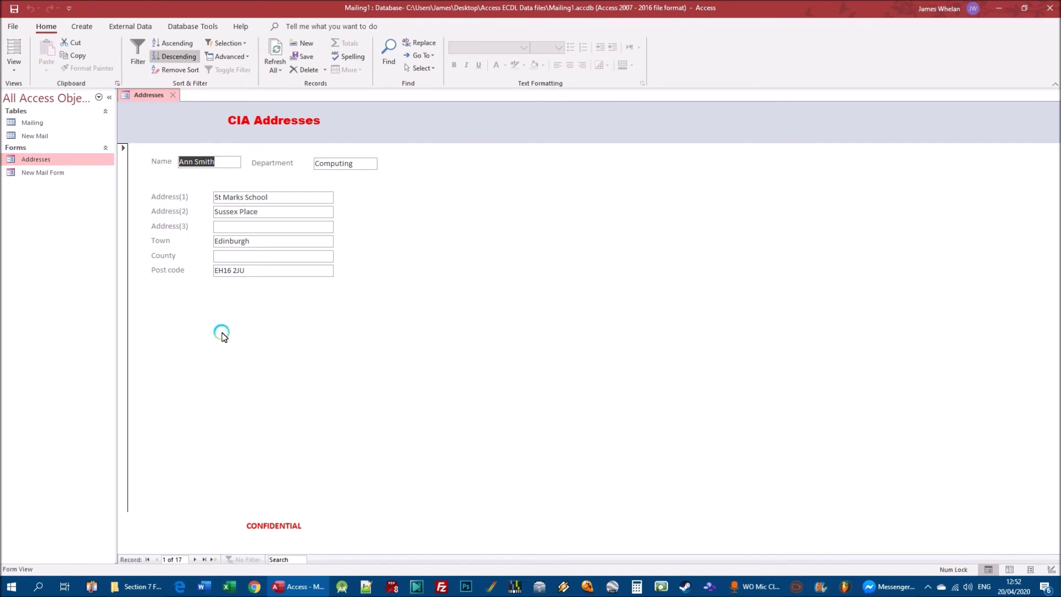
click(185, 71)
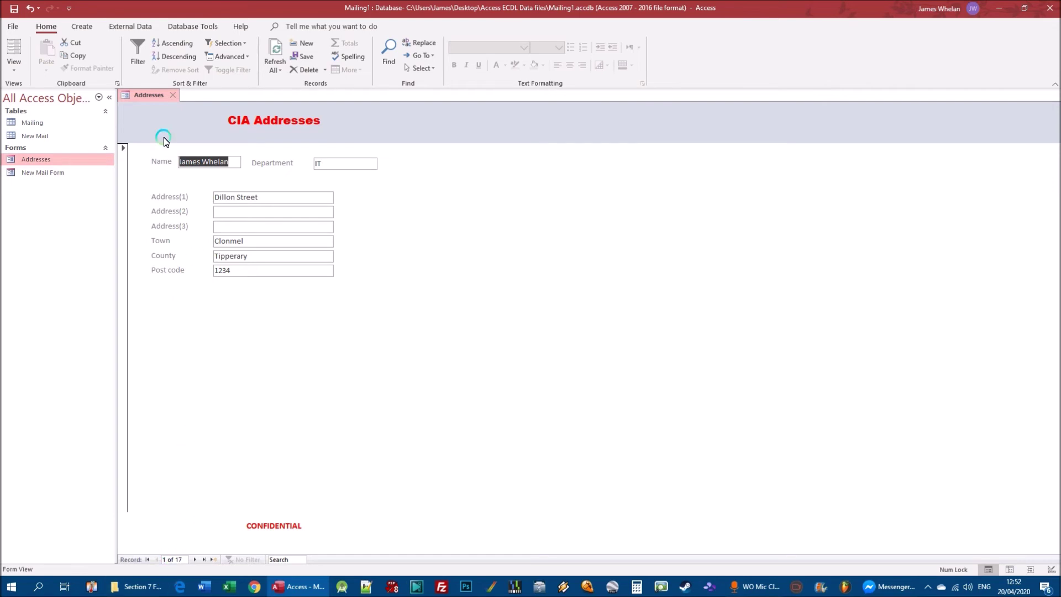
Step: Compare the Mailing table's records with the Addresses form, leaving the Mailing table closed
double_click(33, 122)
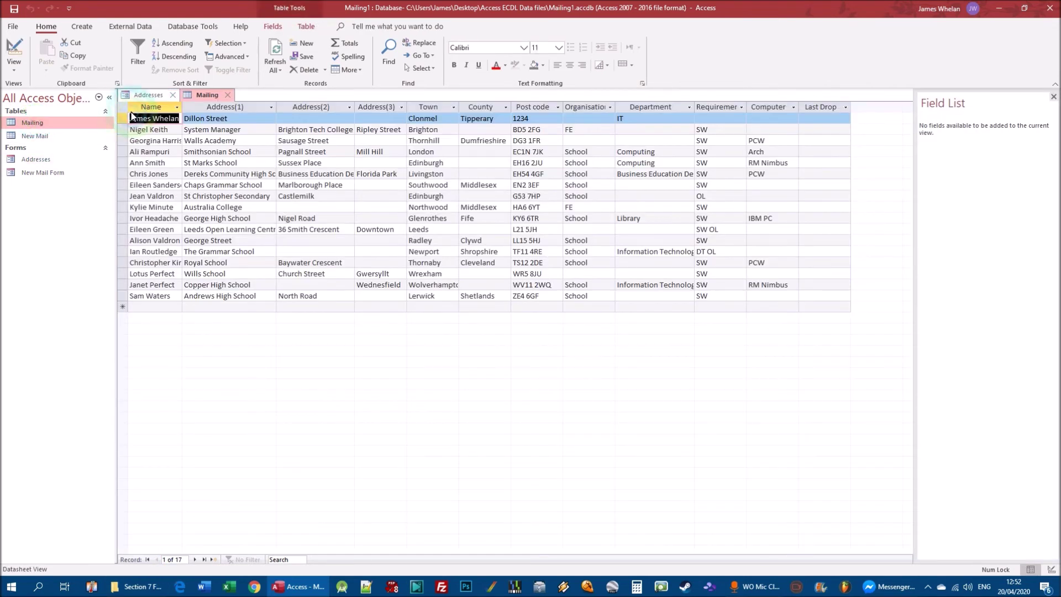
click(226, 95)
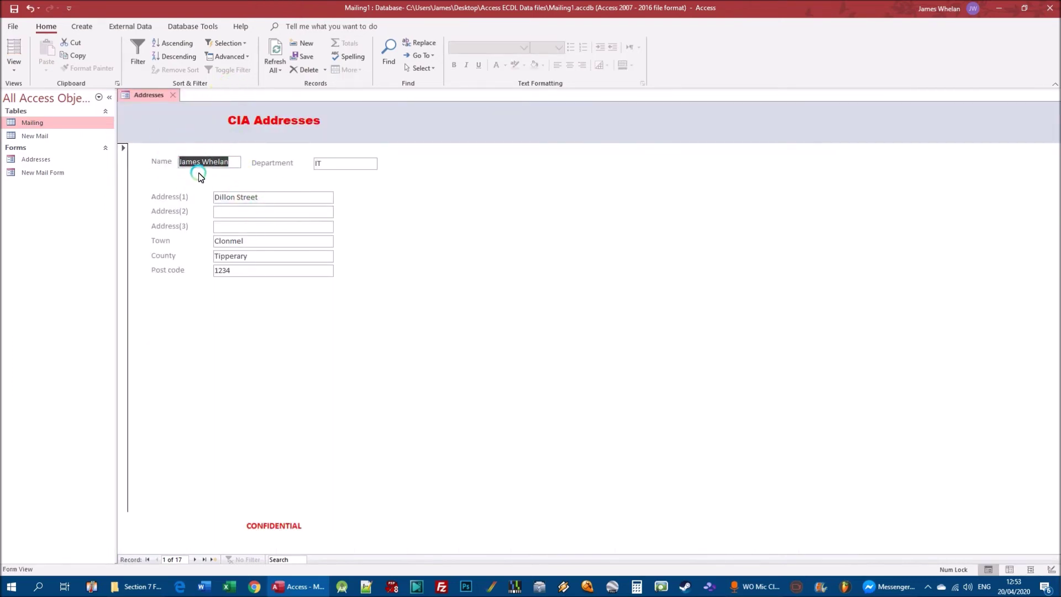
double_click(44, 122)
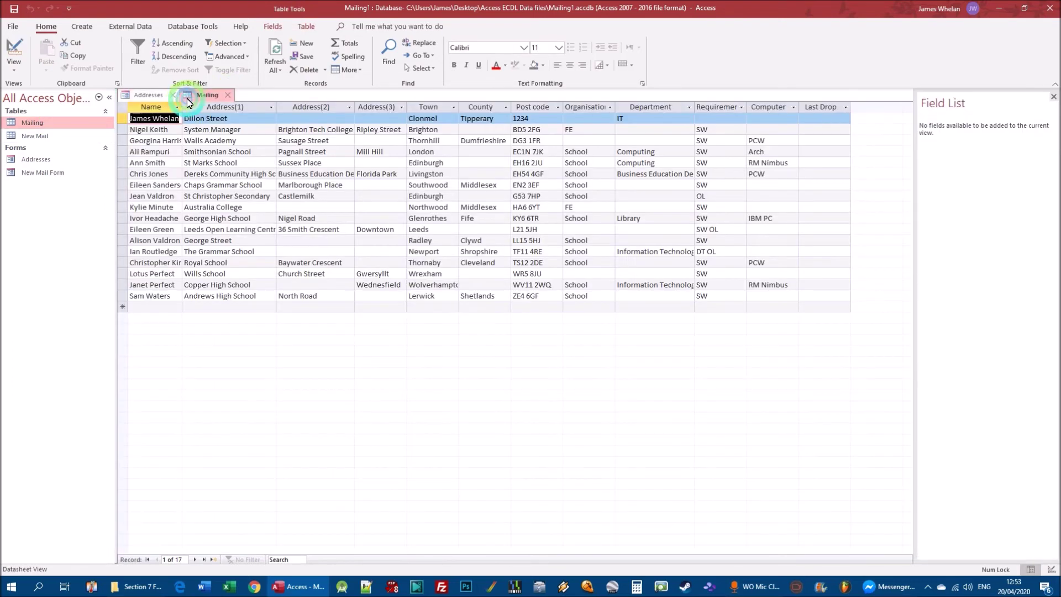
click(152, 96)
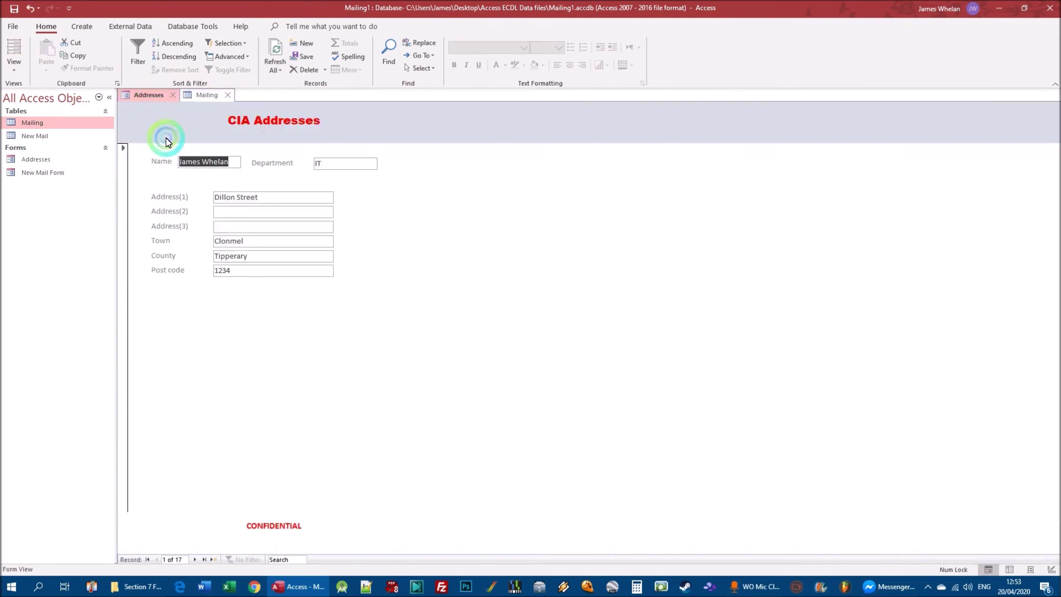
click(206, 95)
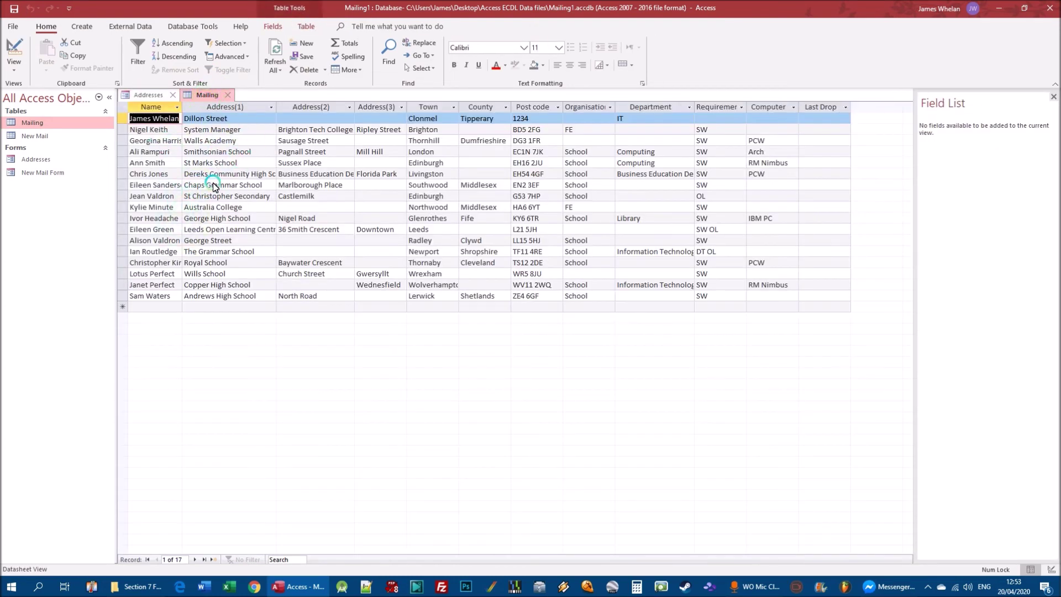
click(227, 95)
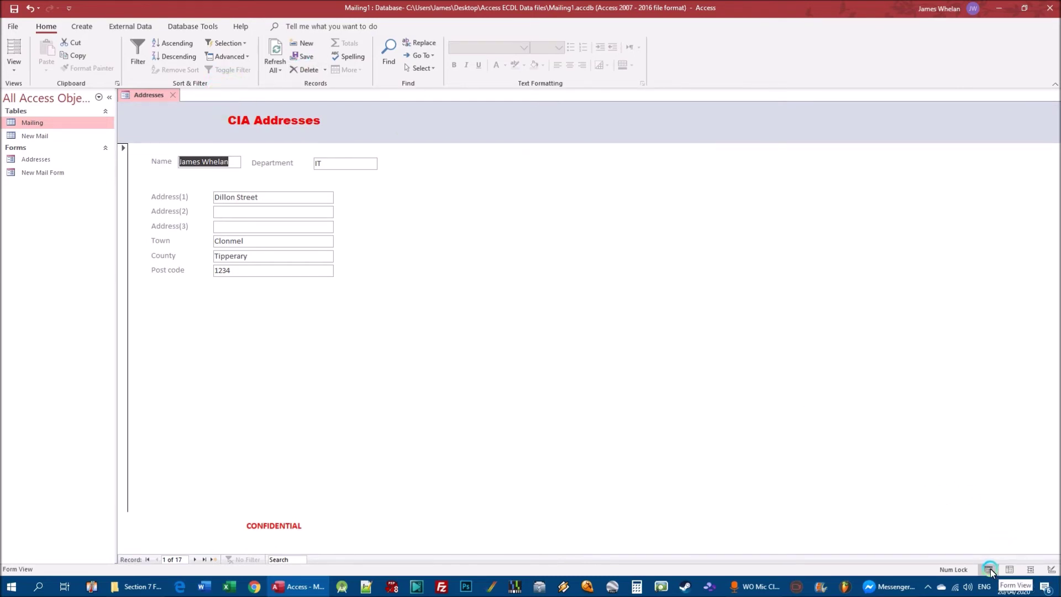
click(1045, 569)
click(1030, 569)
click(1052, 570)
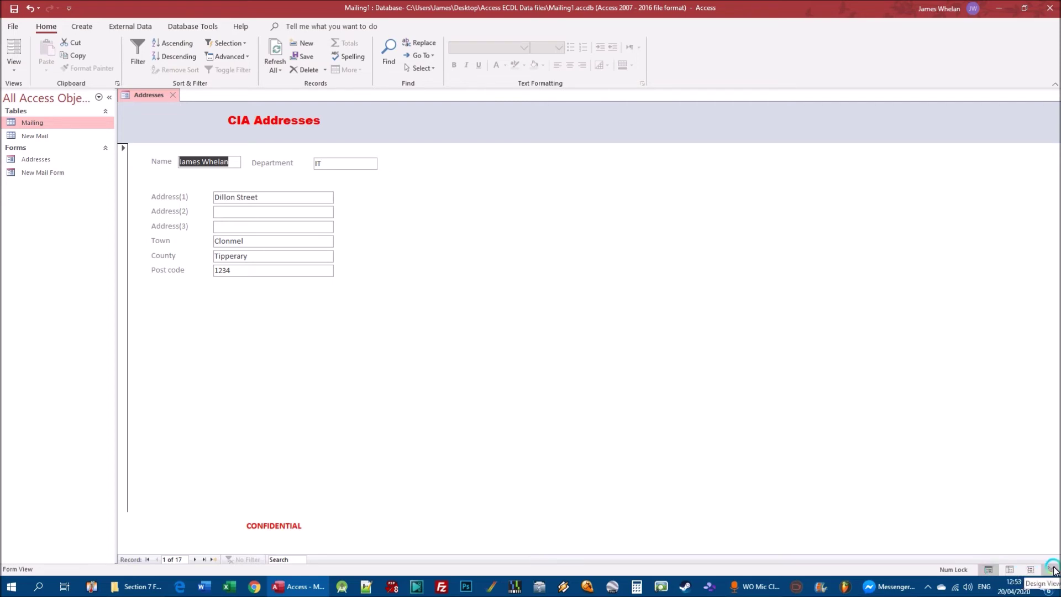
click(991, 570)
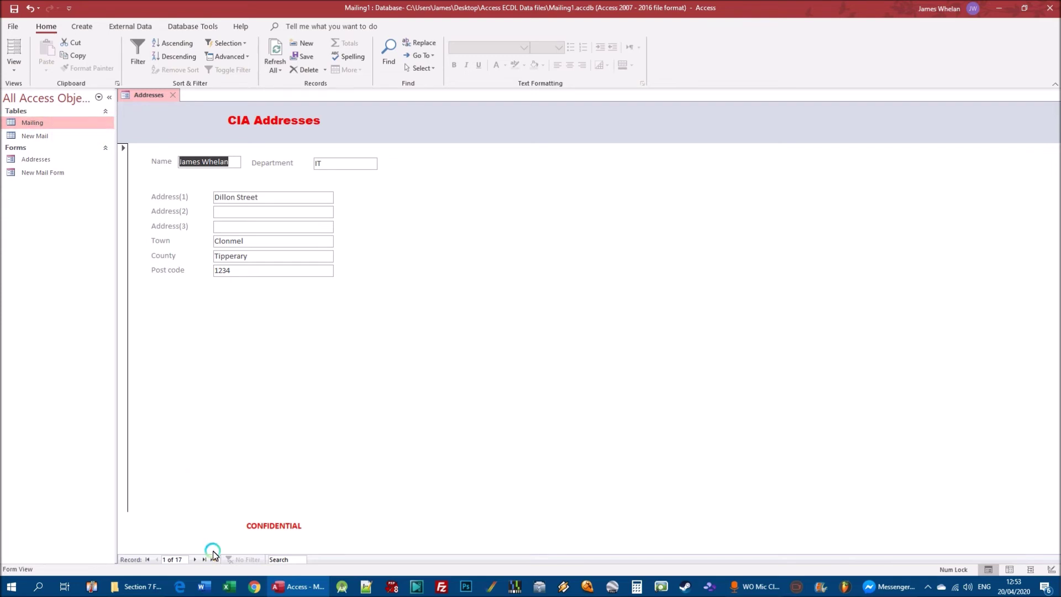
Step: Go to record 4 in the Addresses form and compare it with the Mailing table's fourth row
click(186, 559)
drag(174, 558, 176, 506)
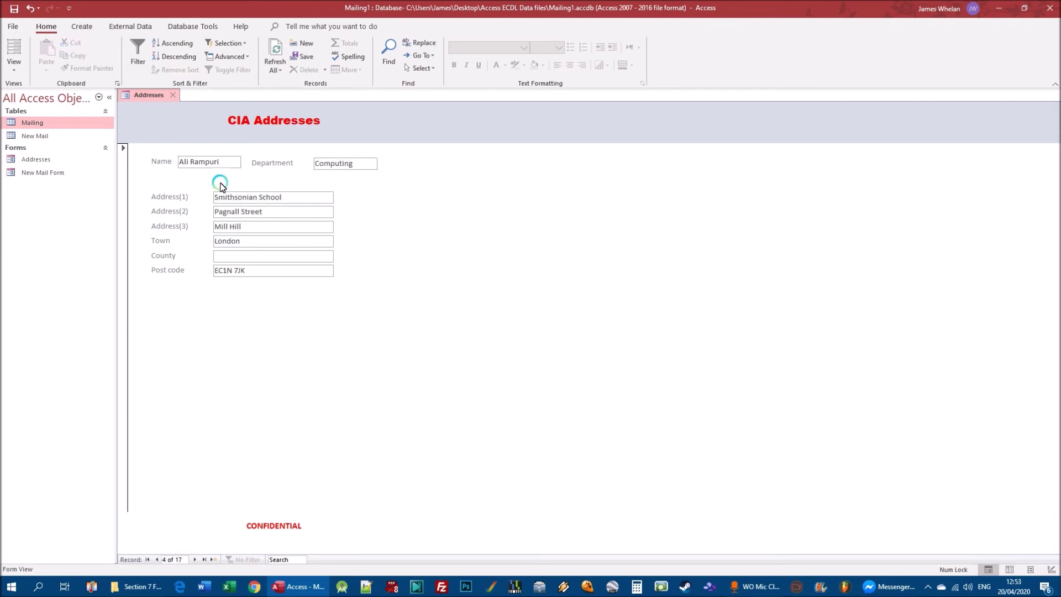
double_click(28, 122)
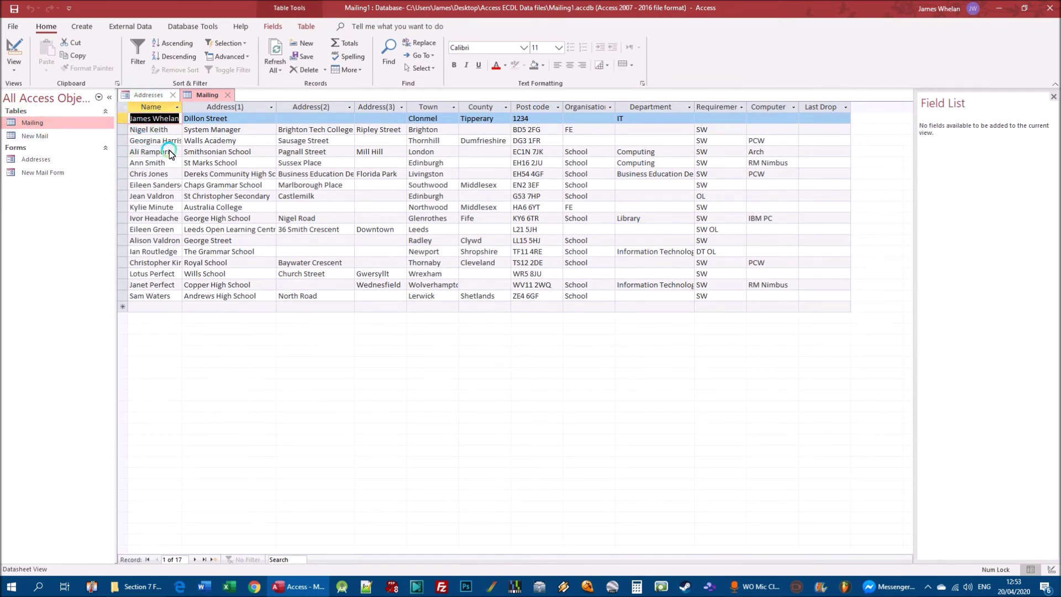
click(228, 96)
click(308, 376)
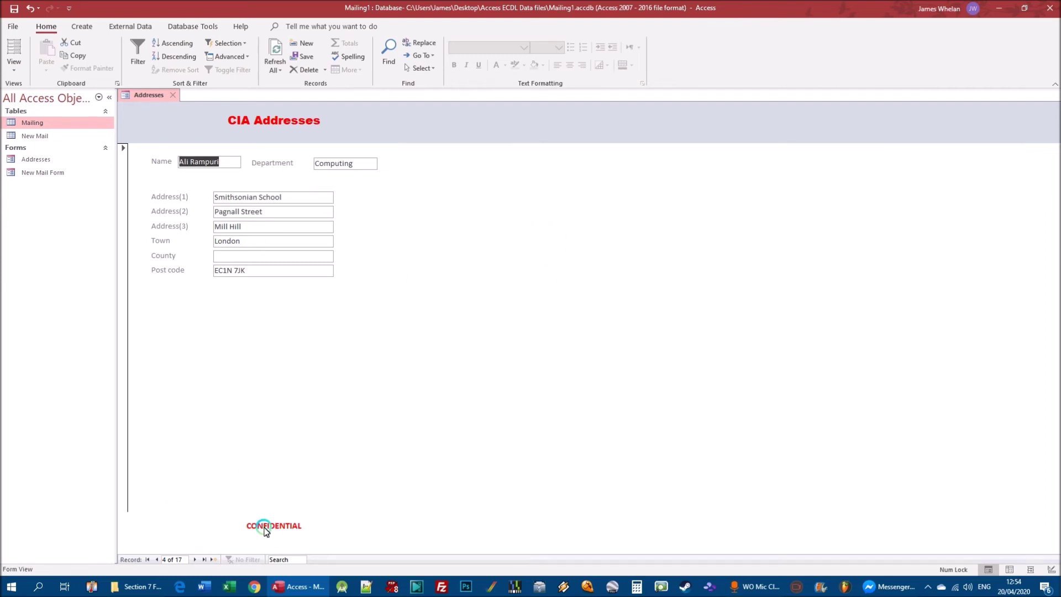
Step: Add a new record in the Addresses form with department Finance, filling in the person's name, address, town, county and post code
click(213, 559)
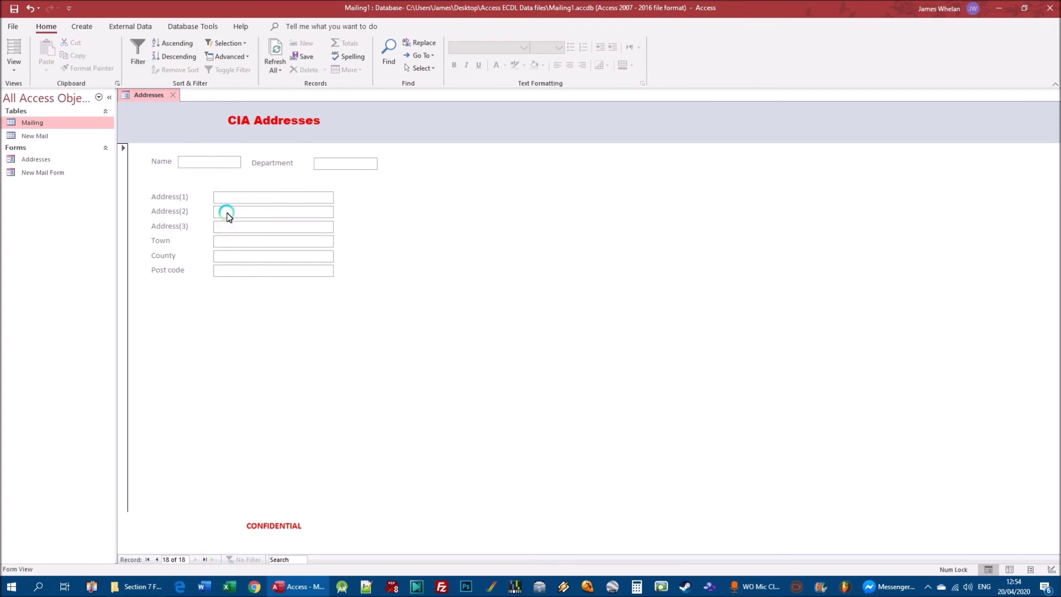
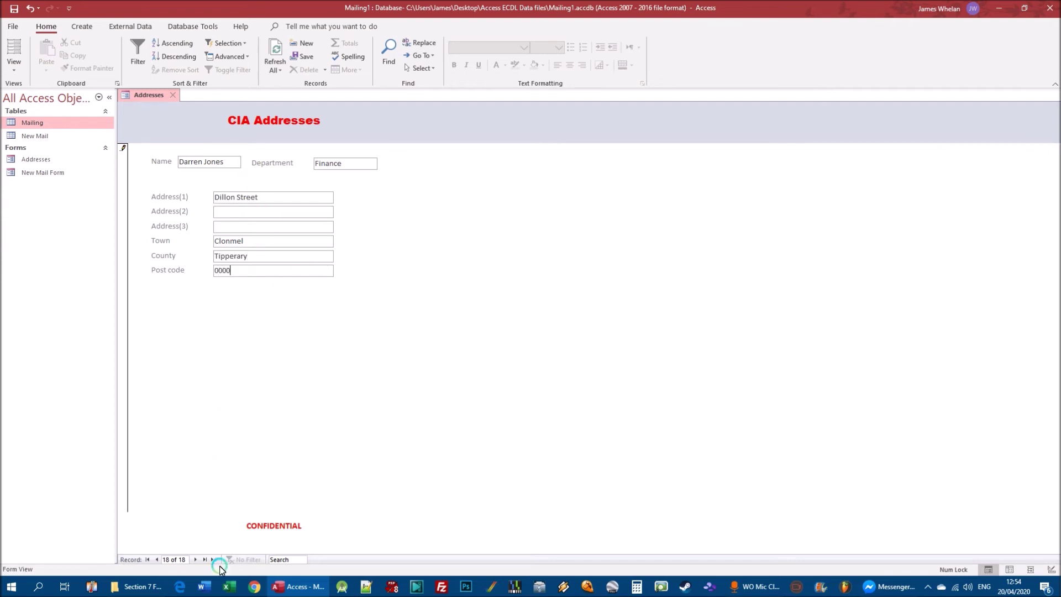
click(197, 558)
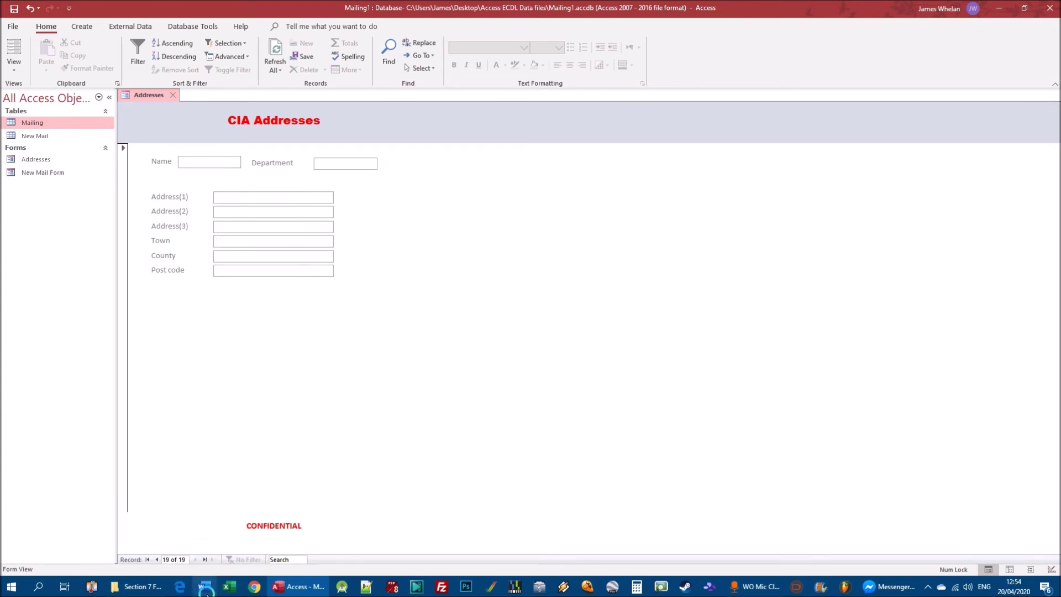
Step: Check the new record against the Mailing table's first and last rows, leaving the table closed
click(159, 559)
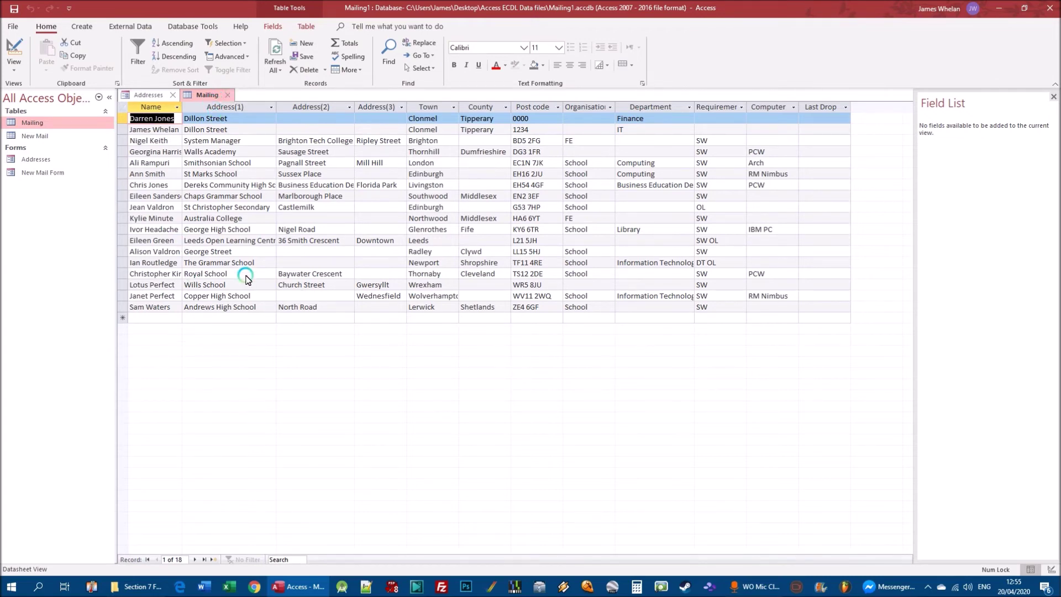
click(203, 559)
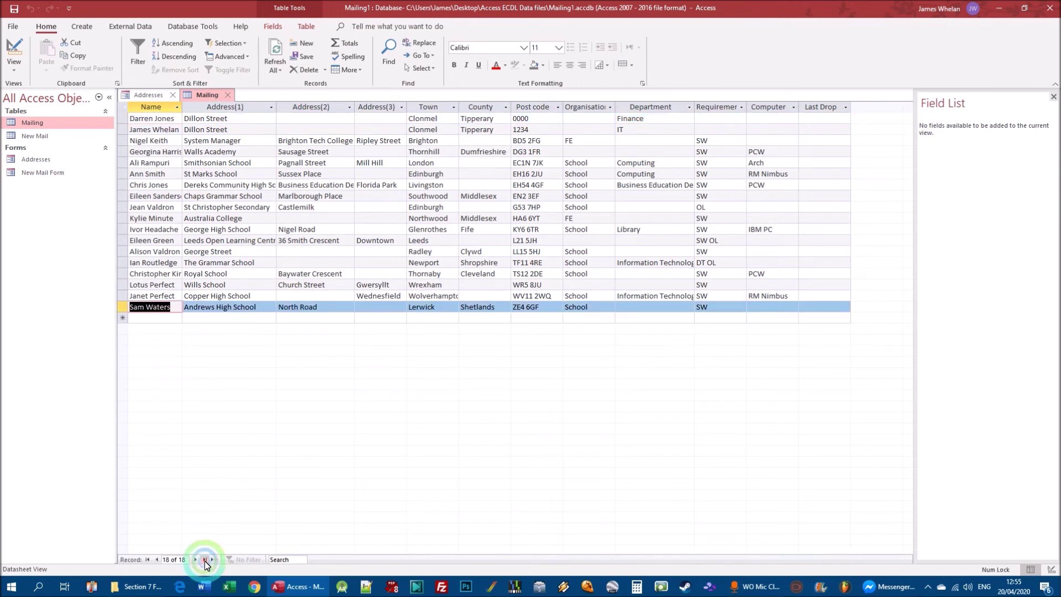
click(227, 96)
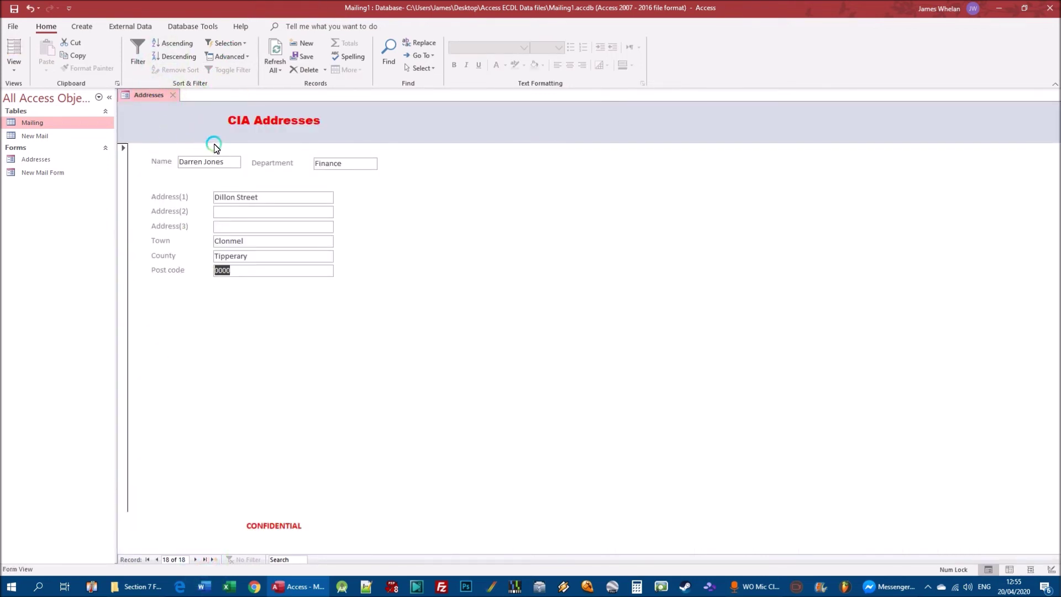
Step: Delete record 18, the Finance entry, from the Addresses form and check its removal in the Mailing table
click(159, 560)
click(148, 559)
click(203, 559)
key(shift+Tab)
key(shift+Tab)
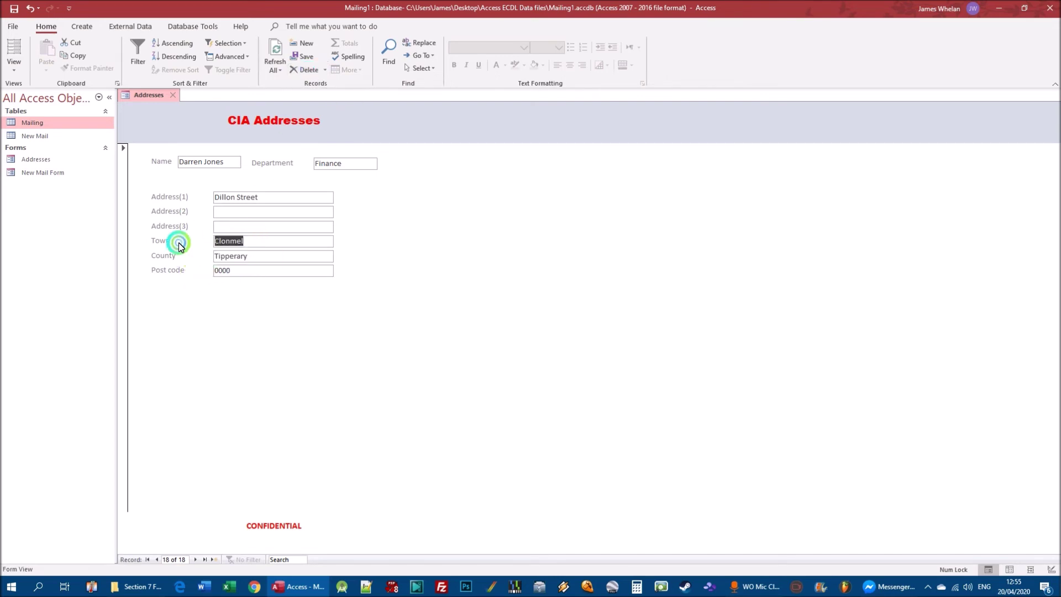
click(309, 71)
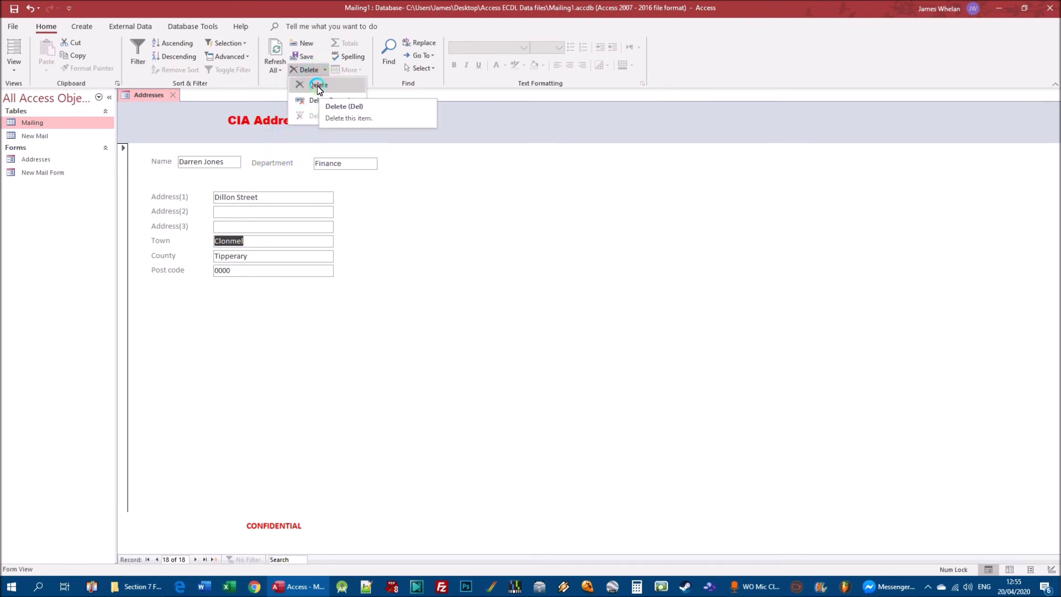
click(352, 82)
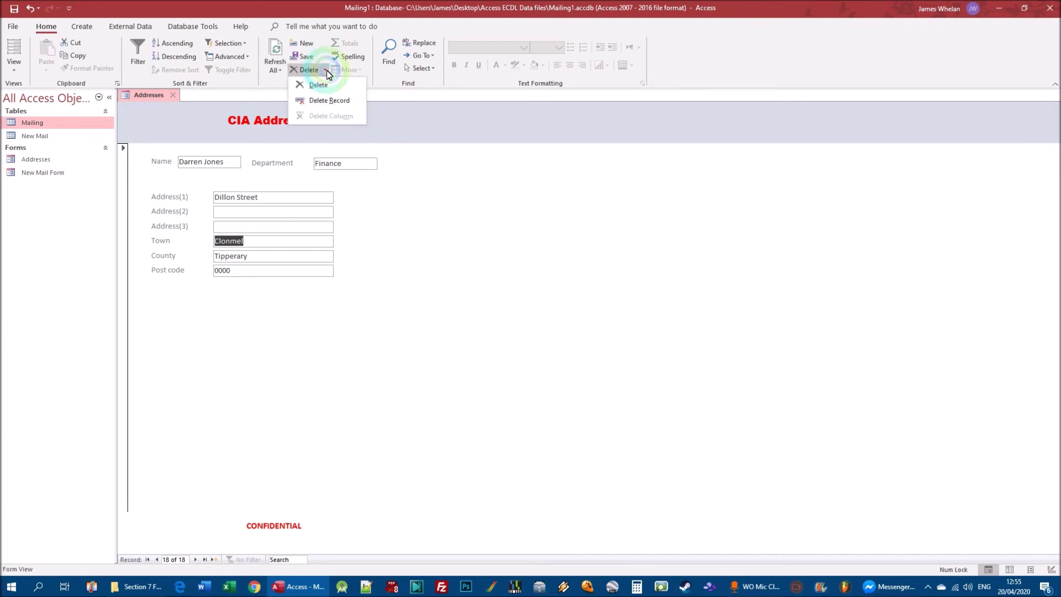
click(328, 100)
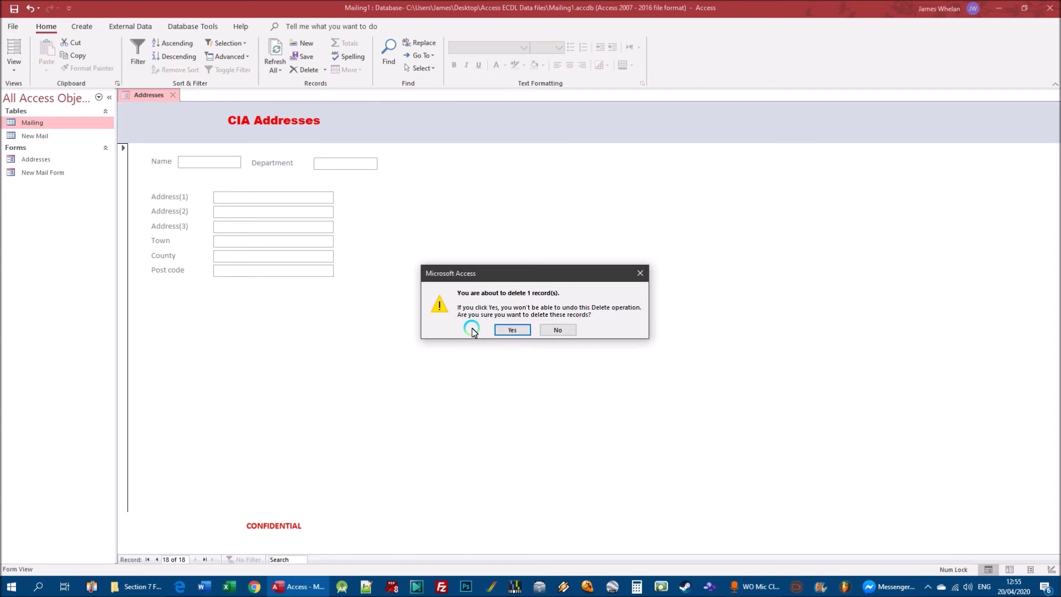
click(508, 331)
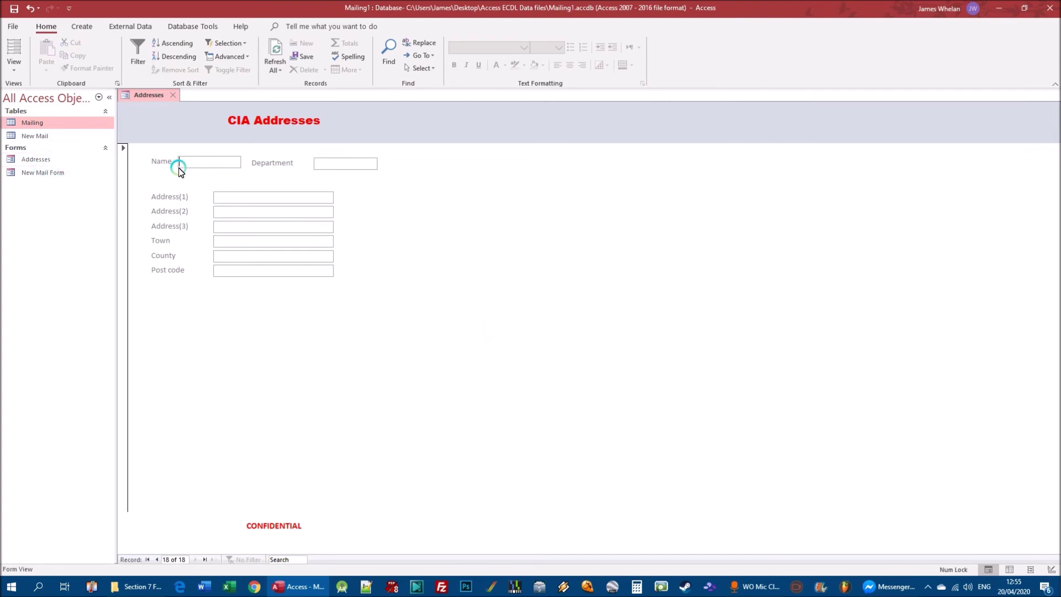
double_click(39, 126)
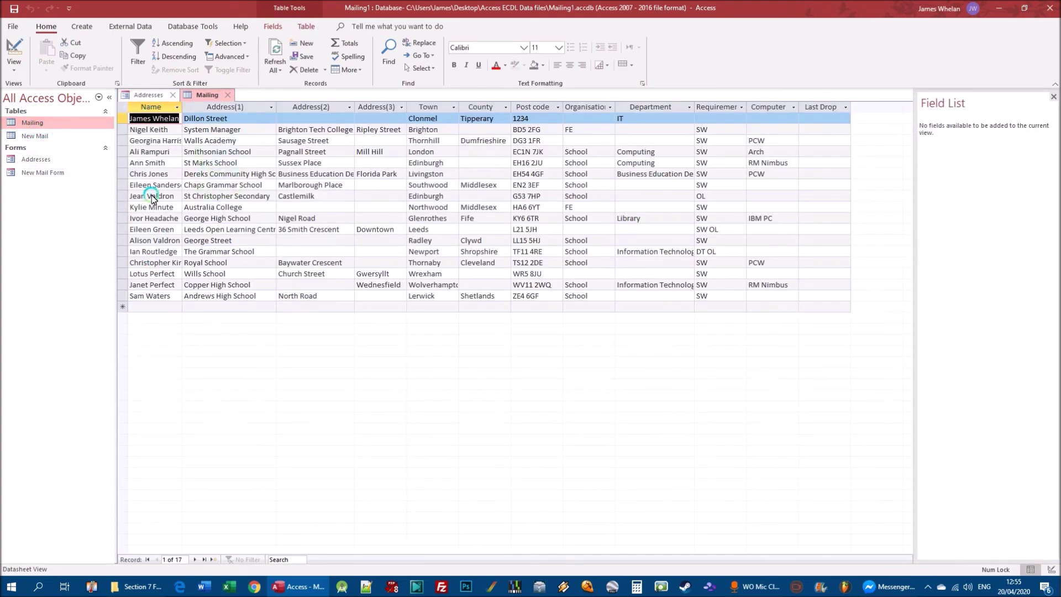
click(231, 95)
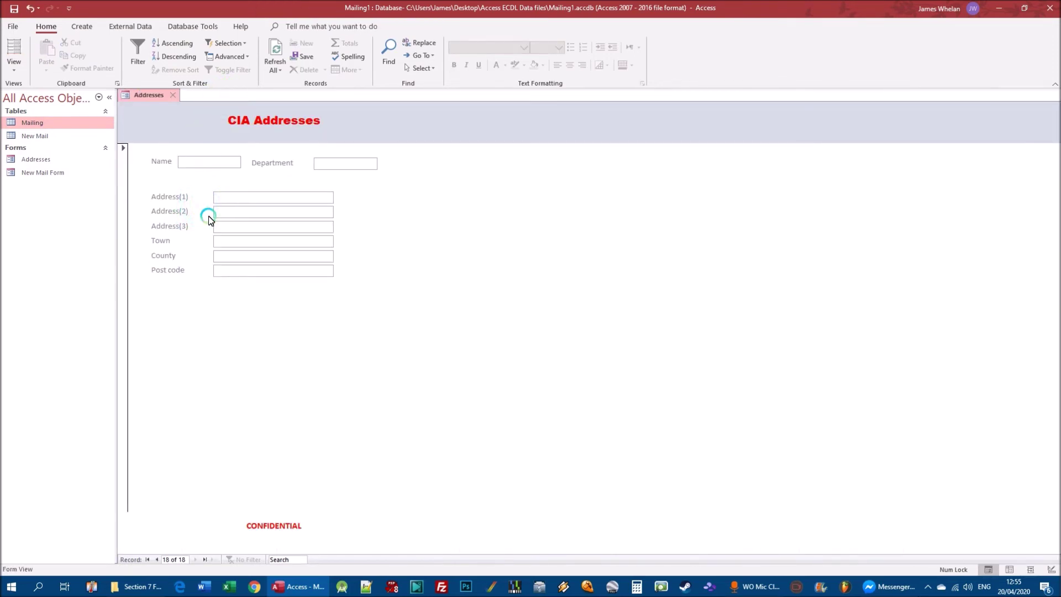
Step: Browse back and forth through the Addresses form's records, ending on record 11
click(157, 559)
click(156, 559)
click(157, 559)
click(155, 559)
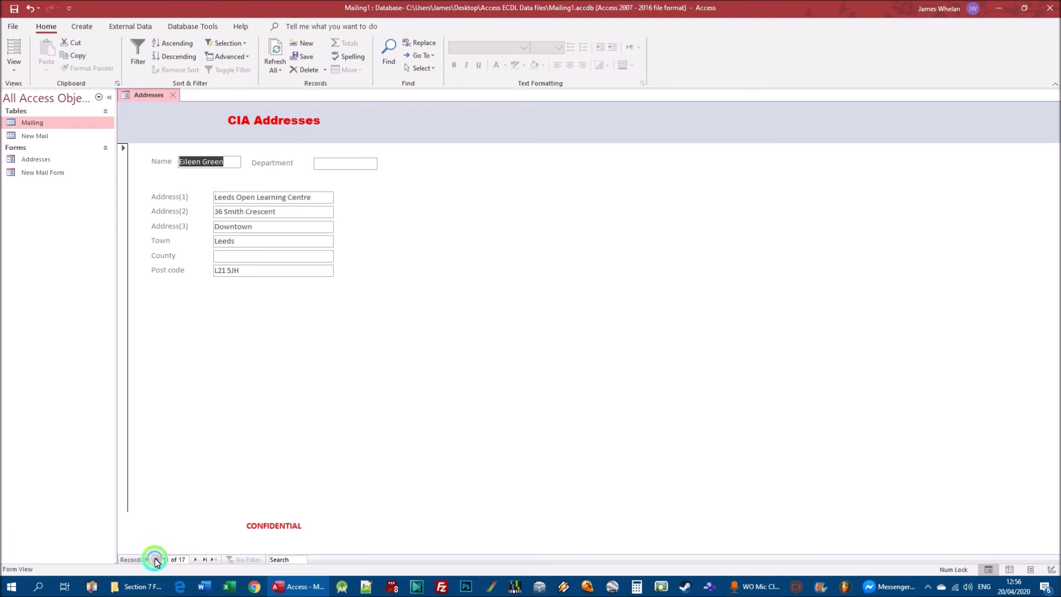
click(155, 559)
click(196, 560)
click(195, 559)
click(195, 559)
click(196, 560)
click(156, 559)
click(156, 559)
click(156, 559)
Step: Examine the deletion options for the eleventh row of the Mailing table, leaving the record in place and the table closed
click(37, 126)
click(37, 126)
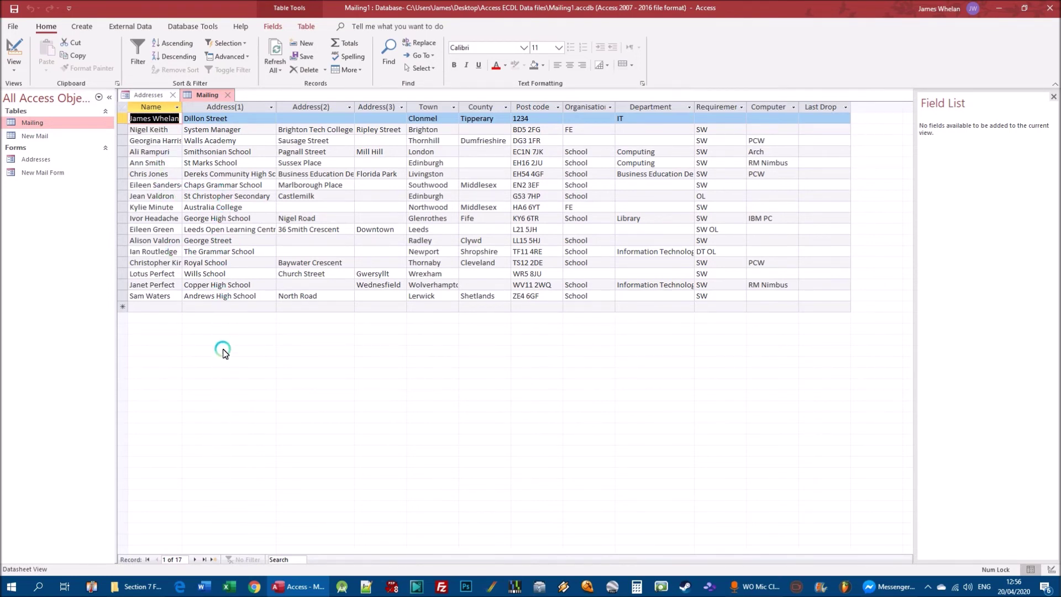
right_click(123, 229)
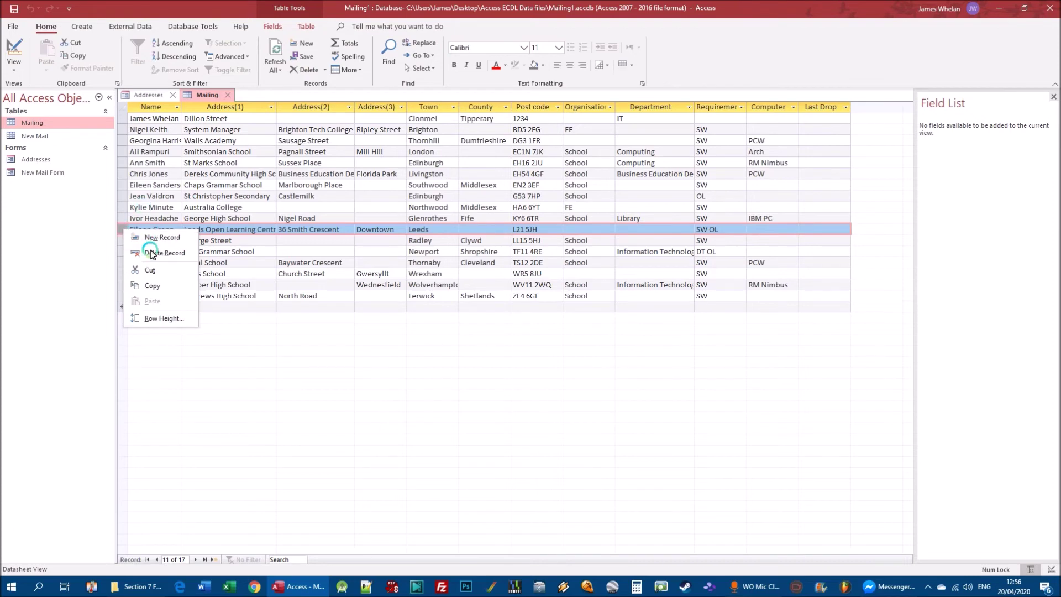
click(341, 82)
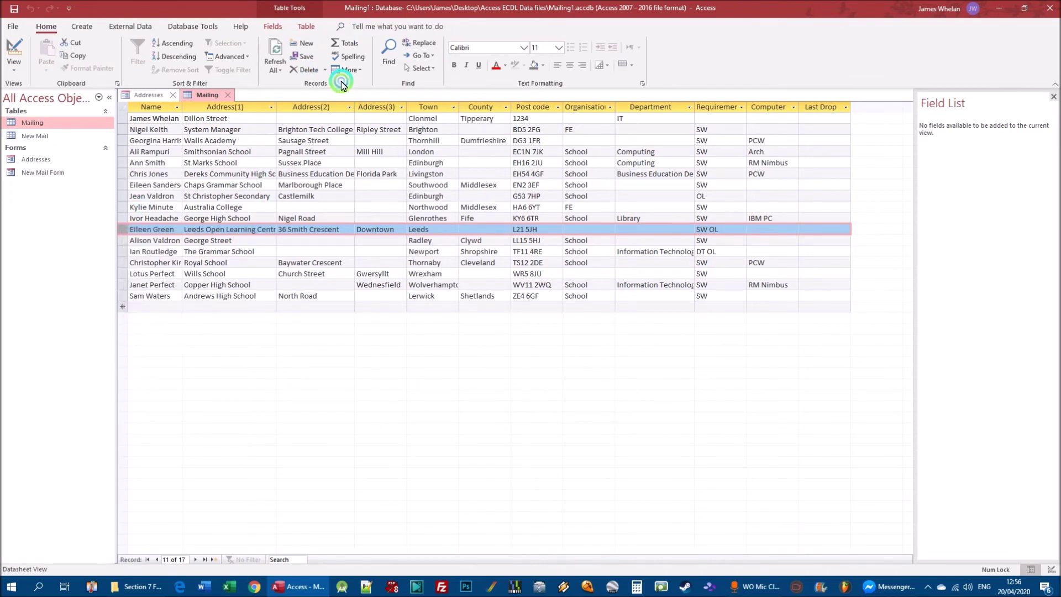
click(326, 70)
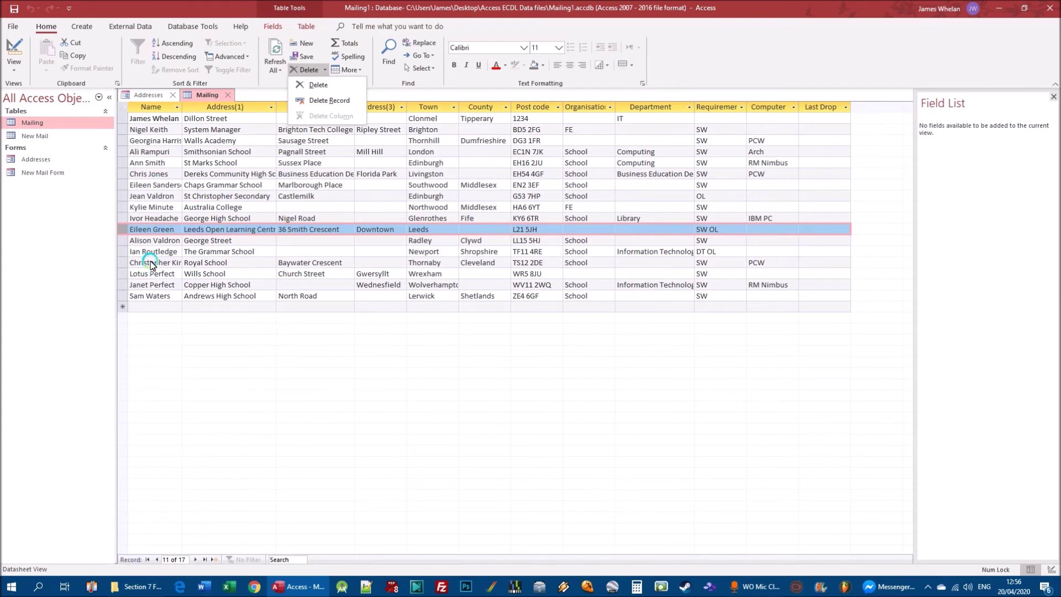
click(229, 95)
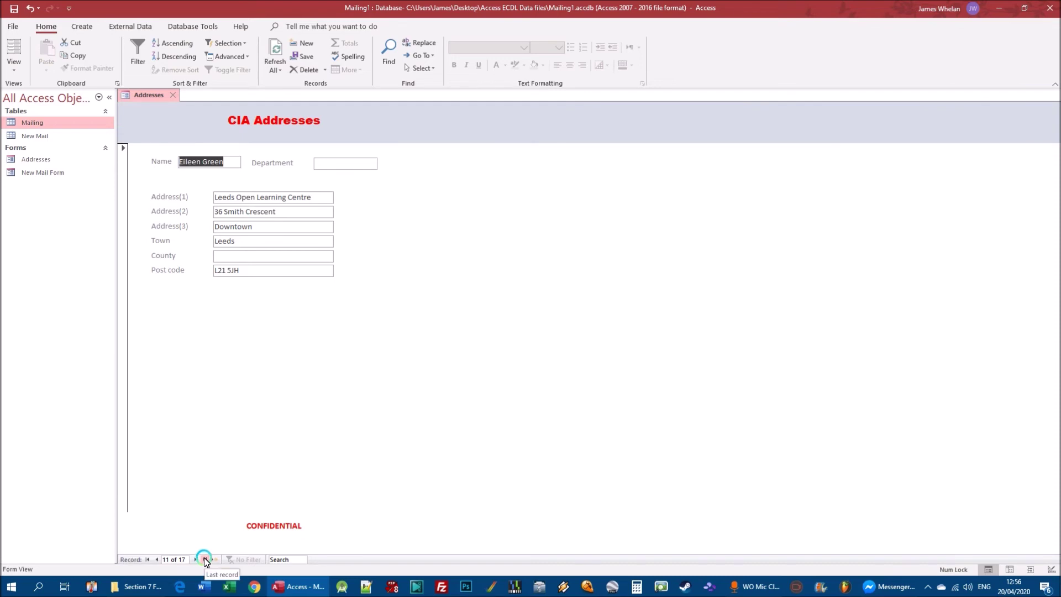
Step: Go to the last record in the Addresses form and step back to record 11
click(206, 560)
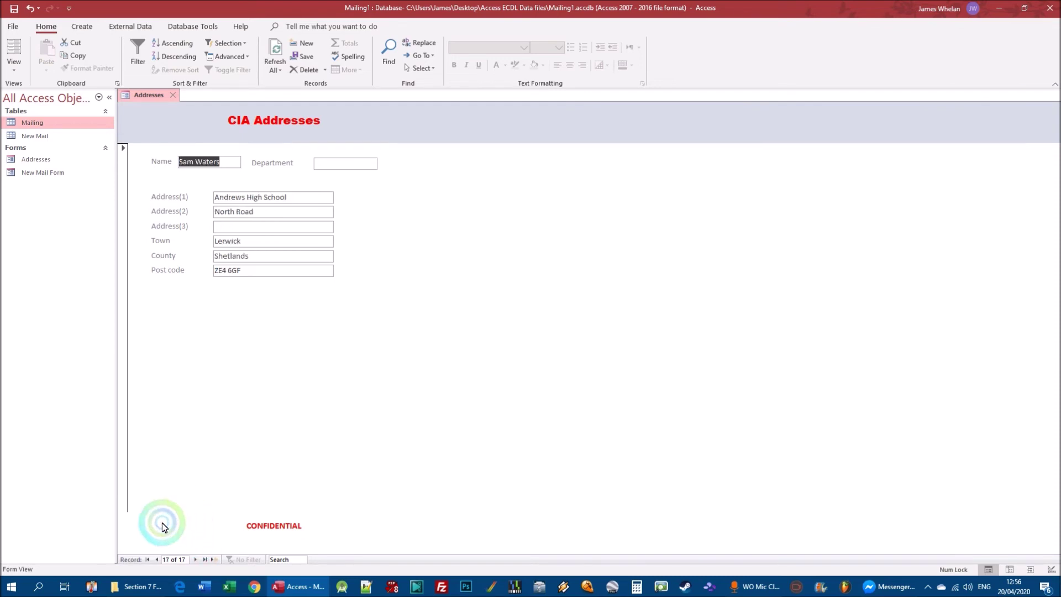
click(155, 561)
click(156, 562)
click(155, 562)
click(155, 561)
click(155, 561)
click(155, 561)
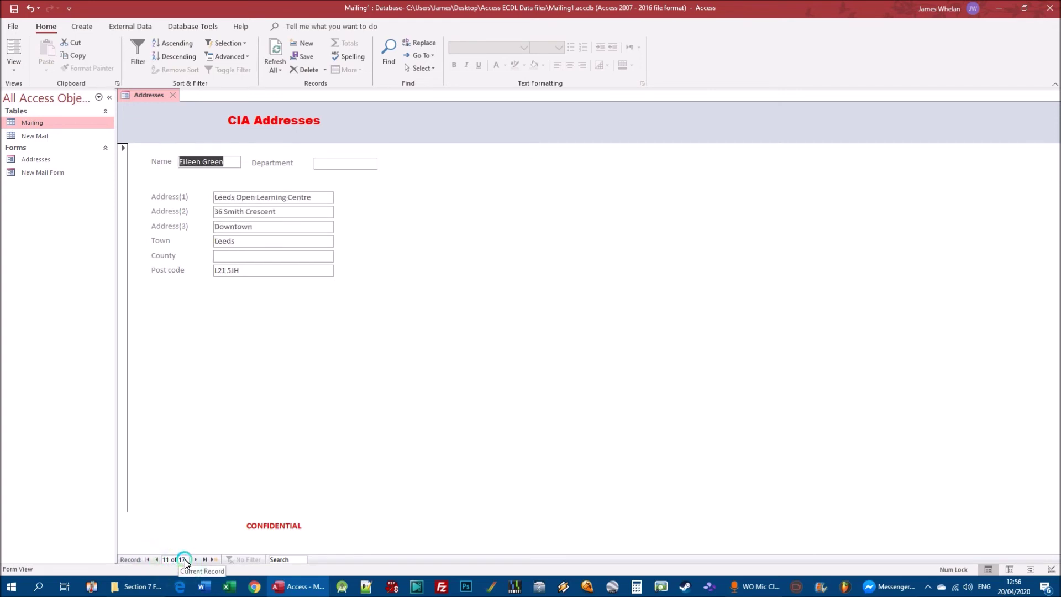
Step: Set the Town of record 11 to Sheffield and save the edit by moving to the next record and back
click(179, 560)
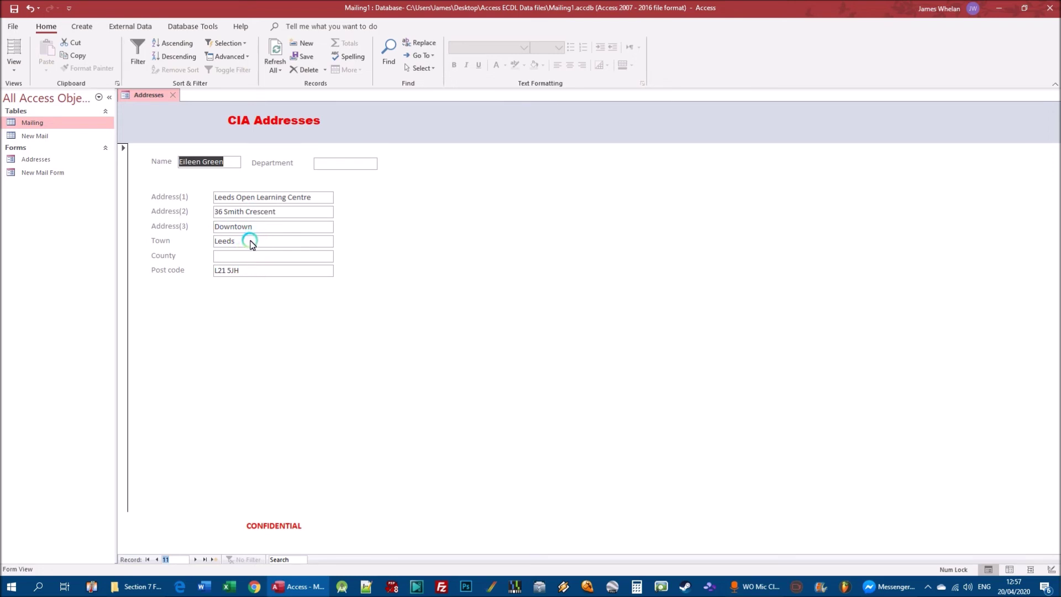
double_click(256, 243)
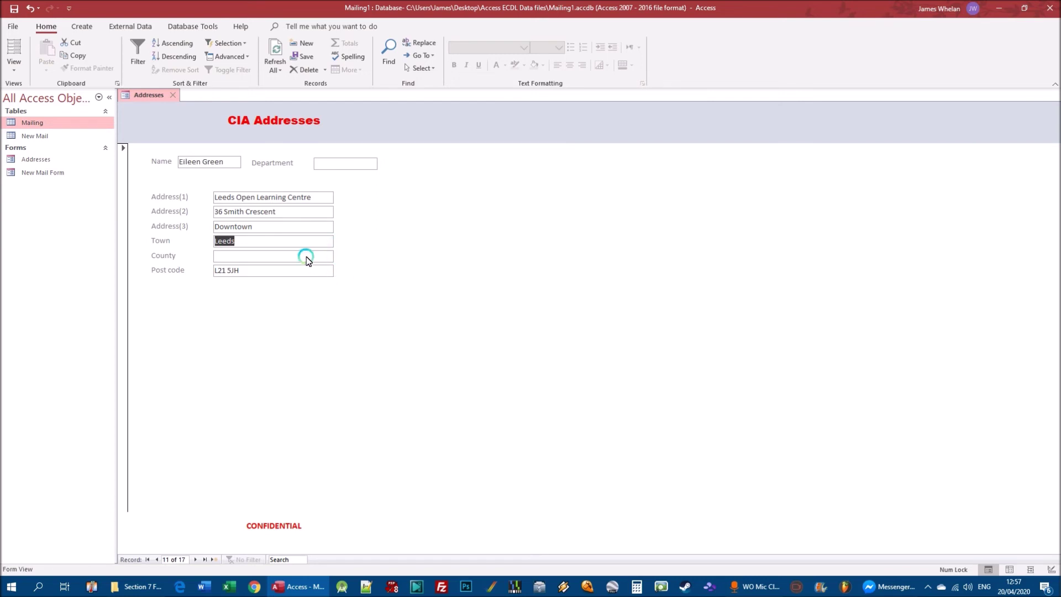
click(200, 240)
drag(237, 242, 199, 237)
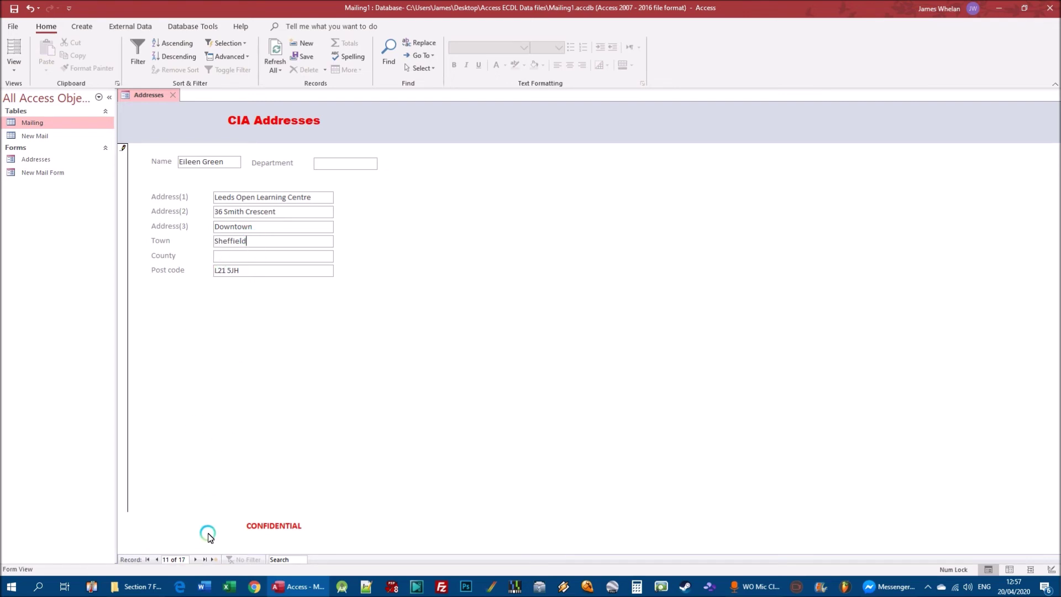
click(197, 560)
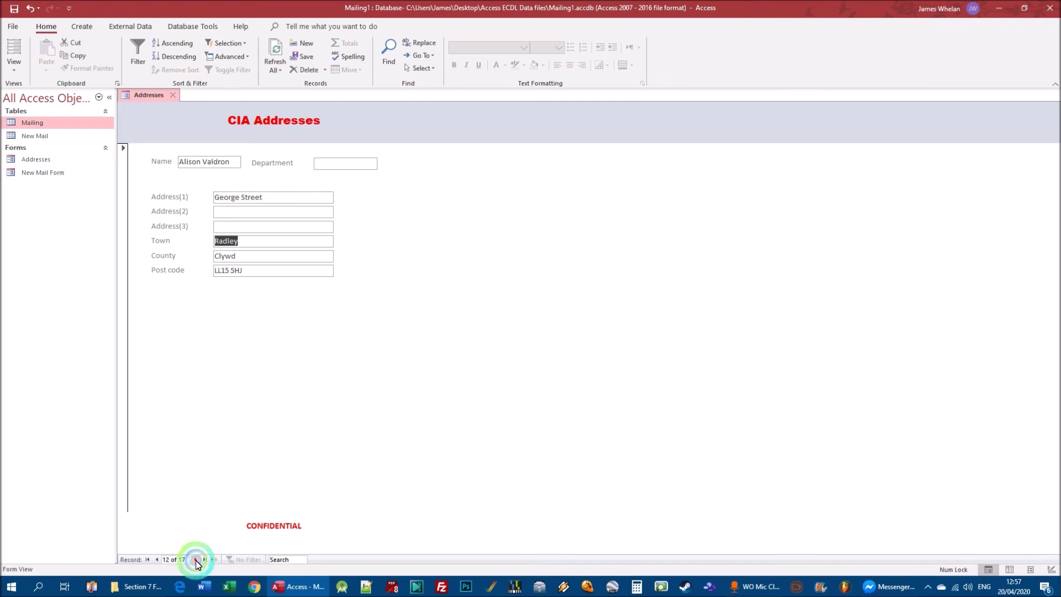
click(160, 560)
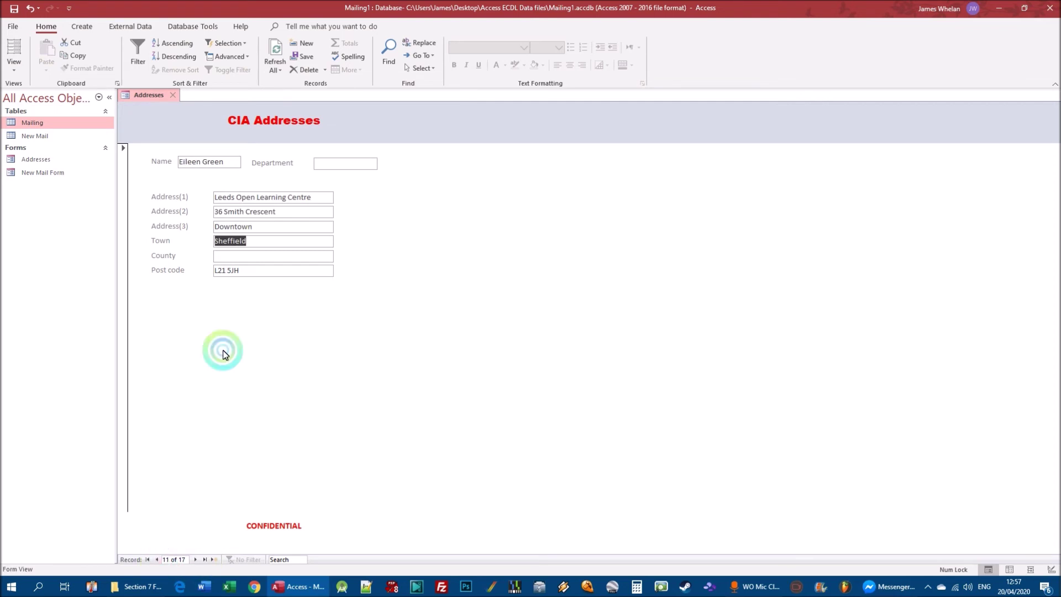
Step: Change the last letter of record 15's Post code to Y and save the edit by switching records
click(270, 229)
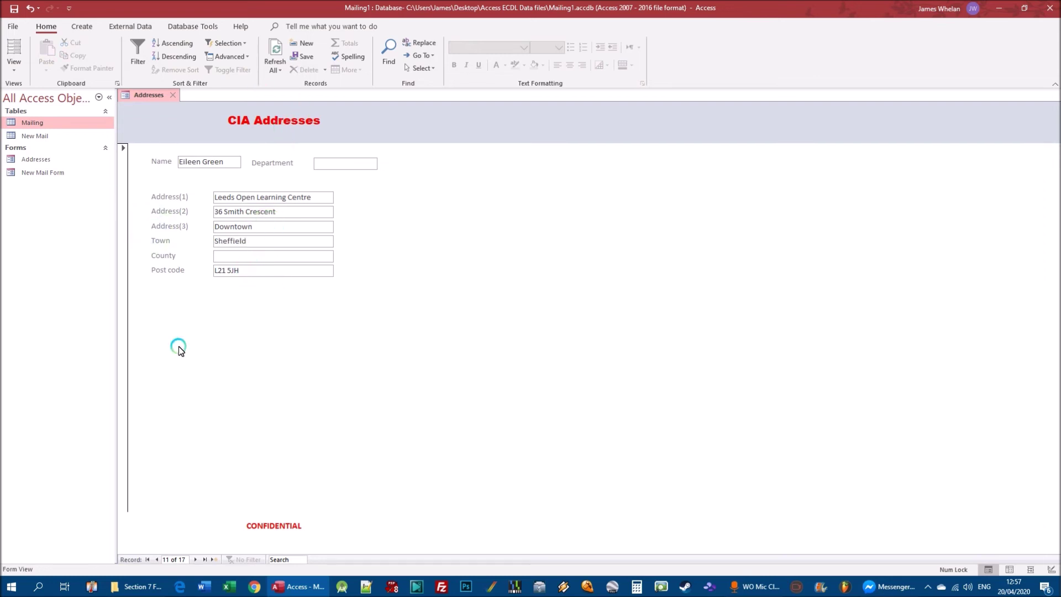
click(197, 559)
click(196, 560)
click(196, 559)
click(197, 559)
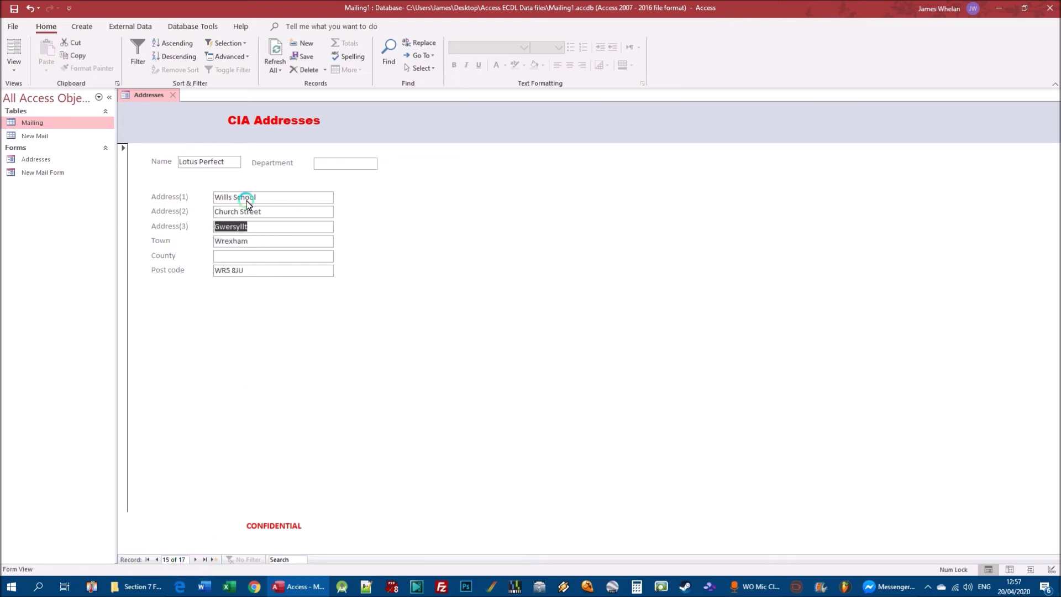
click(262, 269)
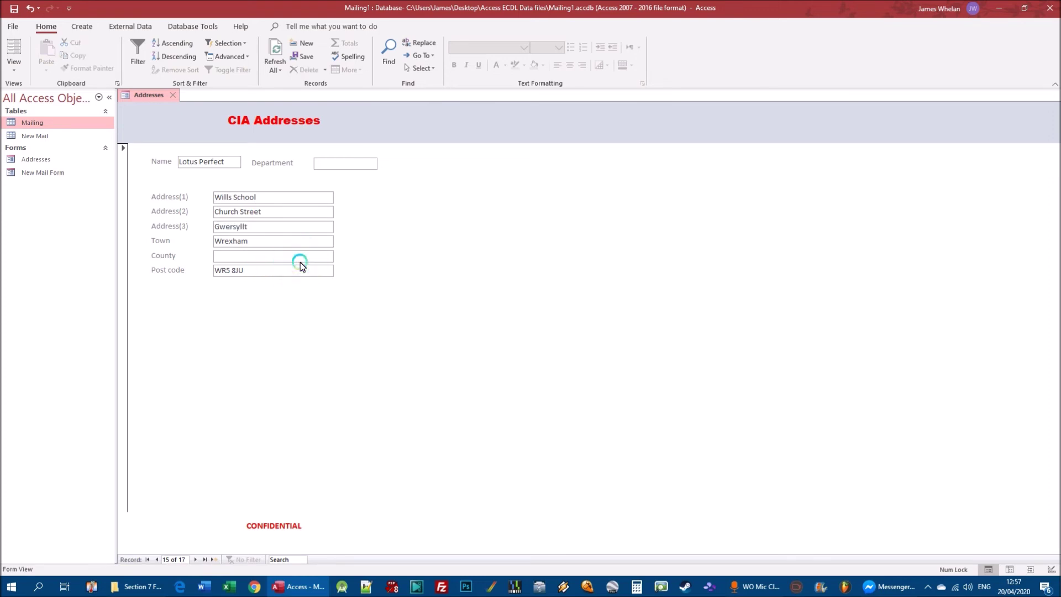
key(BackSpace)
click(194, 560)
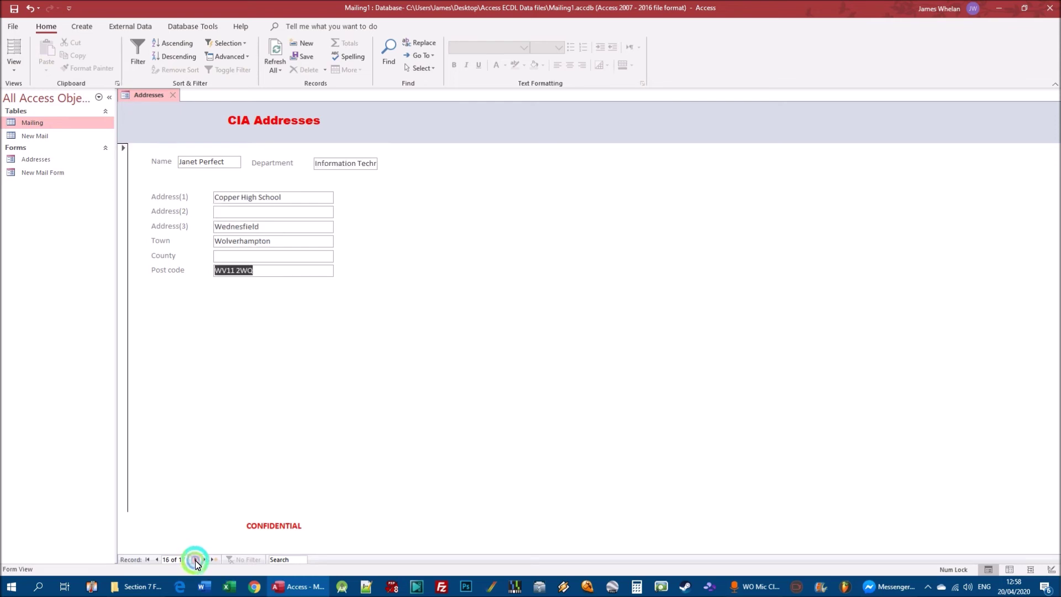
click(157, 559)
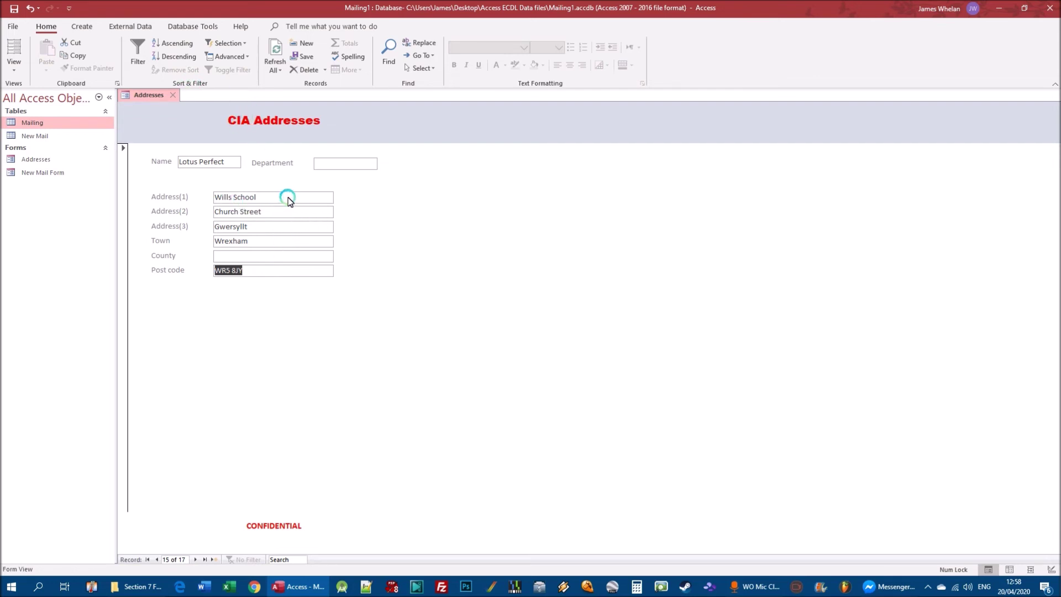
Step: Open the Mailing table and check that the form's Town and Post code edits are reflected in its rows
double_click(43, 124)
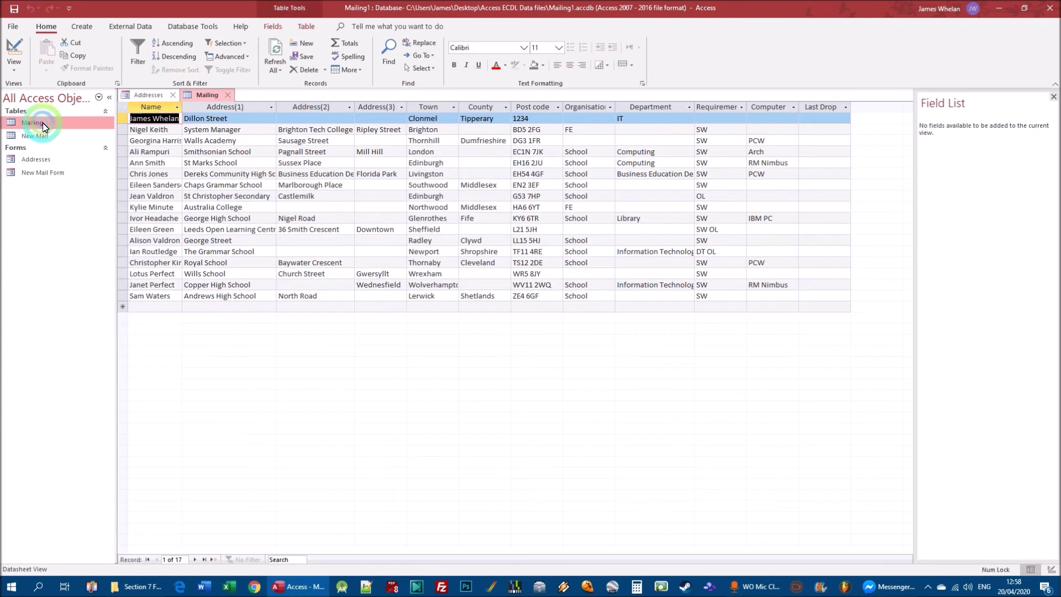
click(317, 199)
click(427, 217)
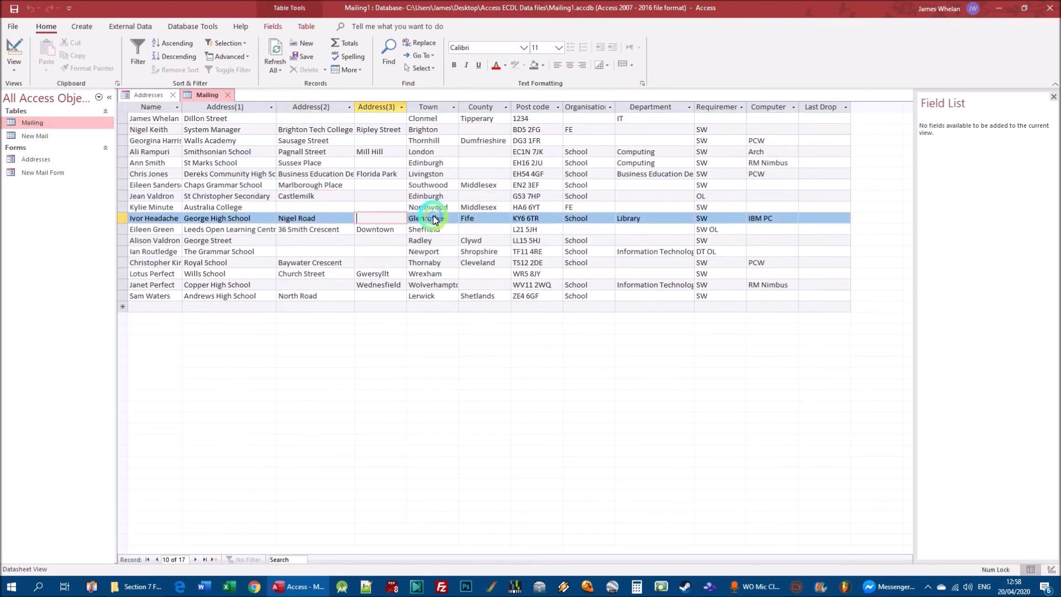
click(487, 105)
click(422, 190)
click(310, 185)
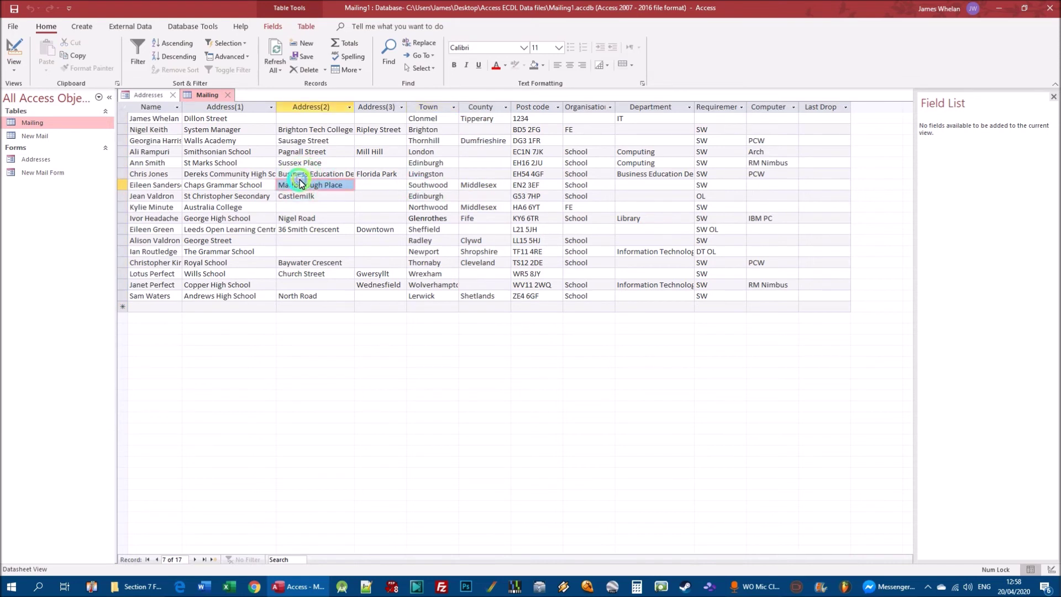
click(431, 229)
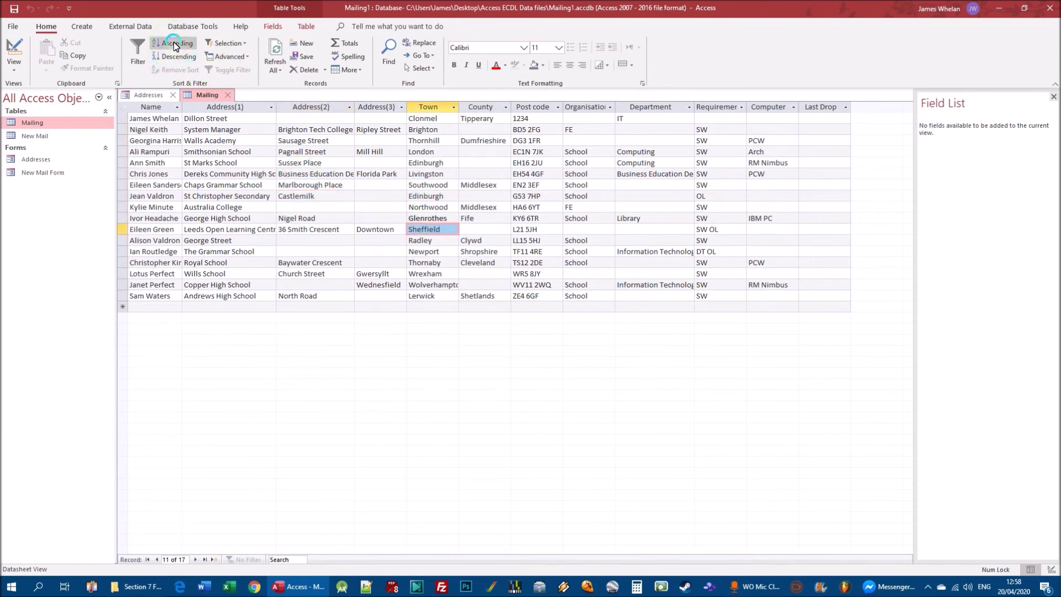
Step: Close the Mailing table and sort the Addresses form's records in ascending order by Address(1)
click(228, 95)
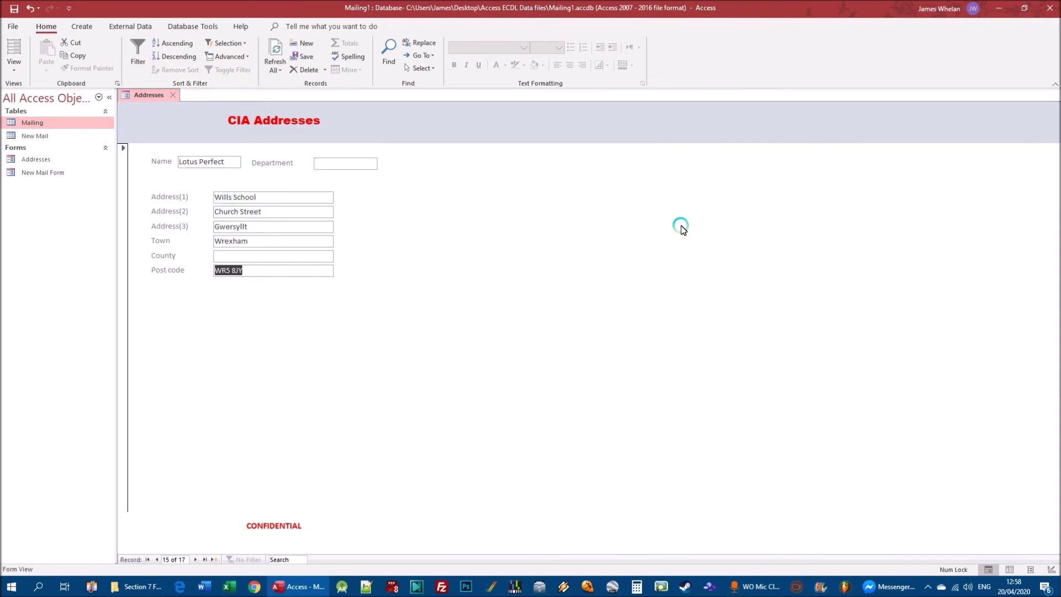
click(240, 231)
click(239, 212)
click(236, 199)
click(237, 242)
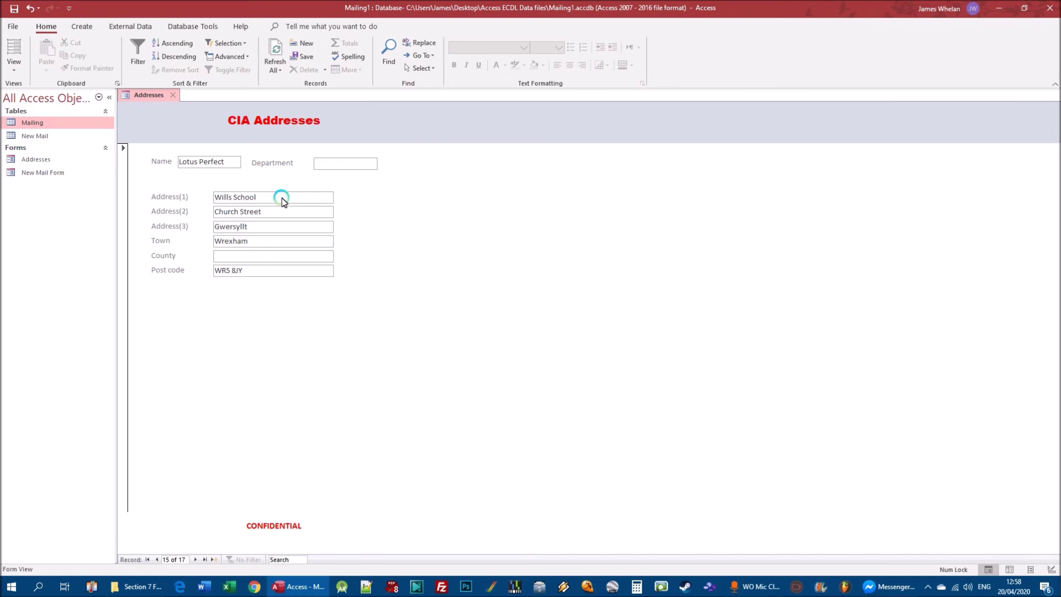
click(171, 44)
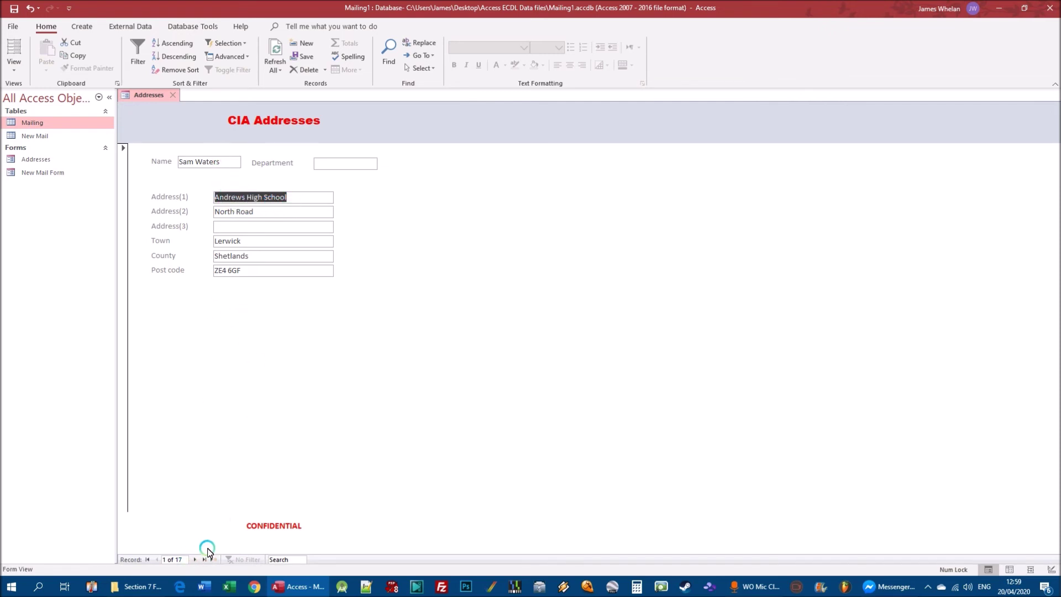
Step: Step forward through the sorted Addresses records to record 6 to check their Address(1) order
click(195, 560)
click(195, 560)
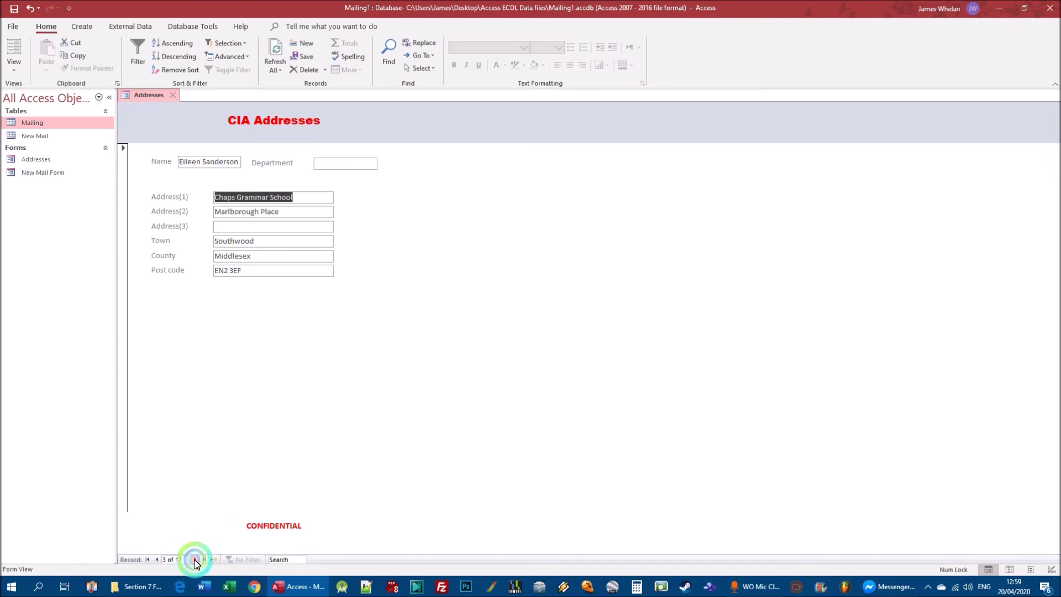
click(195, 560)
click(196, 560)
click(196, 560)
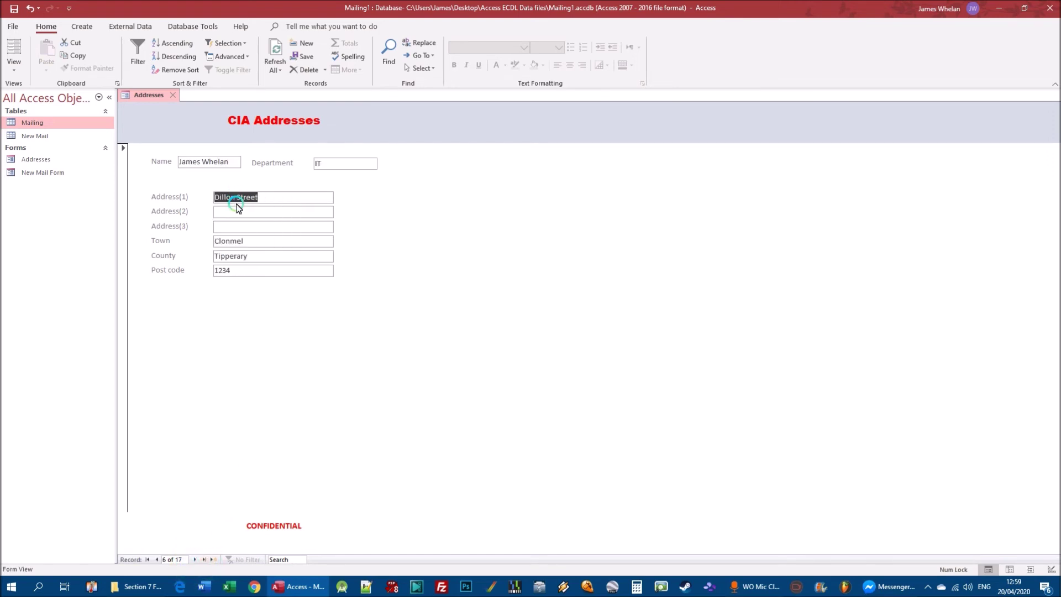
Step: Sort the Addresses form in descending order by Town and step forward through the records to record 6
click(226, 243)
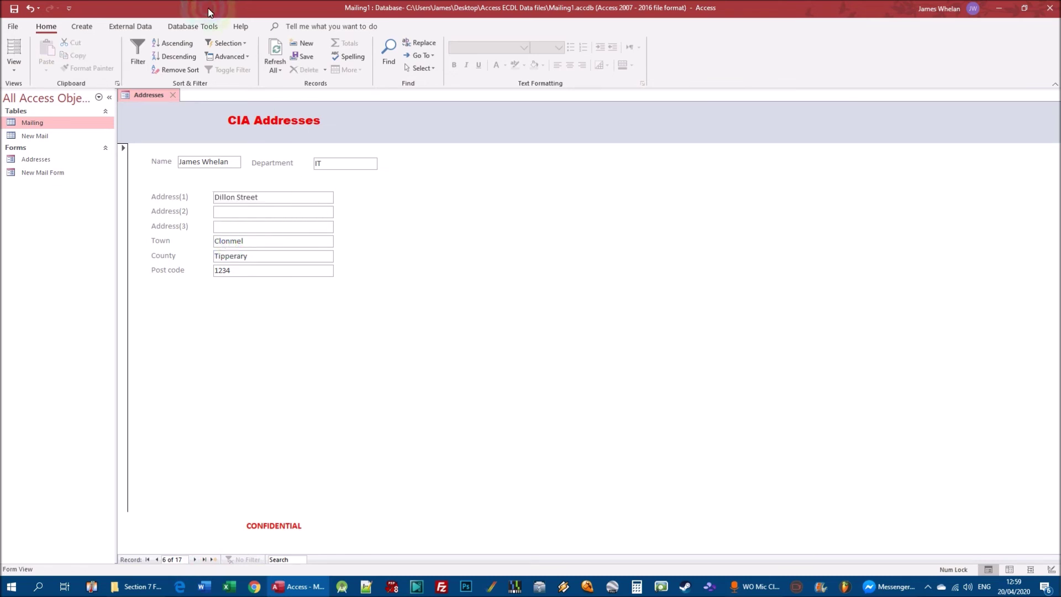
click(176, 57)
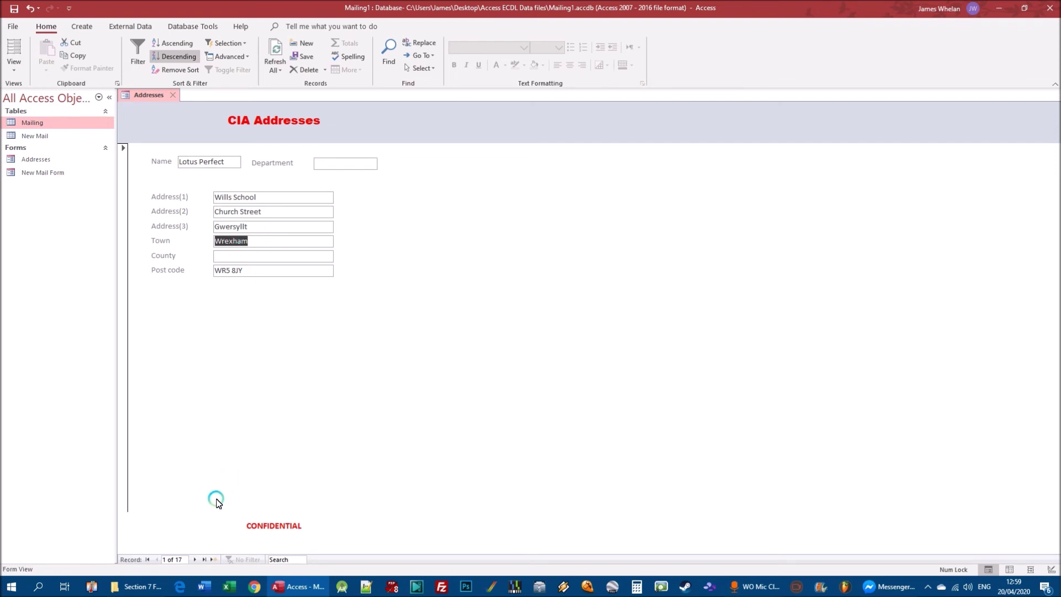
click(194, 559)
click(195, 560)
click(195, 560)
click(194, 560)
click(194, 559)
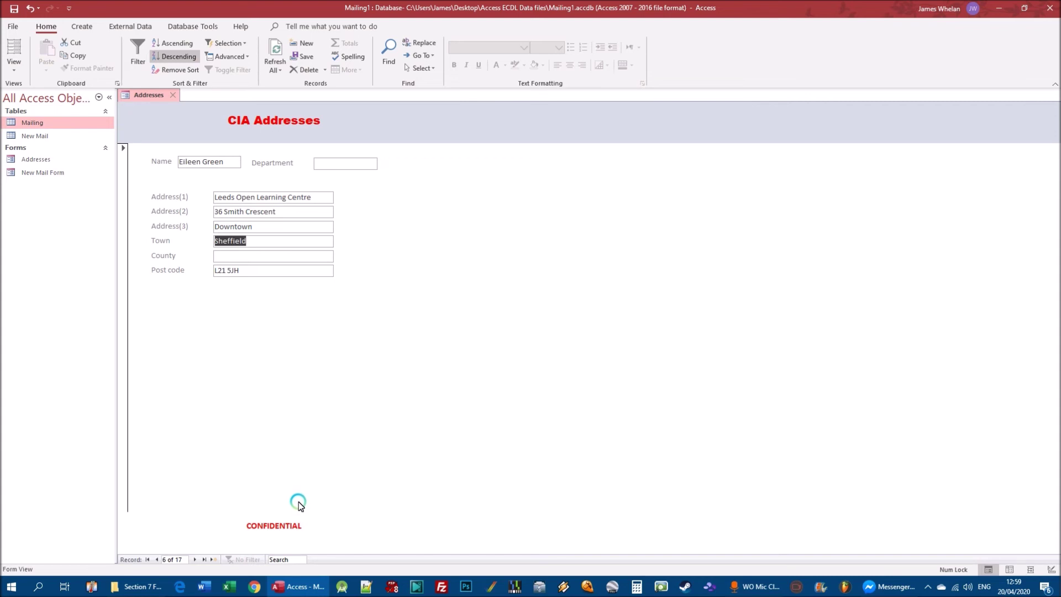
Step: Search the form's records for the town Clonmel and shorten the search term to Clonme
click(312, 559)
text(Clon)
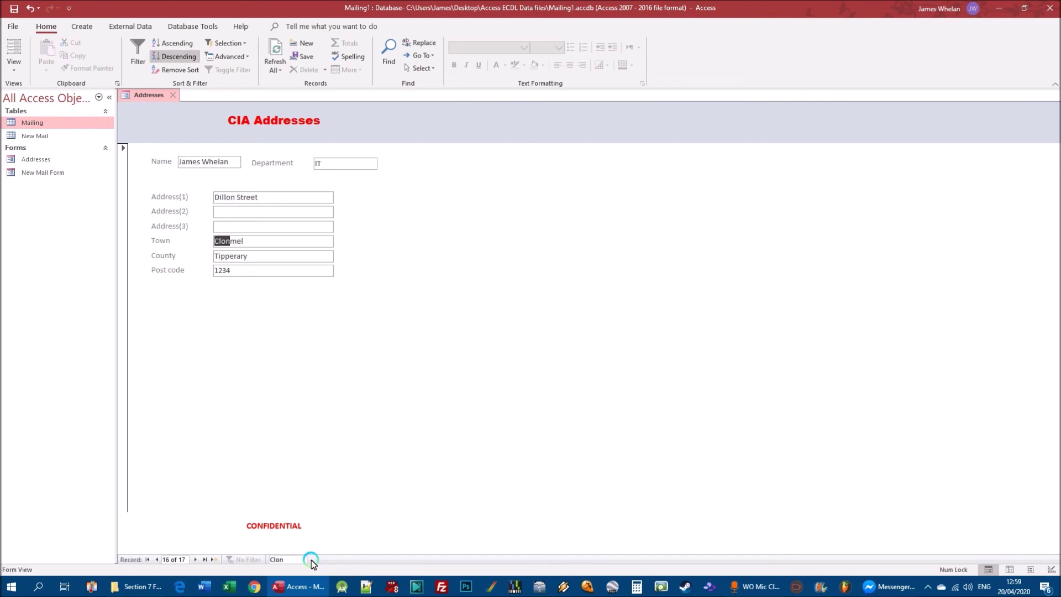
text(mel)
key(BackSpace)
click(256, 242)
drag(256, 241, 147, 230)
key(Delete)
text(Pagnall)
key(Escape)
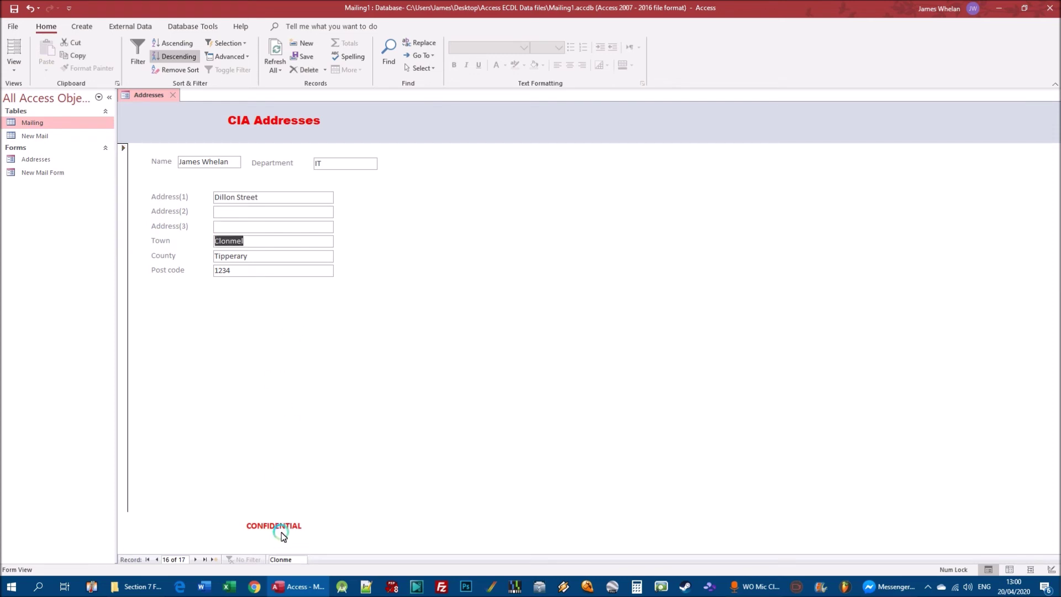
Step: Search the Addresses form's records for Pagnall, for a first name and for the beginning of another first name
click(298, 559)
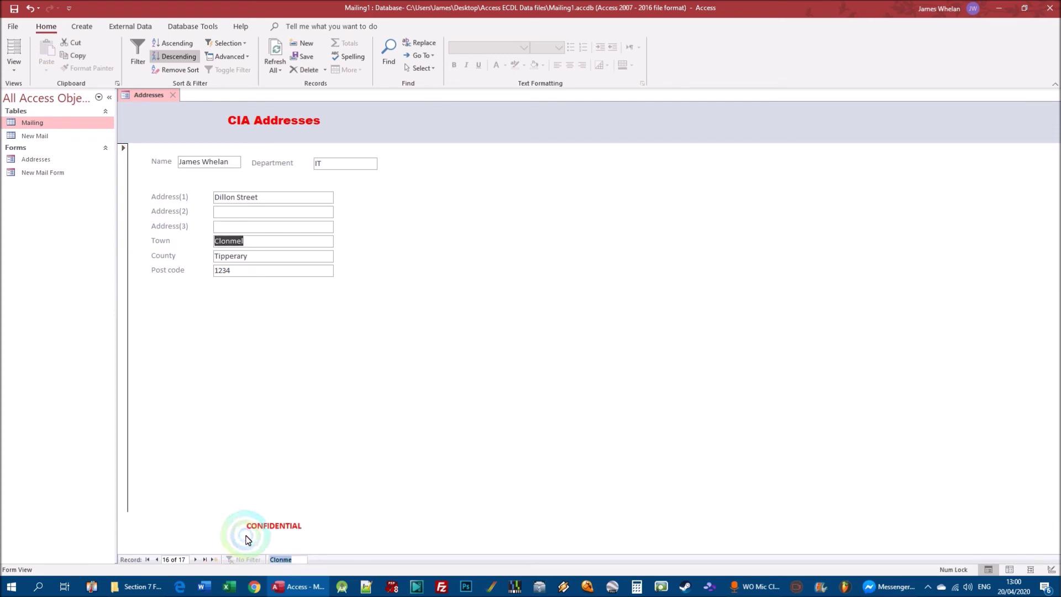
text(Pagnall)
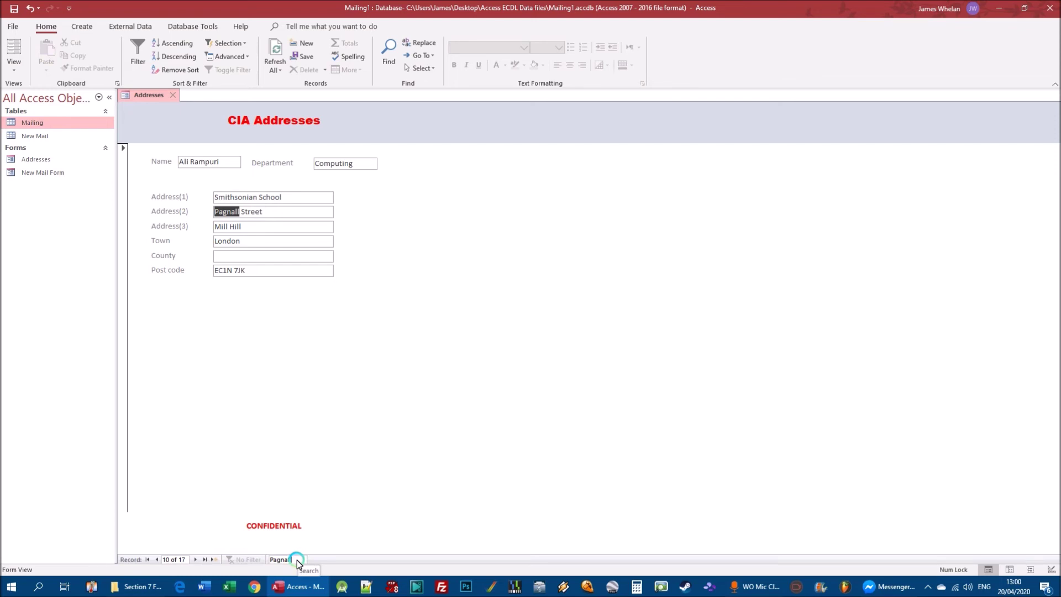
drag(298, 559, 252, 559)
text(John)
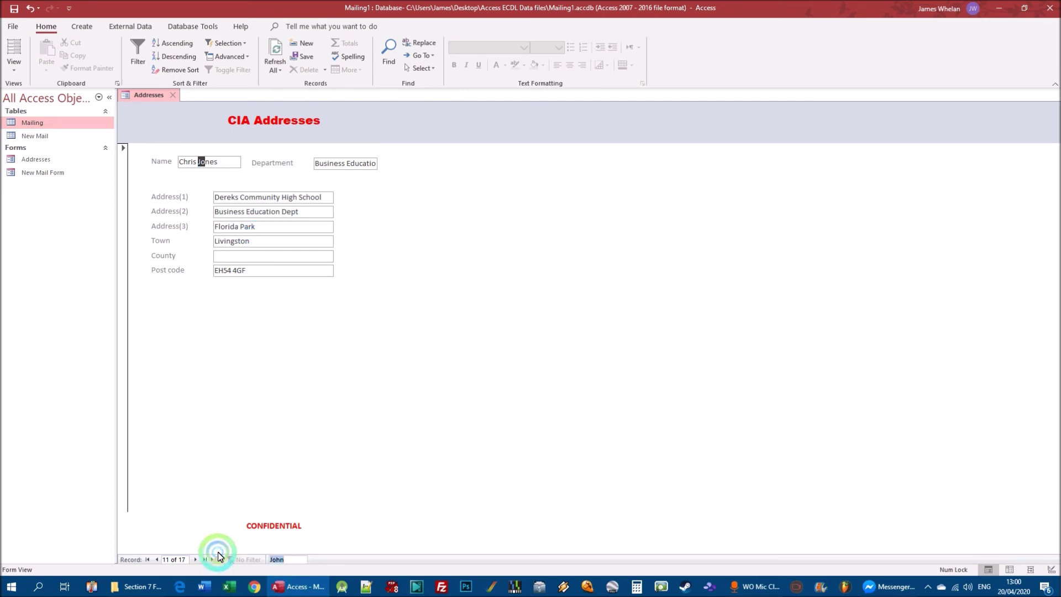
text(Eil)
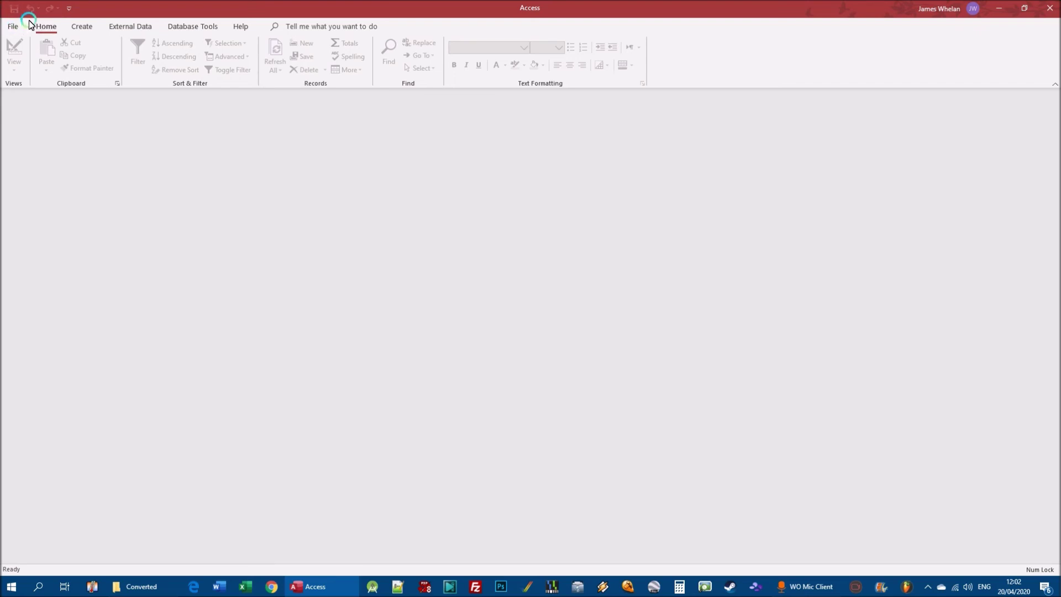
Step: Open the Geography1 database's Country Form, and view and close the Country table it is based on
click(11, 28)
click(199, 292)
click(48, 125)
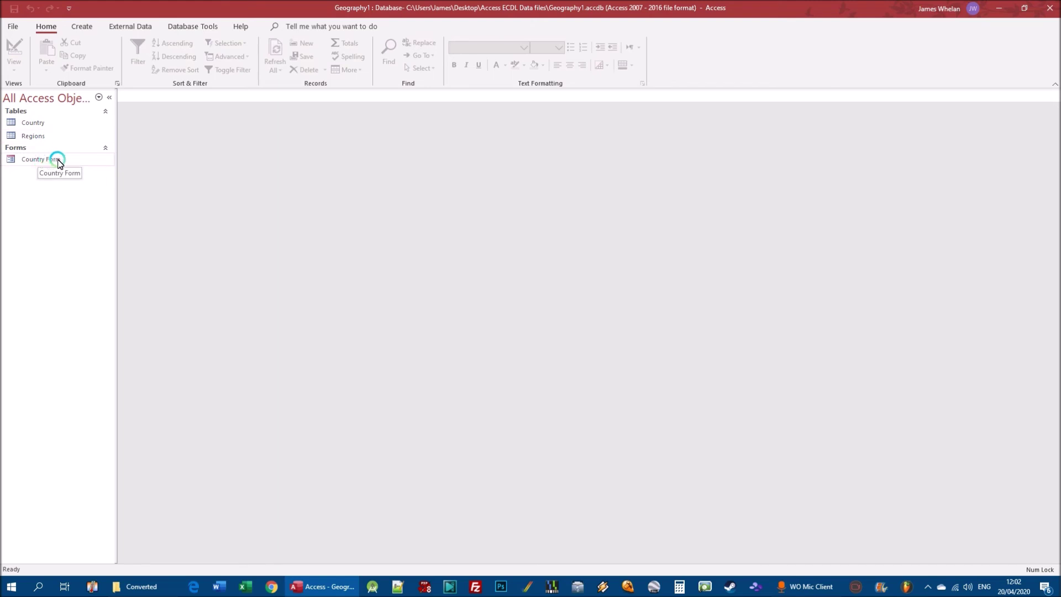
double_click(38, 161)
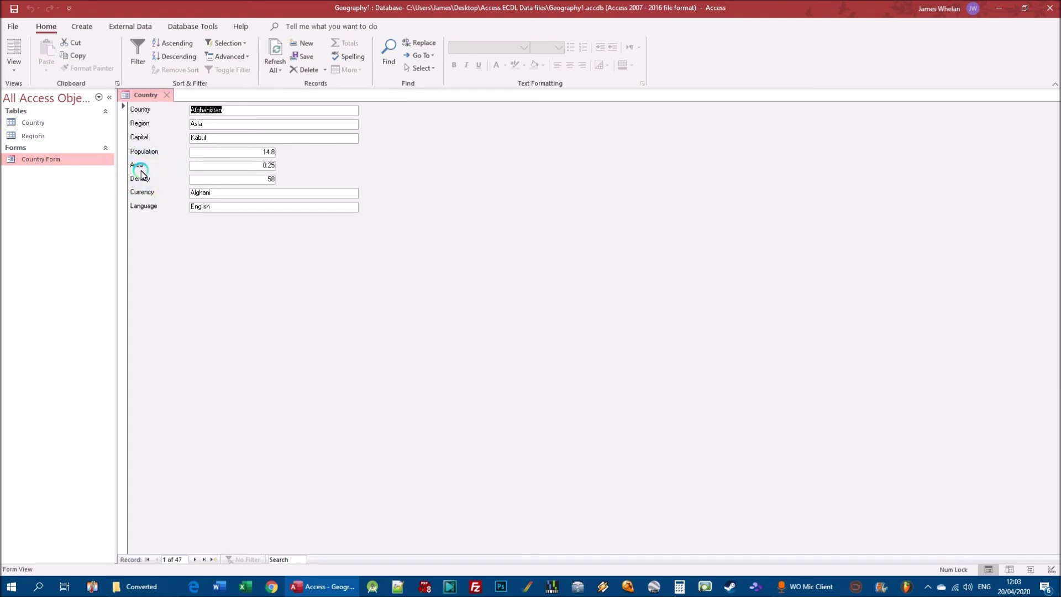
double_click(39, 124)
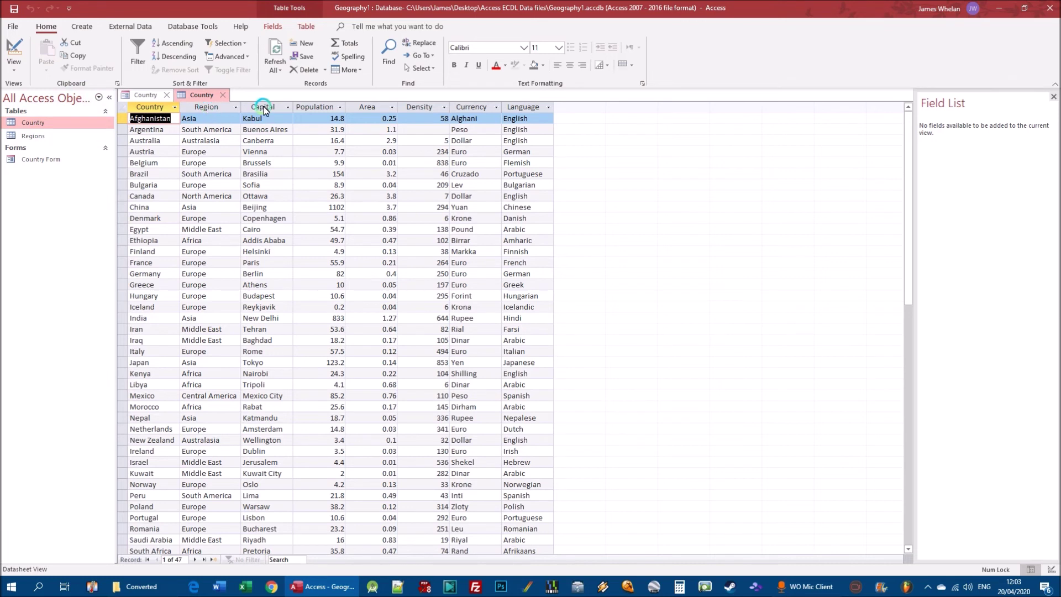
click(223, 96)
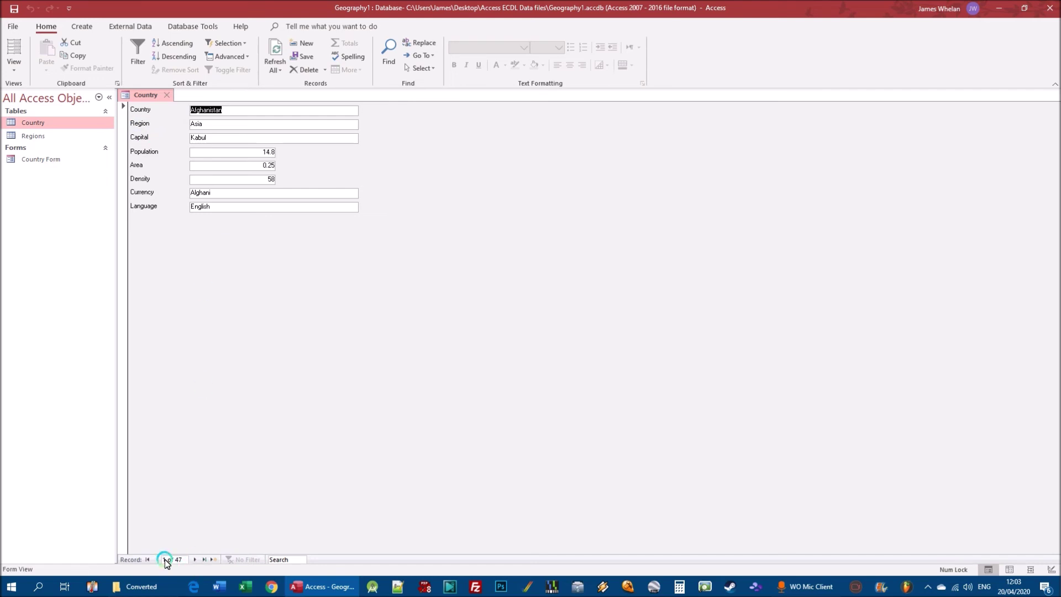
Step: Browse the Country form forward to record 5, back to the first record, to the last record and back to the first
click(194, 560)
click(194, 559)
click(193, 560)
click(194, 560)
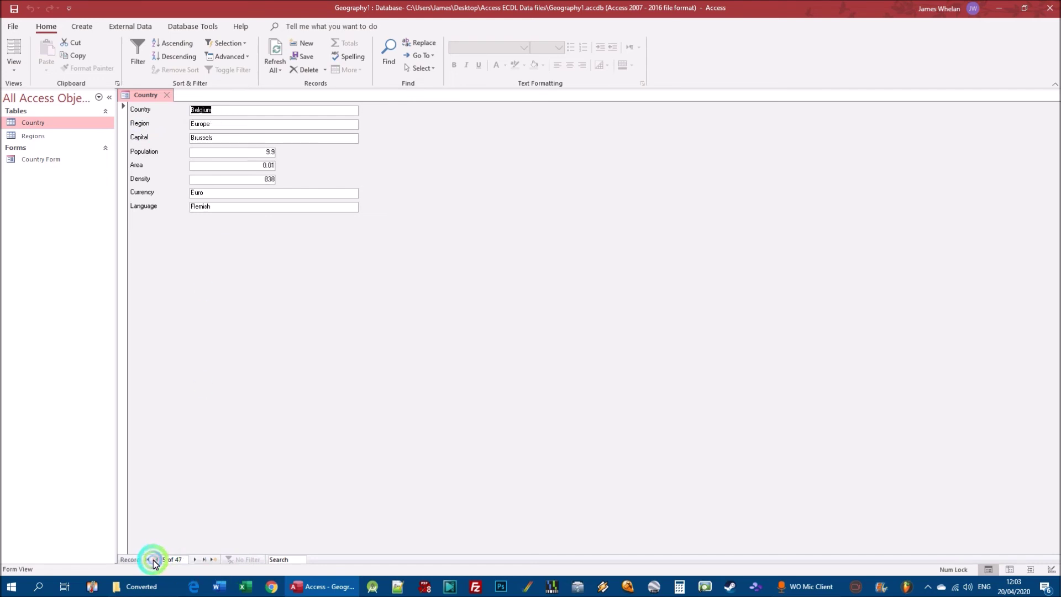
click(157, 560)
click(157, 559)
click(157, 559)
click(157, 560)
click(203, 560)
click(147, 560)
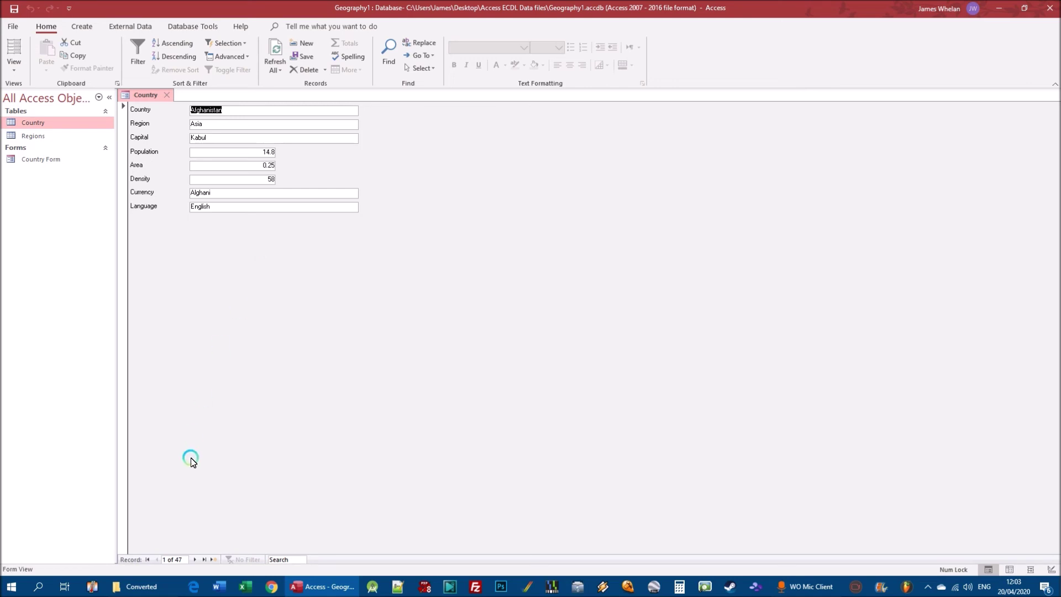
Step: Go directly to record 8 in the Country form and compare it with its row in the Country table
click(176, 559)
key(BackSpace)
key(Return)
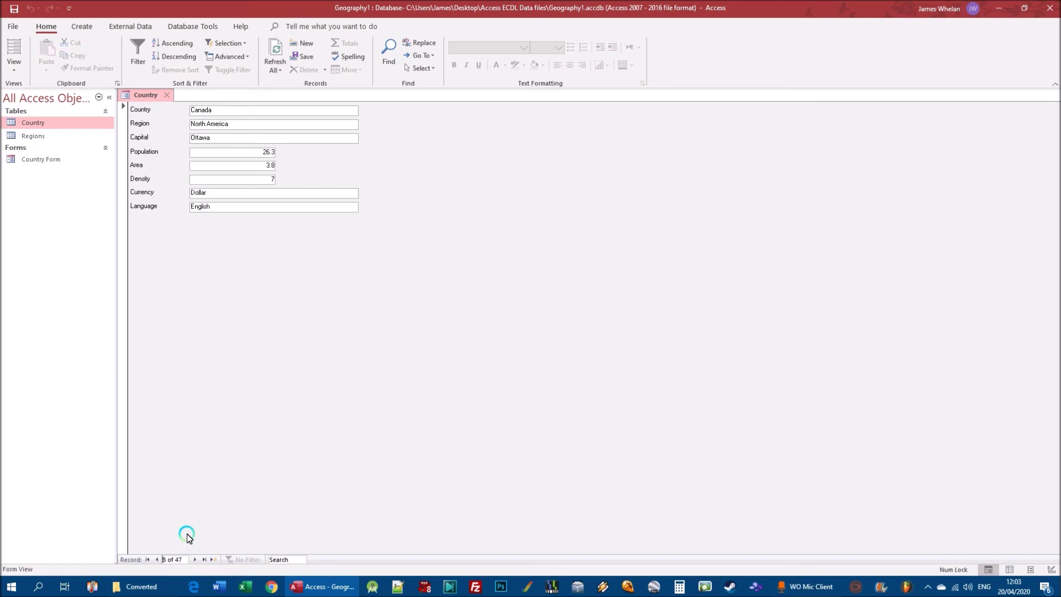
double_click(34, 122)
click(122, 196)
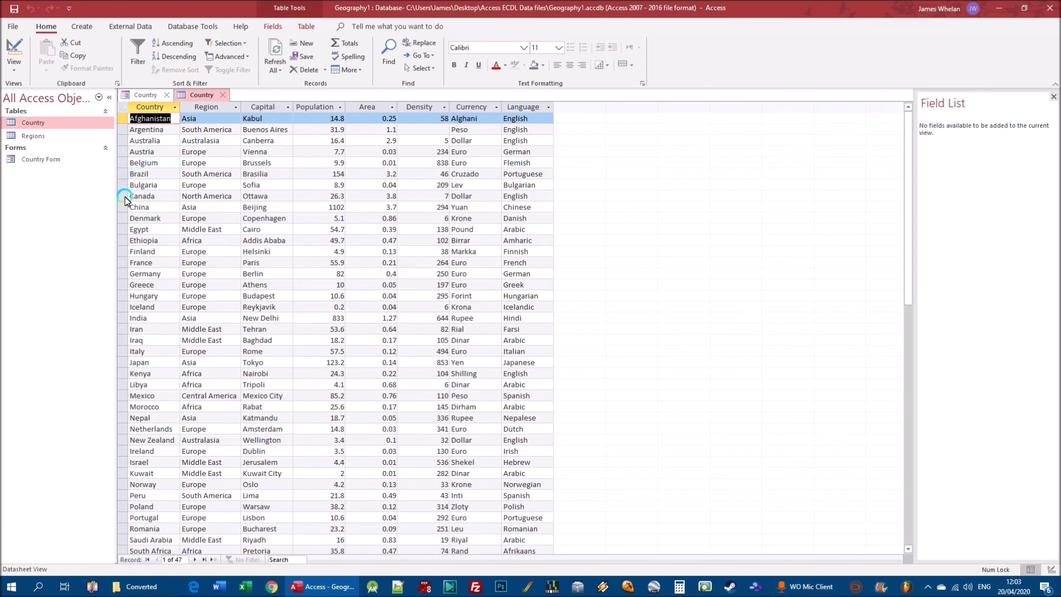
click(222, 94)
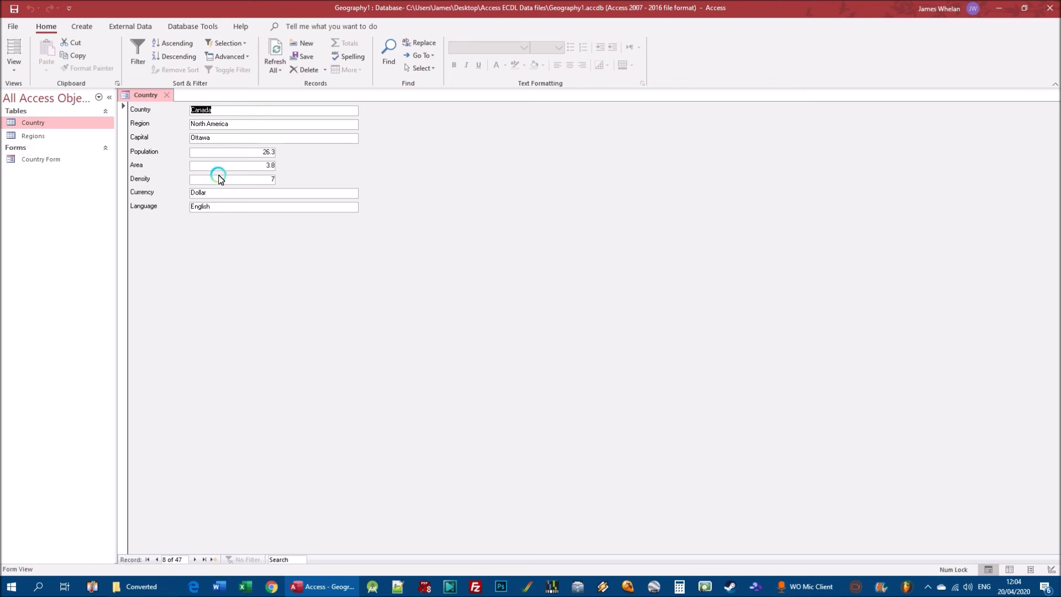
Step: Filter the Country form by selection so that only records whose Currency equals Dollar are shown
click(213, 193)
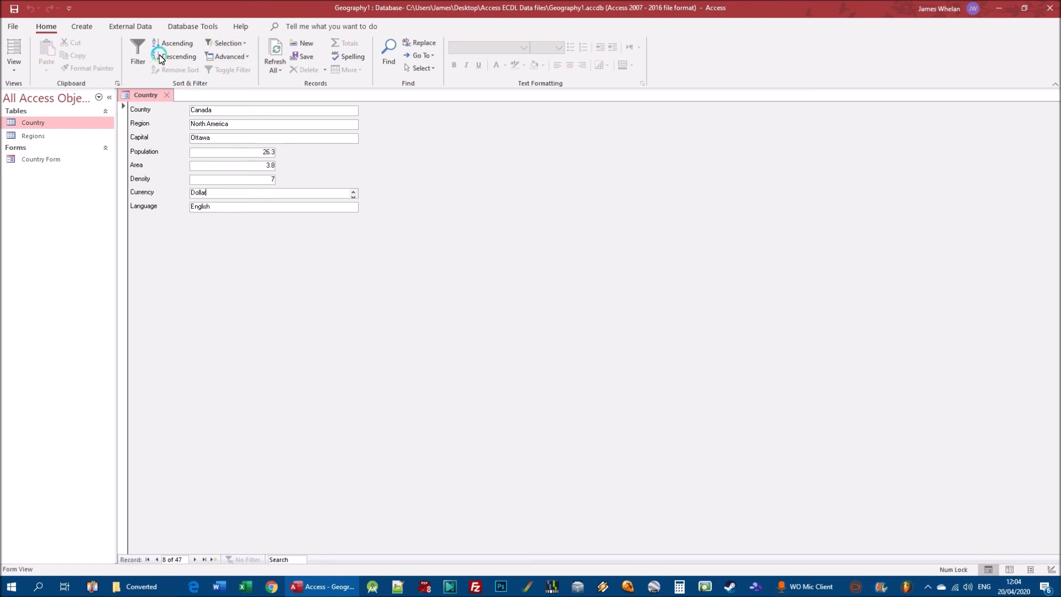
click(245, 44)
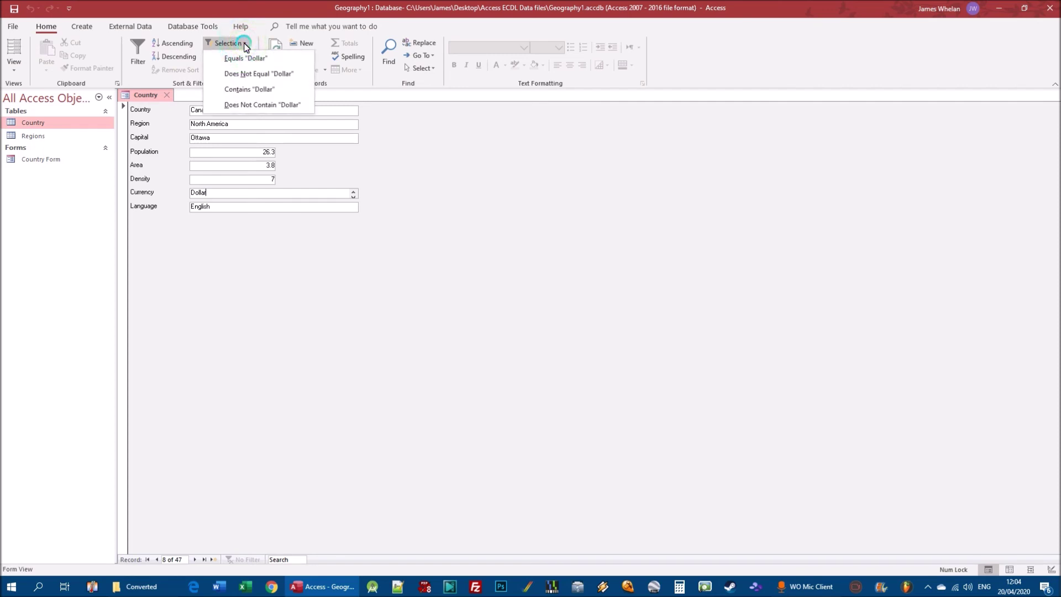
click(216, 225)
click(164, 193)
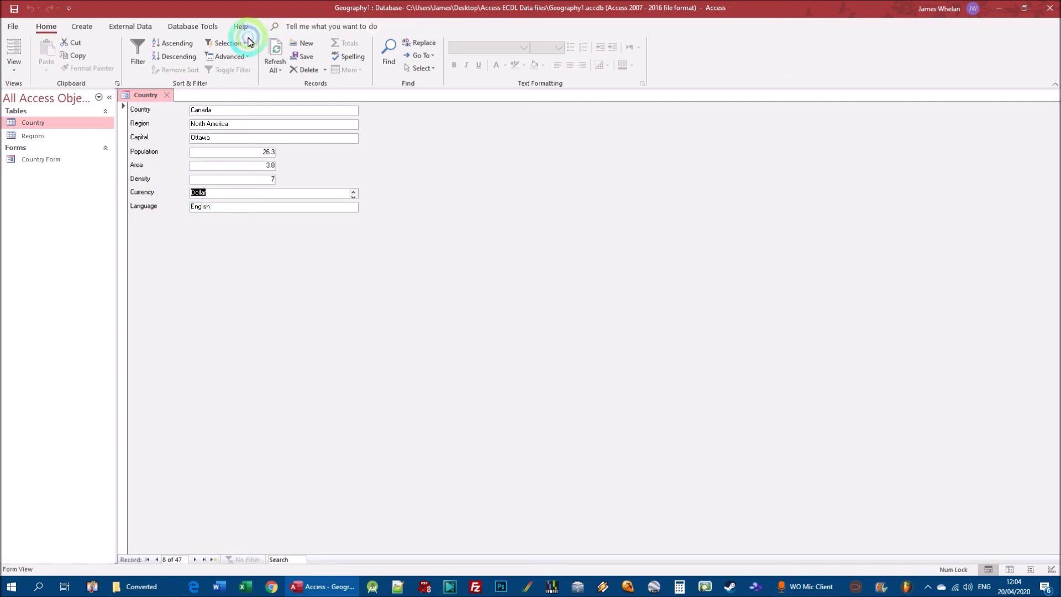
click(246, 44)
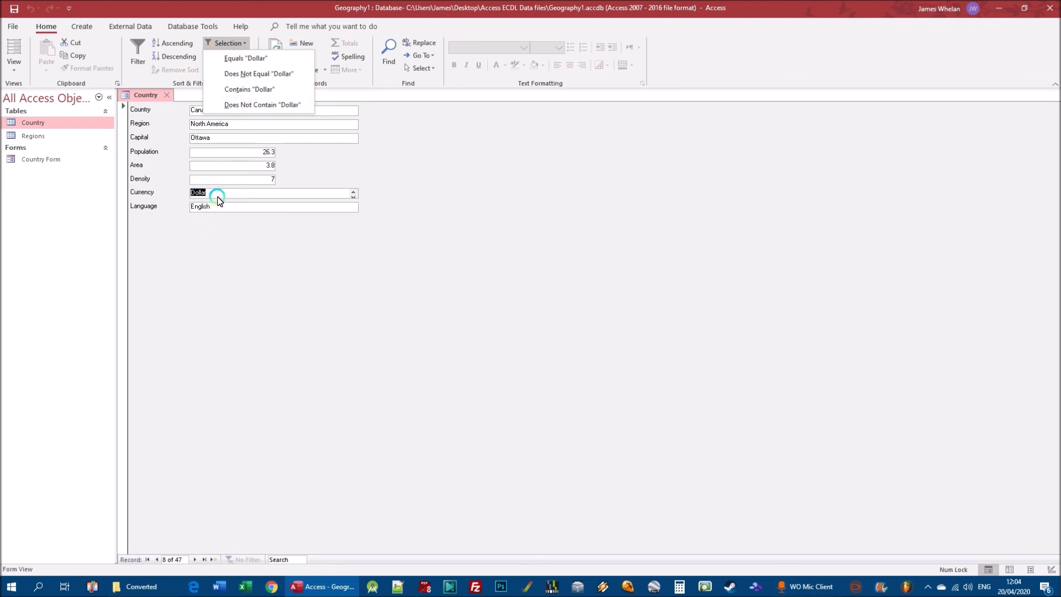
click(243, 63)
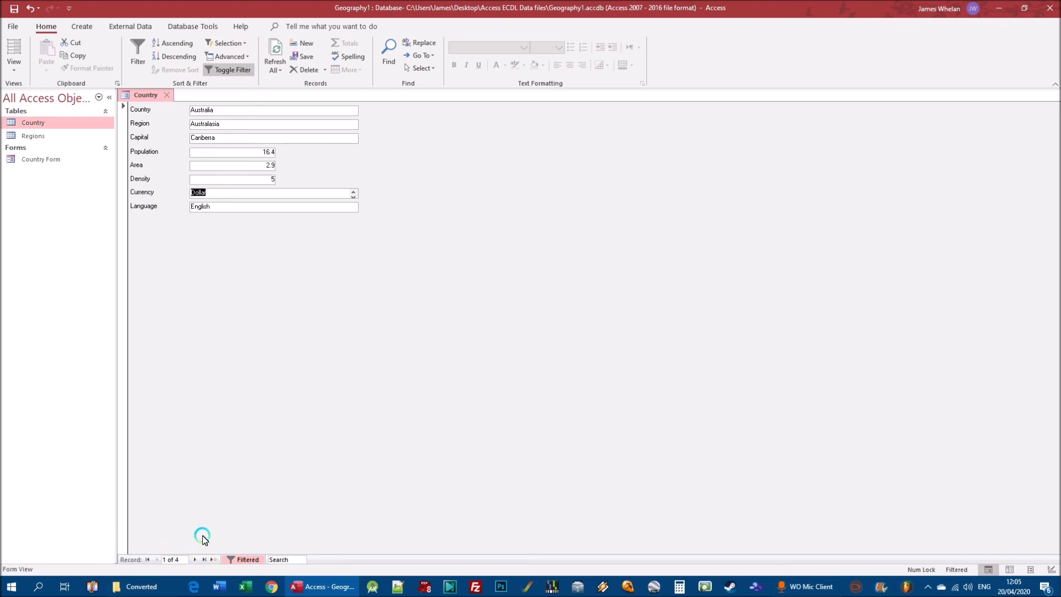
Step: Browse forward and backward through the filtered Dollar records, ending on the last one
click(194, 560)
click(194, 561)
click(194, 560)
click(156, 560)
click(157, 560)
click(156, 560)
click(193, 560)
click(194, 561)
click(193, 560)
click(158, 559)
click(157, 560)
click(157, 560)
click(194, 561)
click(194, 560)
click(194, 561)
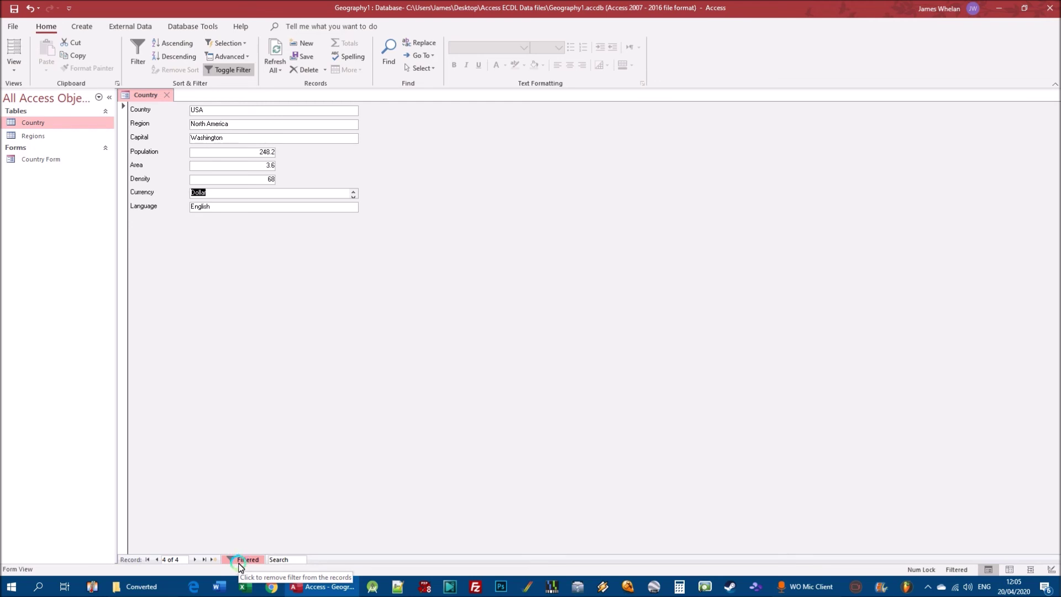
Step: Toggle the Dollar filter off and on several times, ending with the filter applied
click(233, 70)
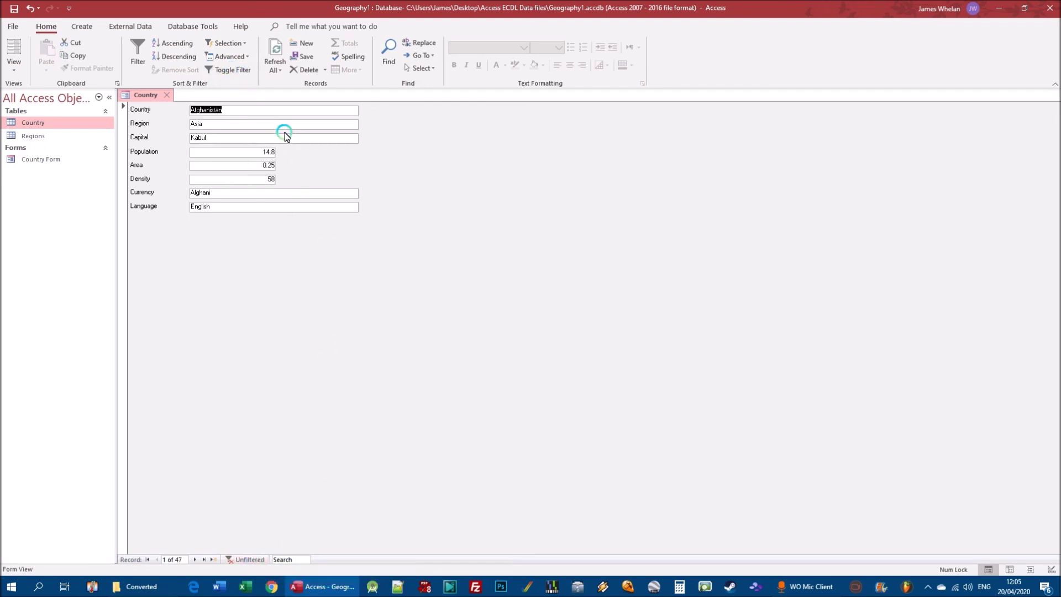
click(247, 560)
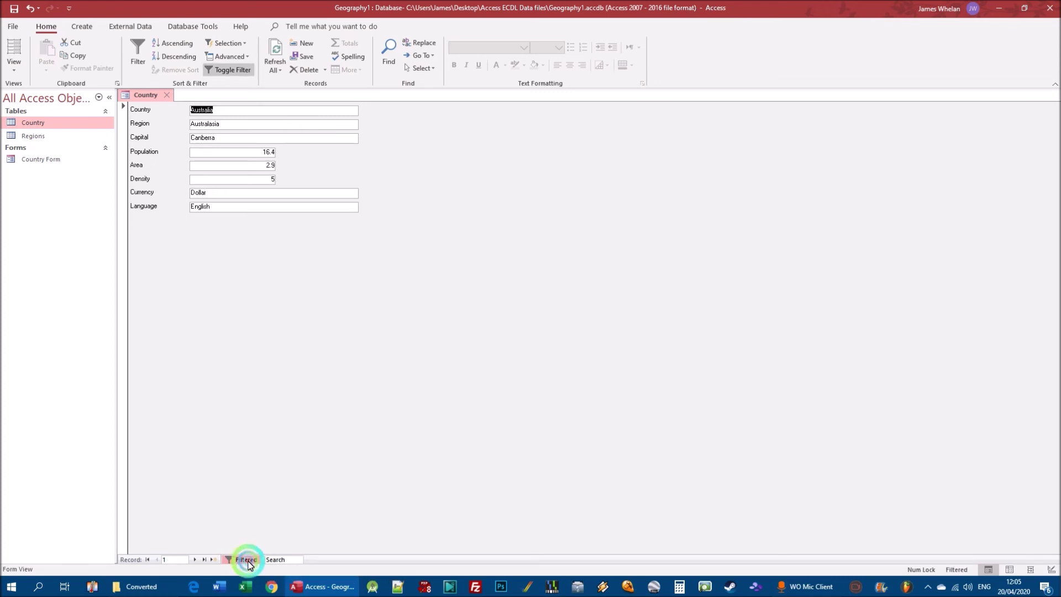
click(233, 75)
click(230, 76)
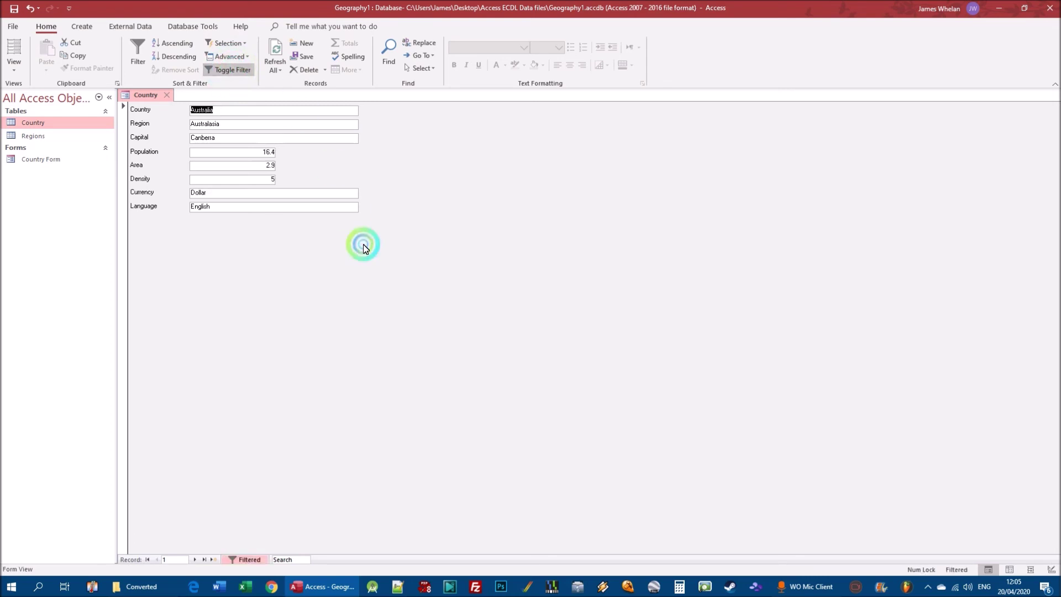
click(232, 75)
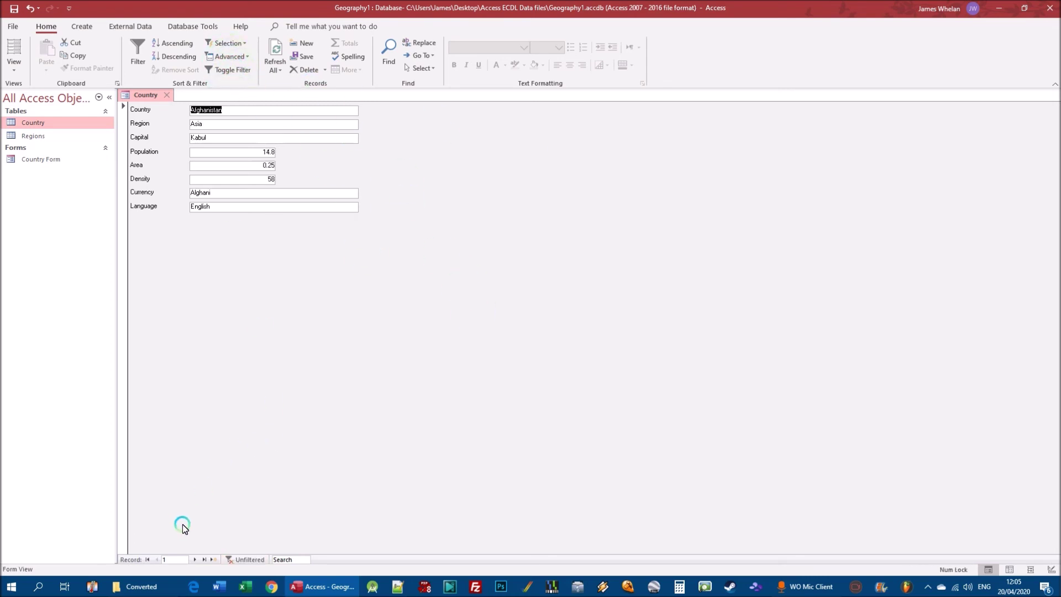
click(232, 284)
click(232, 70)
click(318, 266)
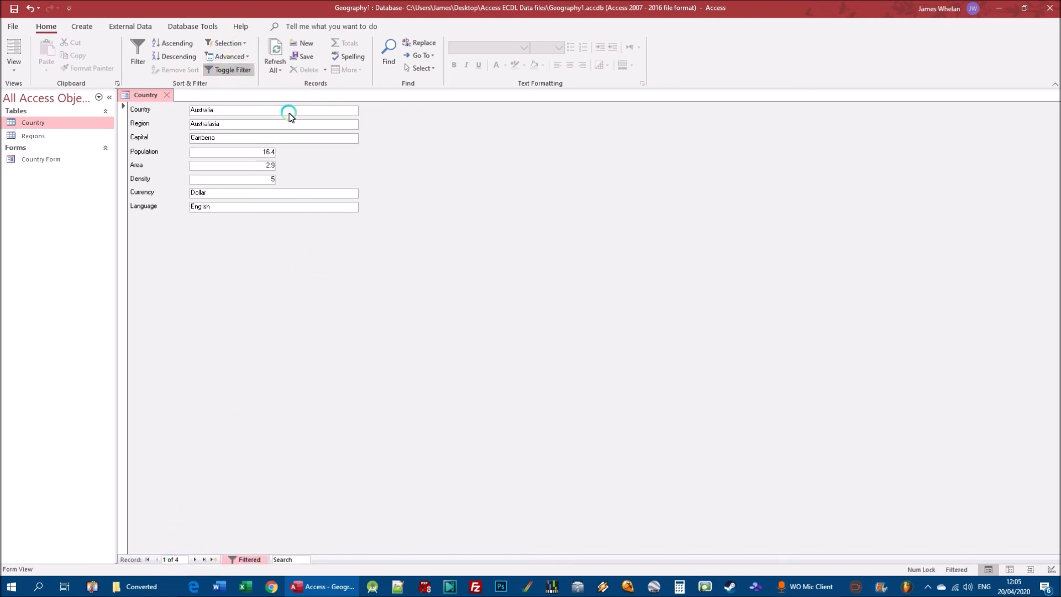
Step: Clear all filters from the Country form and go directly to record 8
click(249, 57)
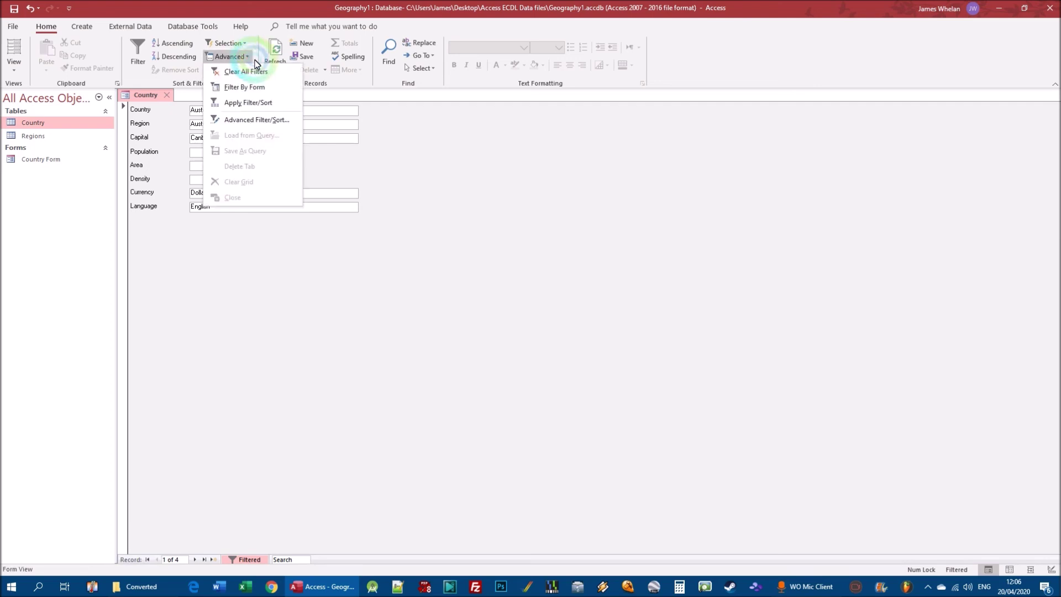
click(245, 72)
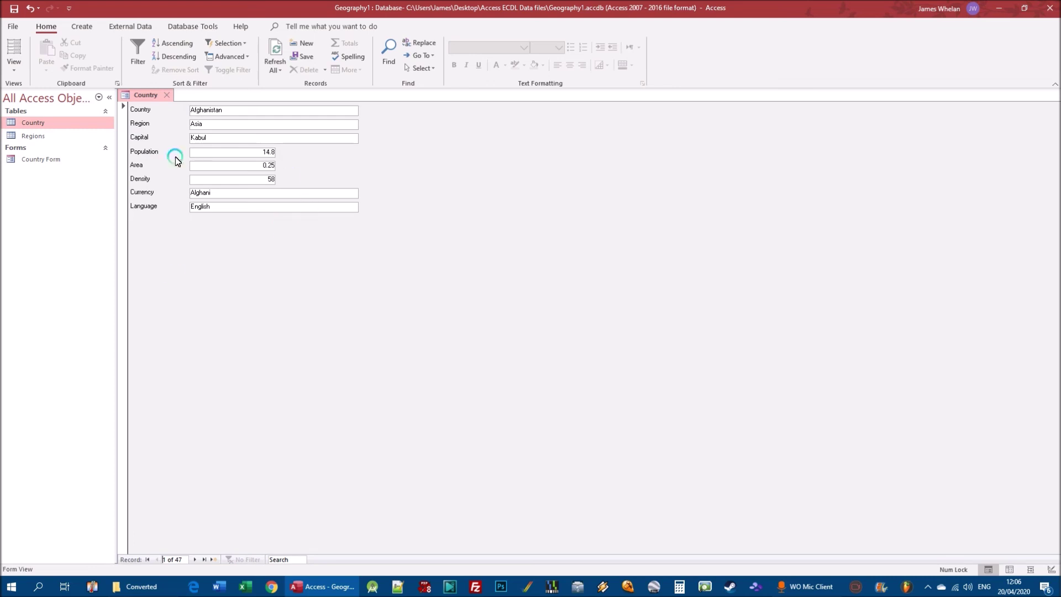
click(175, 559)
key(BackSpace)
text(8)
key(Return)
Step: Filter the form by selection on the Canada record's Currency so that only records equal to Dollar are shown
click(223, 181)
click(219, 196)
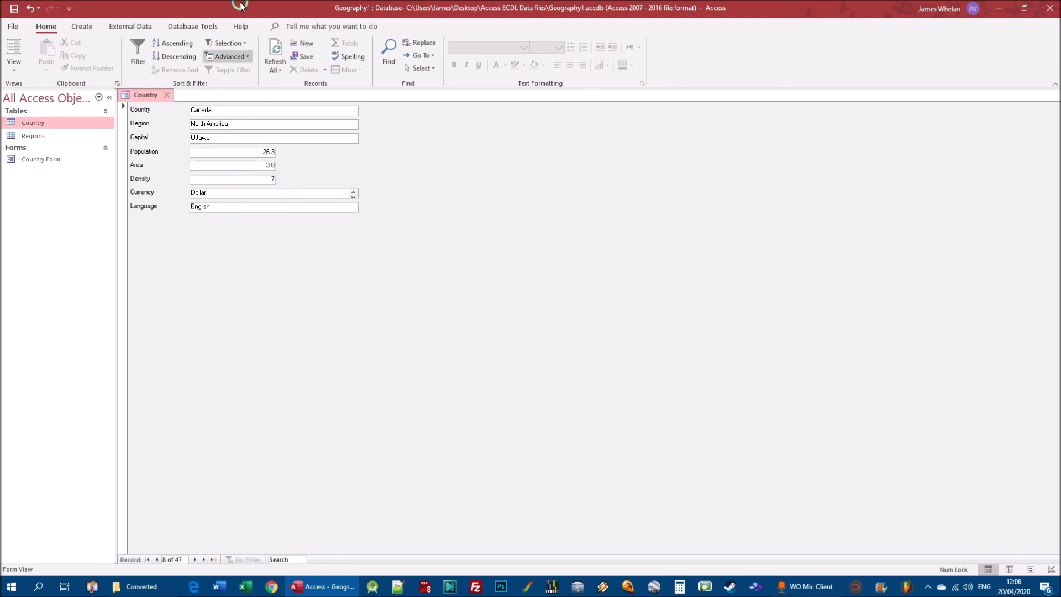
click(227, 43)
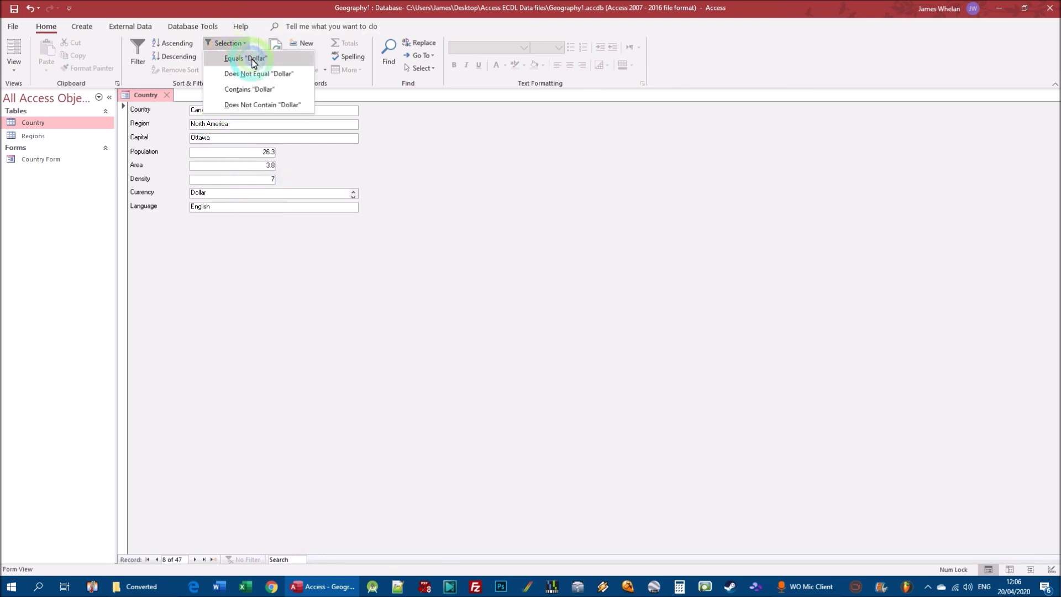
click(251, 58)
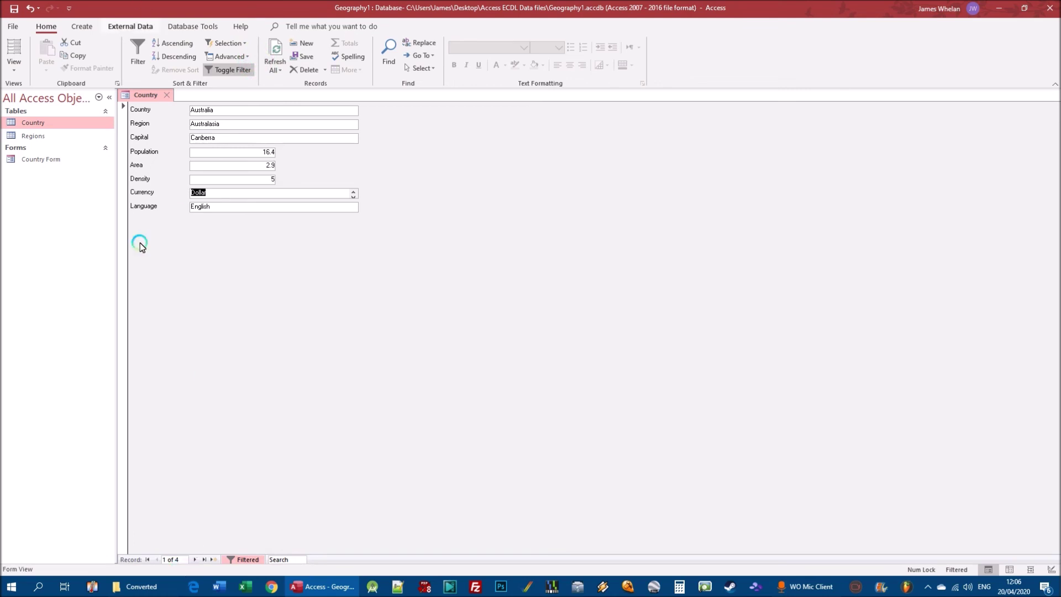
Step: Clear all filters and change the Currency of the Afghanistan record to Dollar
click(232, 57)
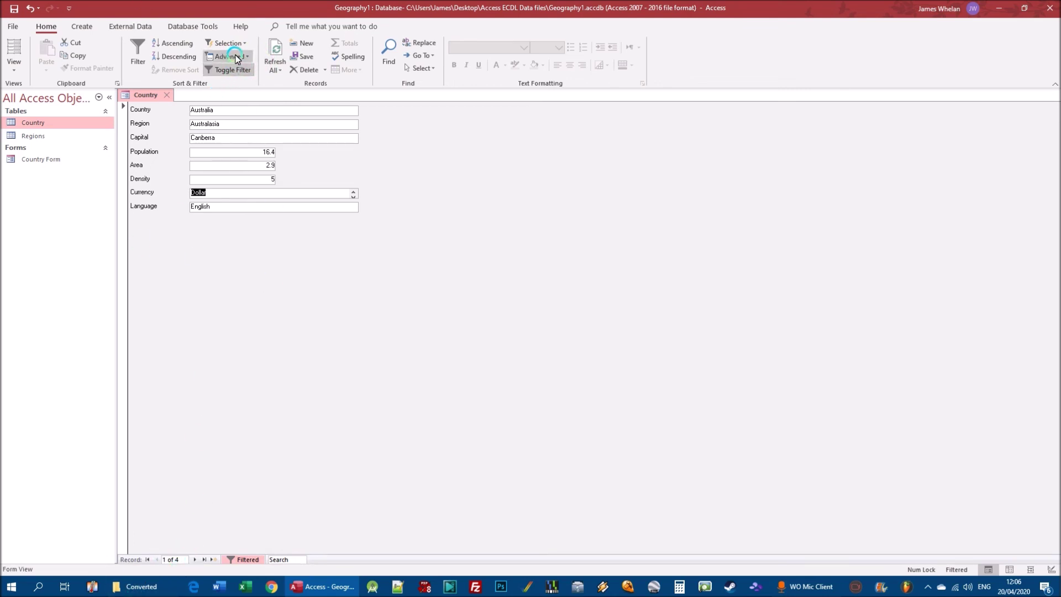
click(243, 69)
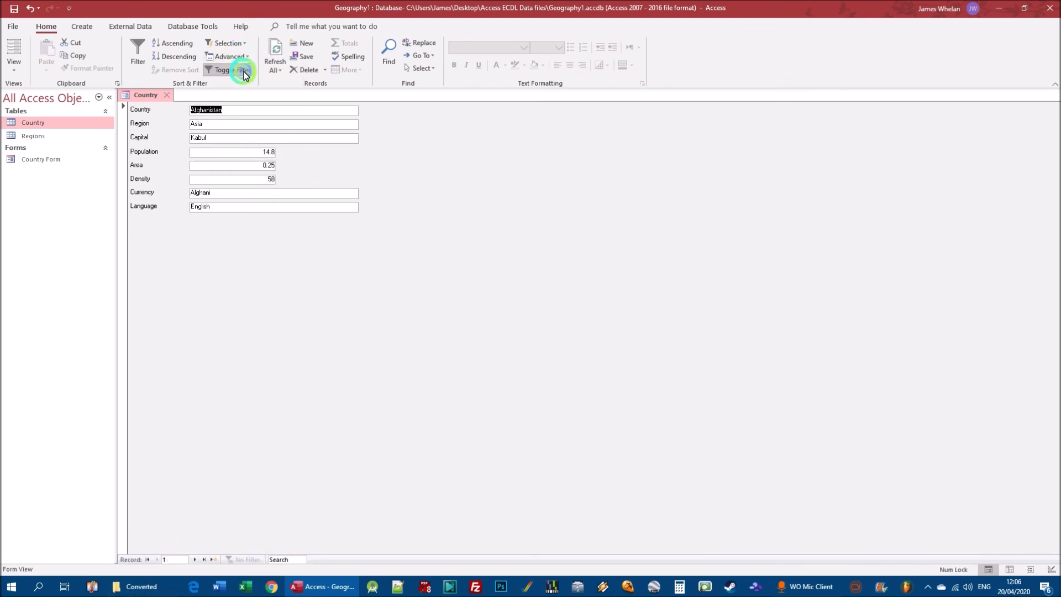
double_click(215, 195)
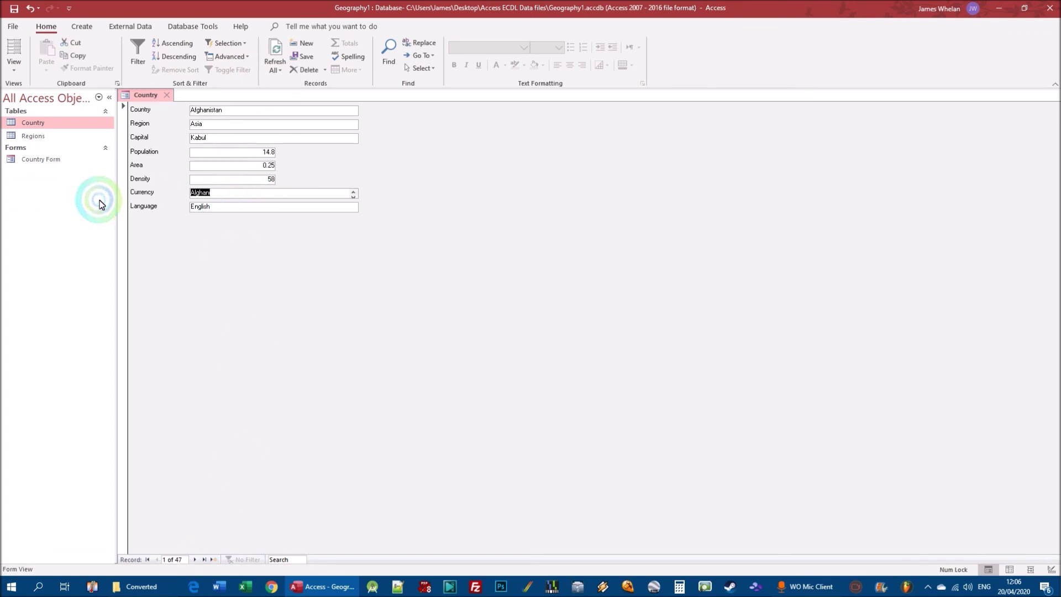
text(Dollar)
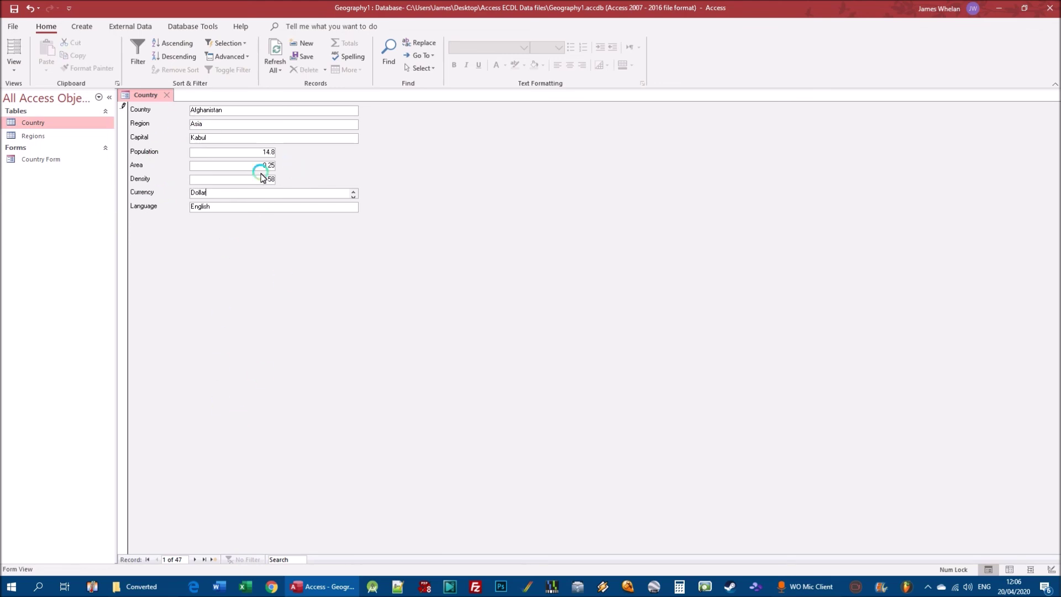
Step: Filter by selection for Currency equal to Dollar, using the edited Afghanistan record
click(227, 42)
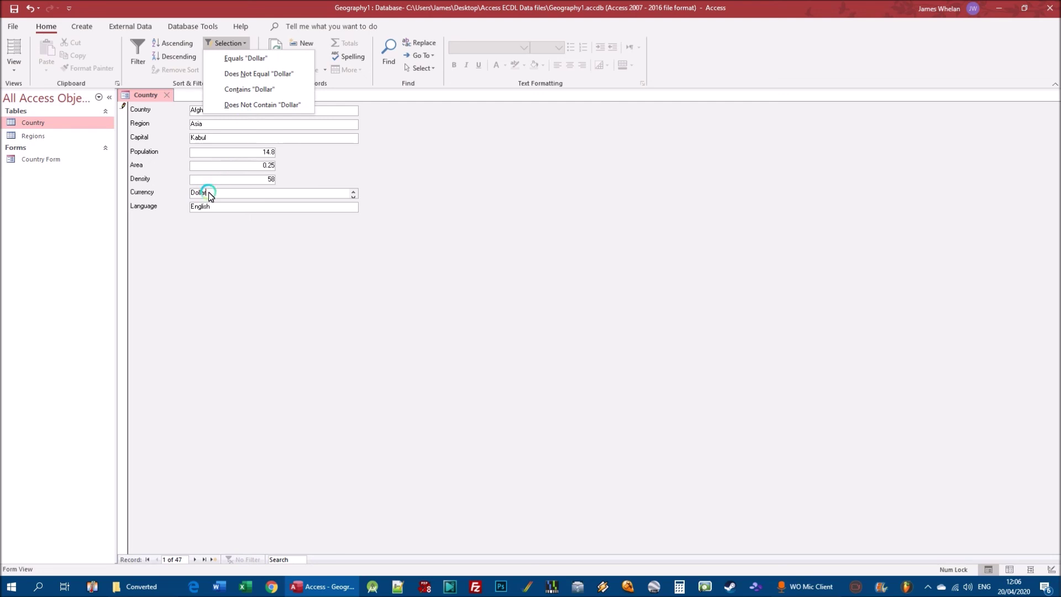
click(239, 59)
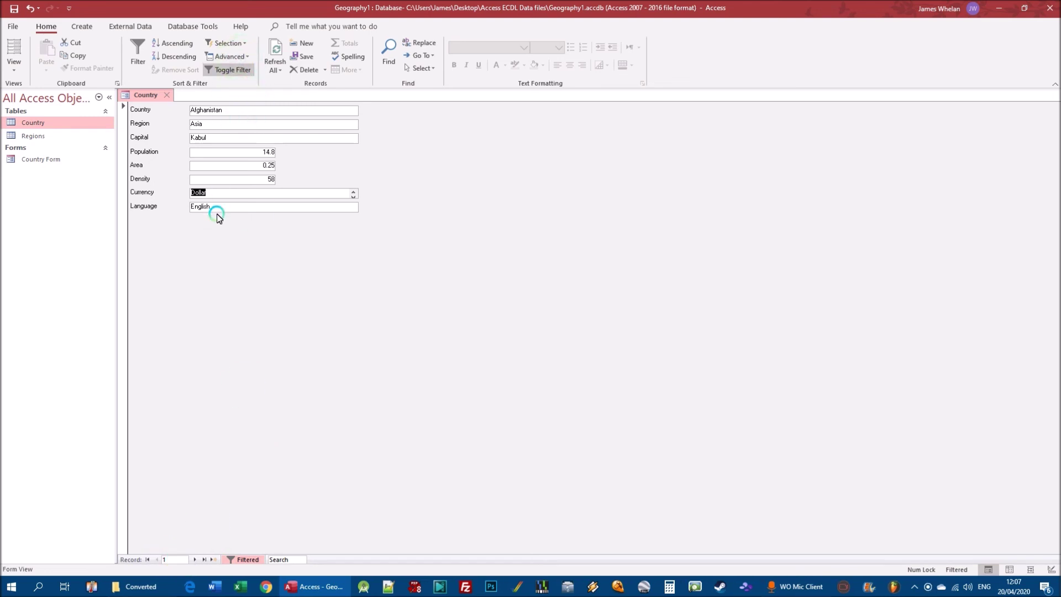
click(229, 43)
click(415, 287)
Step: Clear all filters and browse record by record to record 8, Canada, placing the cursor in its Currency
click(226, 56)
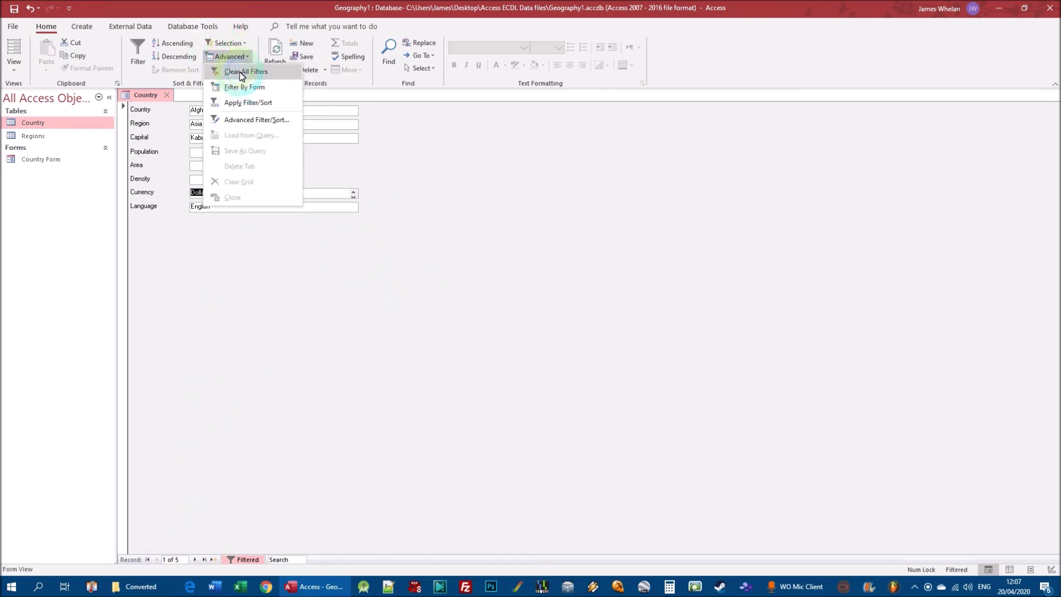
click(242, 71)
click(194, 559)
click(195, 559)
click(194, 560)
click(194, 559)
click(195, 559)
click(194, 559)
click(195, 559)
click(195, 559)
click(154, 560)
click(210, 192)
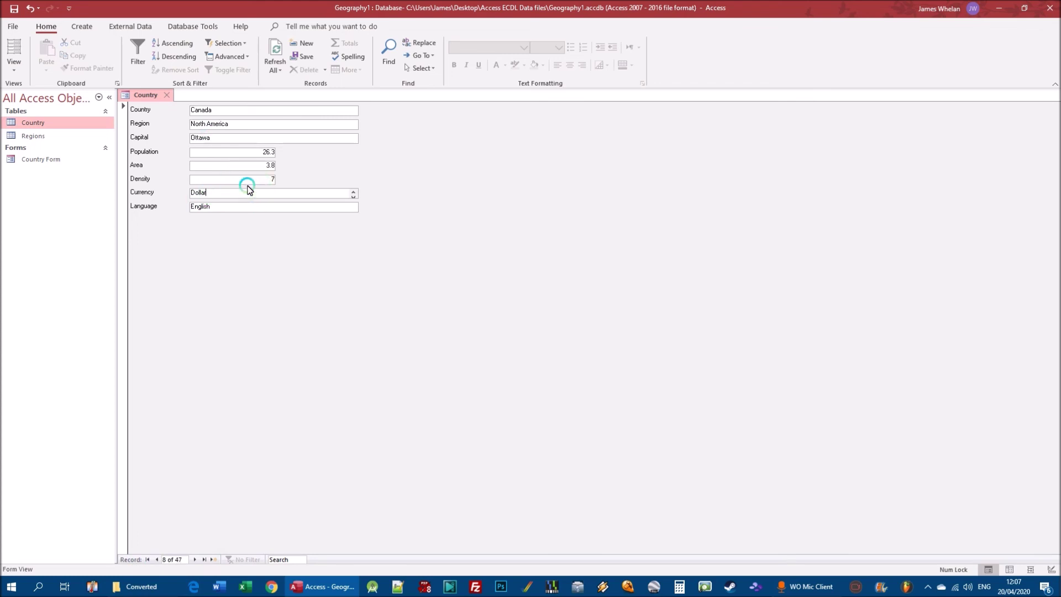
click(243, 57)
click(502, 182)
click(285, 128)
click(228, 56)
click(620, 241)
Step: Start Filter By Form on the Country form with the criteria Language "English" and Density >10
click(227, 56)
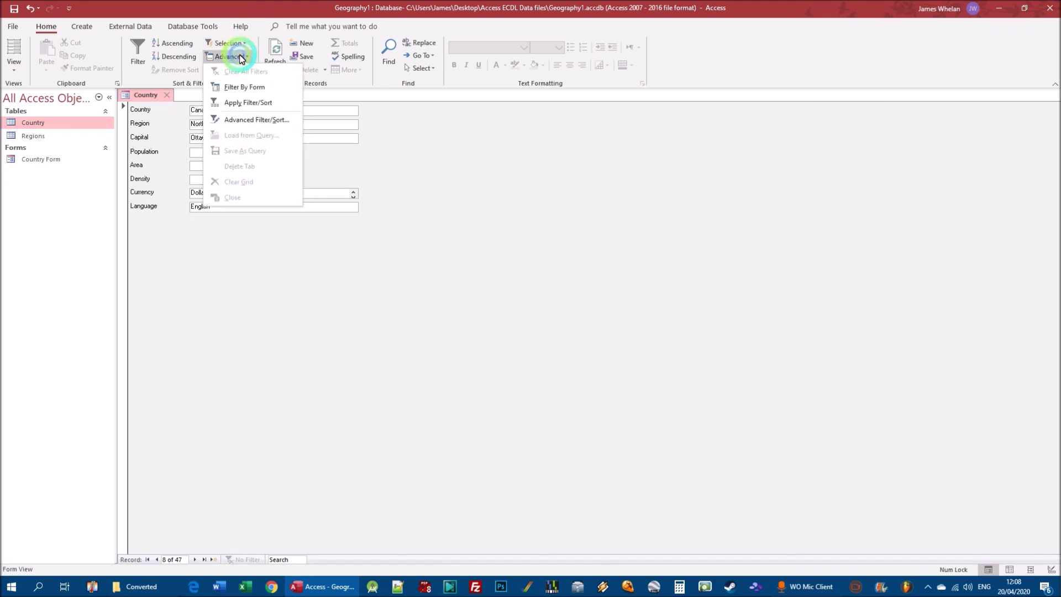
click(254, 89)
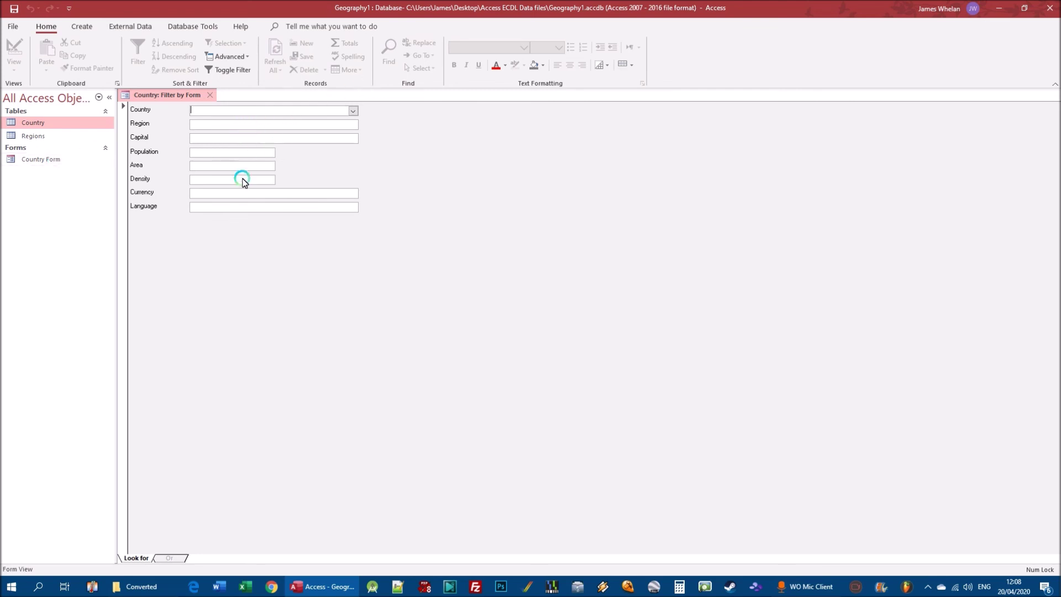
click(215, 210)
text(English)
click(225, 182)
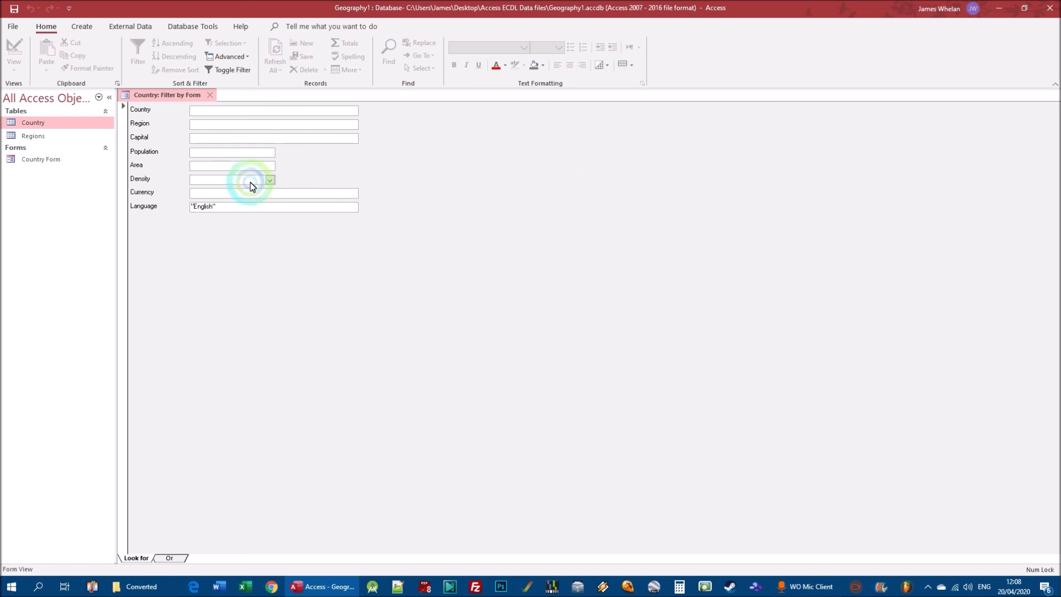
click(224, 179)
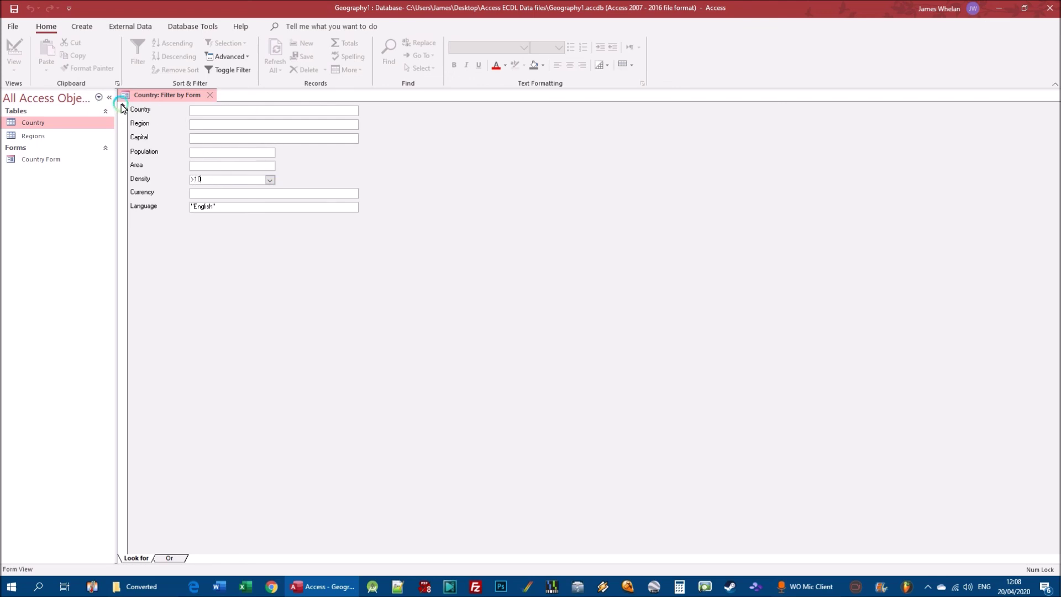
Step: Open the Country table to check its Language and Density columns against the filter criteria, and close it again
click(42, 124)
double_click(42, 124)
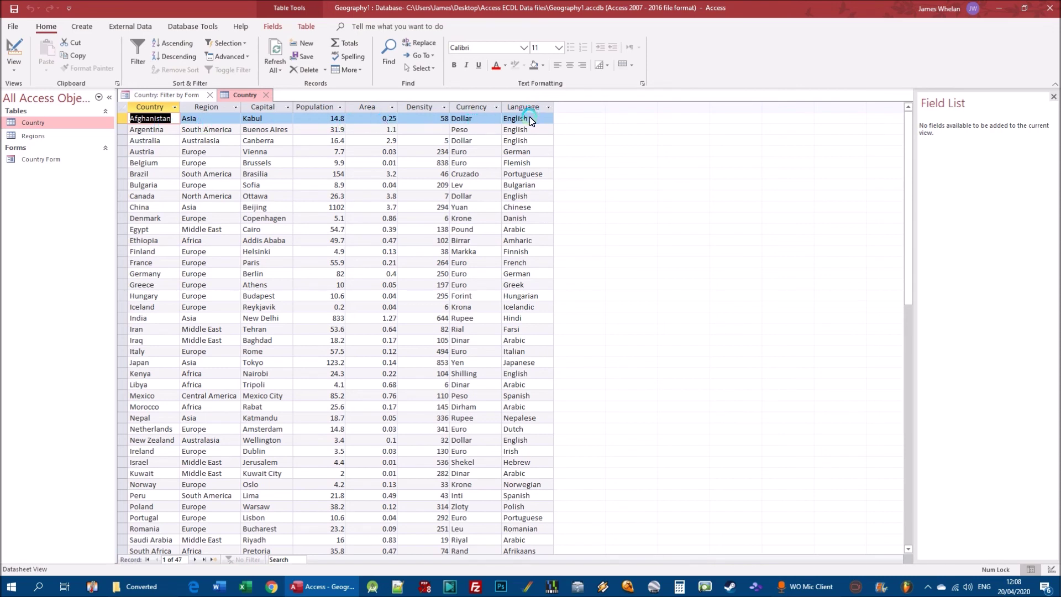
click(266, 94)
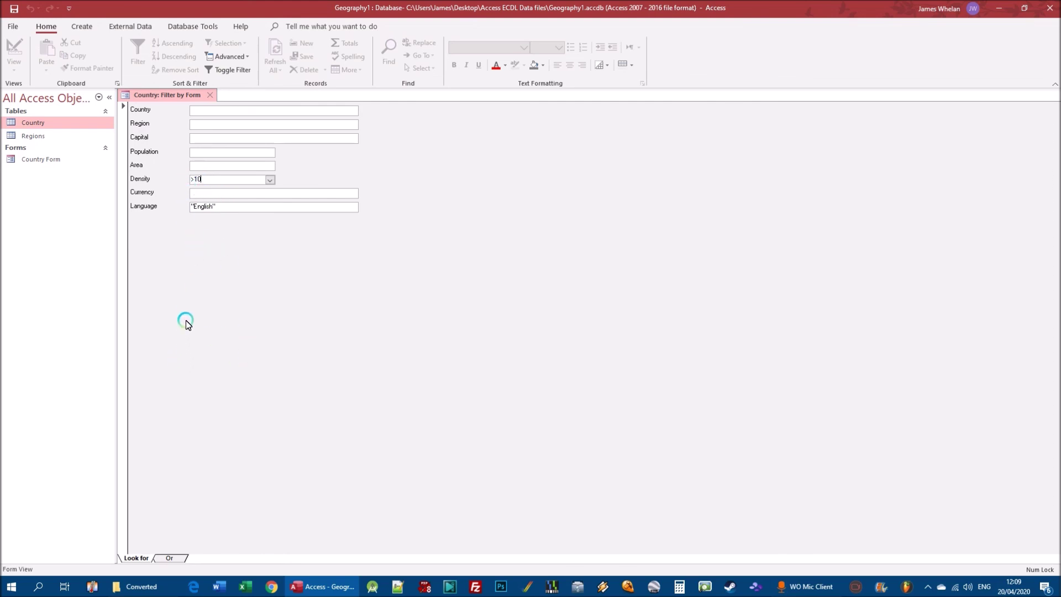
Step: Apply the English and Density >10 filter and browse forward to the fourth filtered record
click(248, 58)
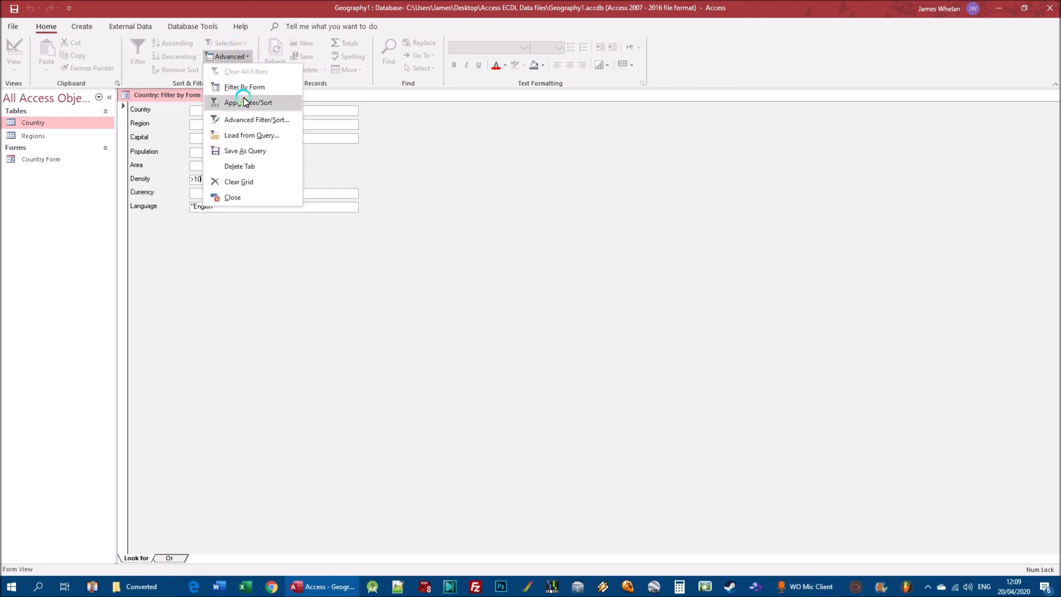
click(270, 104)
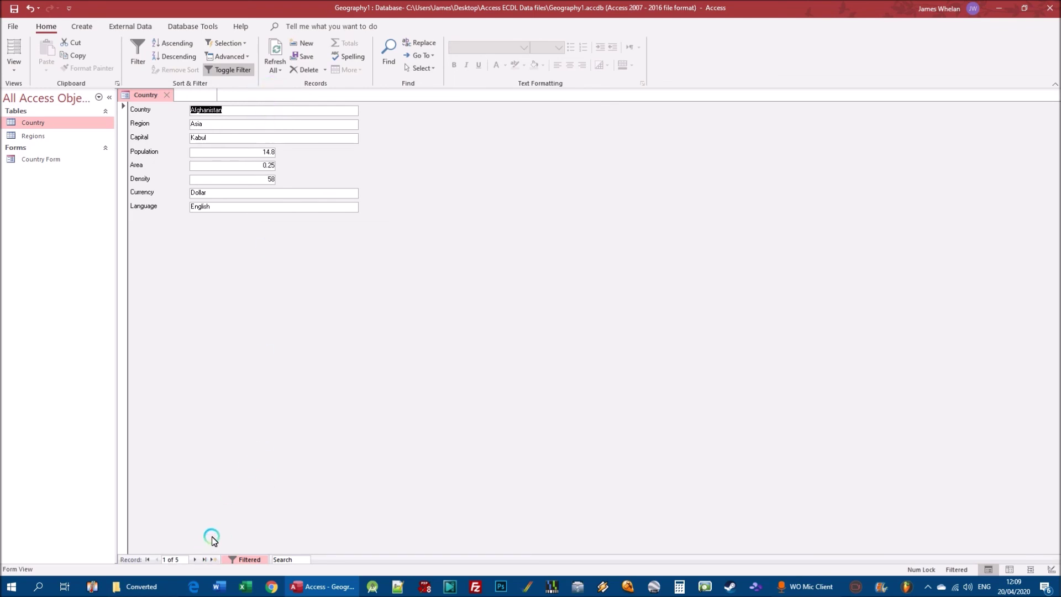
click(194, 560)
click(194, 560)
click(194, 560)
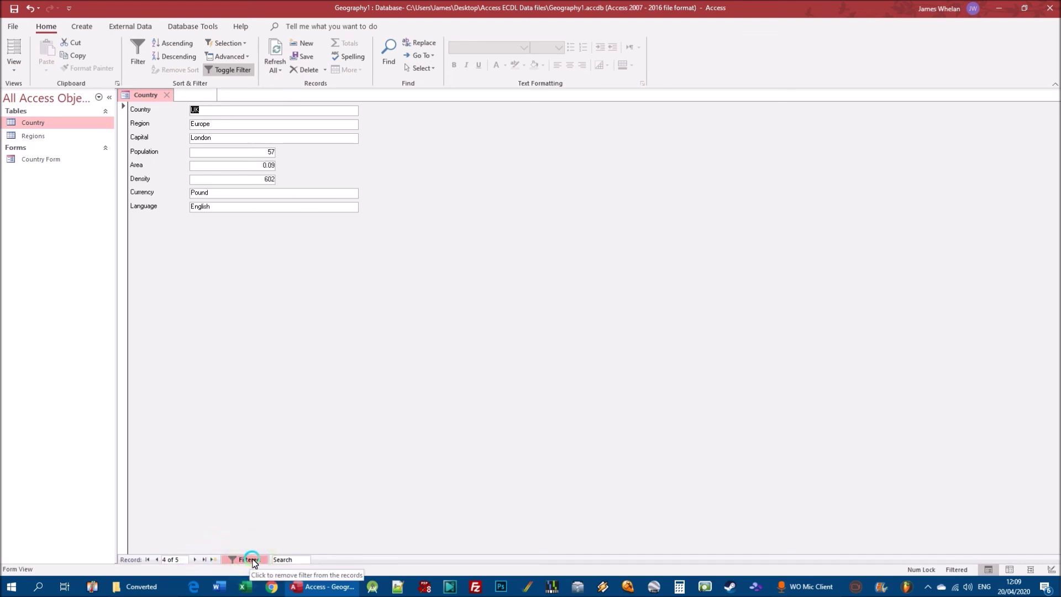
Step: Toggle the English and Density filter off and back on
click(233, 73)
click(231, 514)
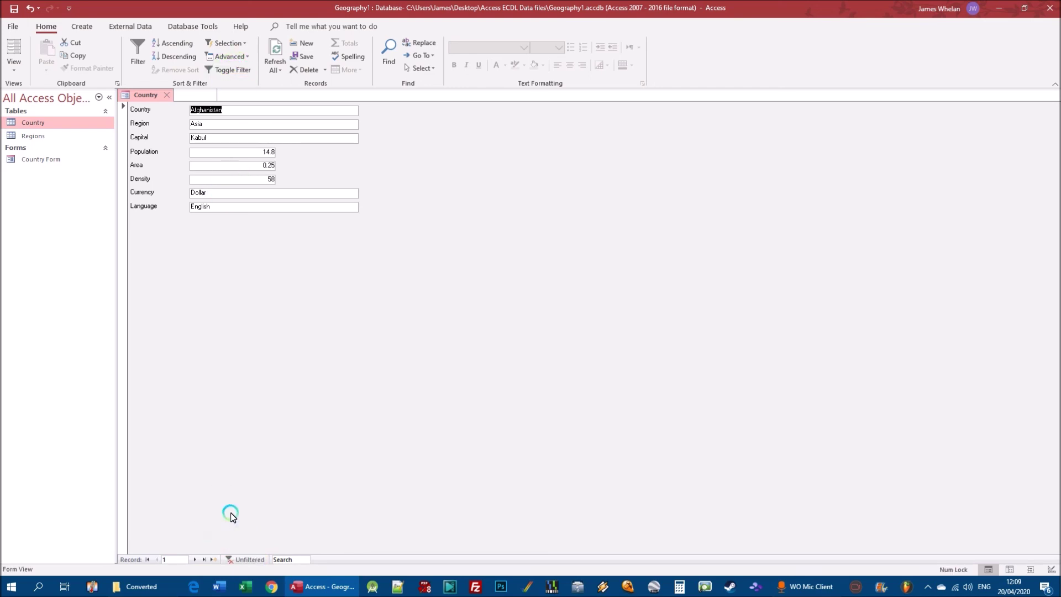
click(234, 74)
Step: Reopen Filter By Form for the Country form and go to the Currency criterion
click(247, 58)
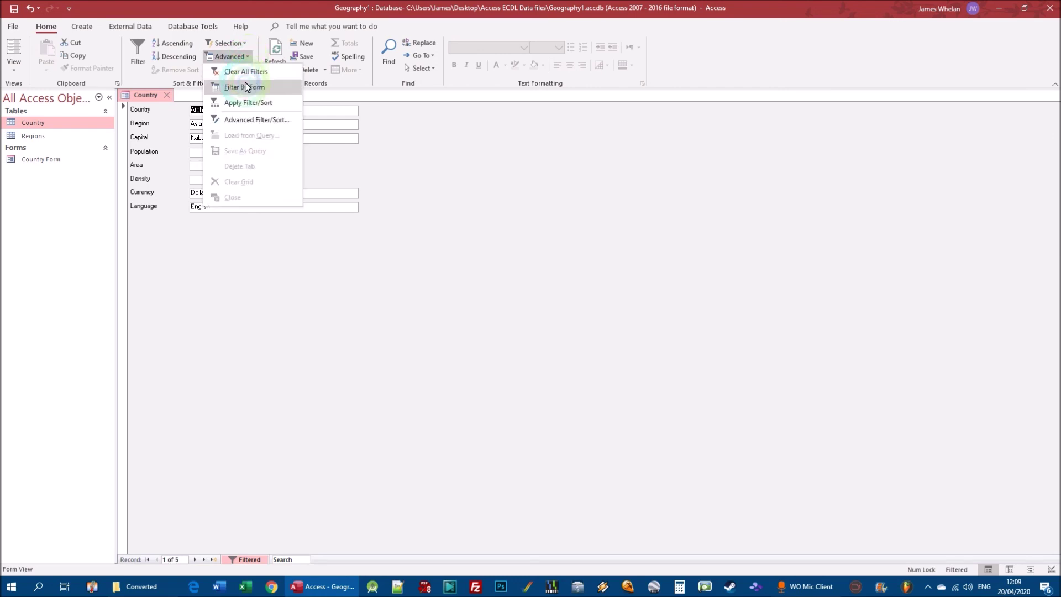
click(245, 87)
click(209, 196)
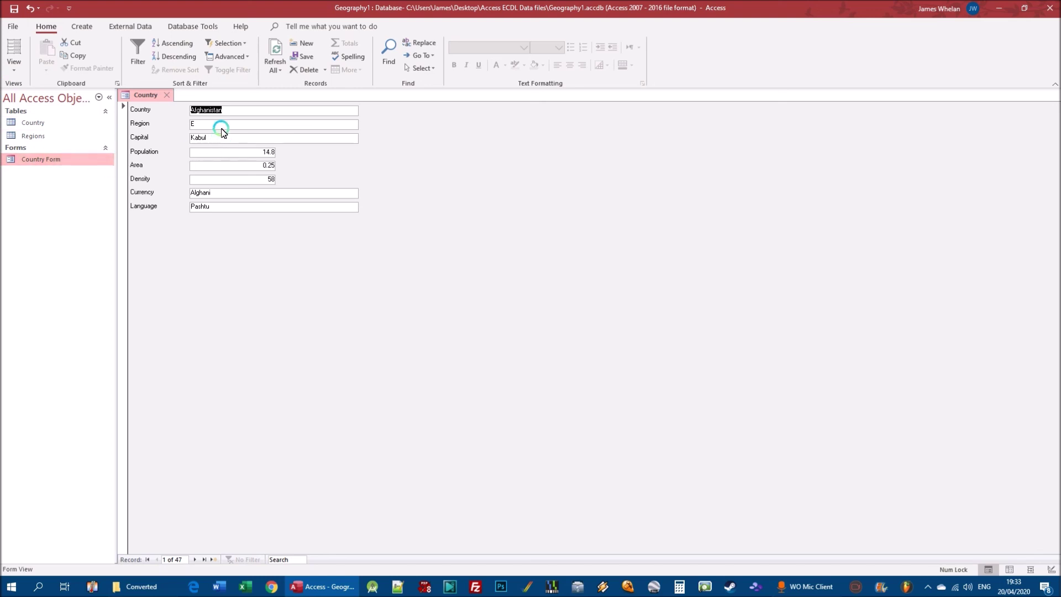
Step: Open the Country form in Print Preview
click(13, 26)
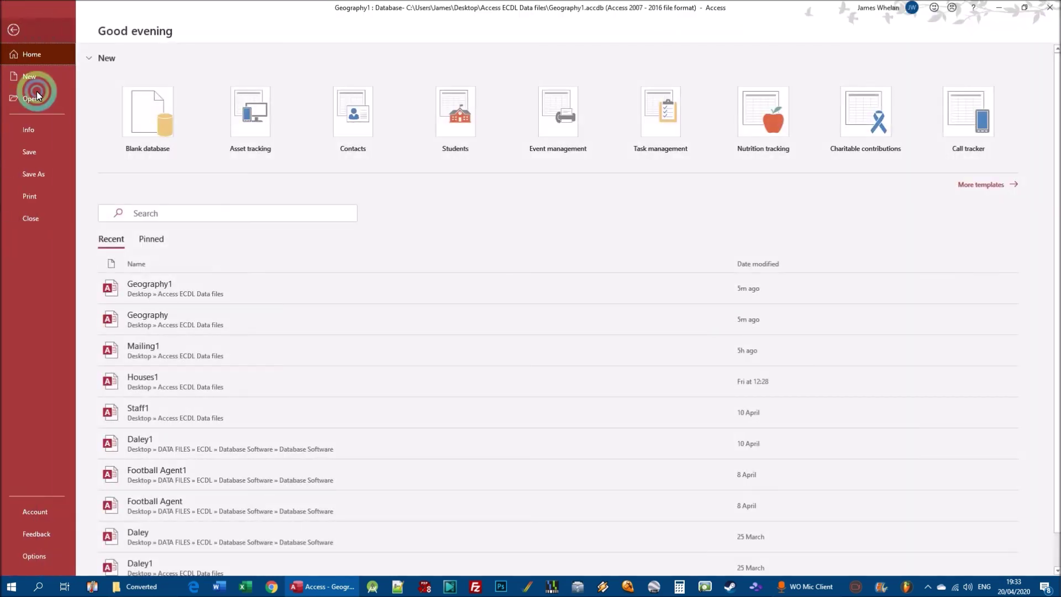
click(30, 196)
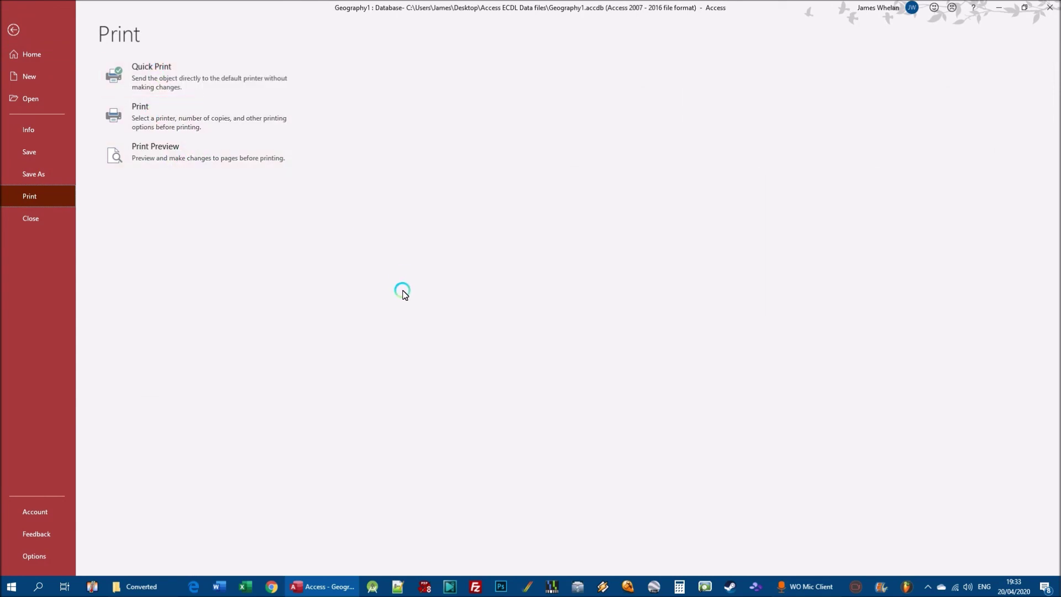
click(181, 154)
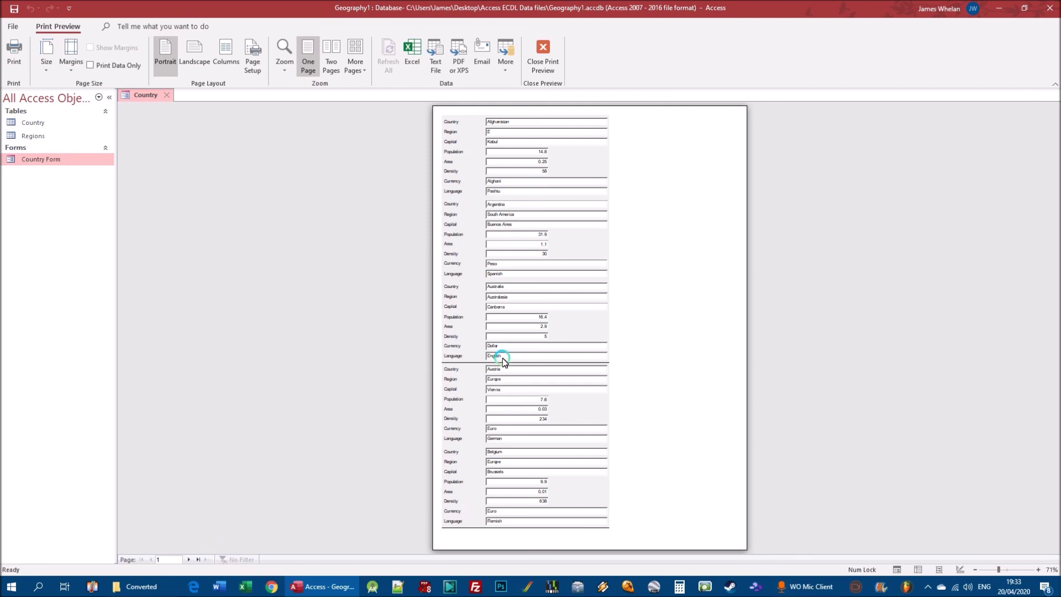
Step: Page through the previewed Country form to its last page, and return to the first page
click(189, 560)
click(189, 560)
click(189, 560)
click(189, 560)
click(190, 560)
click(190, 560)
click(189, 560)
click(190, 560)
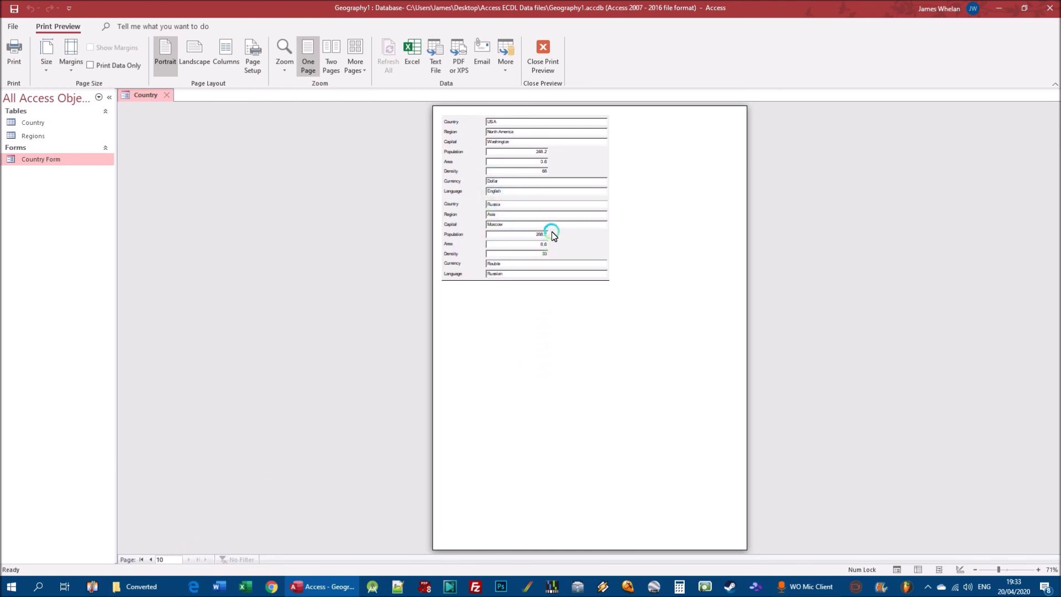
click(143, 559)
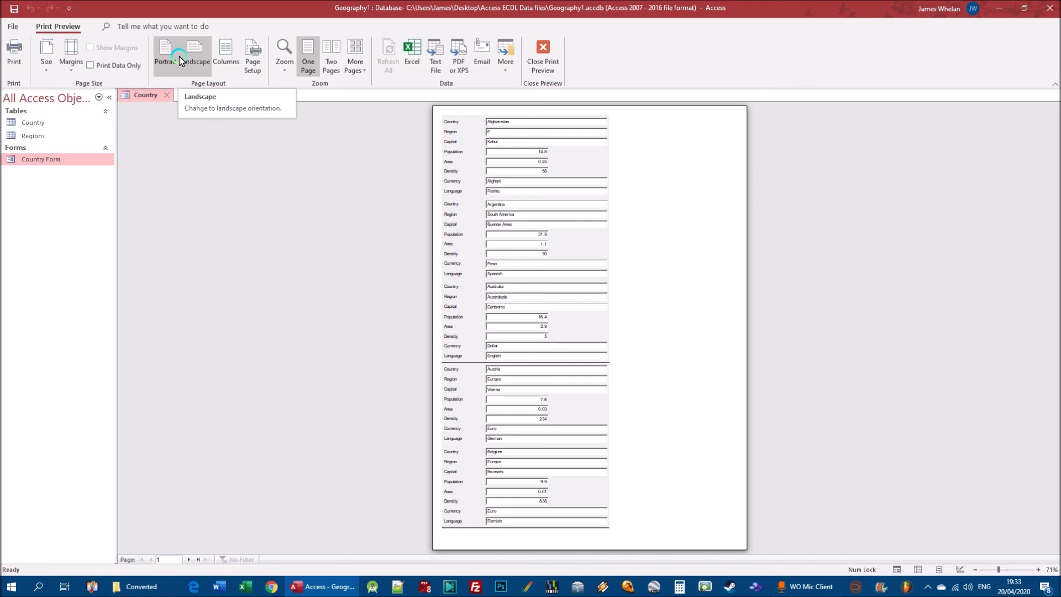
Step: View the preview with two pages and with larger multi-page layouts up to eight pages, and close Print Preview
click(335, 69)
click(355, 63)
click(374, 89)
click(355, 65)
click(373, 107)
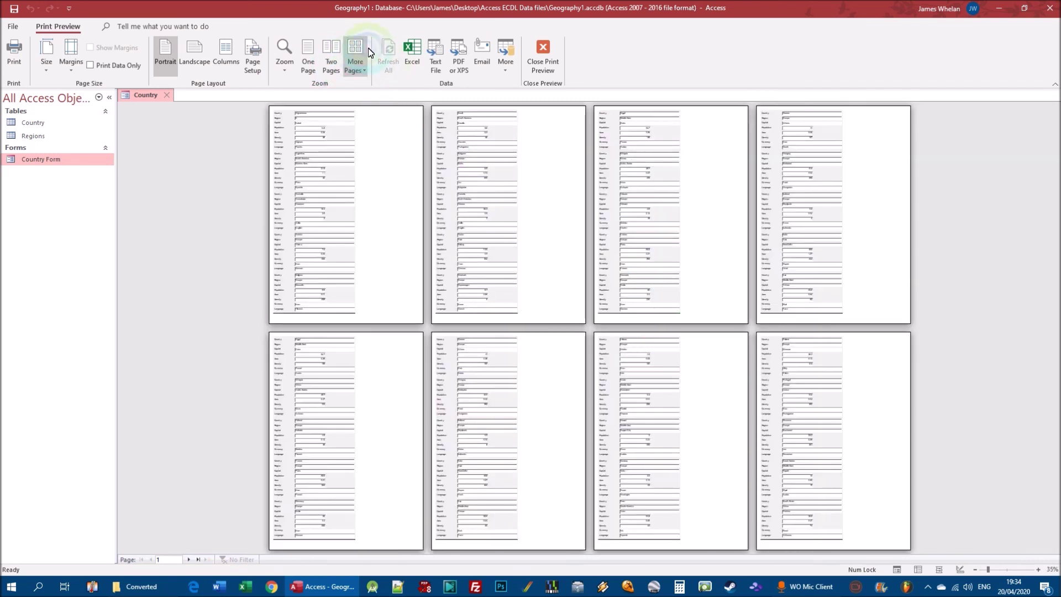
click(542, 55)
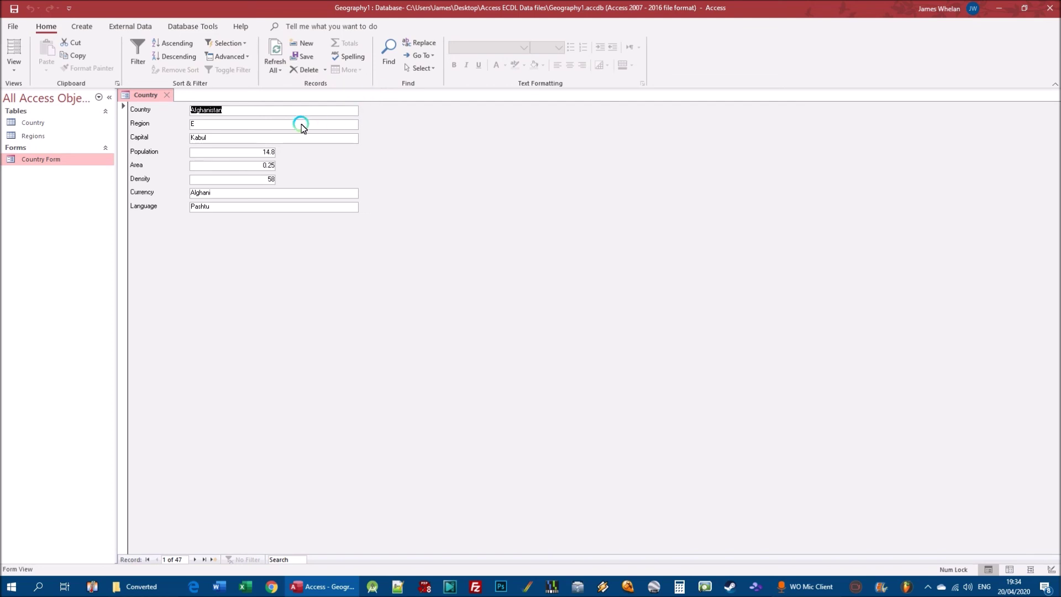
Step: Open the print settings for the Country form and try 10 copies, and reset the number of copies
click(13, 28)
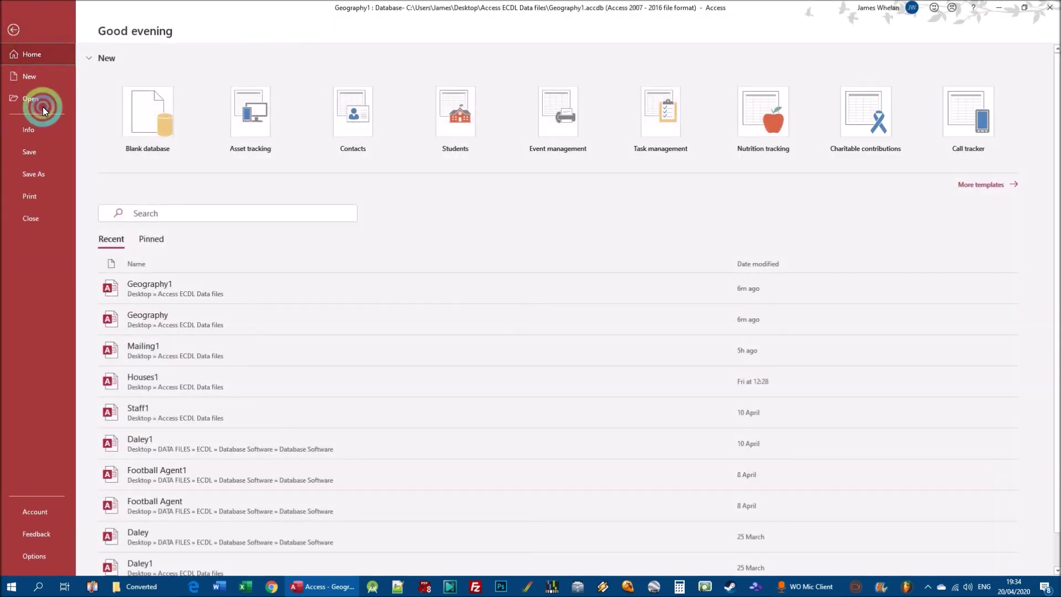
click(33, 199)
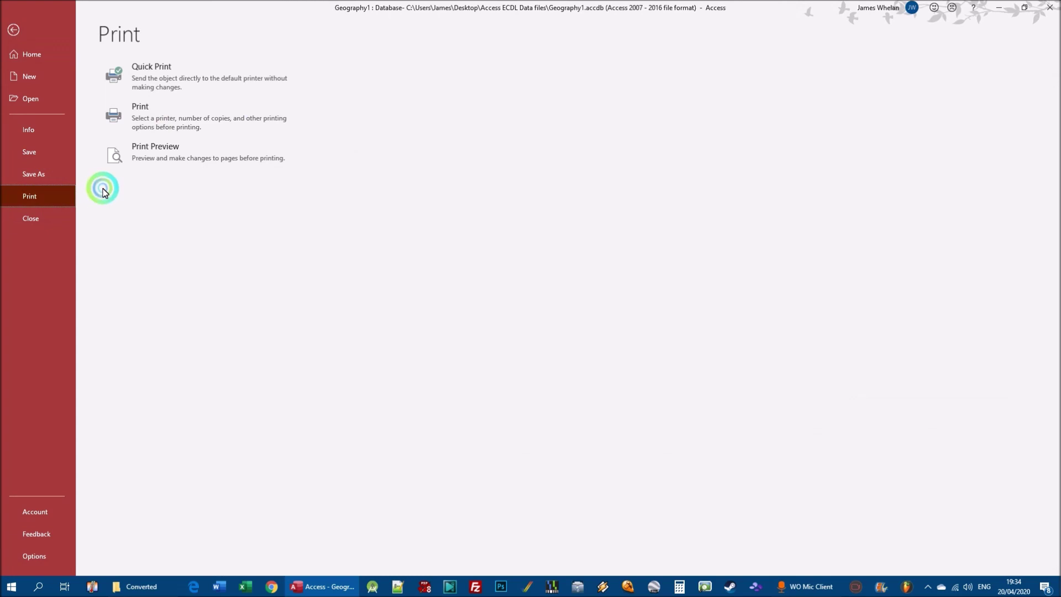
click(155, 114)
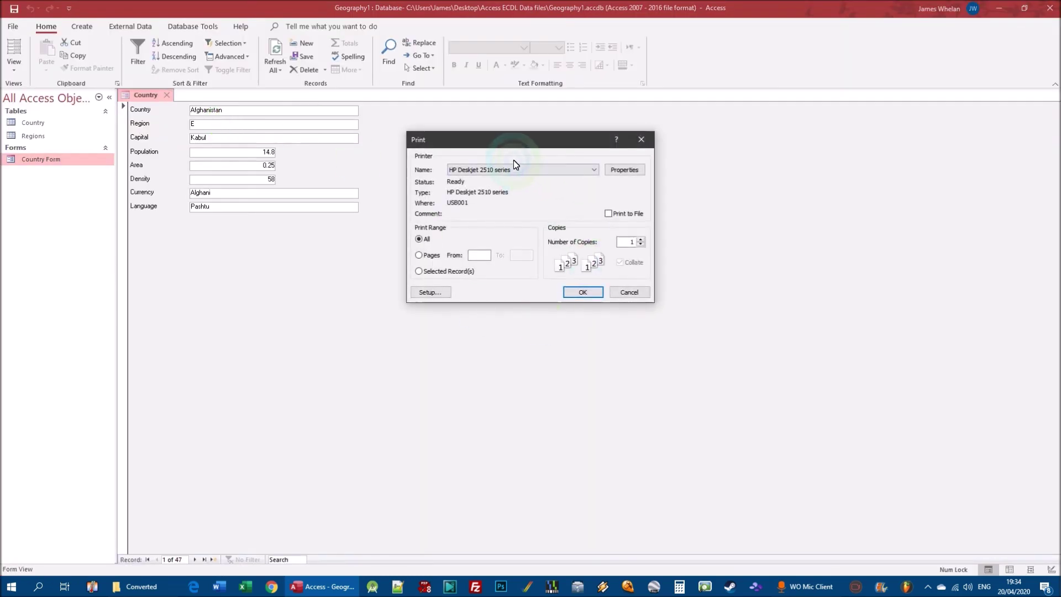
click(640, 245)
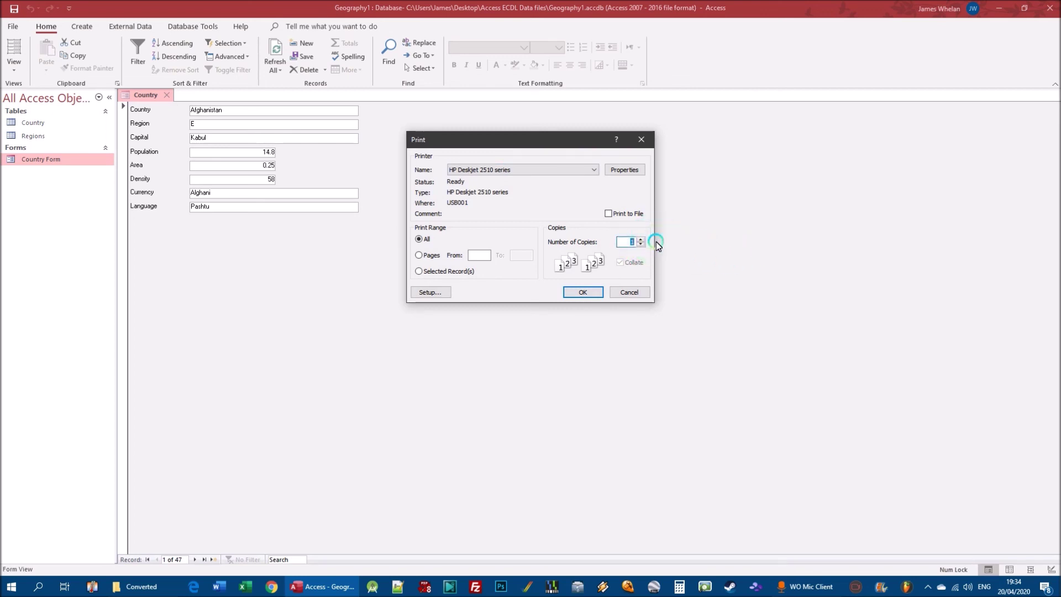
click(626, 243)
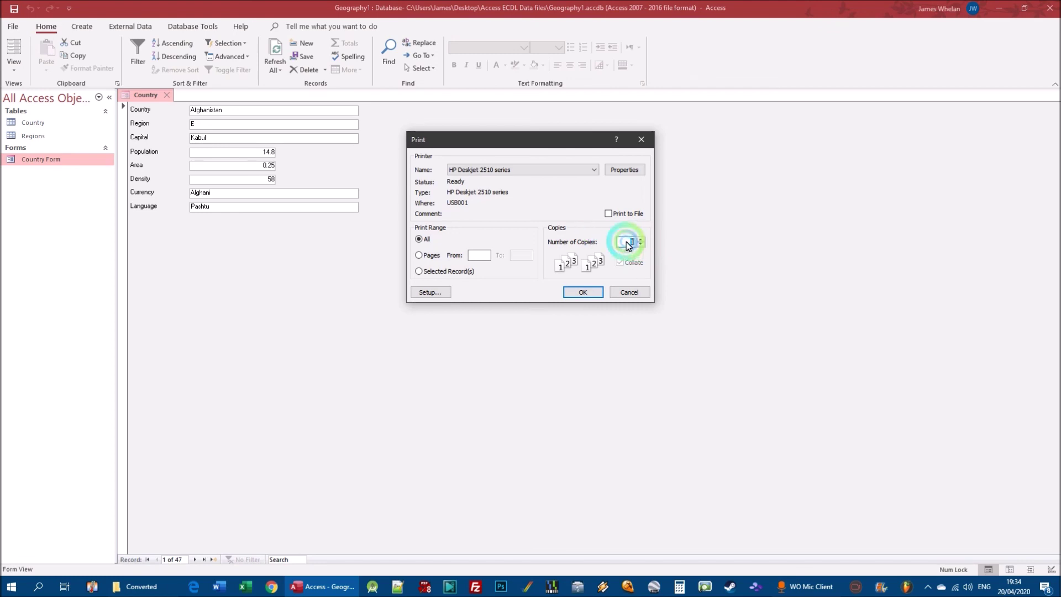
text(0)
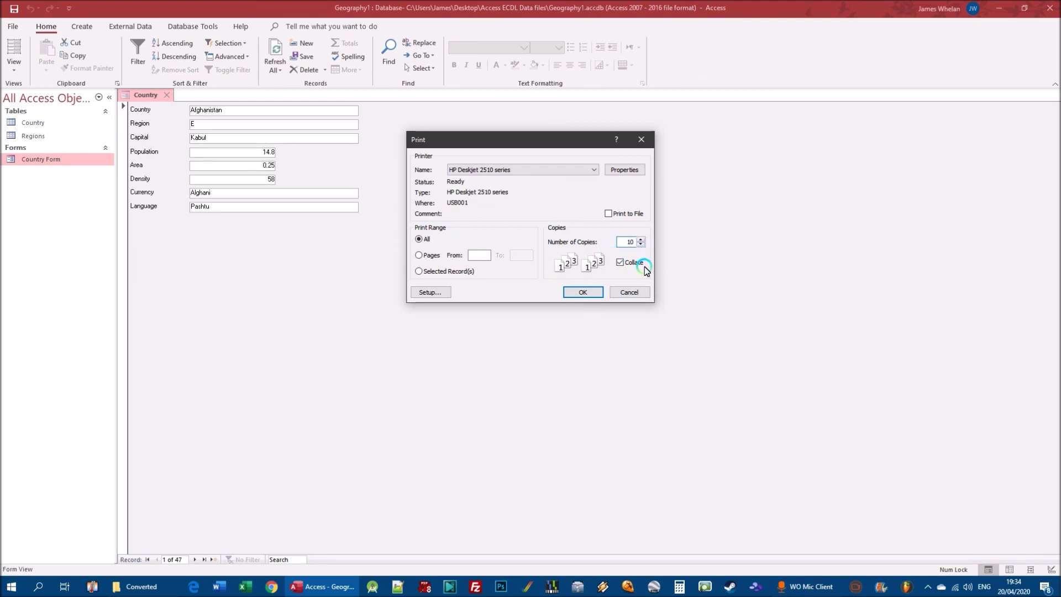
key(BackSpace)
Step: Try limiting the Country form printout to a page range, and cancel the print job
click(426, 256)
key(Tab)
text(4)
click(628, 293)
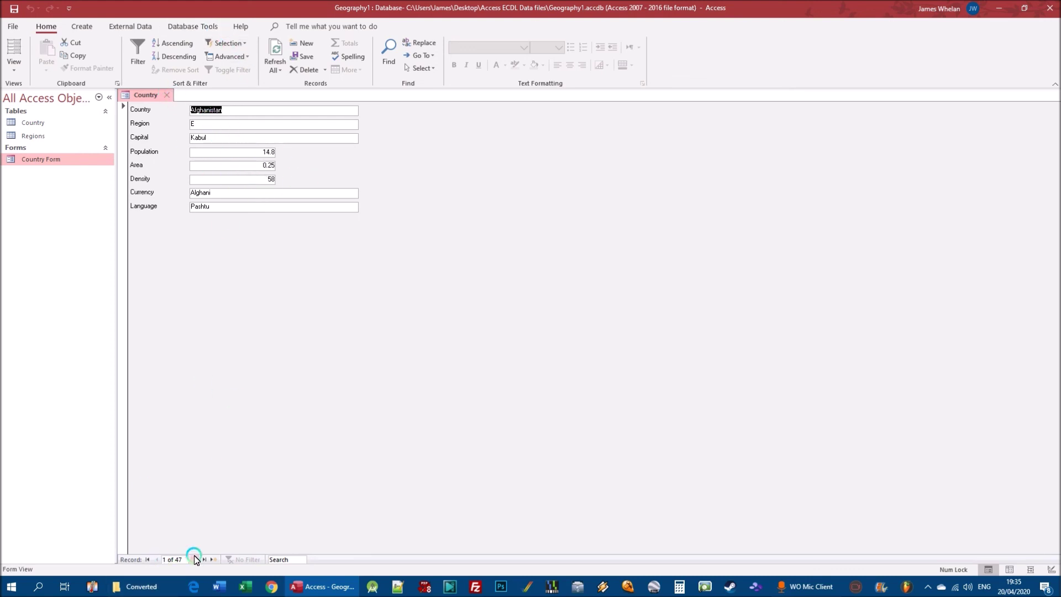
Step: Change Afghanistan's Region to Asia, and move to the next record and back to save it
click(208, 126)
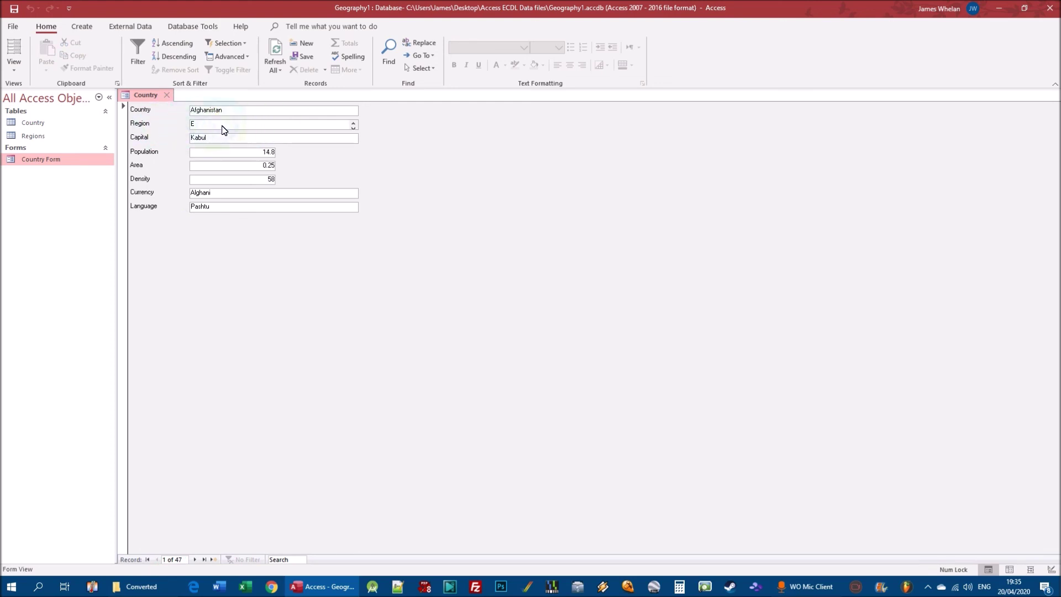
text(Asia)
click(227, 194)
click(197, 561)
click(157, 559)
Step: Filter the Country form to records whose Region equals Asia
click(215, 123)
click(222, 43)
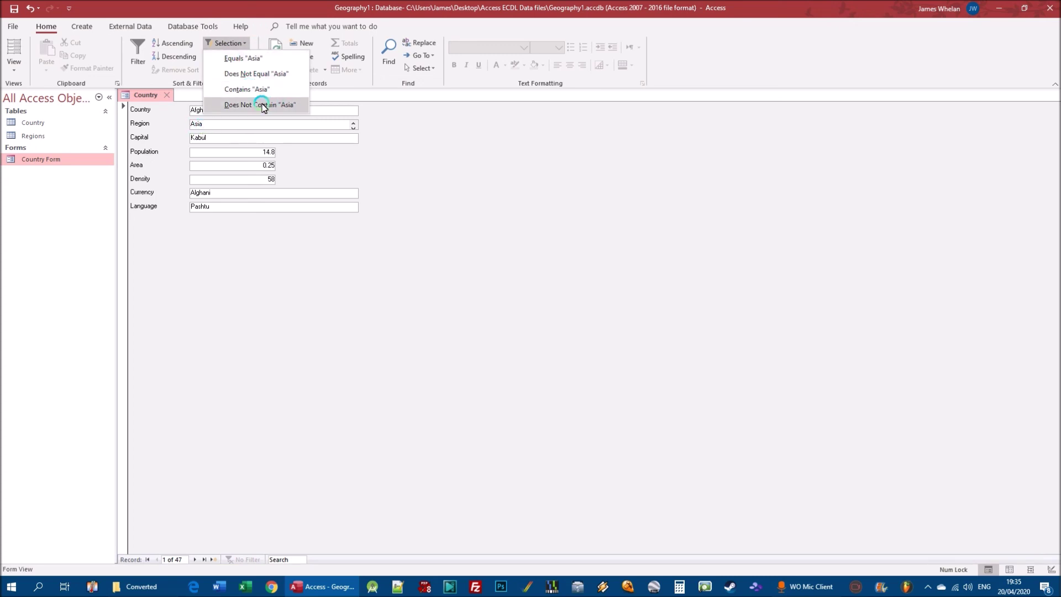
click(251, 58)
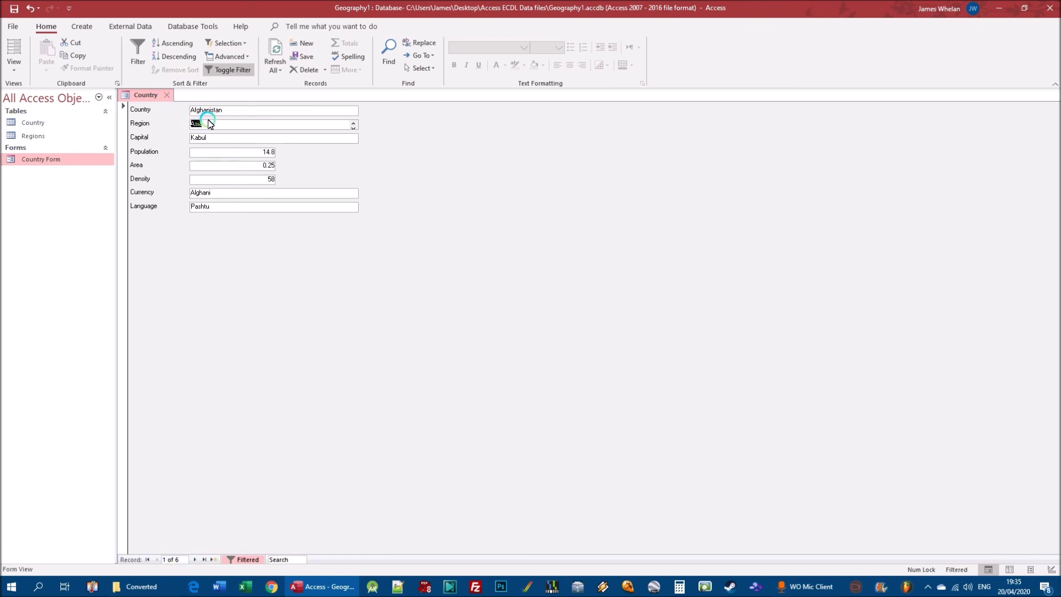
Step: Preview the filtered Asia records for printing, view the second page, and close Print Preview
click(13, 26)
click(44, 198)
click(164, 151)
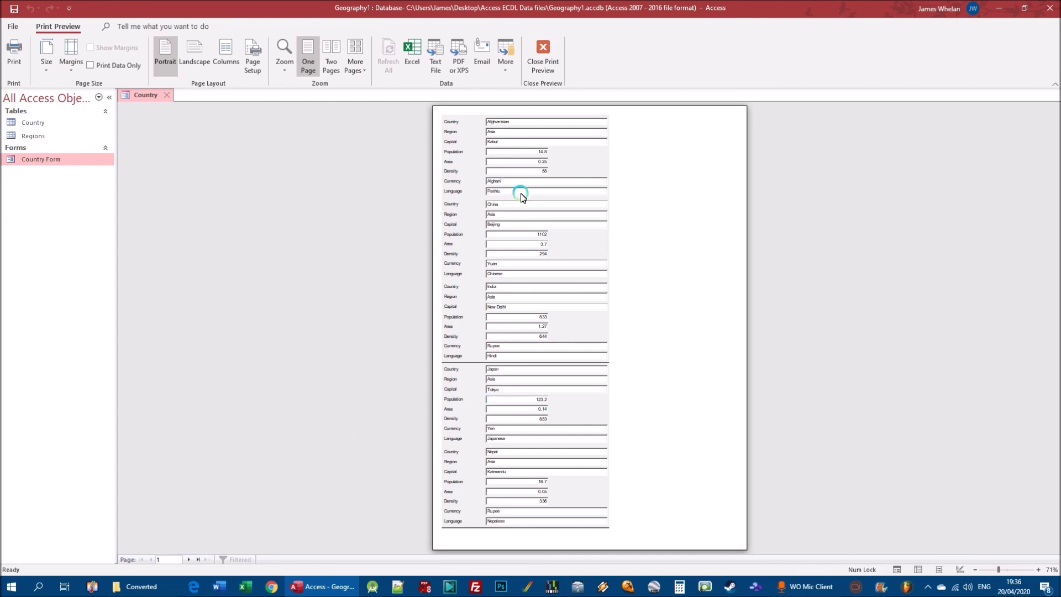
click(190, 558)
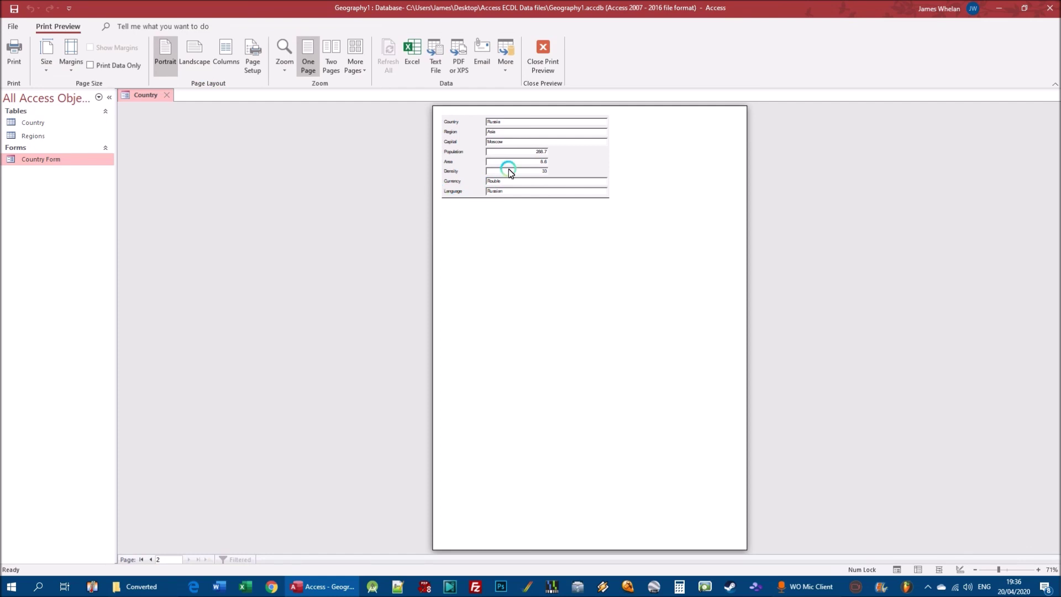
click(546, 52)
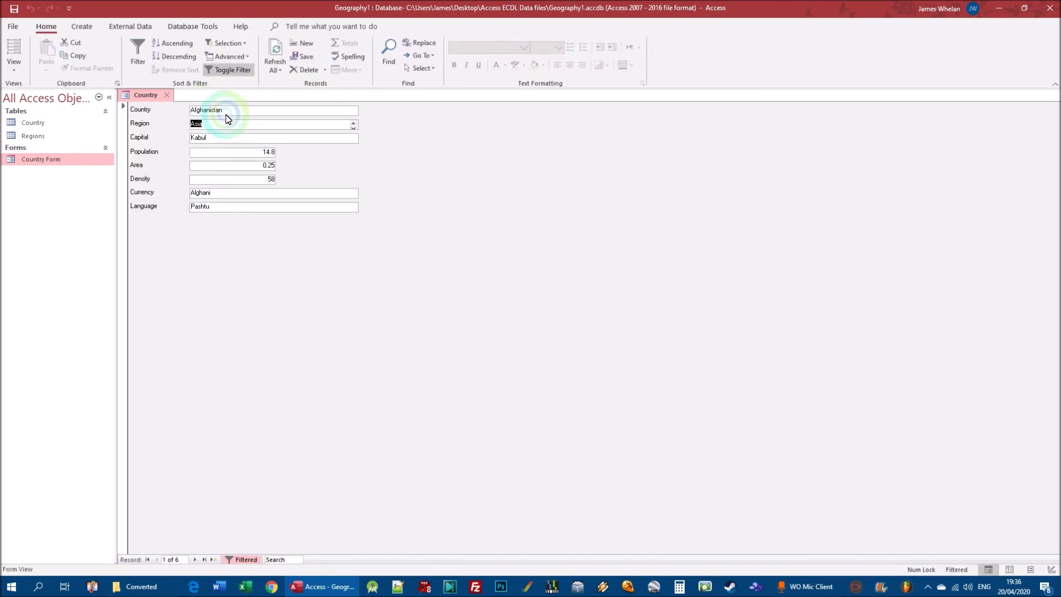
Step: Clear all filters from the Country form
click(245, 46)
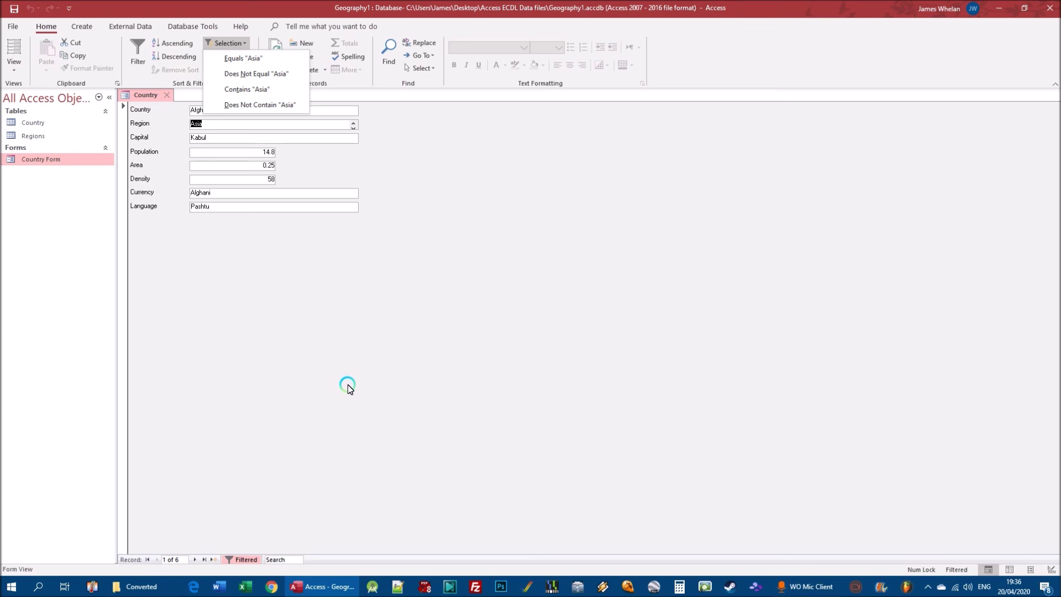
click(381, 318)
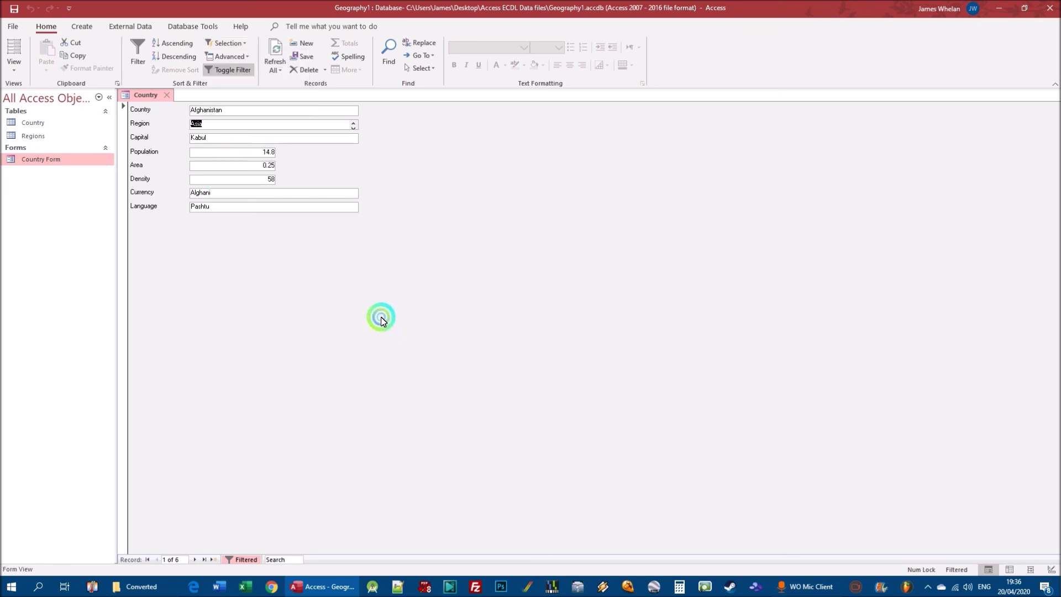
click(246, 57)
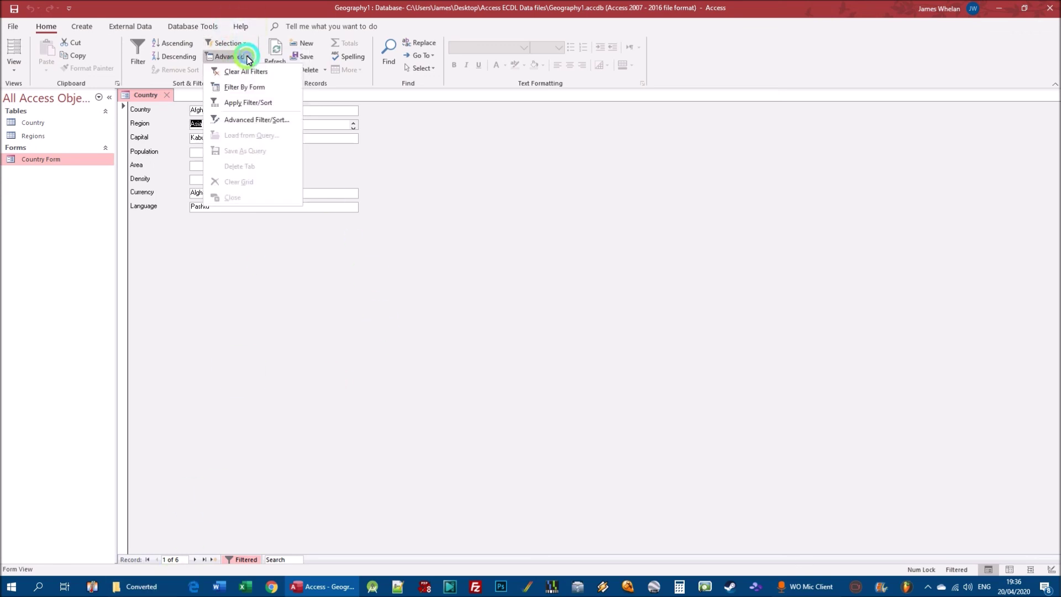
click(252, 72)
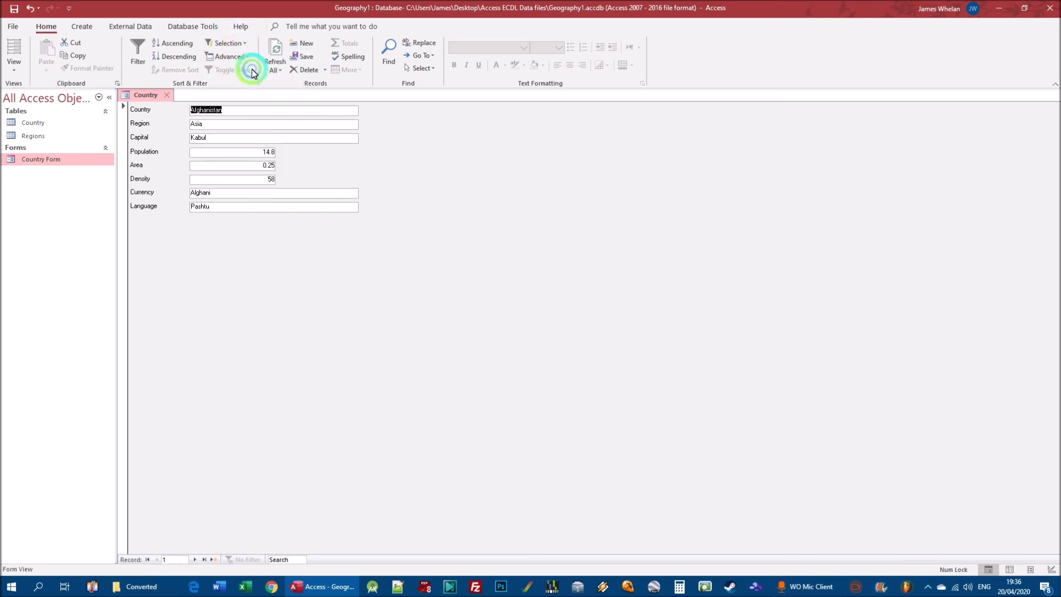
Step: Sort the form descending by Country, and check the sorted records in Print Preview
click(199, 57)
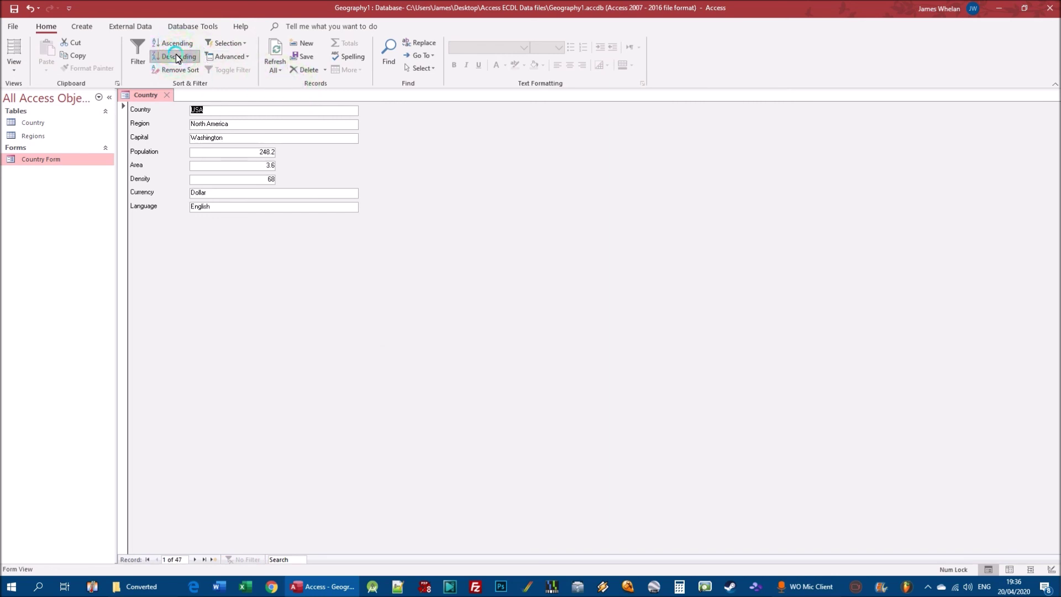
click(12, 26)
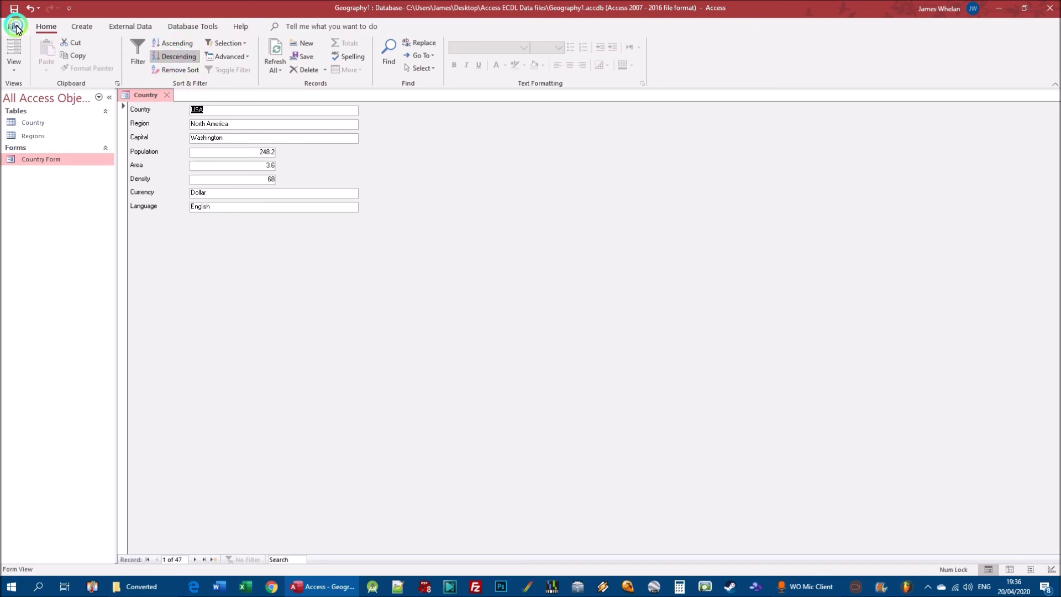
click(31, 196)
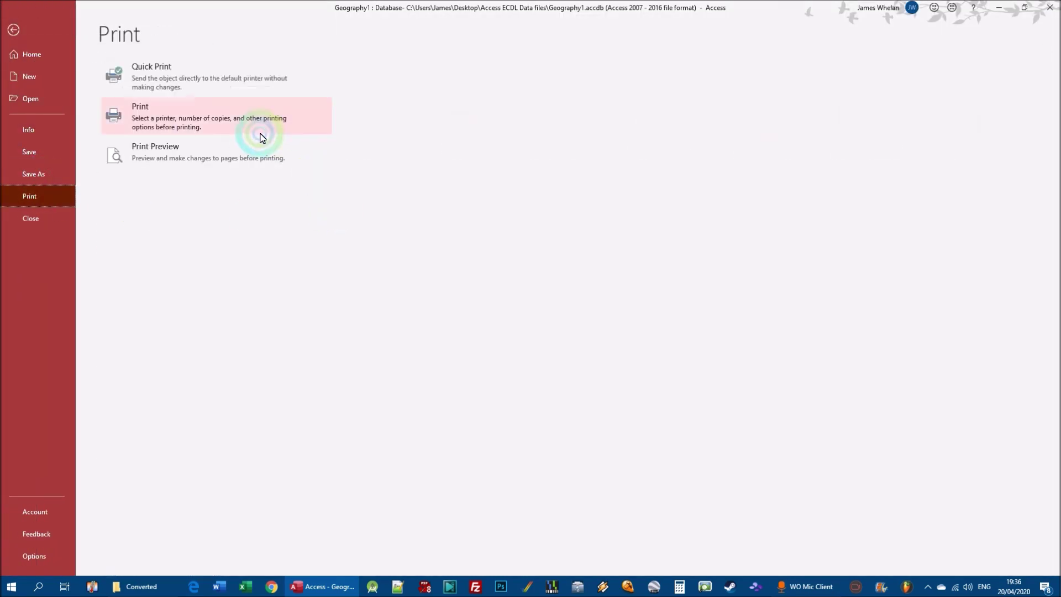
click(199, 165)
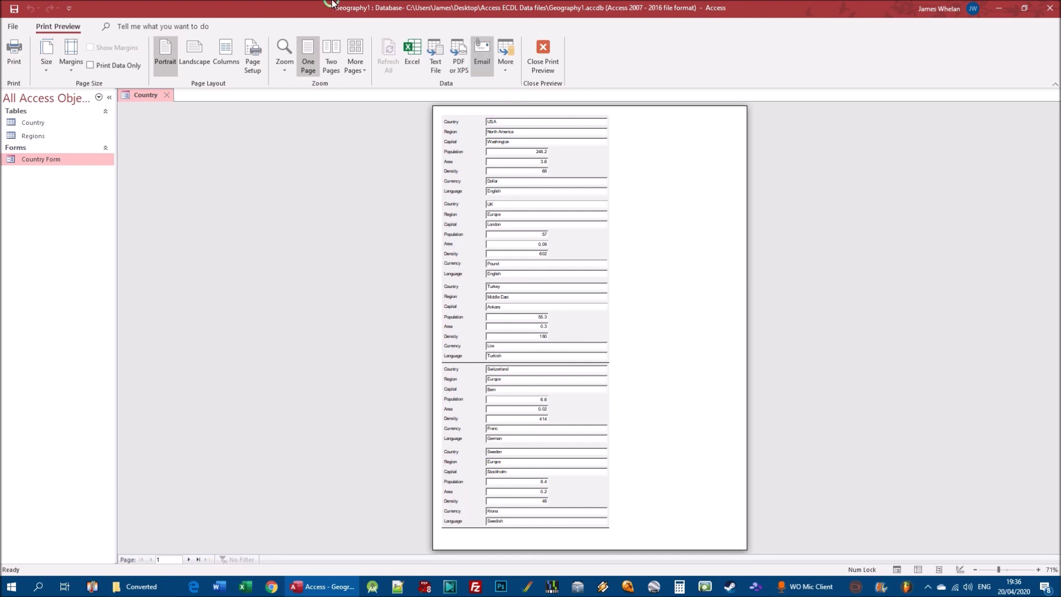
click(543, 55)
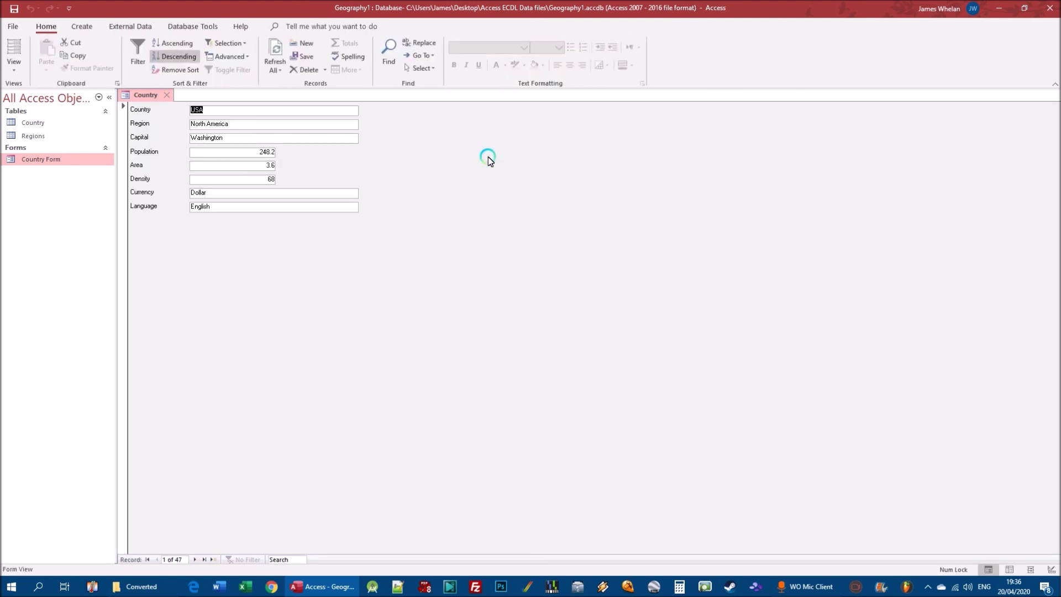
click(238, 43)
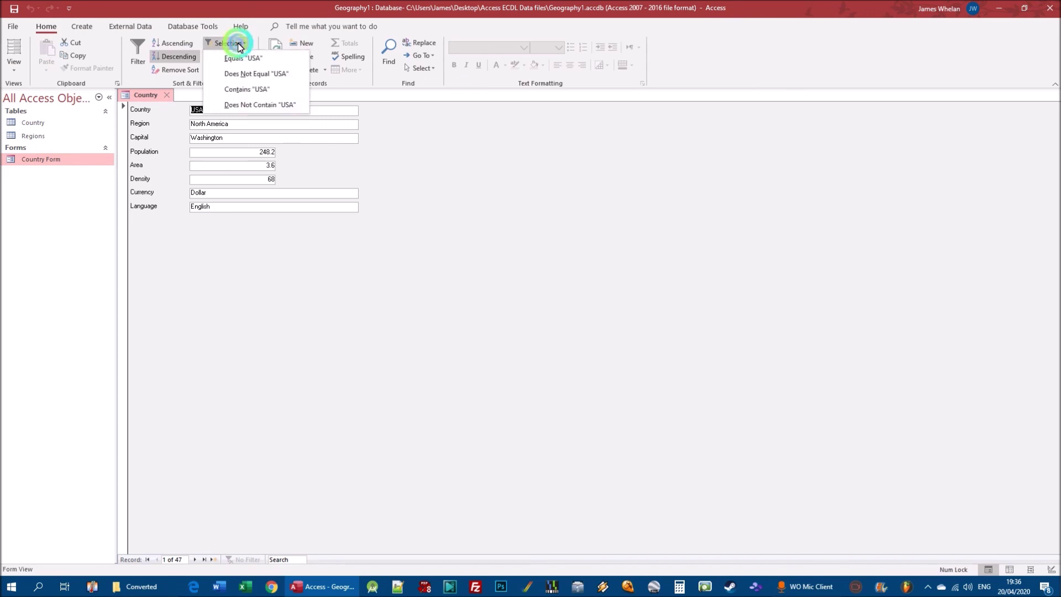
click(448, 257)
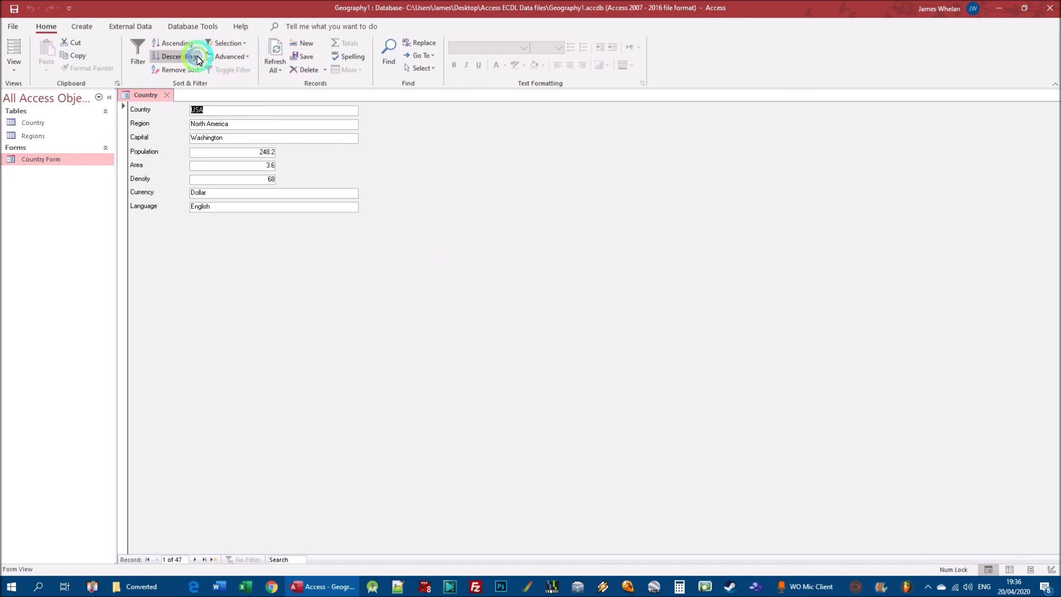
click(238, 57)
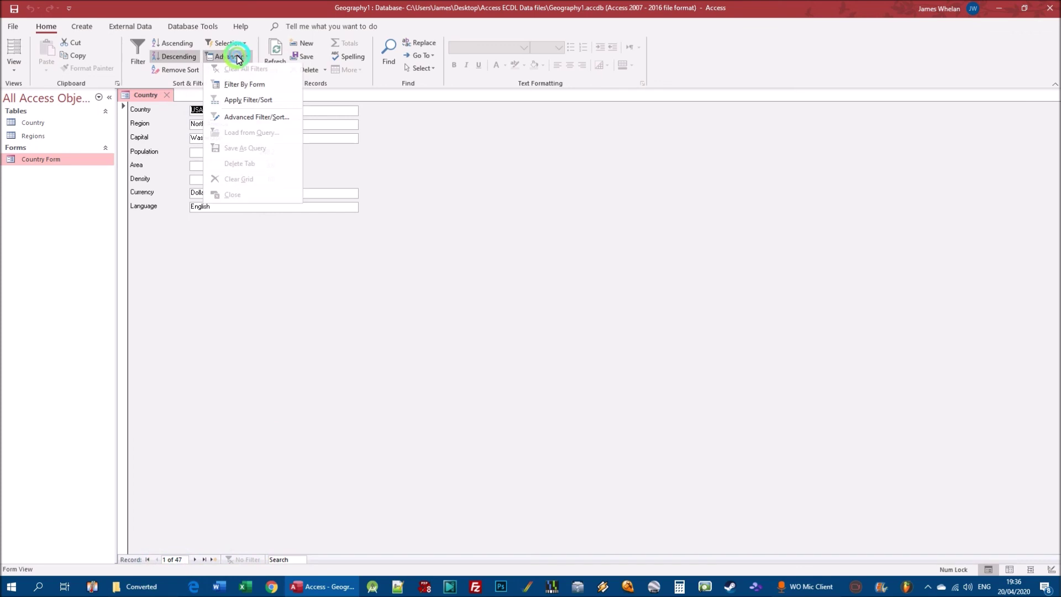
click(384, 306)
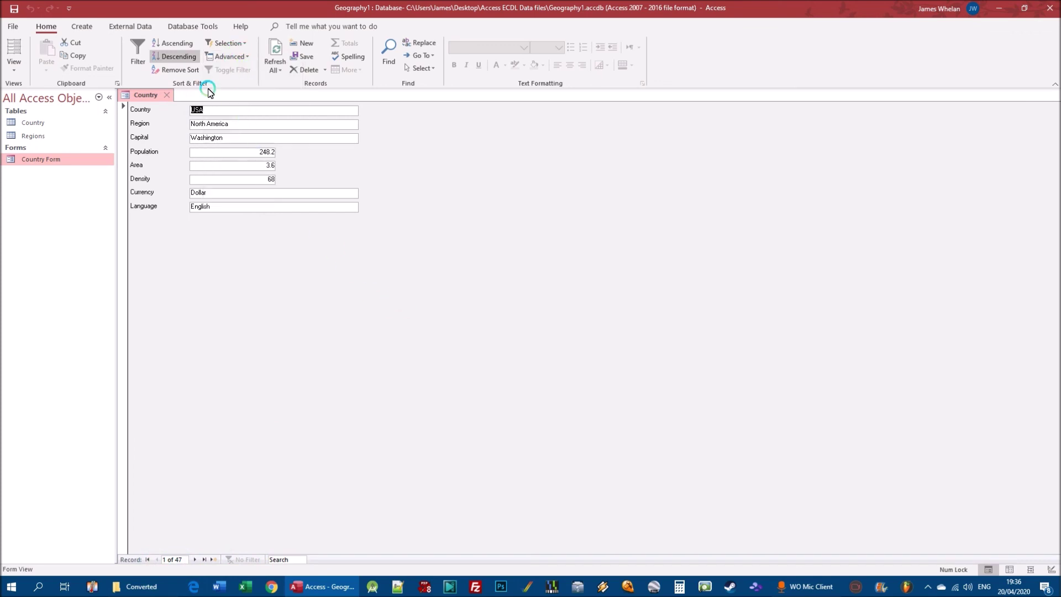
Step: Sort the form ascending by Country, and filter it to records whose Region equals Asia
click(171, 43)
click(211, 128)
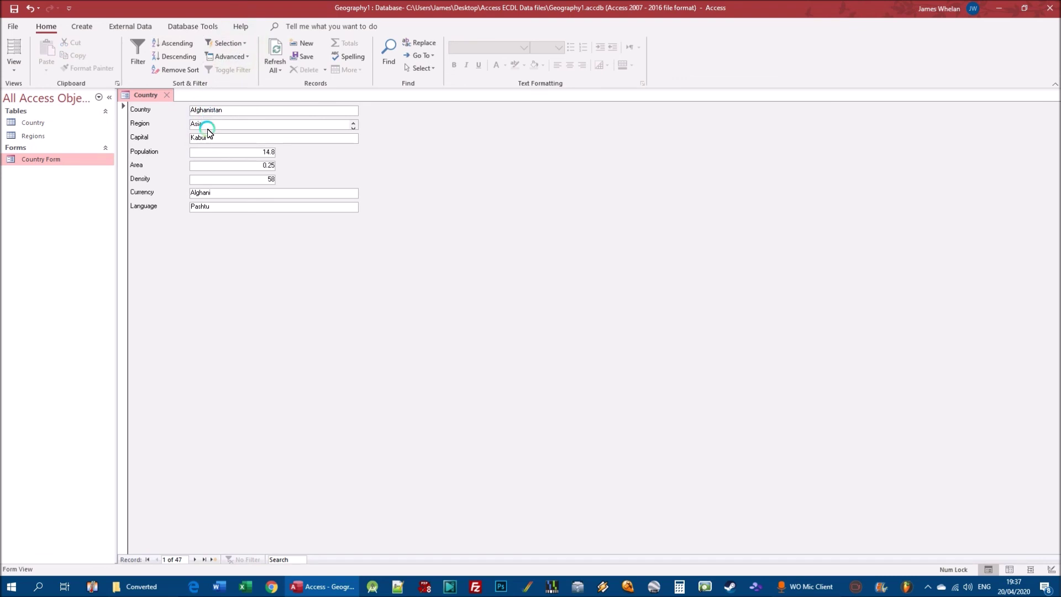
click(227, 43)
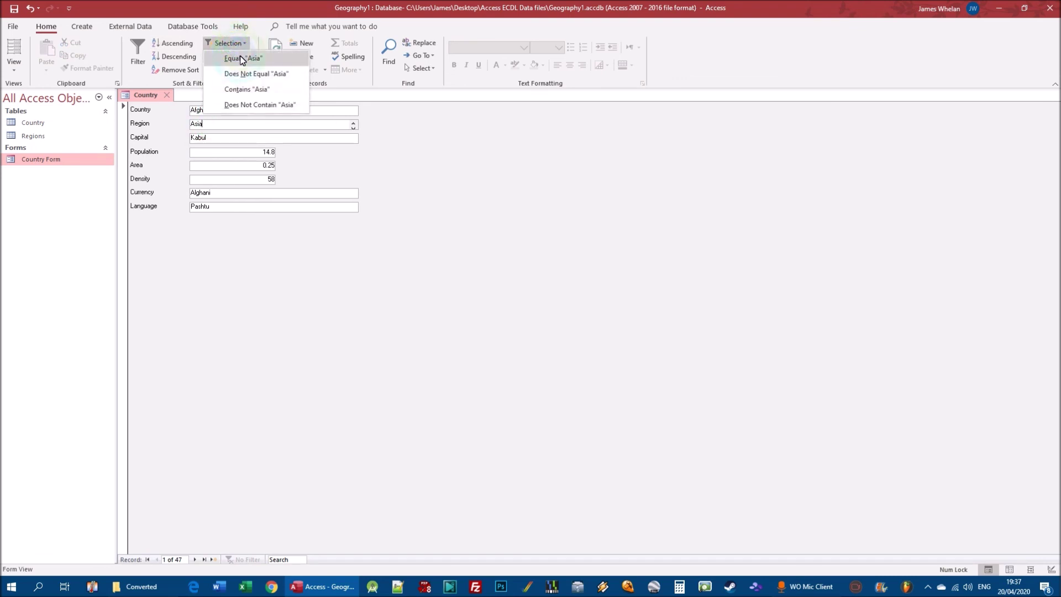
click(241, 59)
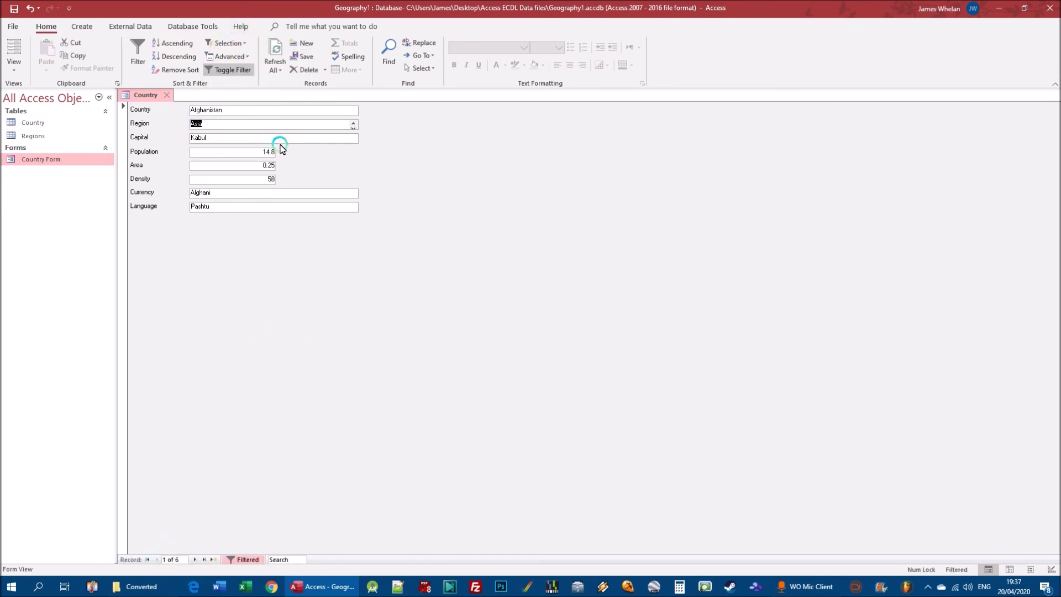
Step: Sort the filtered Asia records descending by Country, and check them in Print Preview
click(217, 112)
click(169, 58)
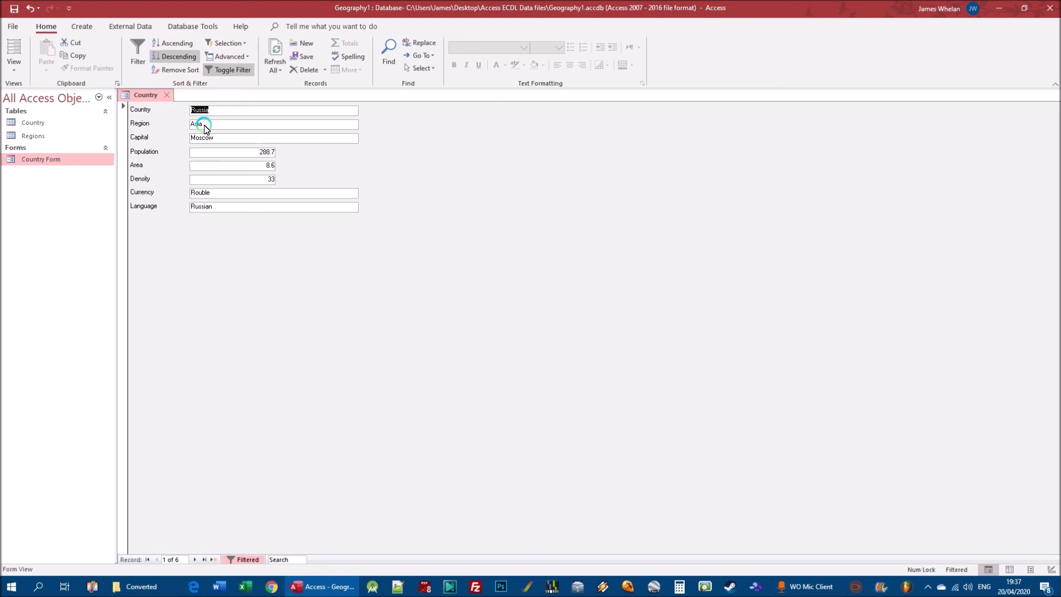
click(17, 27)
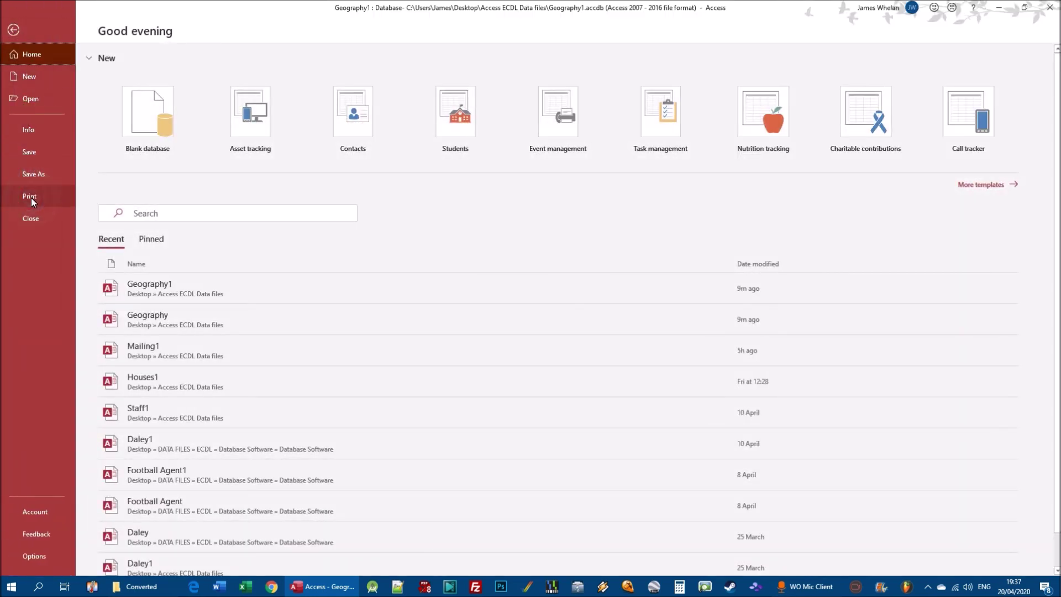
click(31, 198)
click(184, 157)
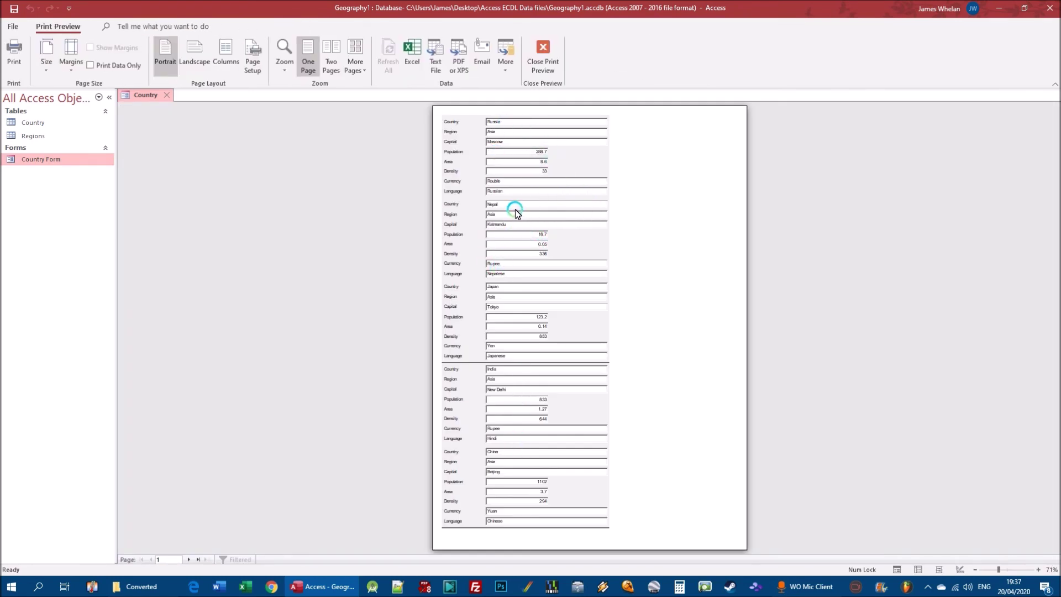
key(Escape)
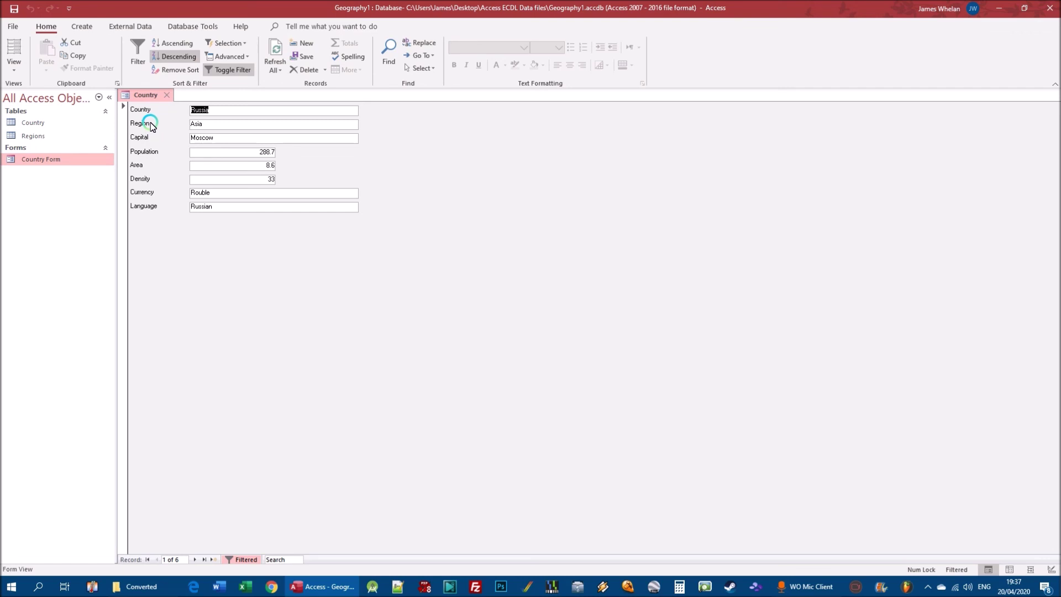
double_click(50, 161)
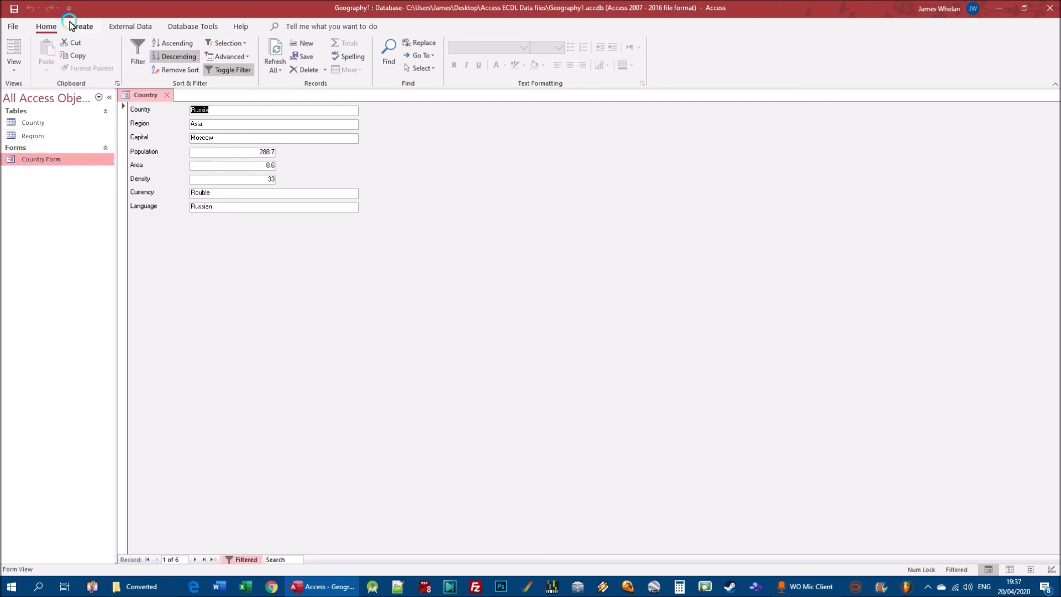
click(310, 71)
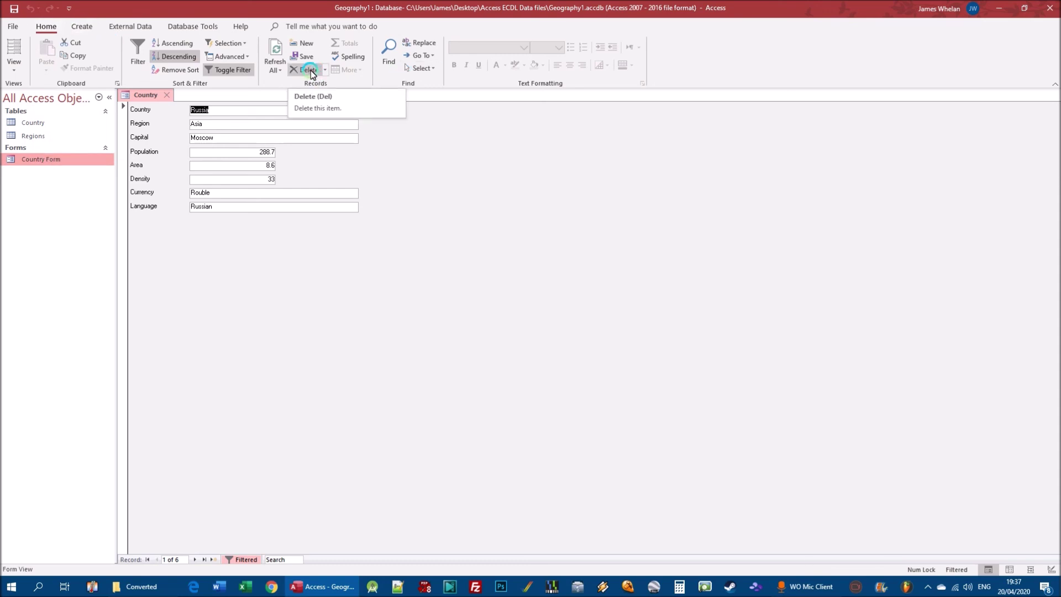
Step: Try to delete the Country Form object from the database while the form is still open
right_click(50, 160)
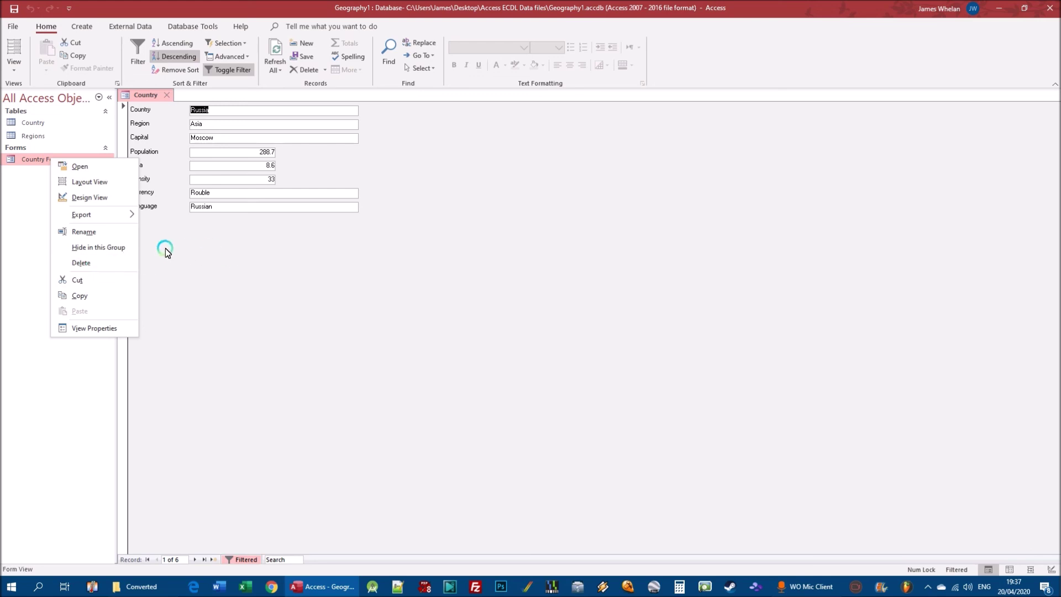
key(Escape)
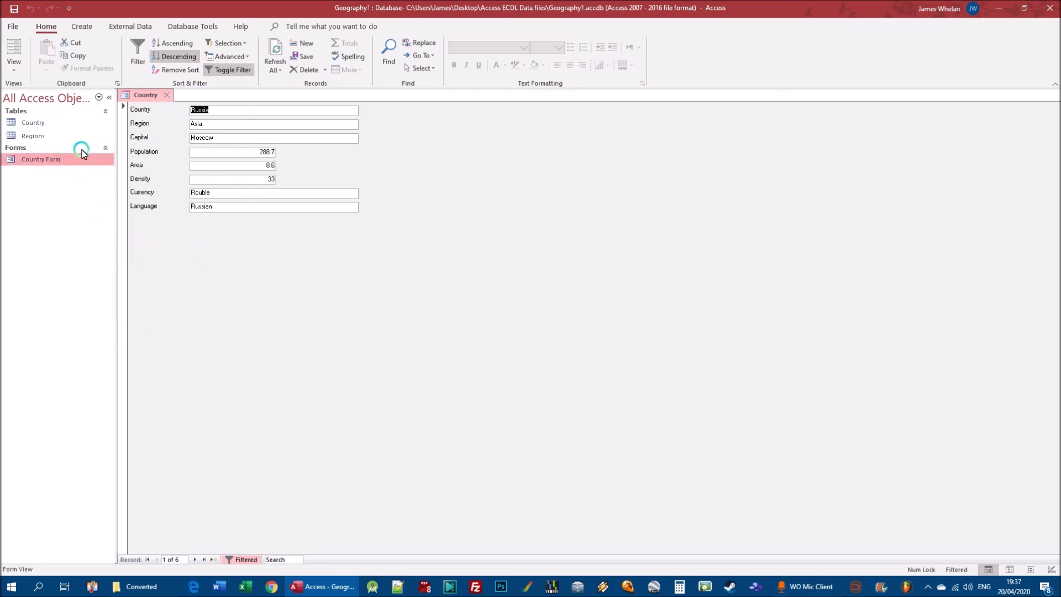
click(61, 161)
click(76, 159)
click(76, 159)
key(Delete)
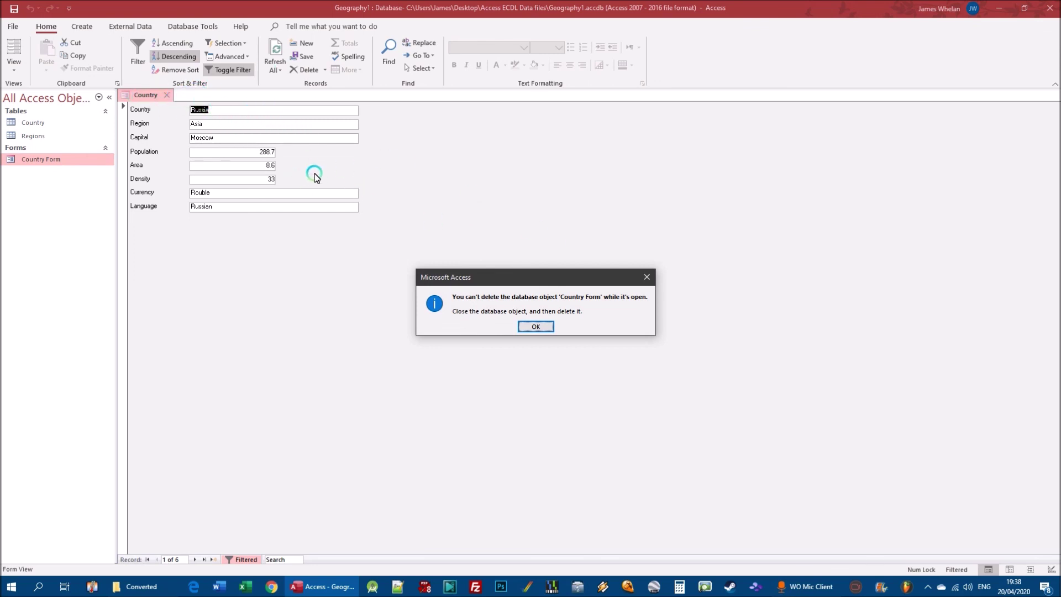
click(535, 327)
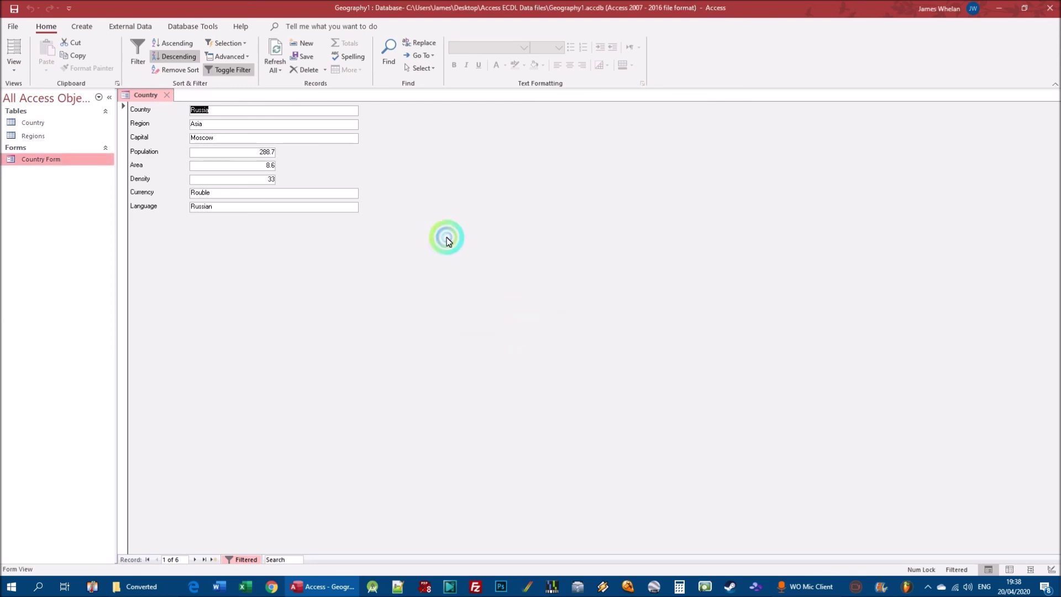
Step: Close the open Country form and permanently delete the Country Form object from the database
click(170, 95)
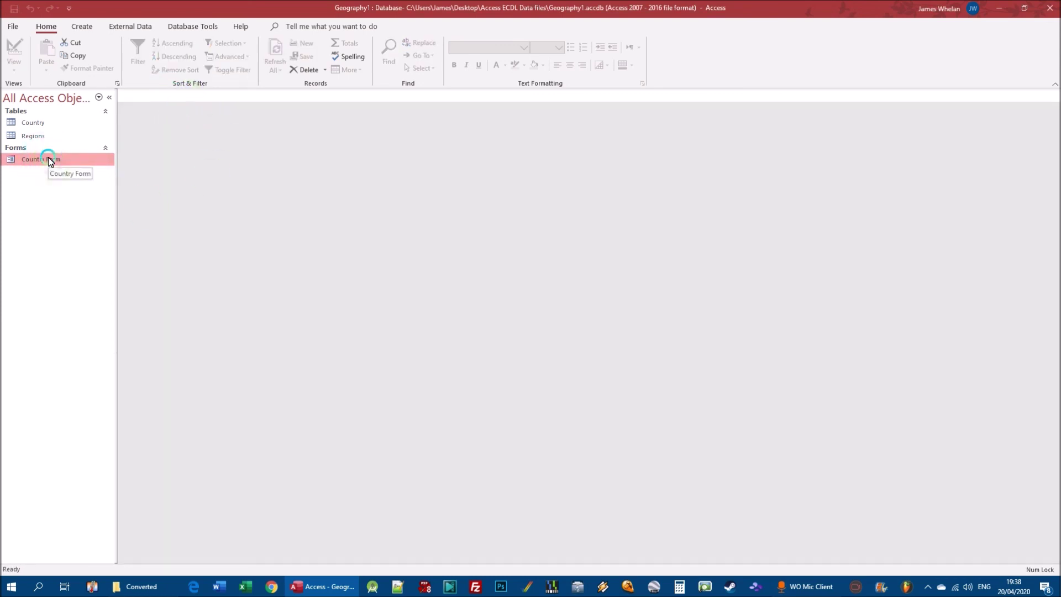
click(48, 157)
click(306, 69)
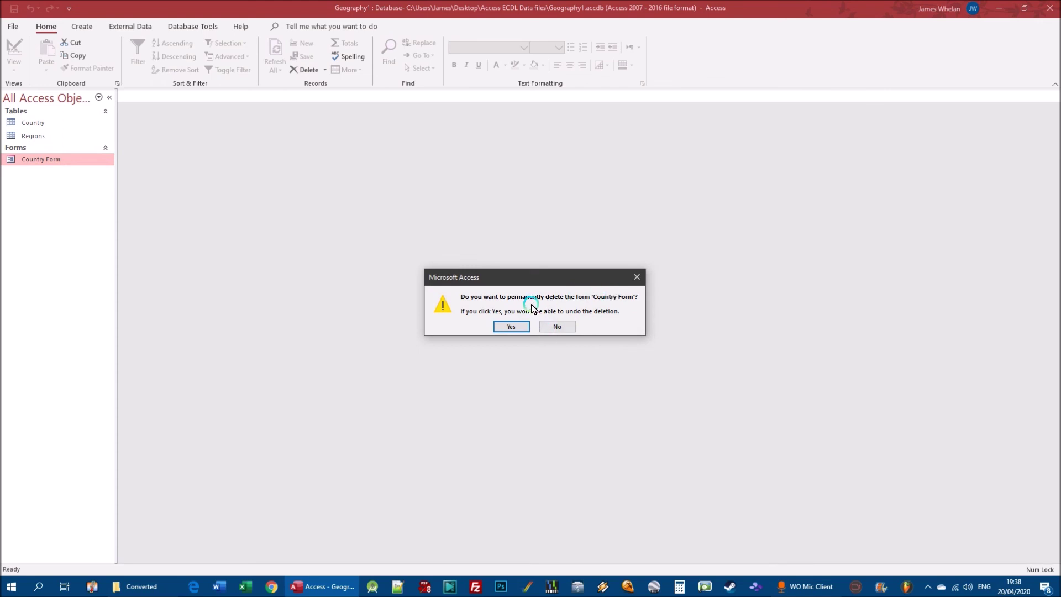
click(509, 326)
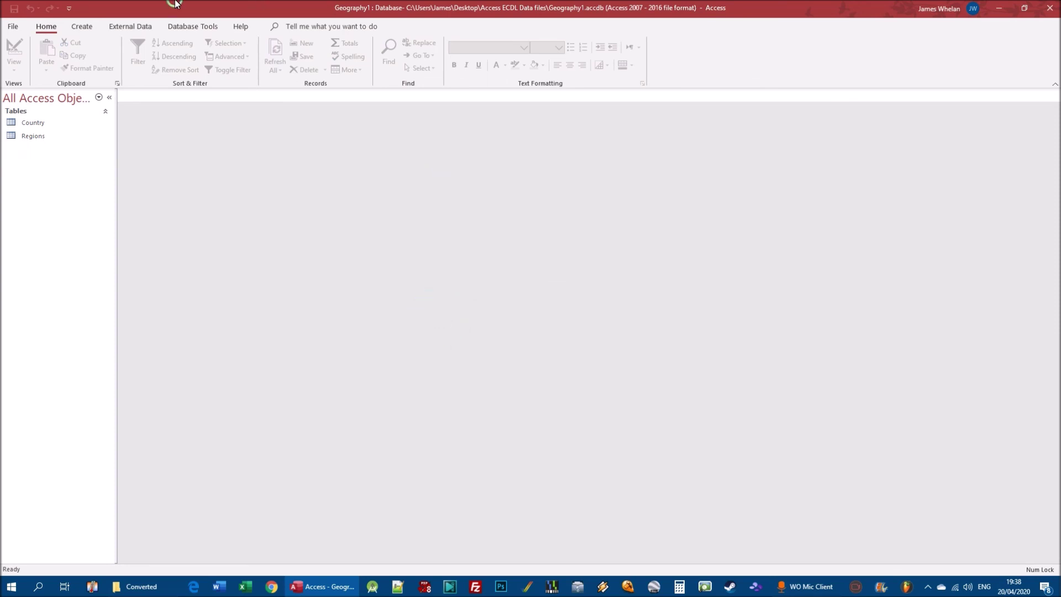
click(248, 133)
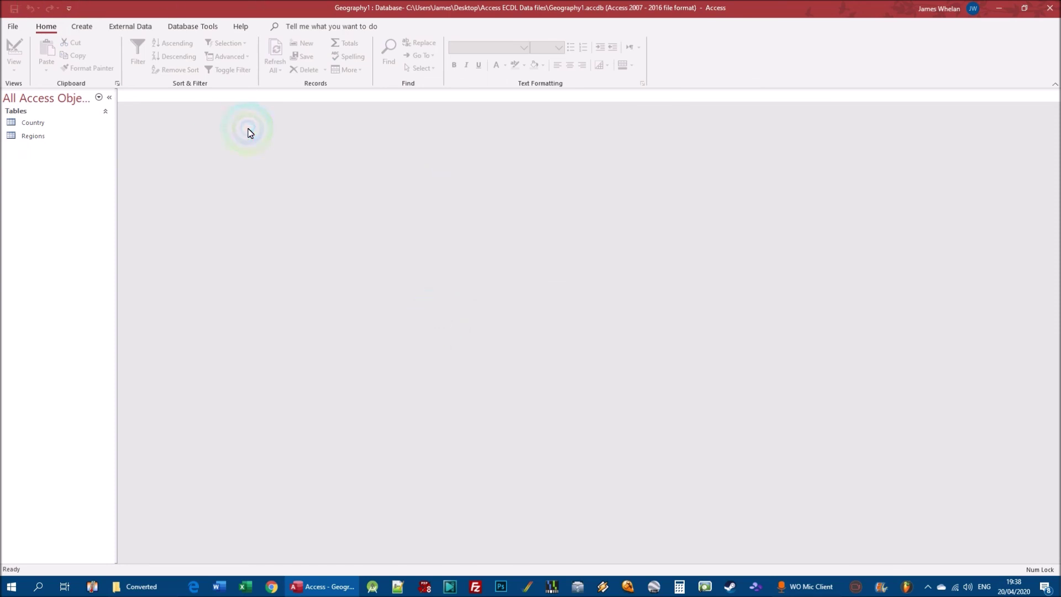